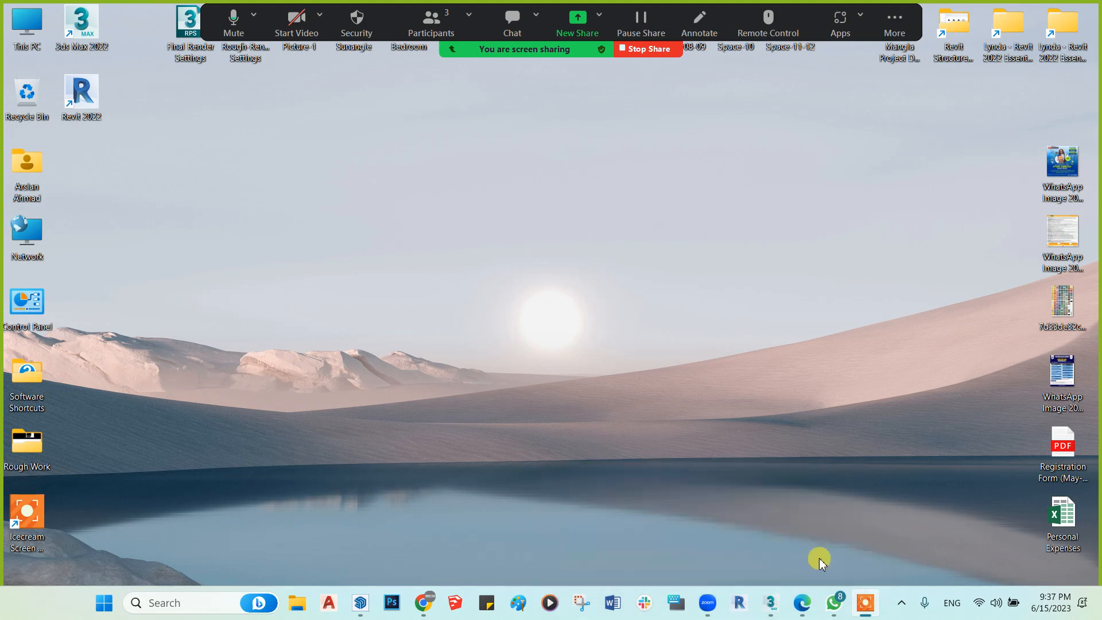
Switch to the empty 3ds Max scene and activate the Top viewport
mouse_move(772, 602)
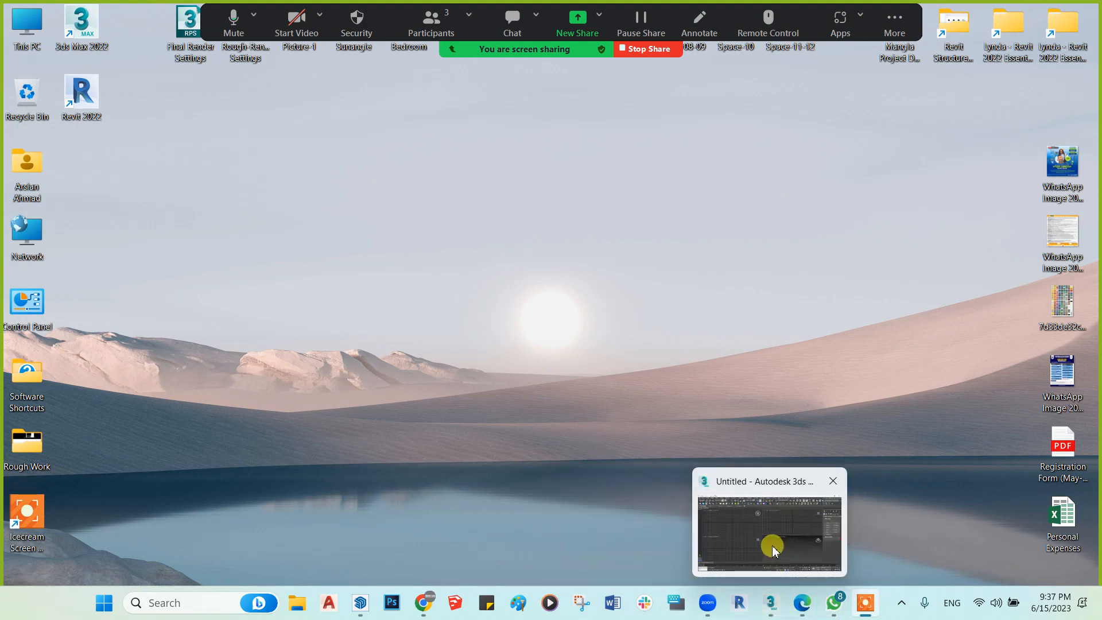
click(770, 546)
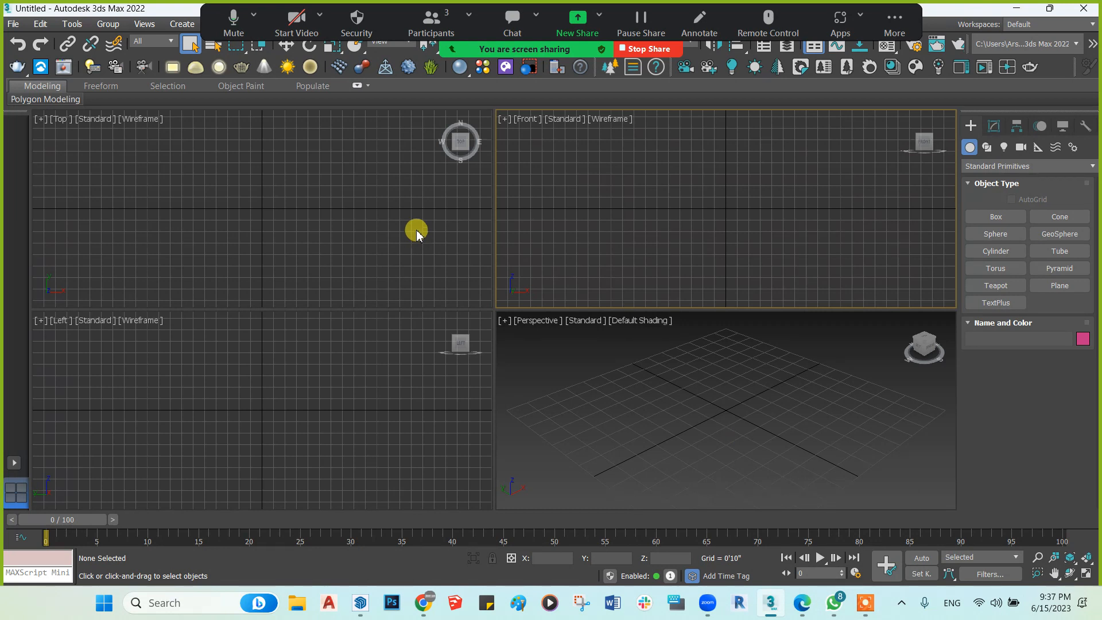
click(299, 603)
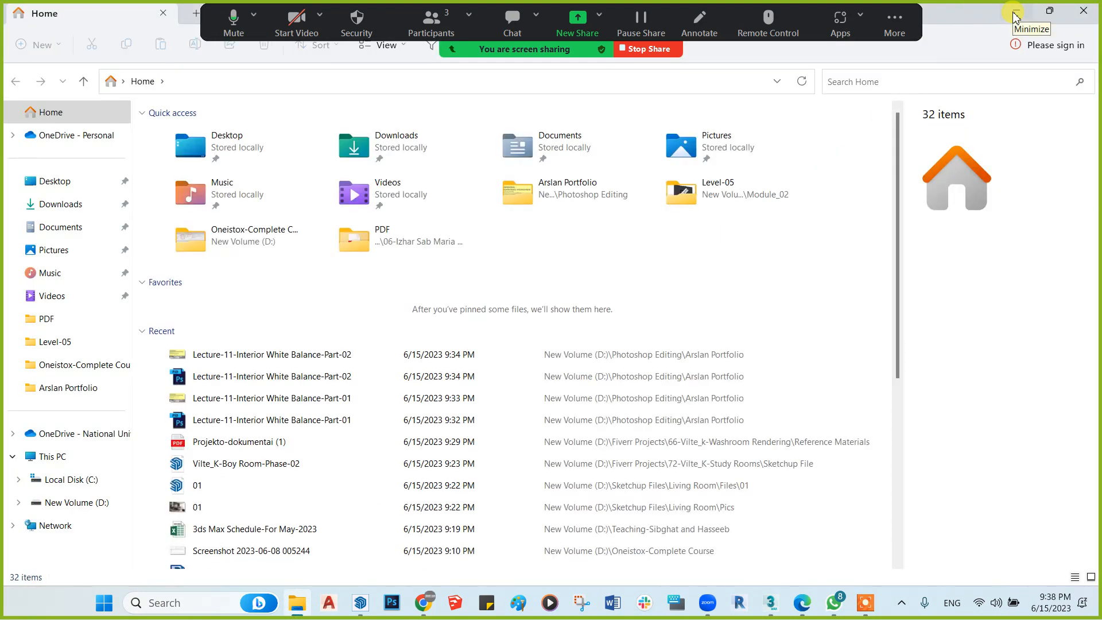
click(1014, 13)
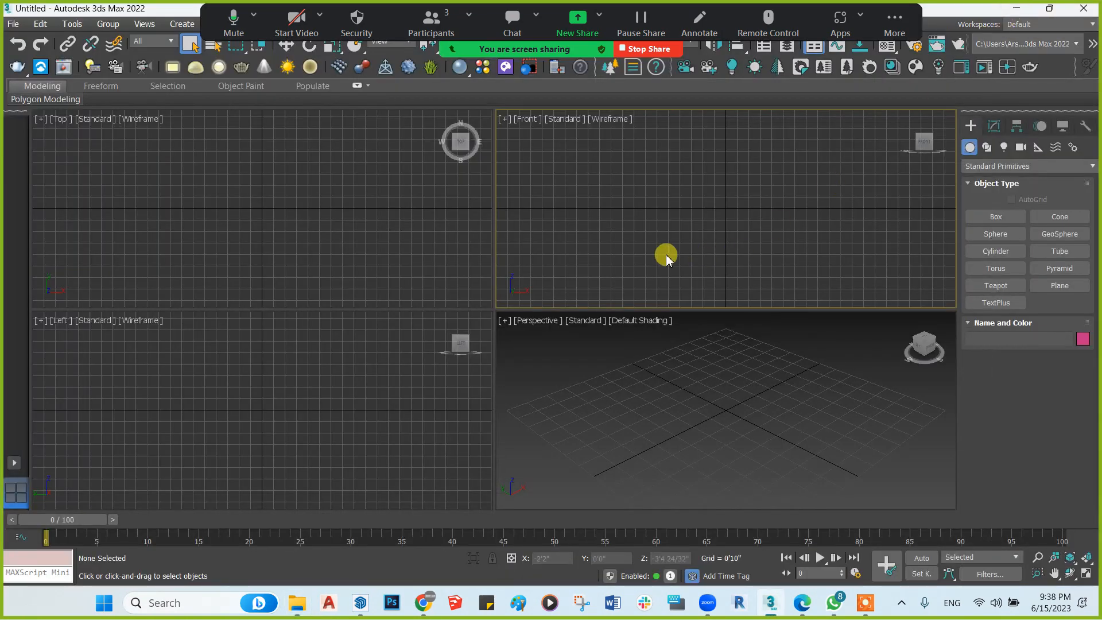
click(377, 245)
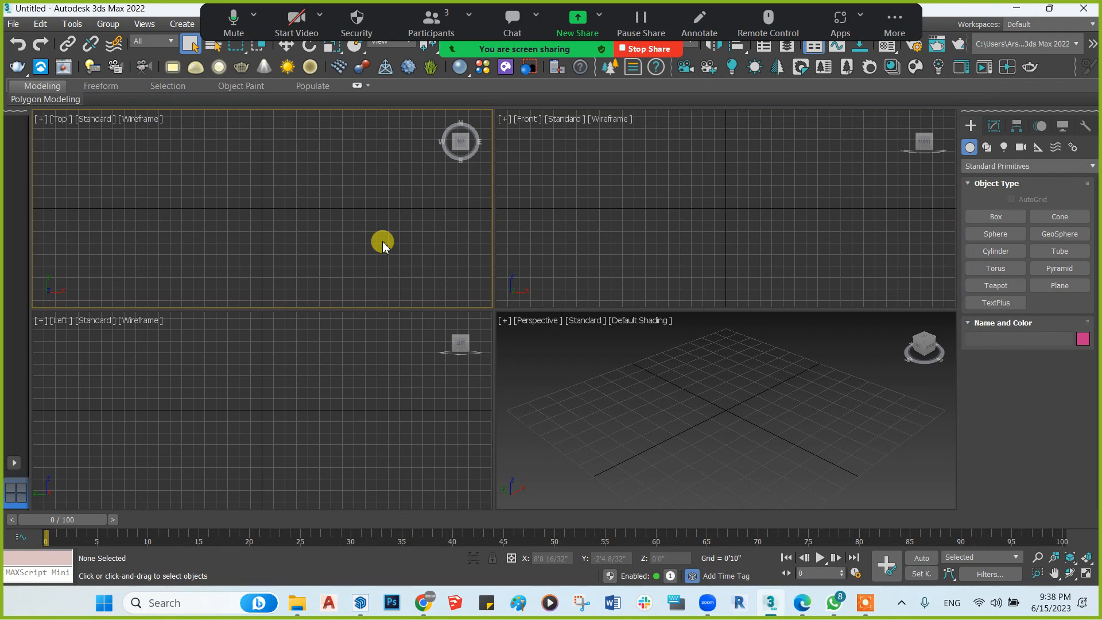
Switch to the Projekto-dokumentai (1).pdf drawings in Edge and examine the floor plans on pages 2 and 1
click(799, 611)
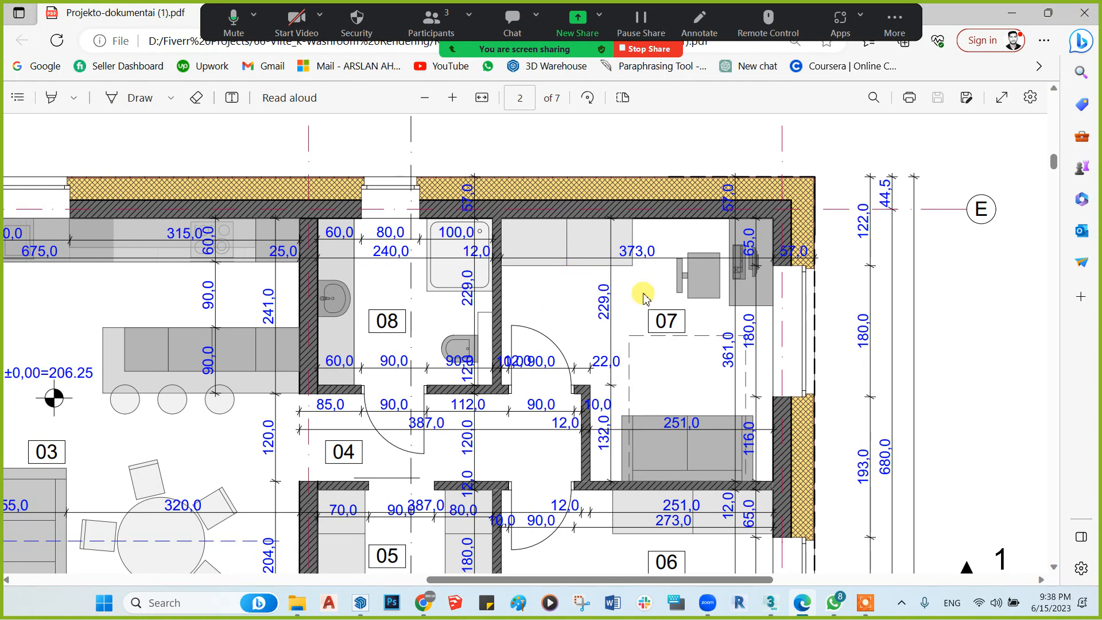
ctrl+scroll(643, 296, down, 1)
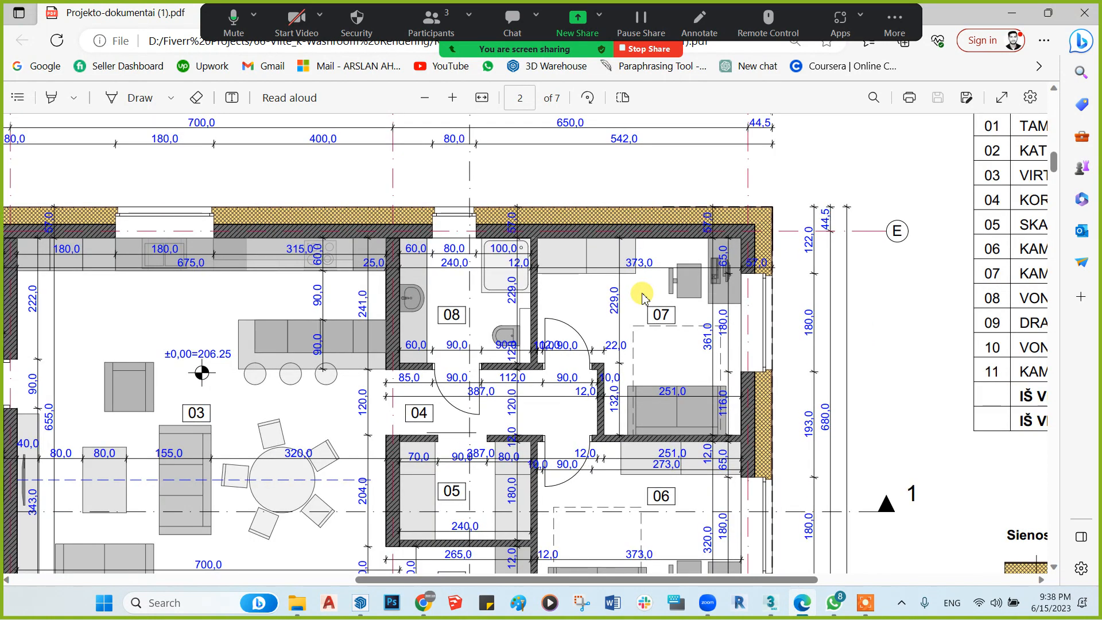
ctrl+scroll(643, 296, down, 1)
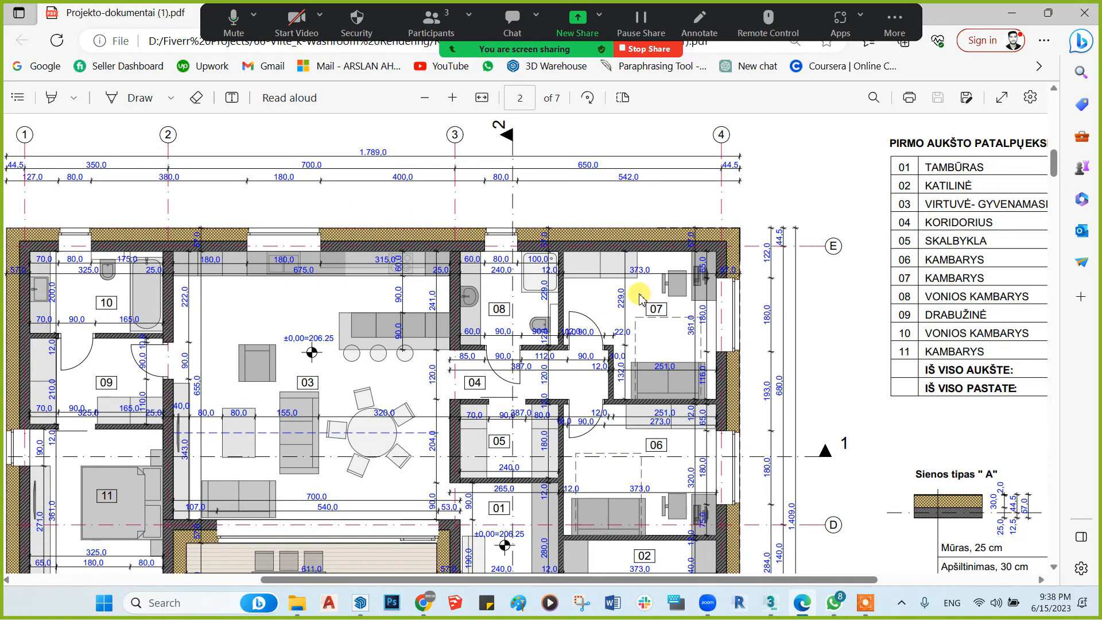
ctrl+scroll(640, 297, down, 2)
scroll(641, 297, up, 5)
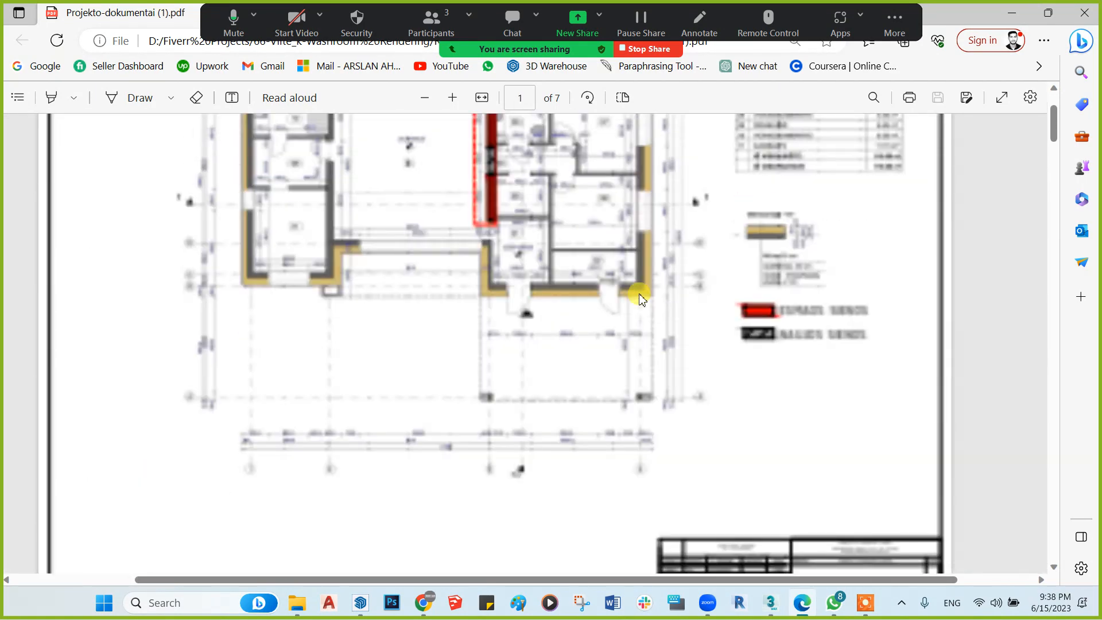
scroll(642, 297, up, 2)
ctrl+scroll(641, 298, up, 1)
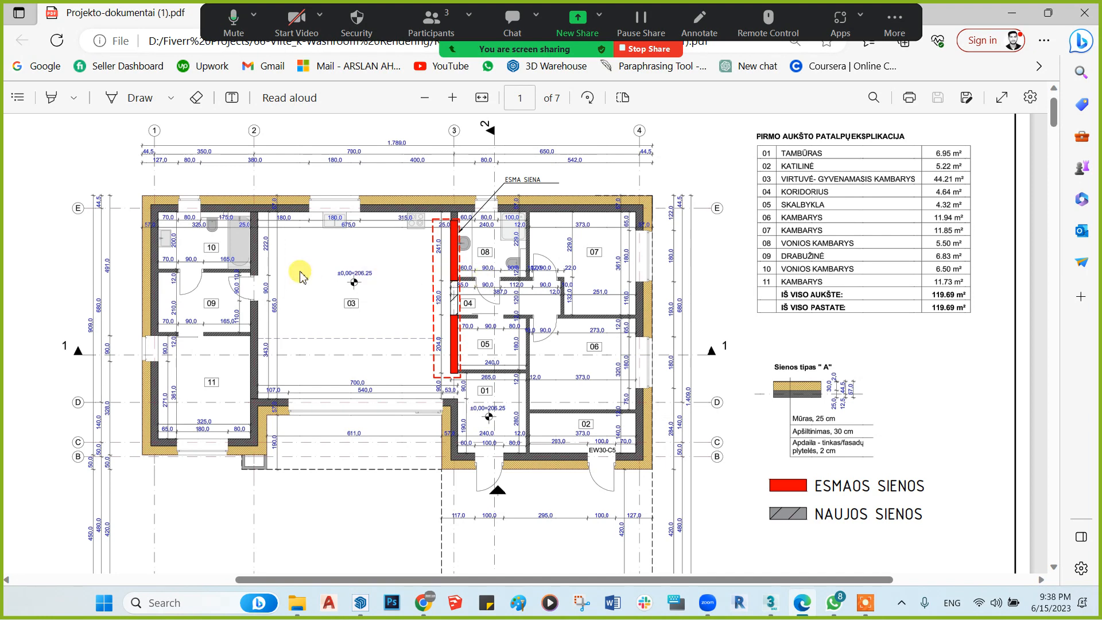
scroll(303, 274, up, 1)
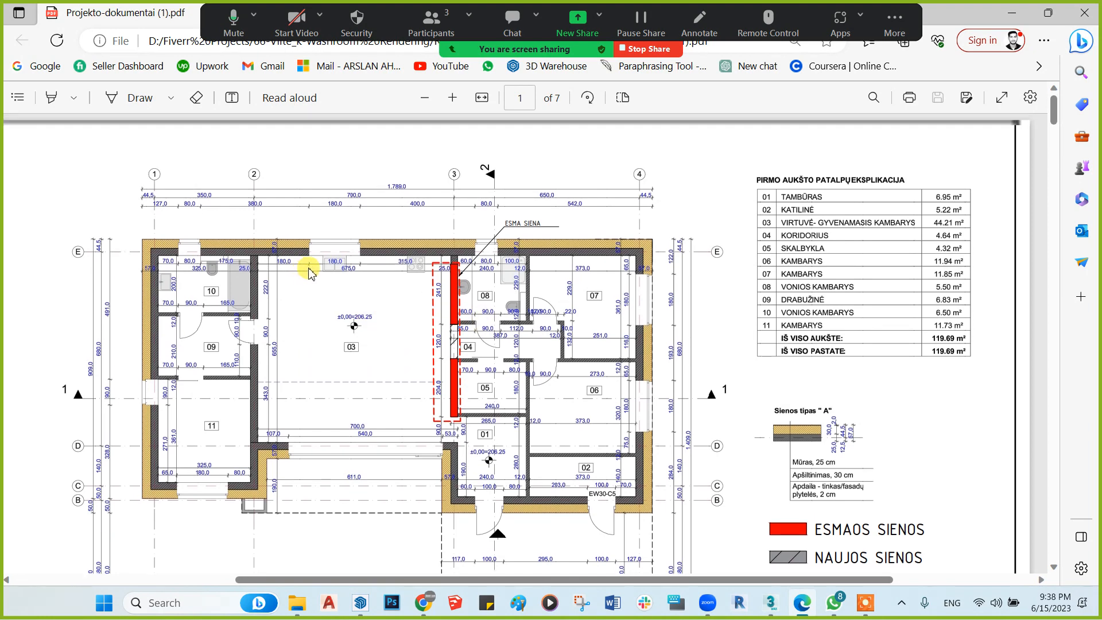
ctrl+scroll(319, 273, down, 1)
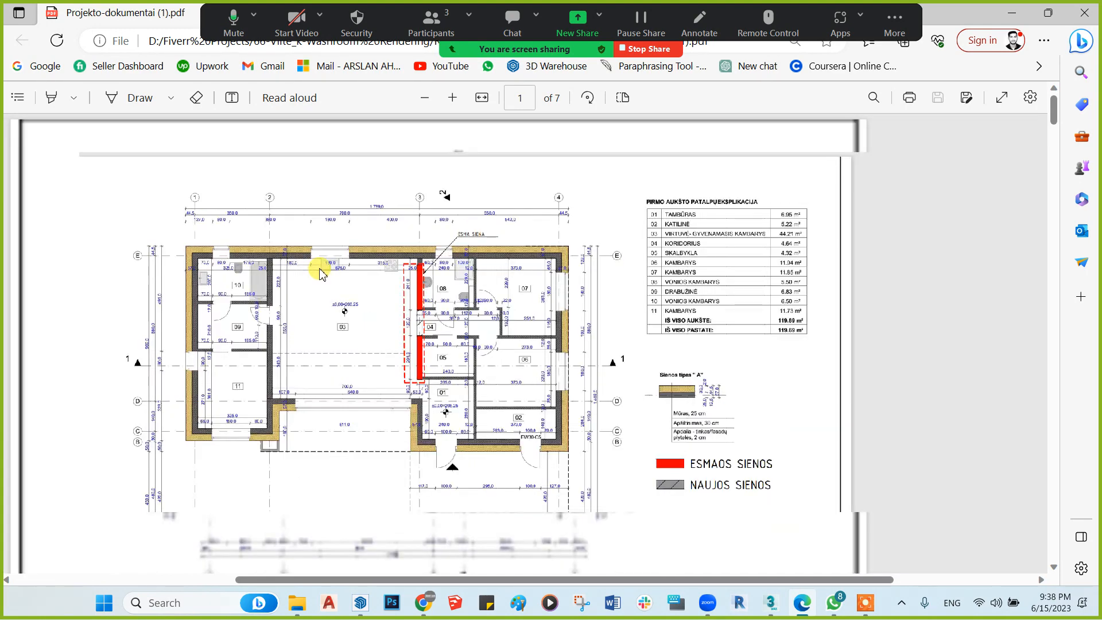
Look through the remaining PDF sheets: furnished plan, roof plan, sections, elevations and exterior renderings on page 7
scroll(320, 273, down, 10)
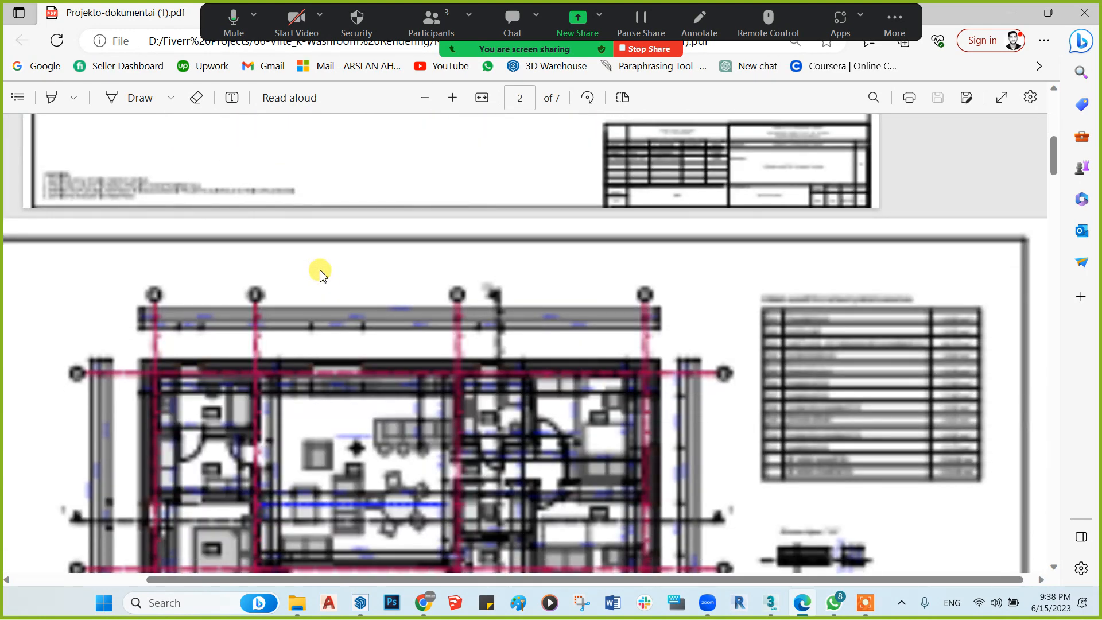
scroll(321, 274, up, 5)
scroll(321, 275, down, 8)
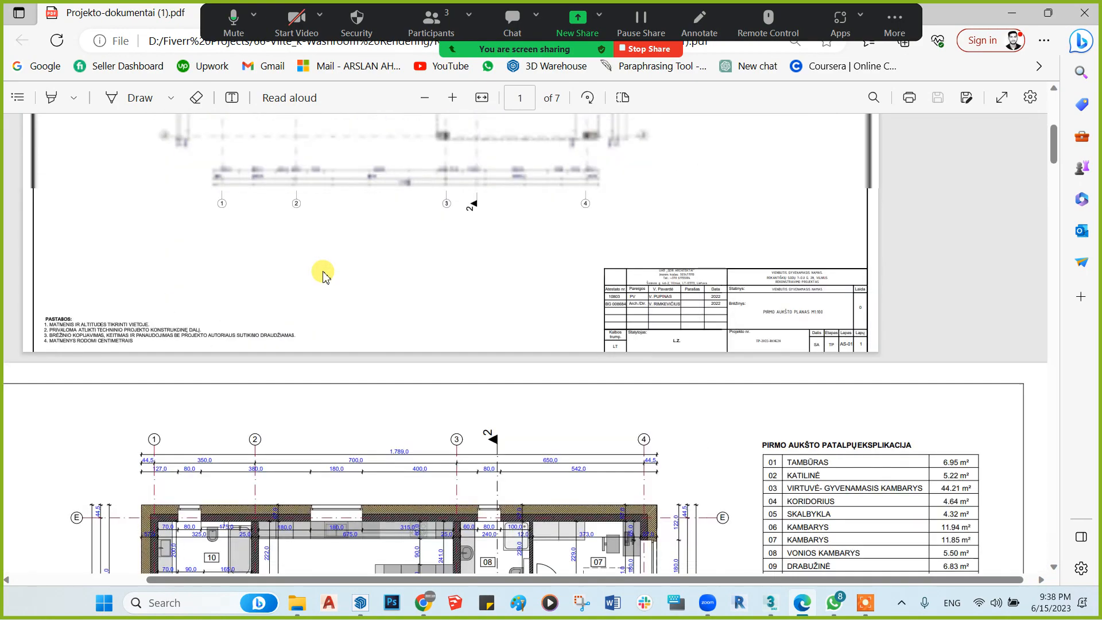
scroll(430, 273, down, 2)
scroll(431, 273, up, 1)
scroll(432, 276, down, 6)
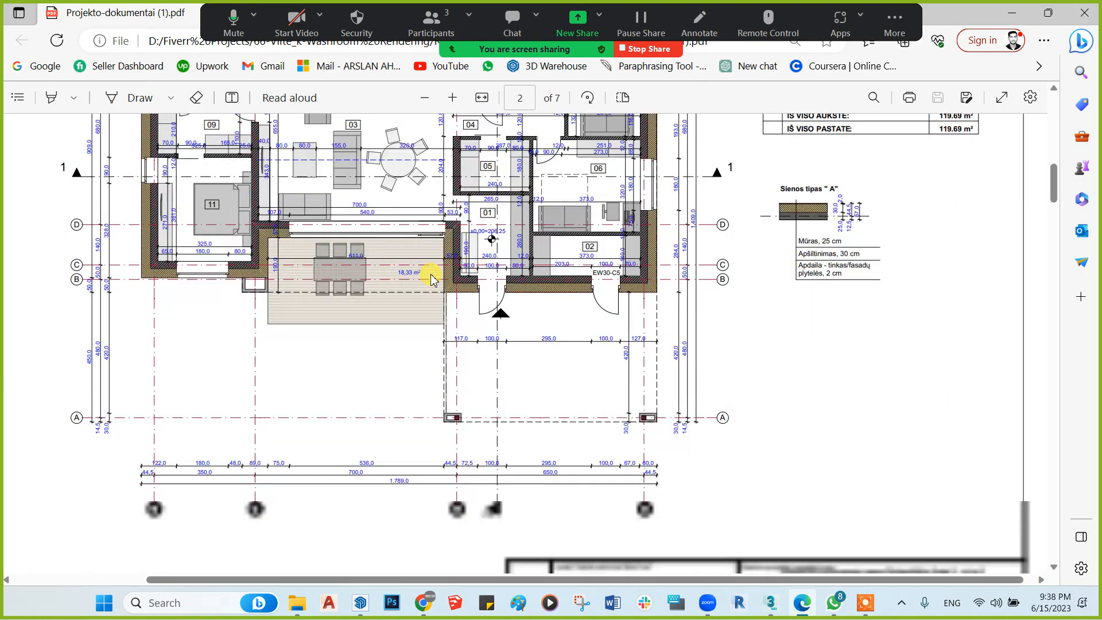
scroll(432, 278, down, 15)
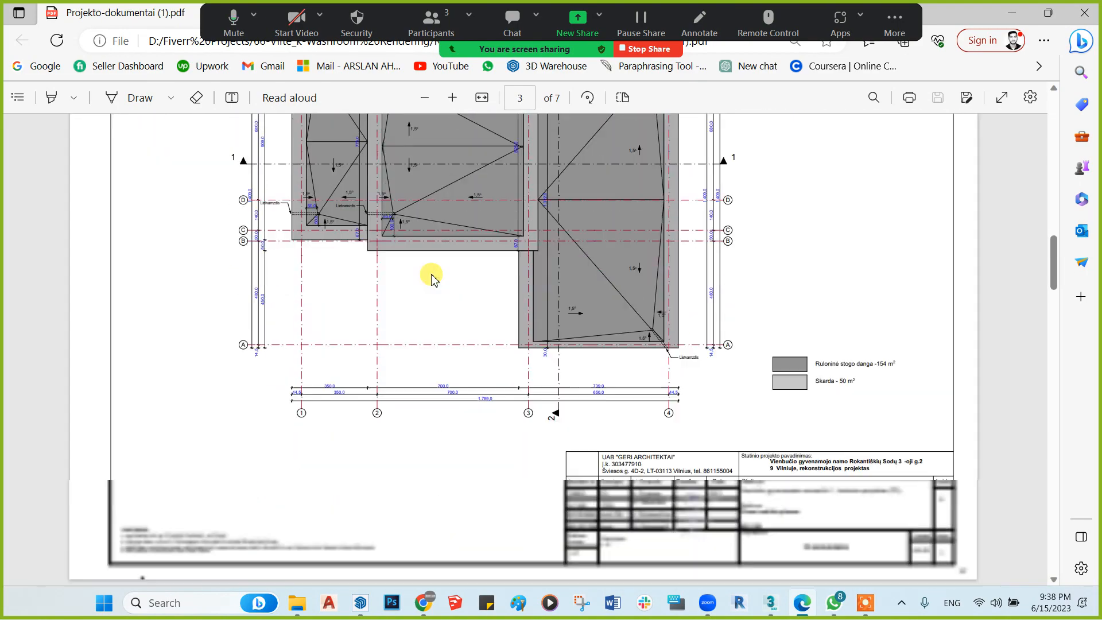
scroll(432, 278, down, 12)
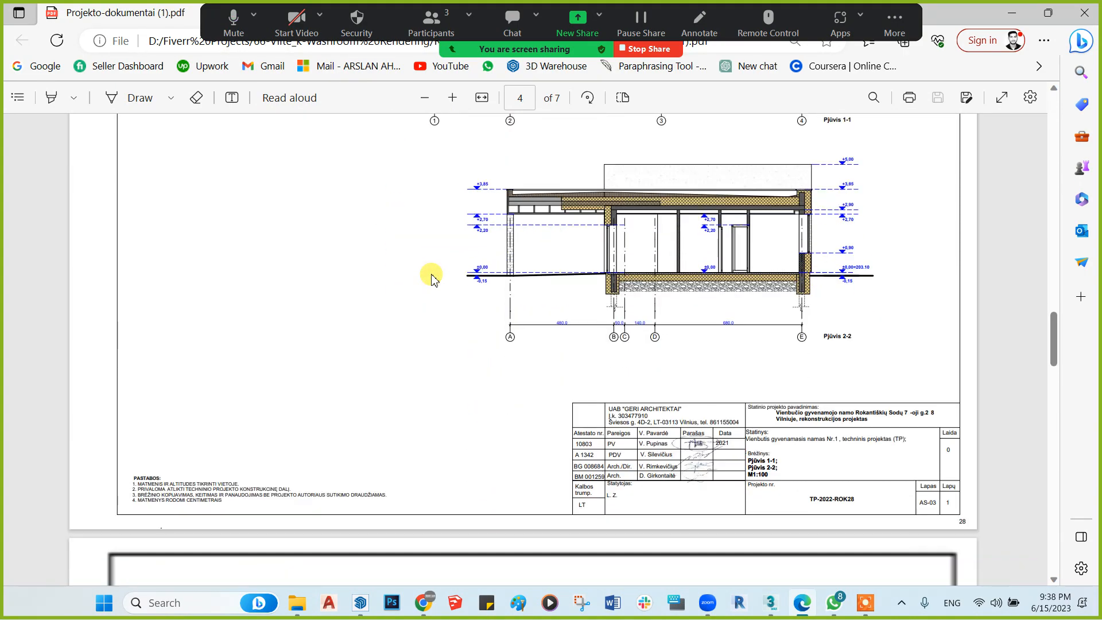
scroll(432, 278, down, 7)
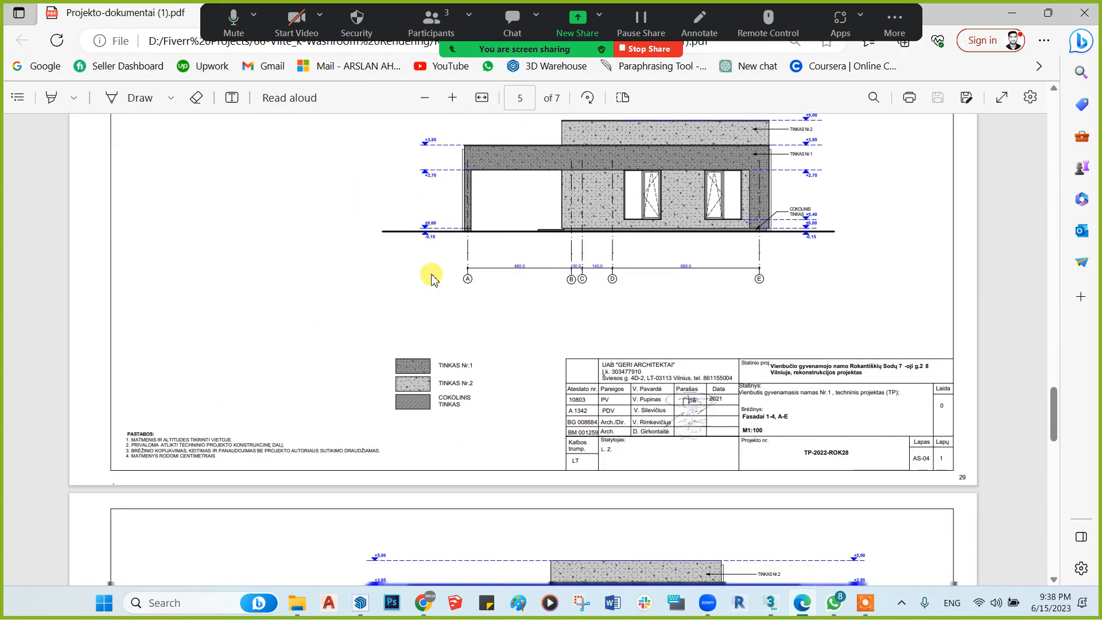
scroll(432, 278, up, 5)
scroll(432, 278, down, 15)
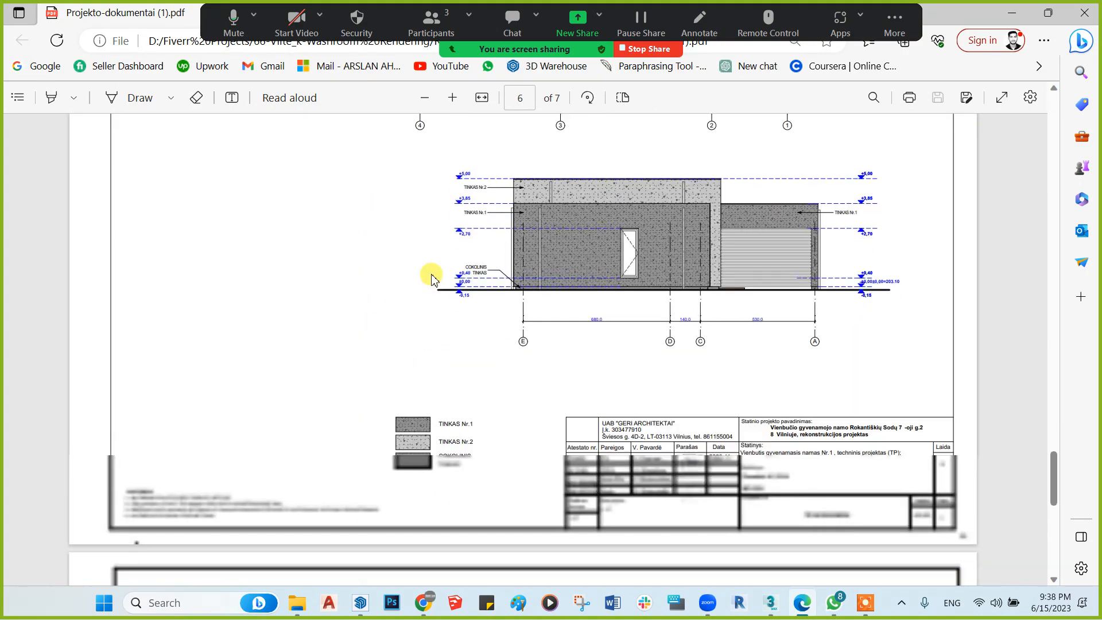
scroll(432, 278, down, 6)
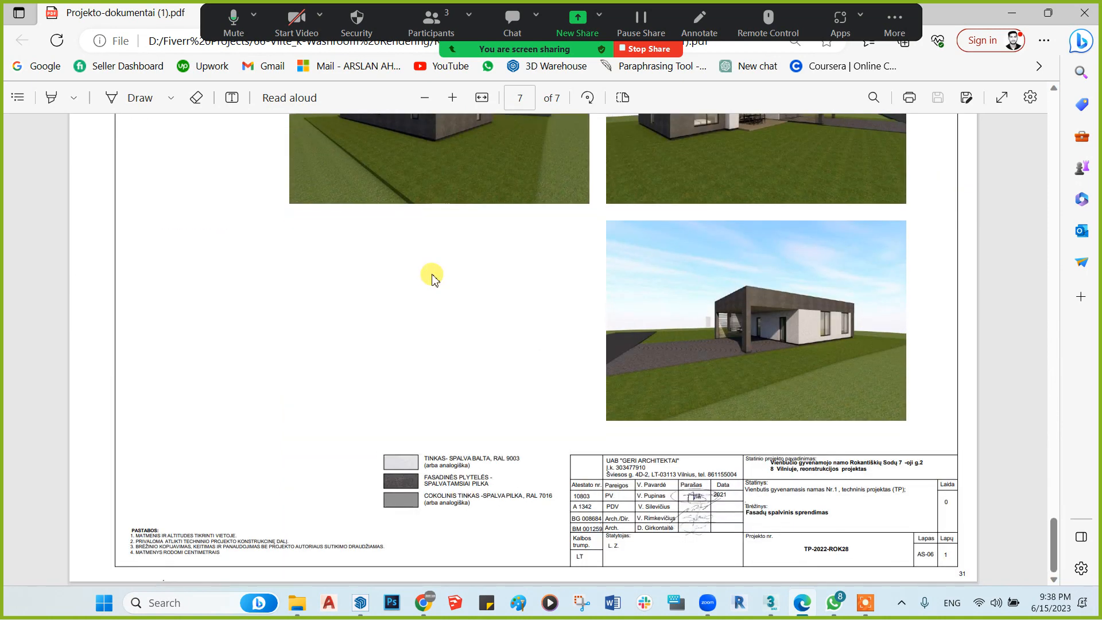
Return to the furnished floor plan on page 2 and examine the layout and dimensions of room 07
scroll(434, 276, up, 20)
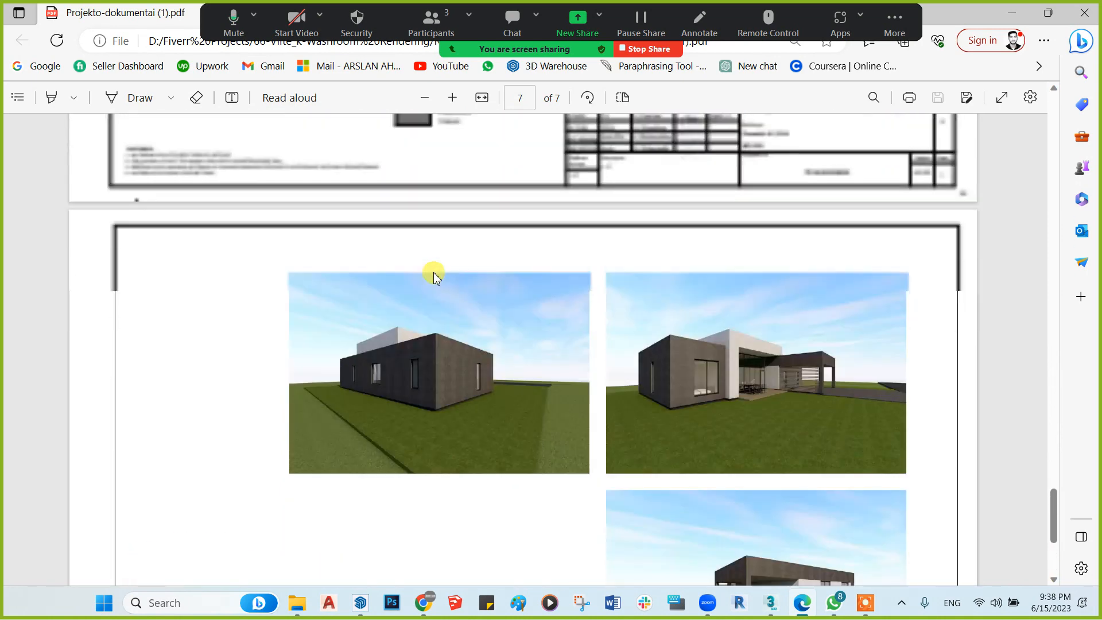
scroll(435, 277, up, 20)
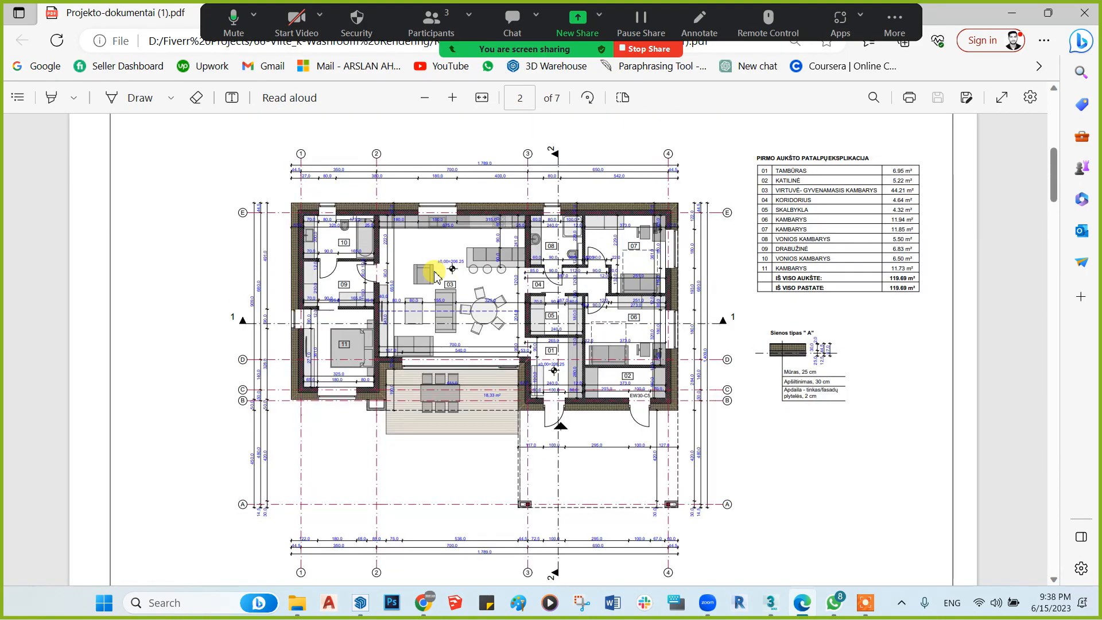
ctrl+scroll(439, 253, up, 2)
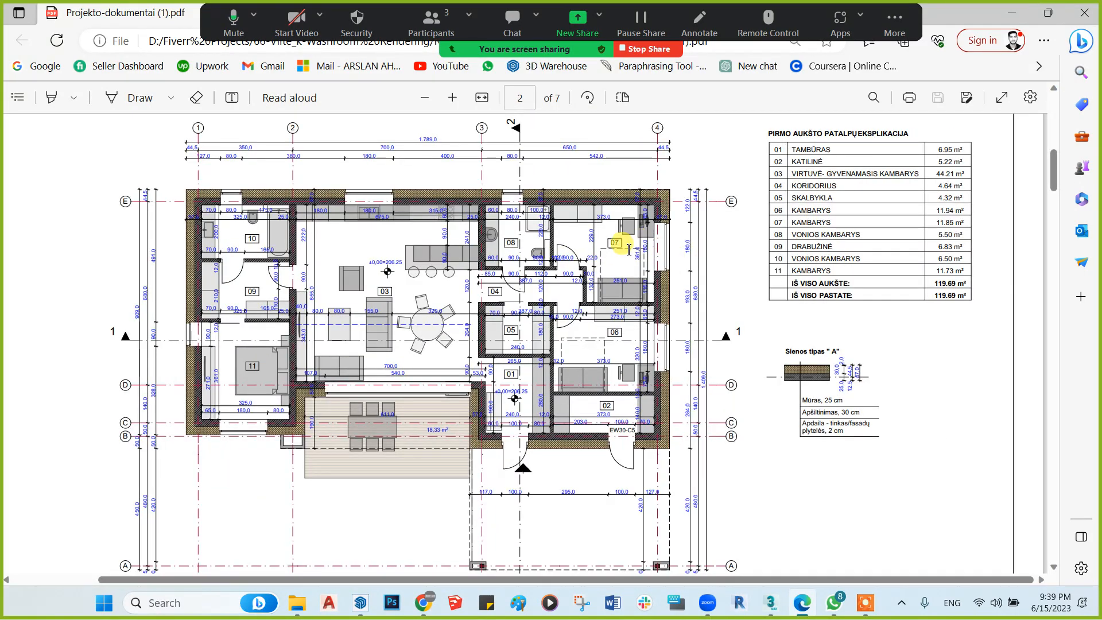
ctrl+scroll(617, 242, up, 5)
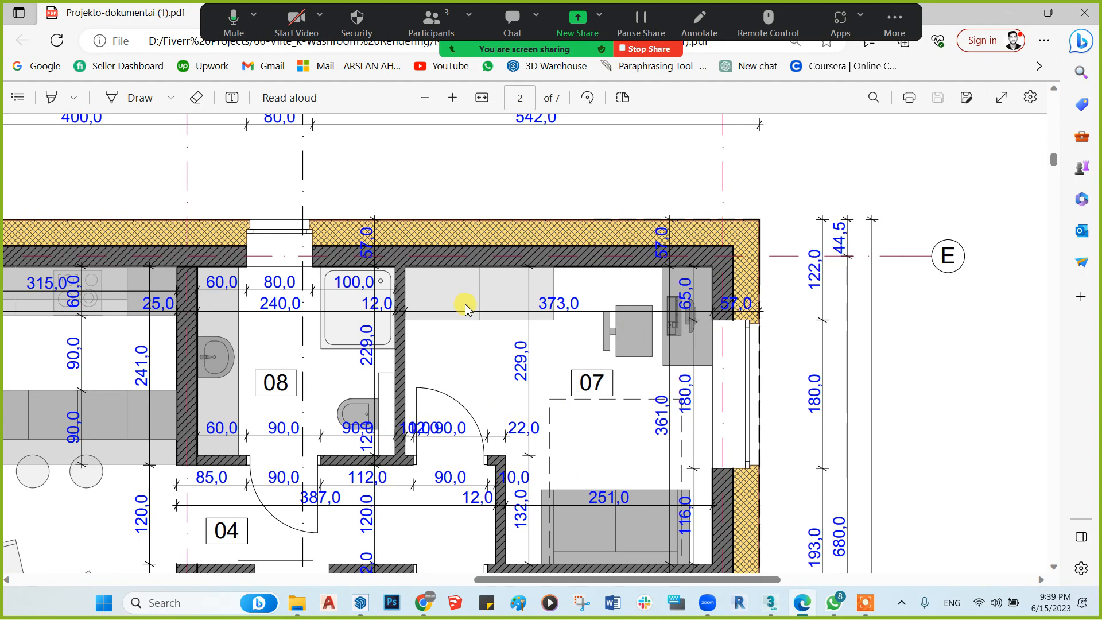
scroll(597, 253, down, 1)
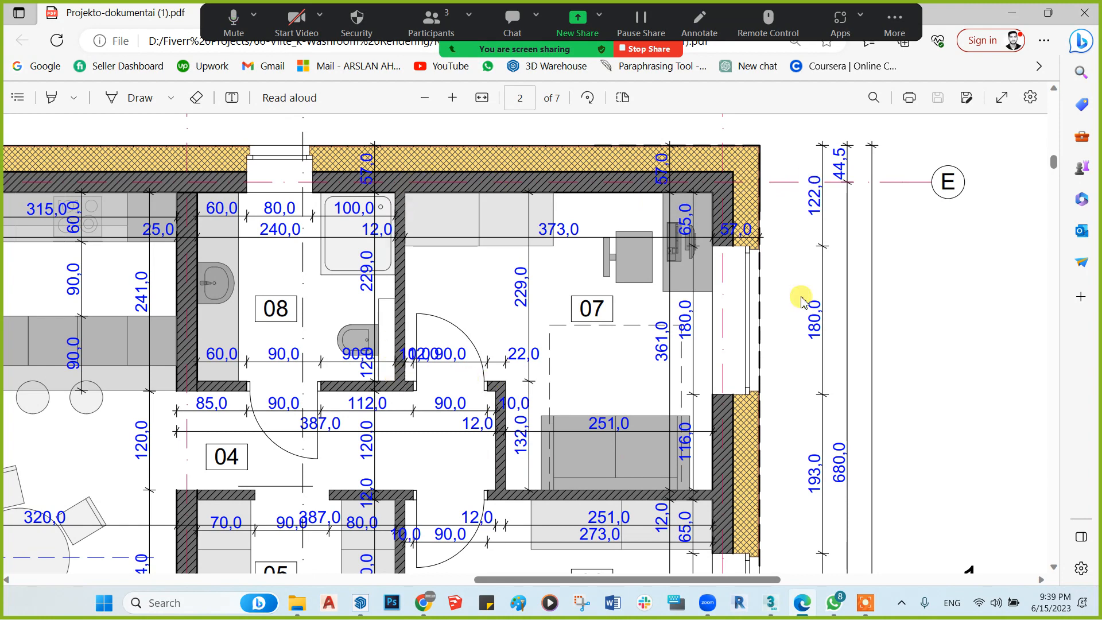
Switch to the boy room model in SketchUp and select the ceiling slab that closes the room
click(359, 606)
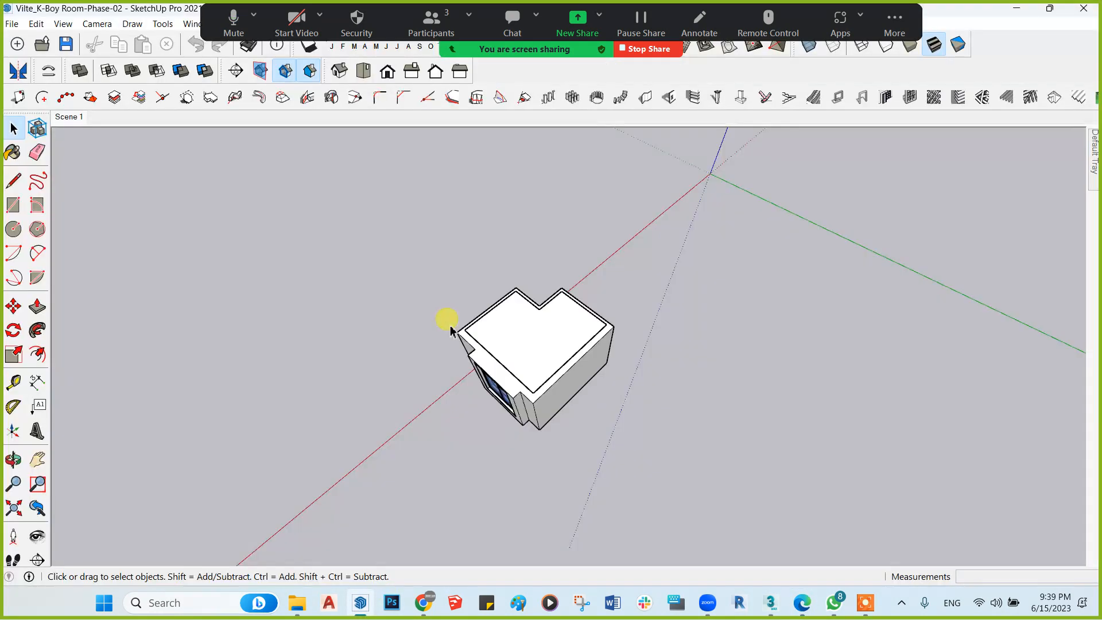
mouse_move(449, 324)
middle_down()
mouse_move(512, 310)
mouse_move(515, 300)
mouse_move(526, 322)
mouse_move(524, 253)
mouse_move(555, 353)
mouse_move(1072, 448)
middle_up()
scroll(516, 315, up, 4)
scroll(529, 304, down, 2)
click(526, 321)
scroll(526, 323, up, 2)
key(m)
click(556, 354)
key(space)
Move the selected ceiling slab along the red axis by a distance of 50 to uncover the room interior
scroll(578, 355, up, 3)
middle_drag(597, 356, 626, 353)
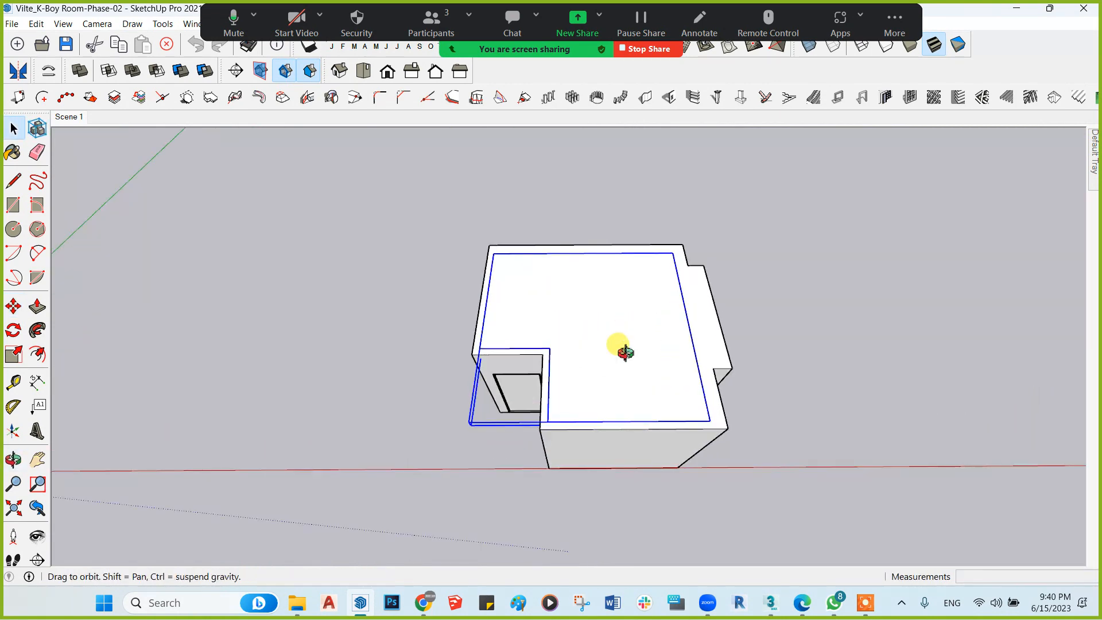
key(m)
click(630, 343)
text(5)
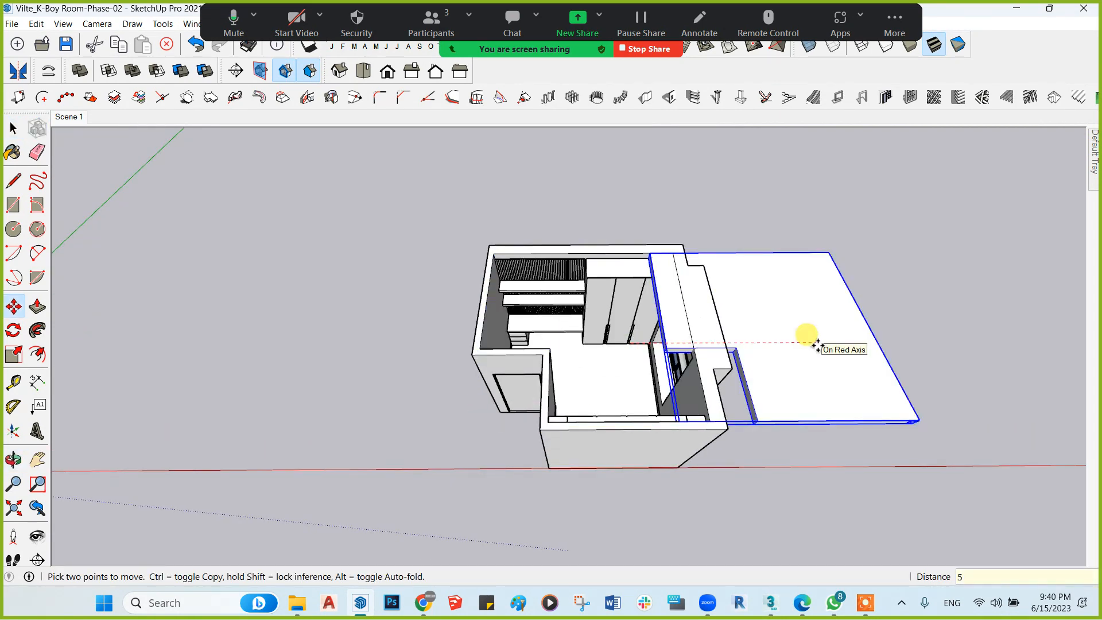
text(0)
key(Return)
key(space)
scroll(819, 343, down, 5)
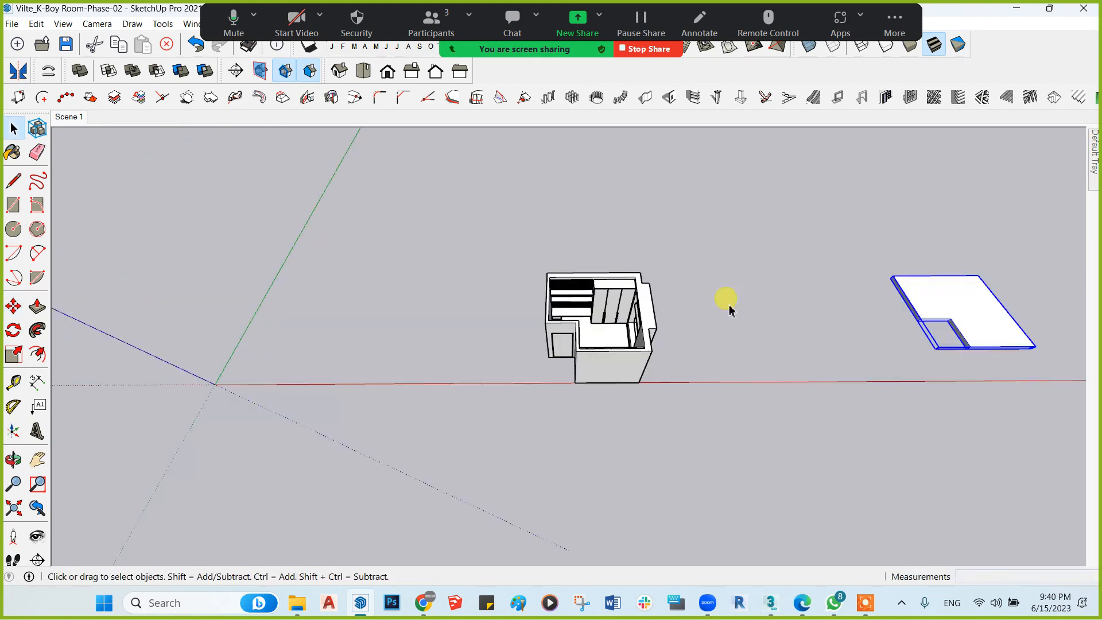
Examine the room interior from several sides, including the wardrobe, desk and shelves, slatted wall, window, panelled wall and door
middle_drag(729, 303, 529, 285)
scroll(530, 285, up, 2)
scroll(587, 295, up, 2)
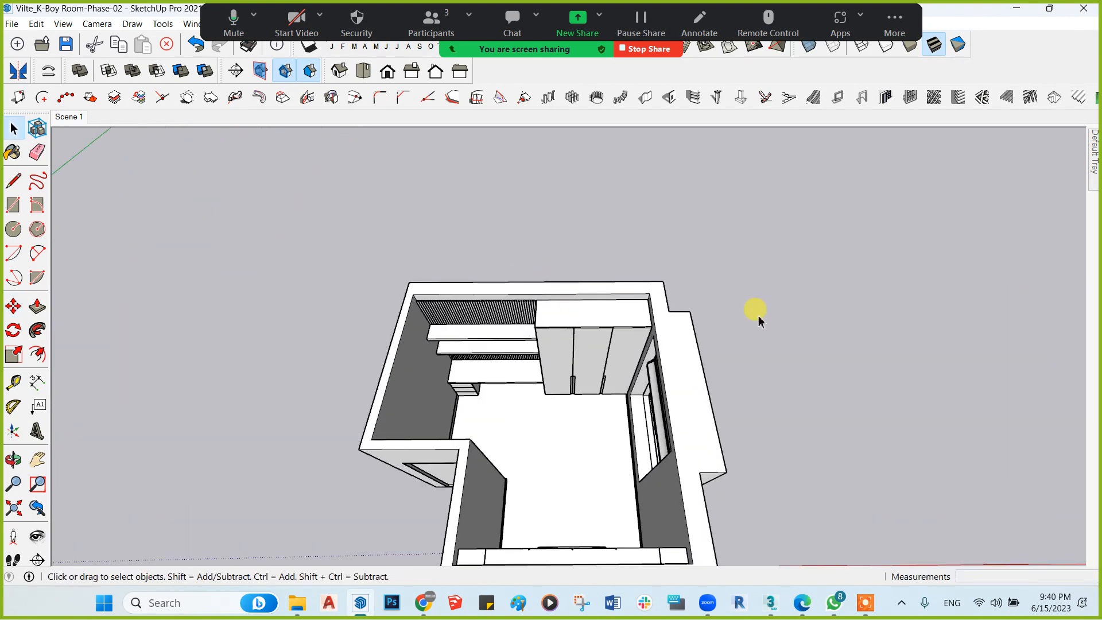
mouse_move(810, 320)
middle_down()
mouse_move(374, 295)
mouse_move(475, 344)
middle_up()
scroll(609, 261, up, 4)
scroll(609, 261, down, 8)
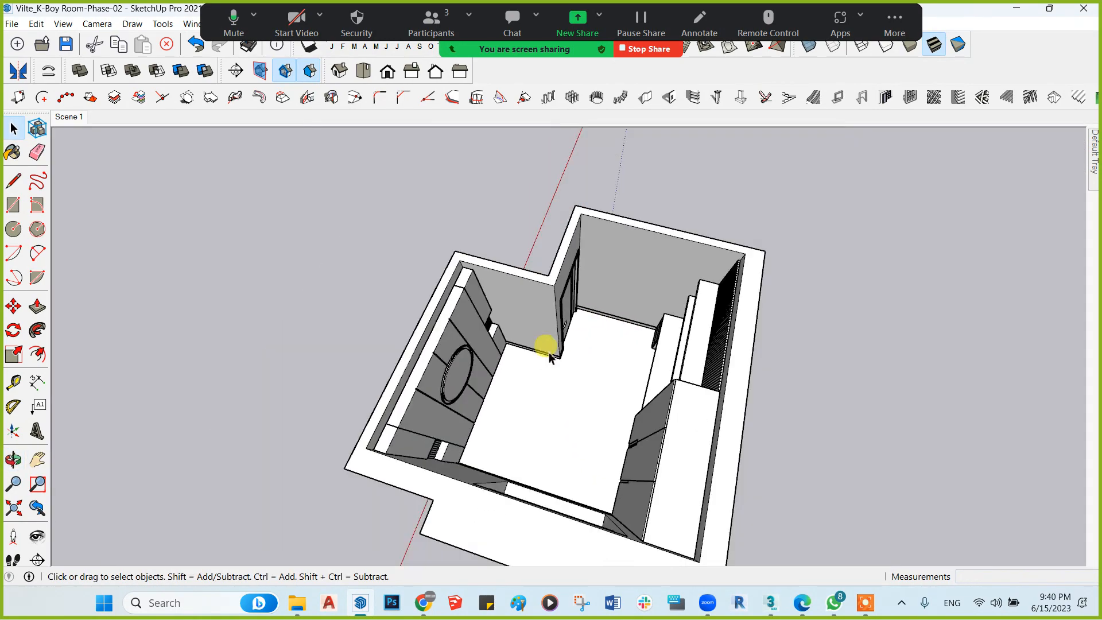
mouse_move(546, 347)
middle_down()
mouse_move(527, 298)
mouse_move(714, 332)
mouse_move(701, 320)
mouse_move(615, 387)
middle_up()
scroll(524, 366, up, 4)
scroll(524, 365, down, 3)
mouse_move(546, 421)
middle_down()
mouse_move(516, 450)
mouse_move(603, 411)
mouse_move(677, 443)
mouse_move(714, 361)
mouse_move(968, 339)
middle_up()
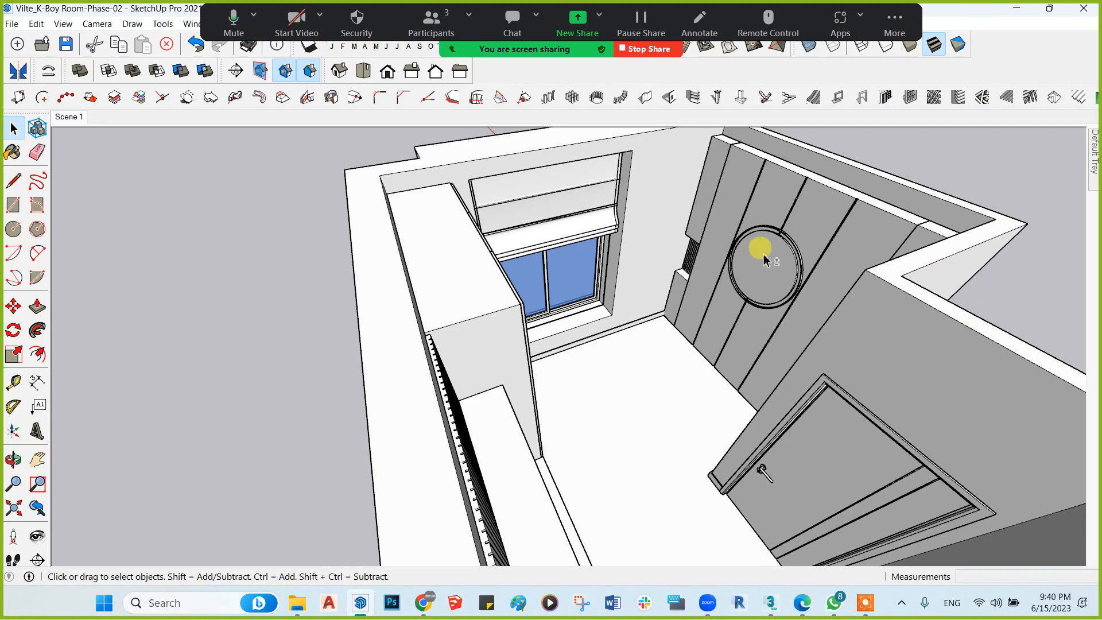
middle_drag(632, 291, 565, 335)
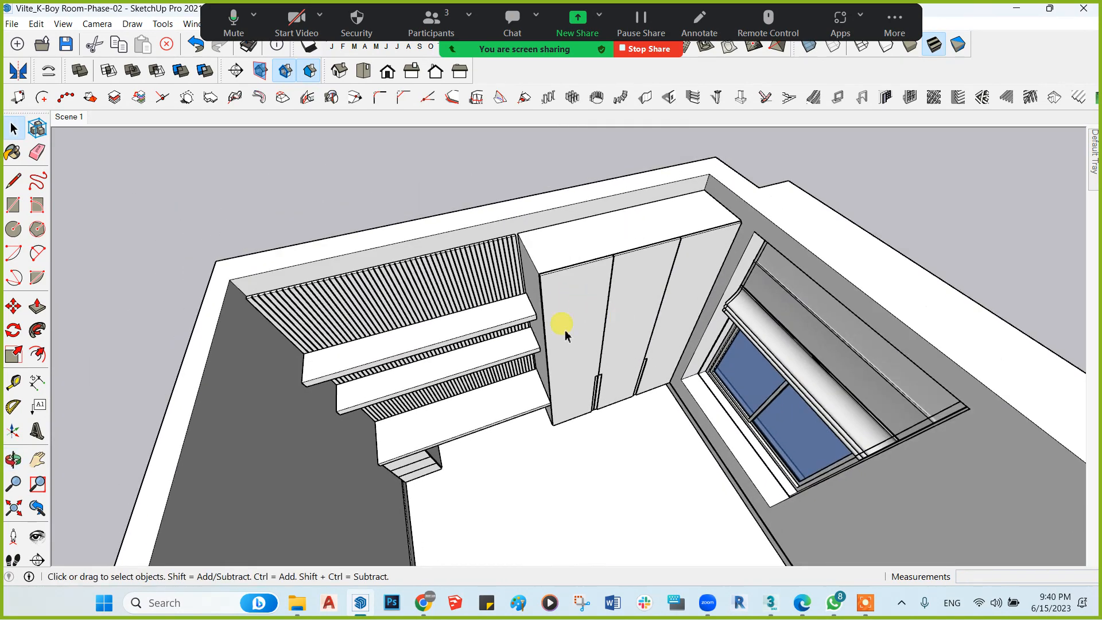
middle_drag(512, 276, 735, 333)
middle_drag(613, 294, 295, 394)
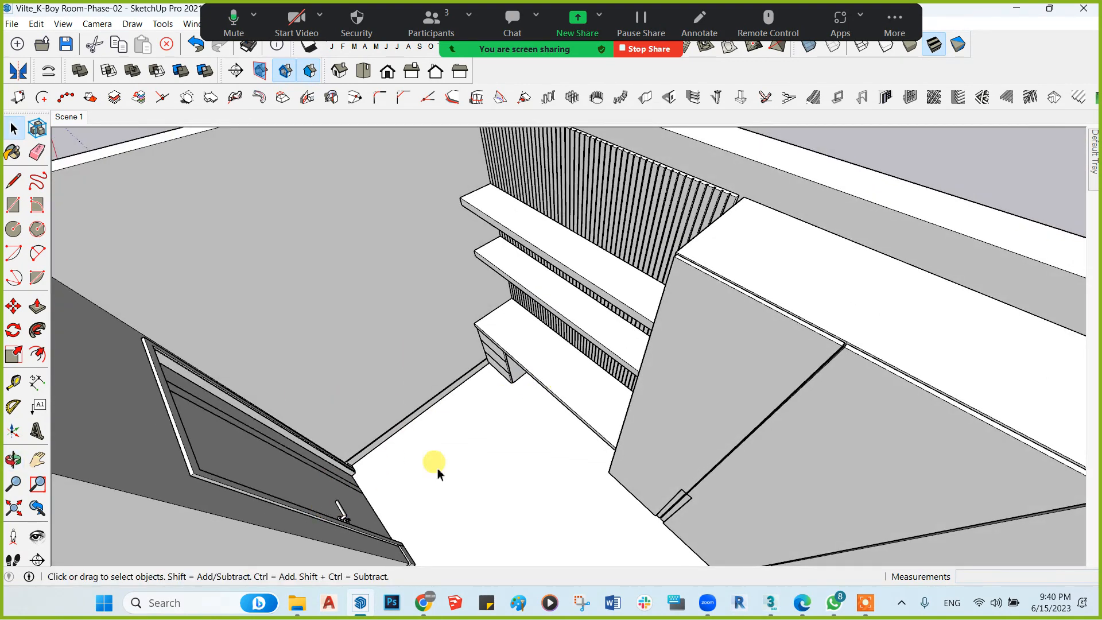
scroll(498, 408, up, 2)
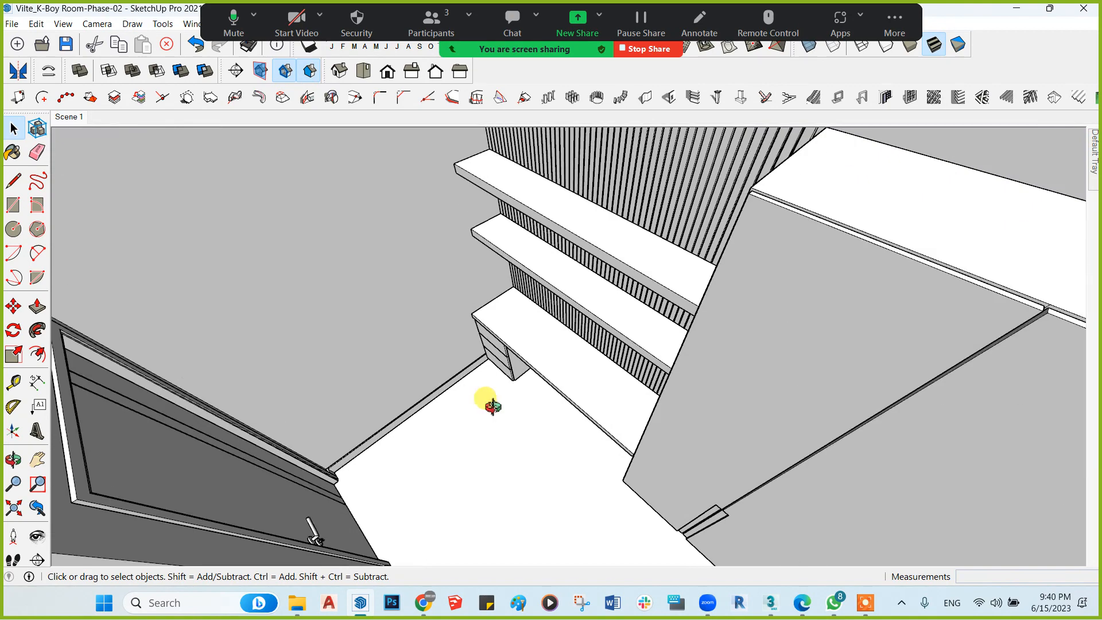
Examine the desk, drawers, shelves and slatted wall up close, followed by the headboard wall and the window with its blind
middle_drag(491, 404, 658, 368)
middle_drag(632, 247, 473, 289)
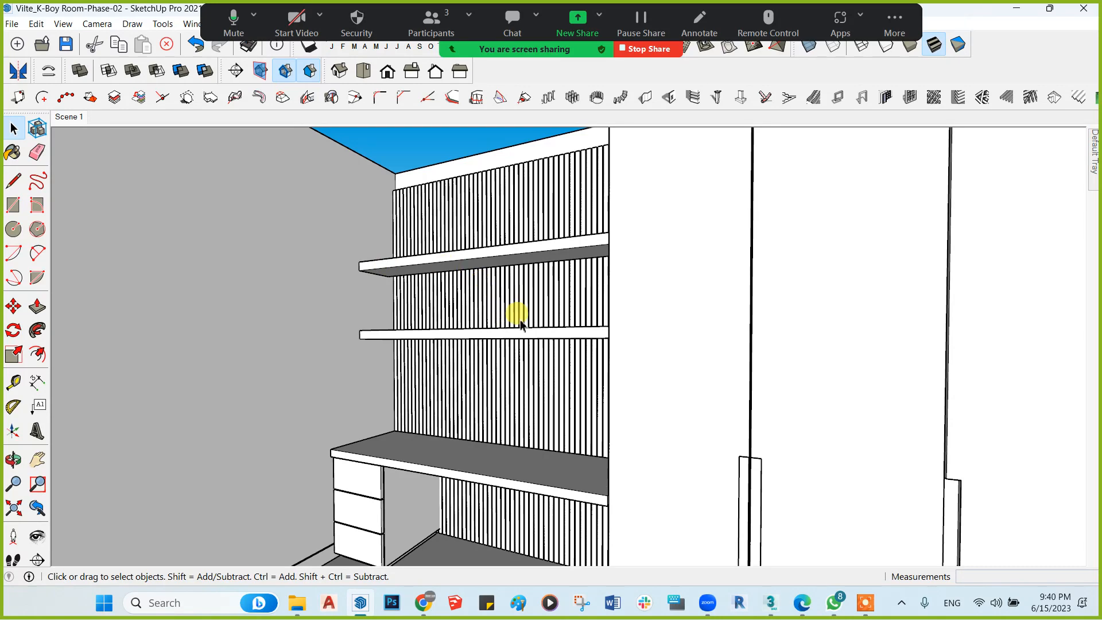
middle_drag(418, 500, 358, 386)
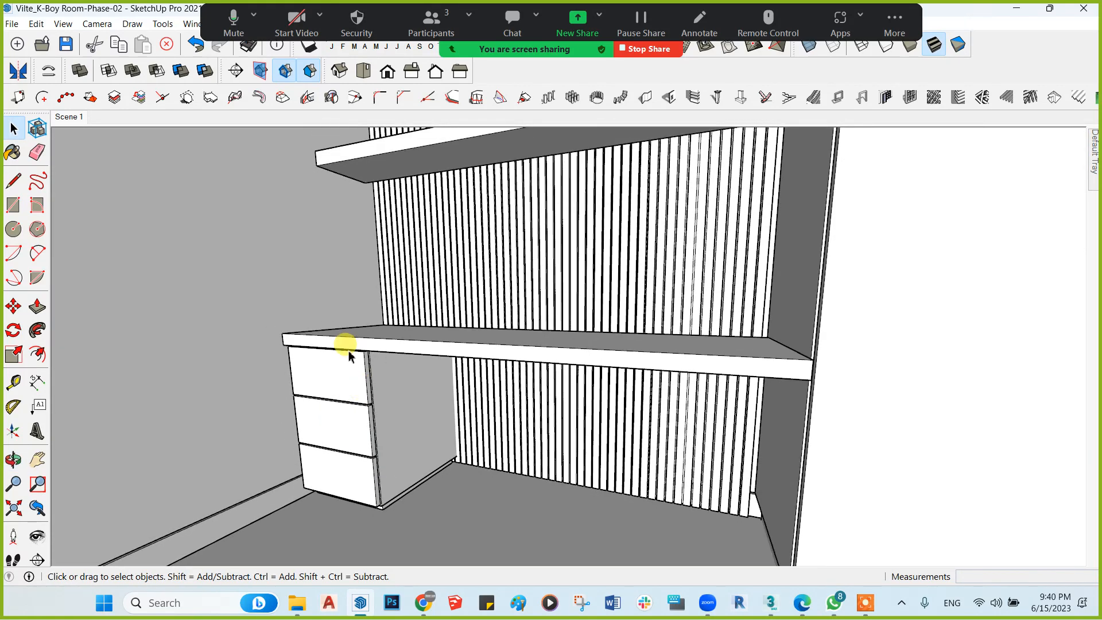
middle_drag(388, 337, 428, 389)
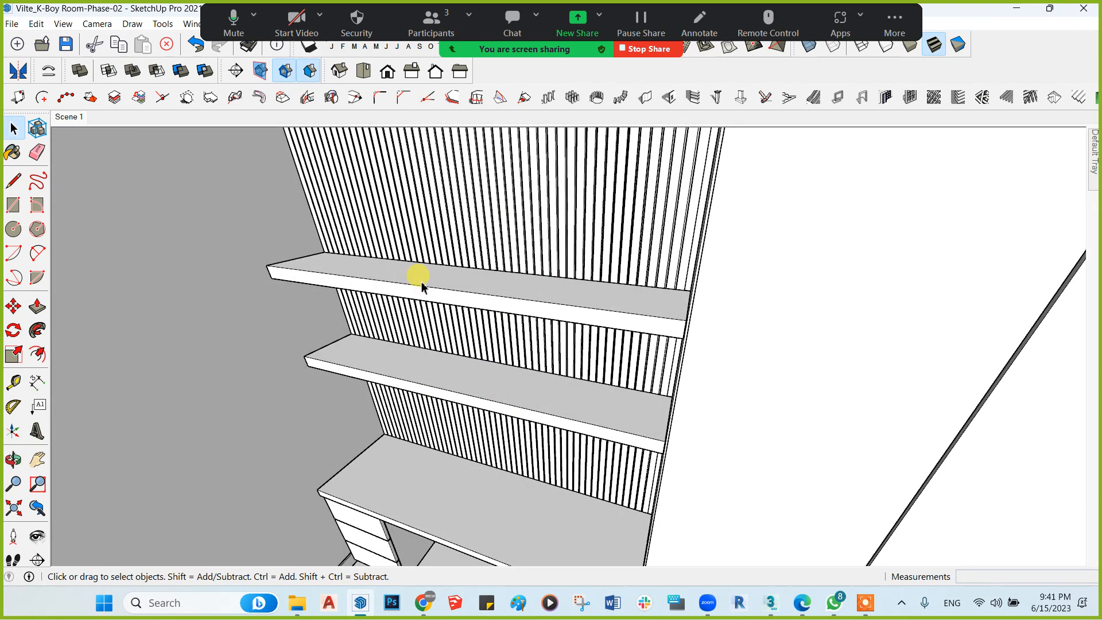
middle_drag(420, 282, 364, 333)
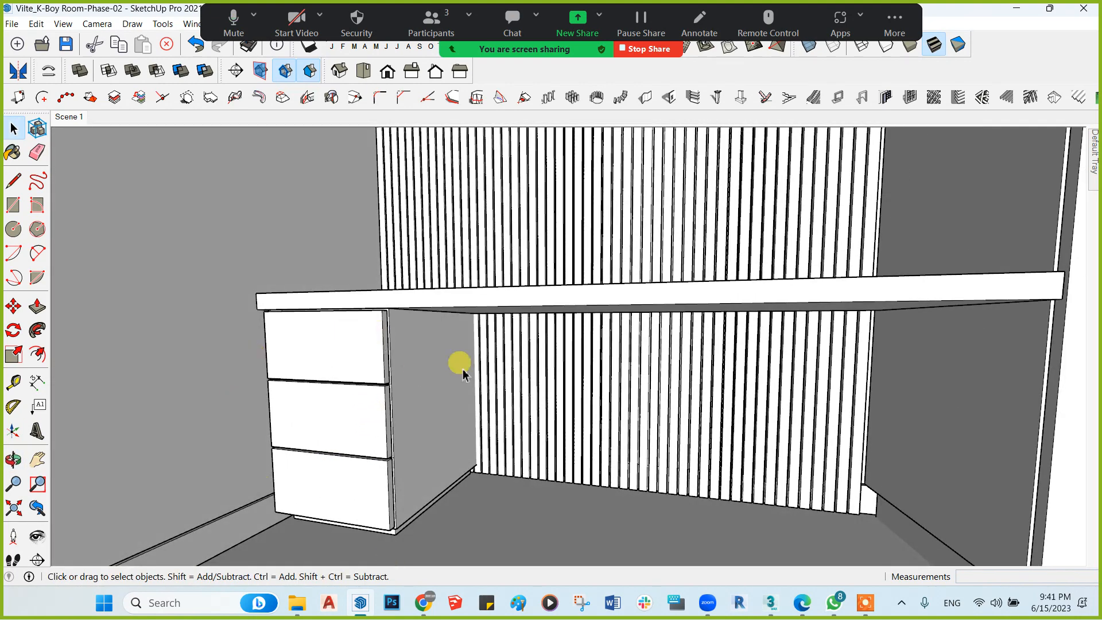
middle_drag(241, 413, 516, 185)
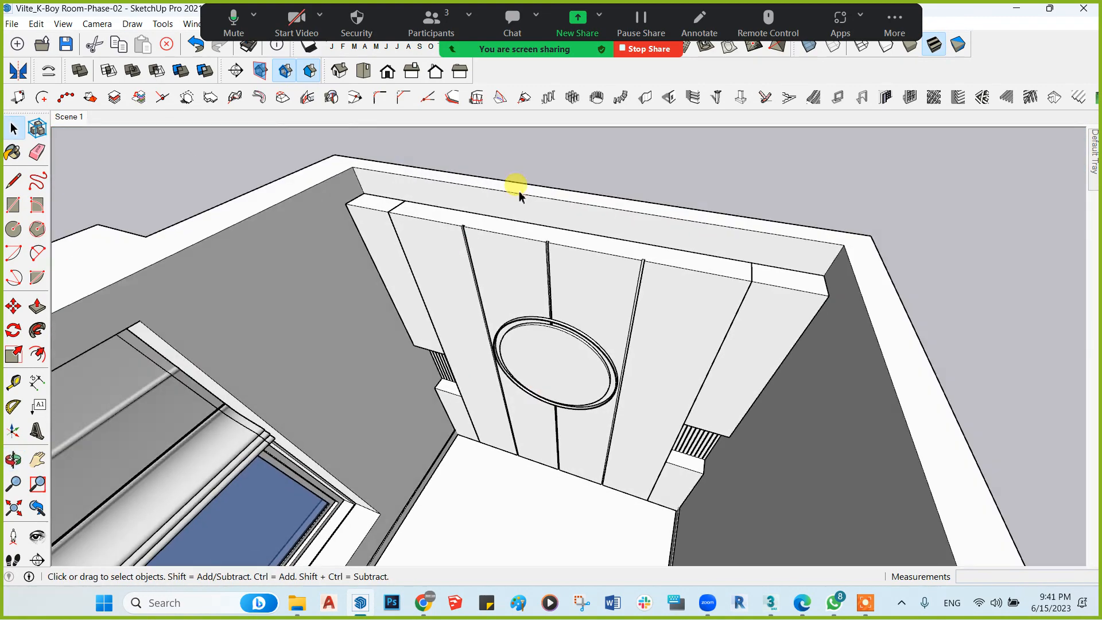
scroll(665, 260, up, 3)
scroll(665, 259, down, 3)
middle_drag(635, 319, 537, 394)
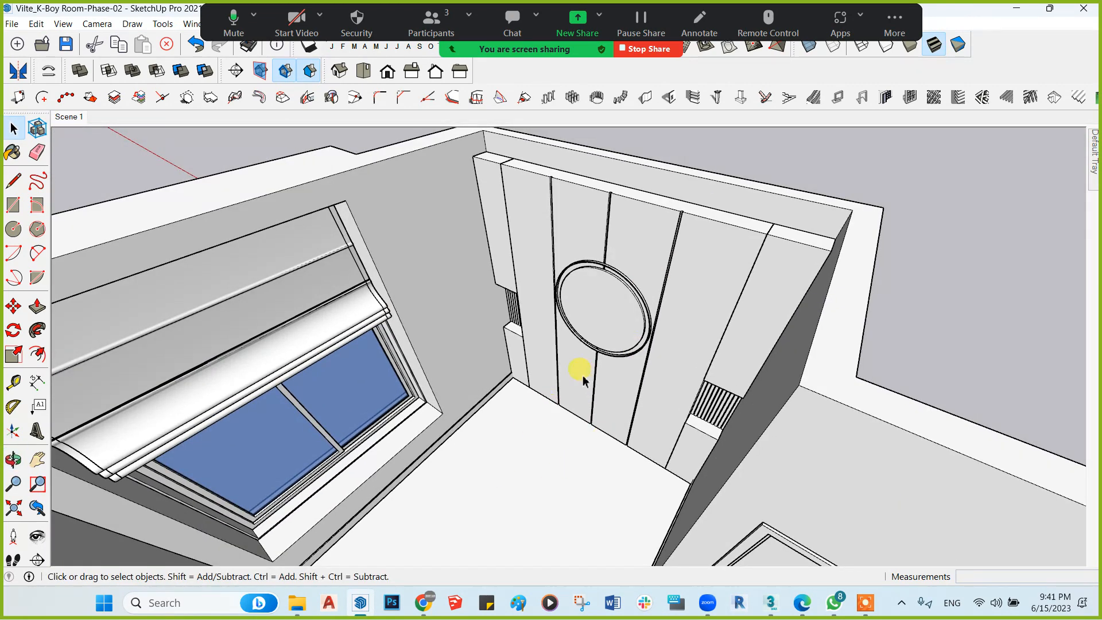
middle_drag(512, 443, 397, 511)
In File Explorer, open the F-01 folder inside Renders of project 72 (Study Rooms), under Fiverr Projects on drive D
click(285, 611)
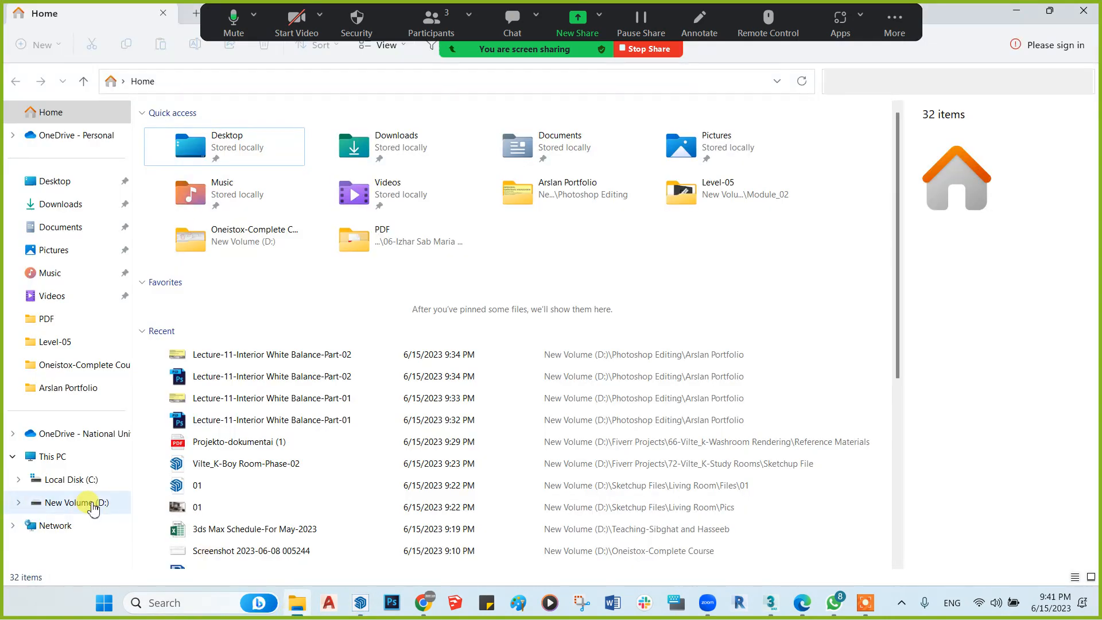
click(92, 505)
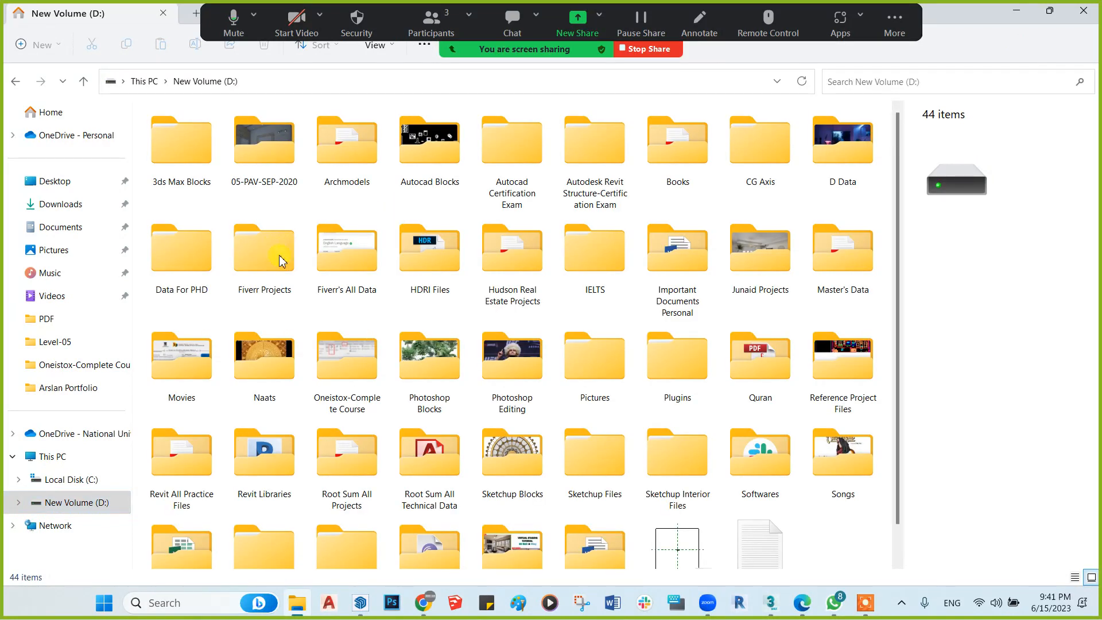
click(281, 260)
double_click(280, 257)
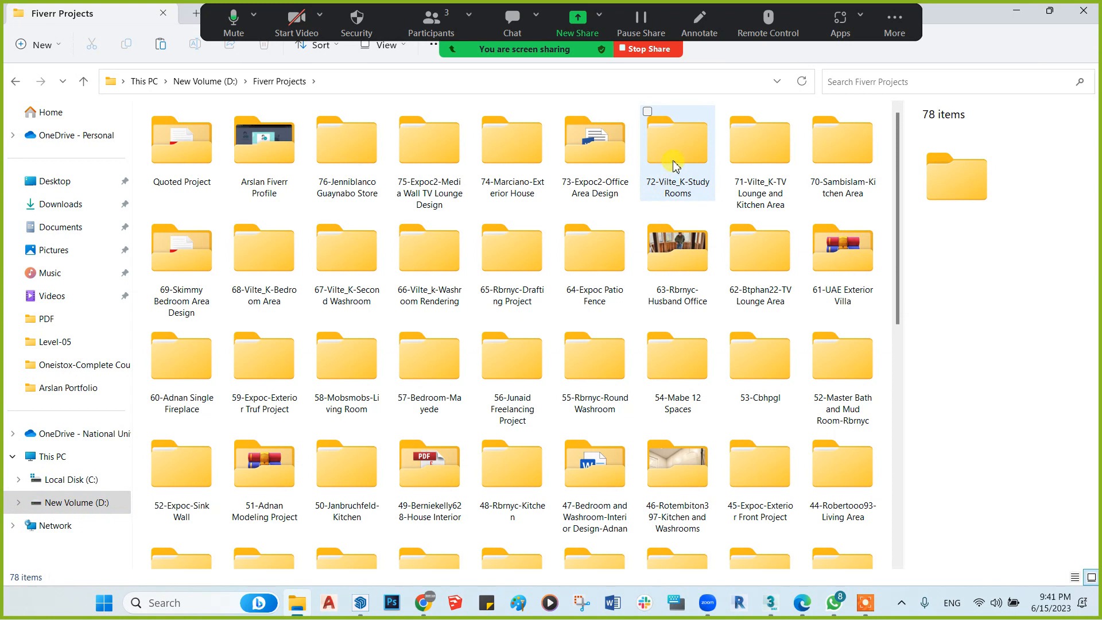
double_click(675, 165)
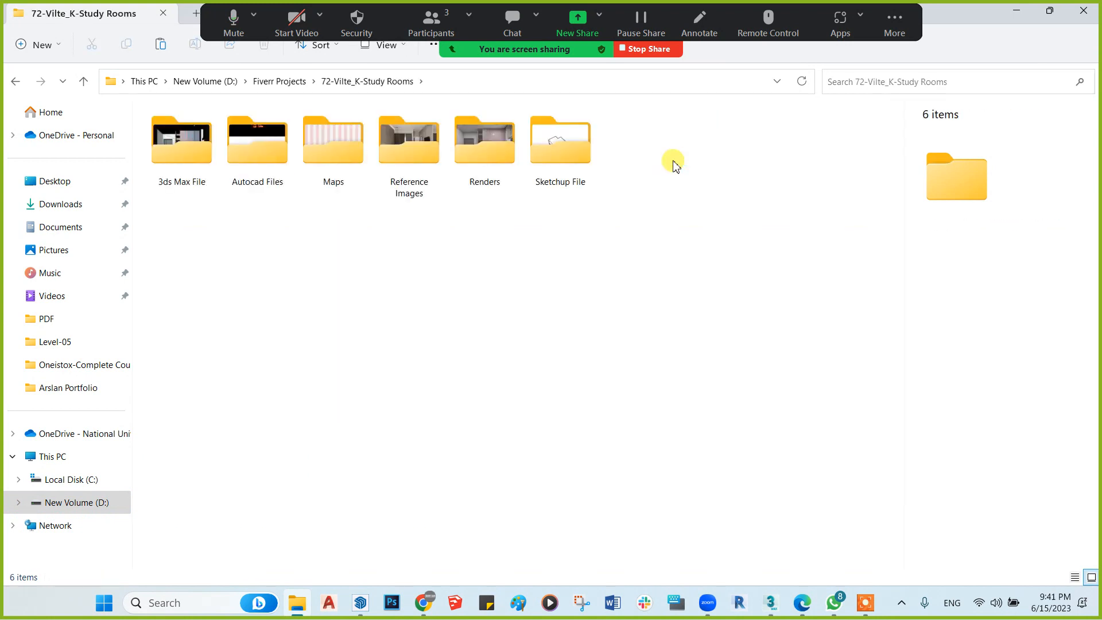
double_click(477, 144)
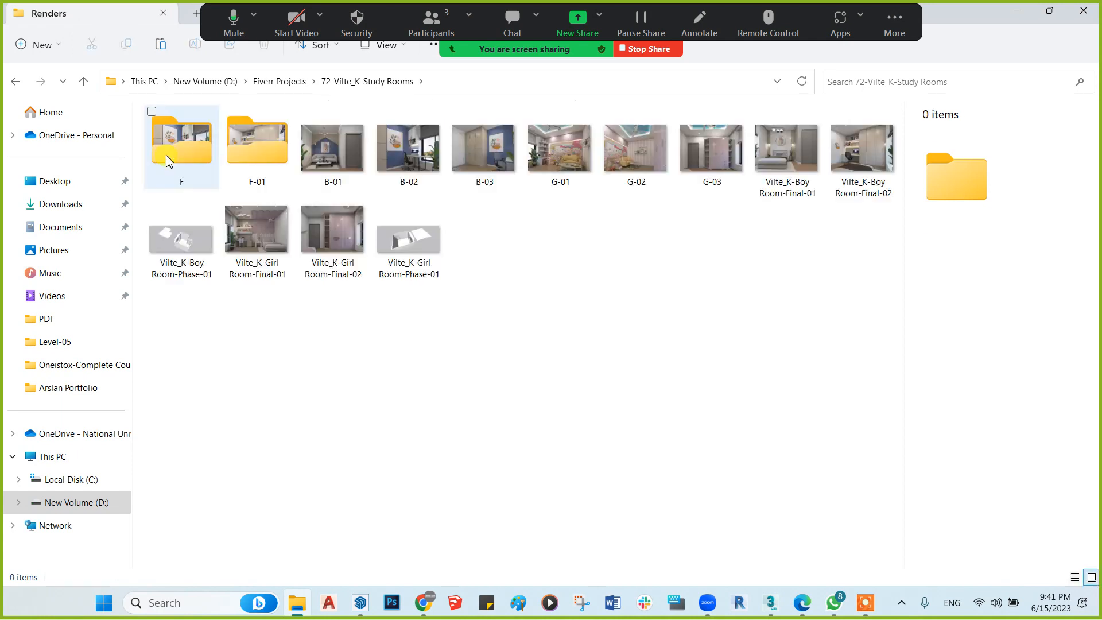
double_click(241, 153)
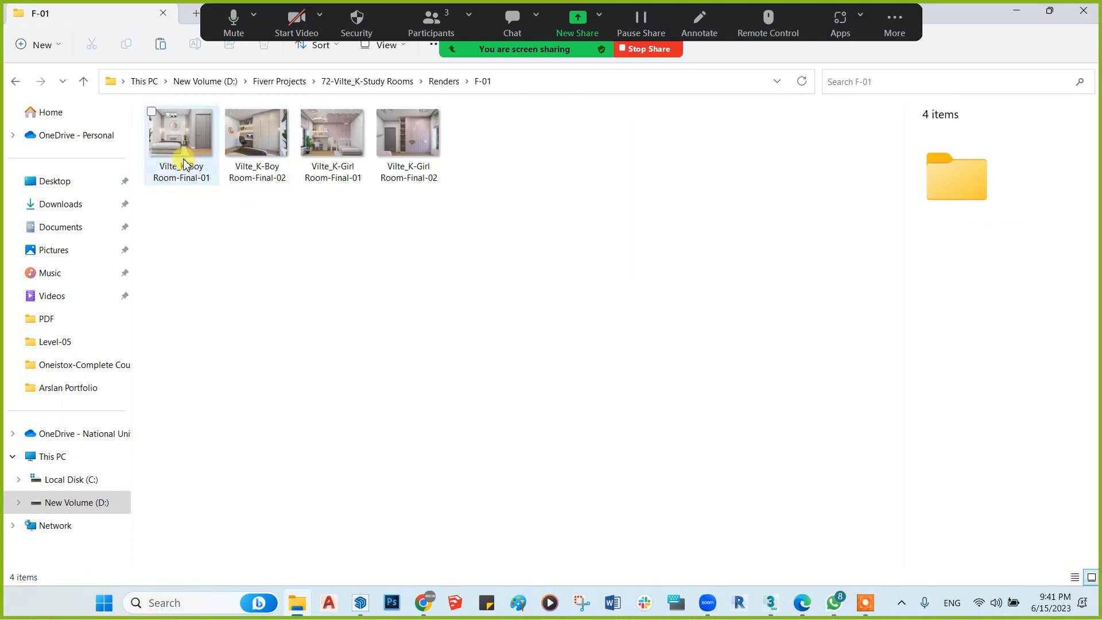
View the boy room final renders 01 and 02 and the first girl room render, return to boy room render 01, and close the viewer
click(184, 165)
double_click(184, 165)
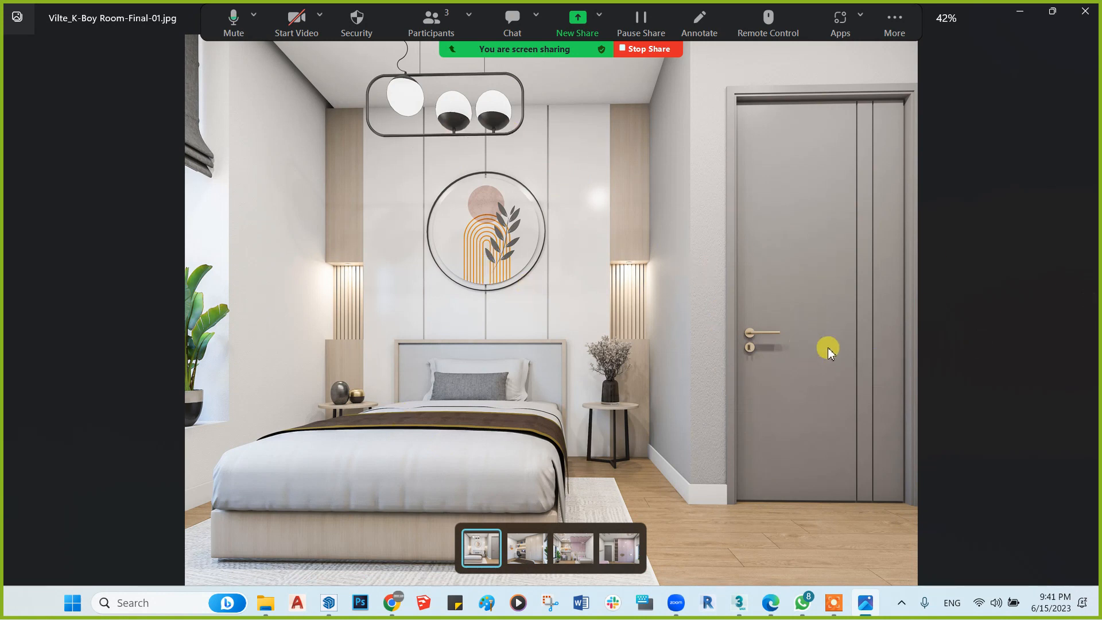
click(1088, 311)
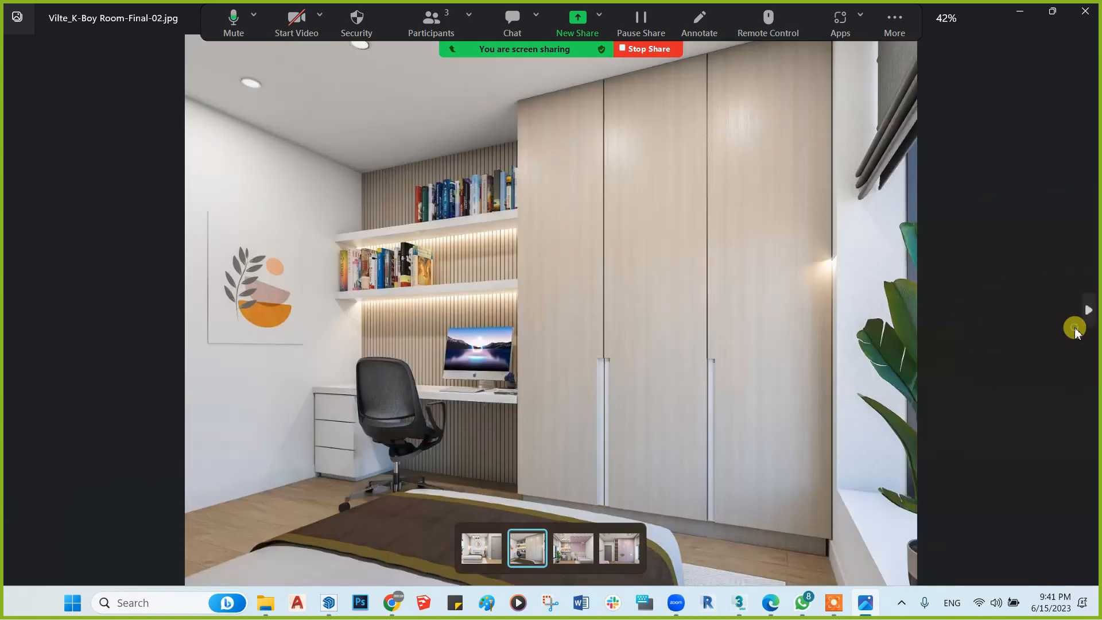
scroll(603, 223, up, 3)
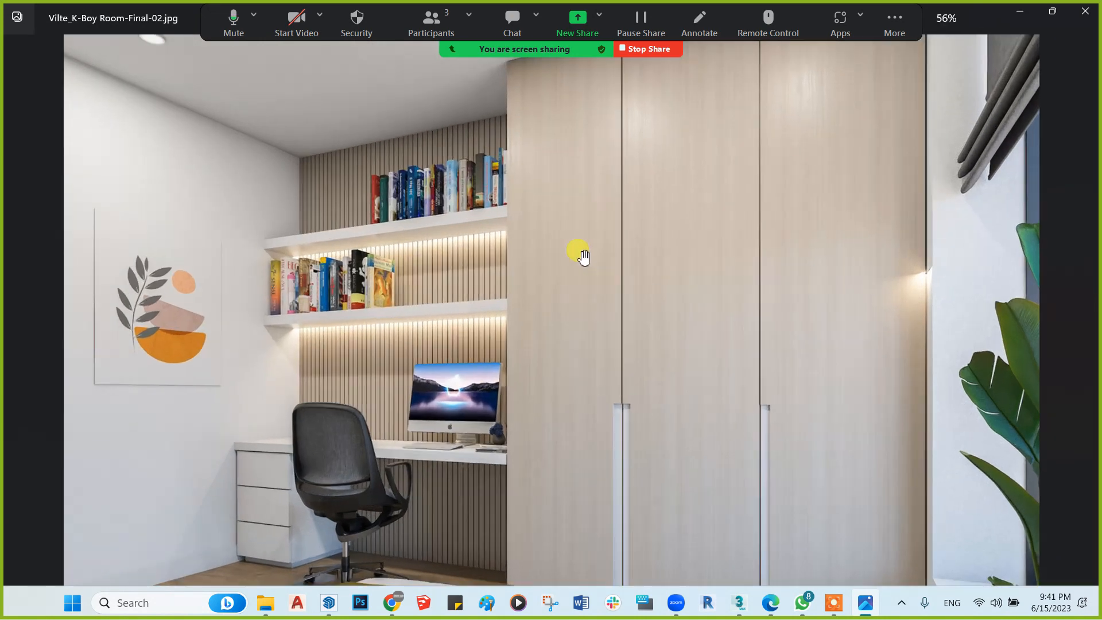
scroll(579, 244, down, 3)
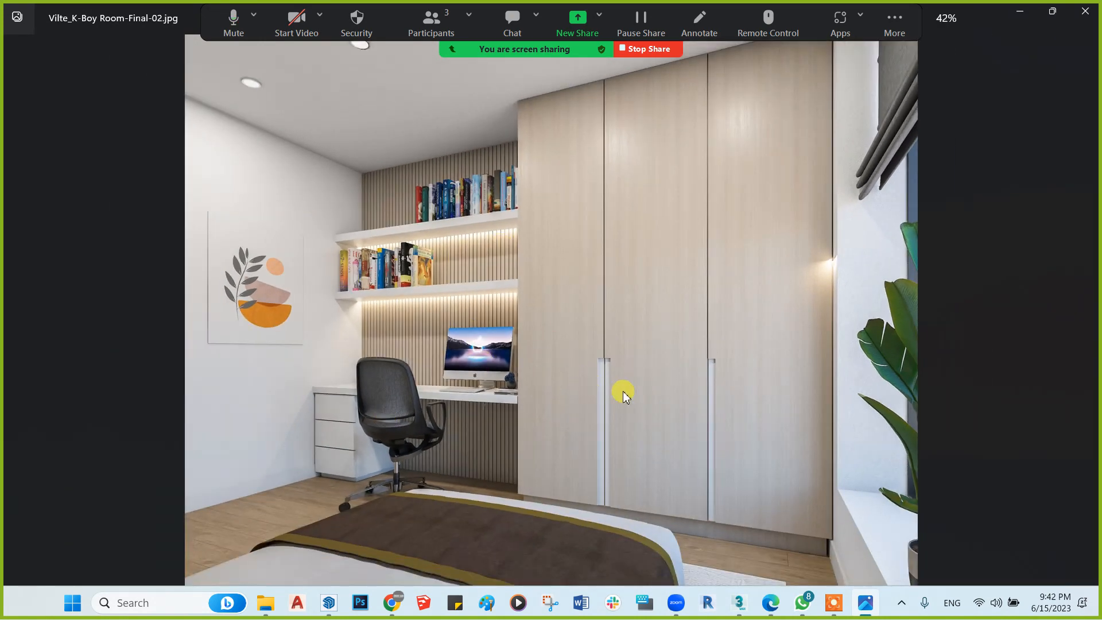
click(1088, 344)
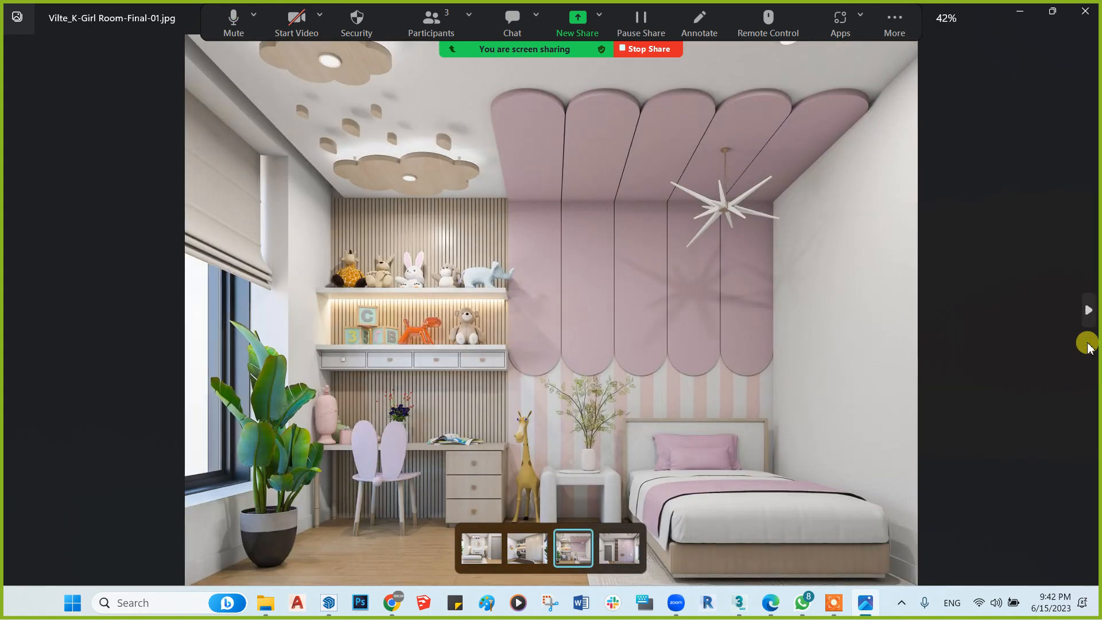
click(13, 315)
click(13, 314)
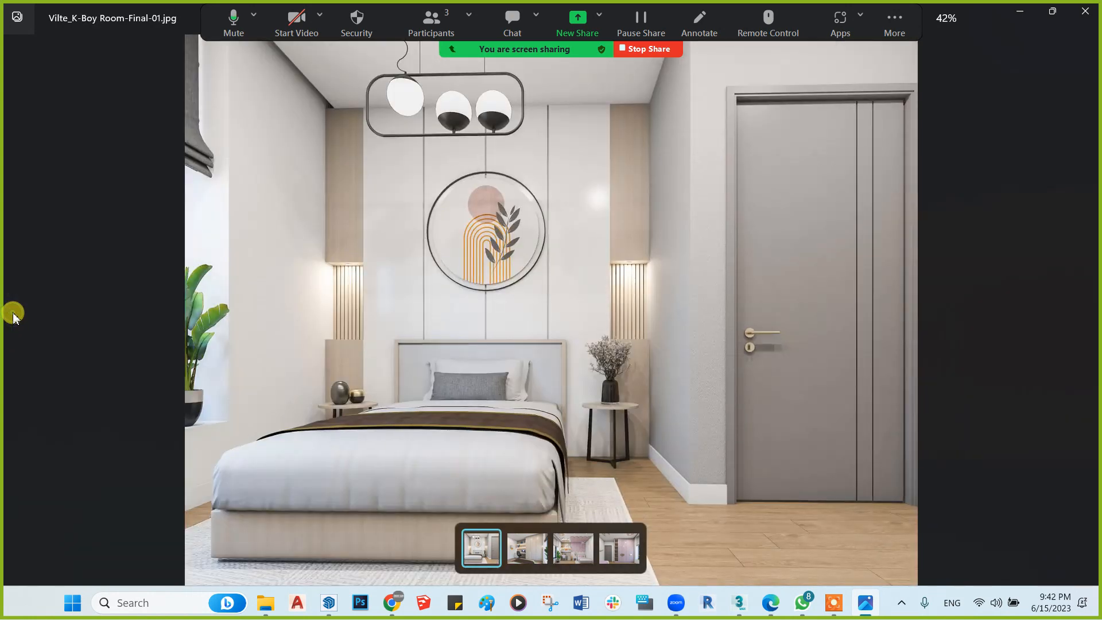
click(1083, 12)
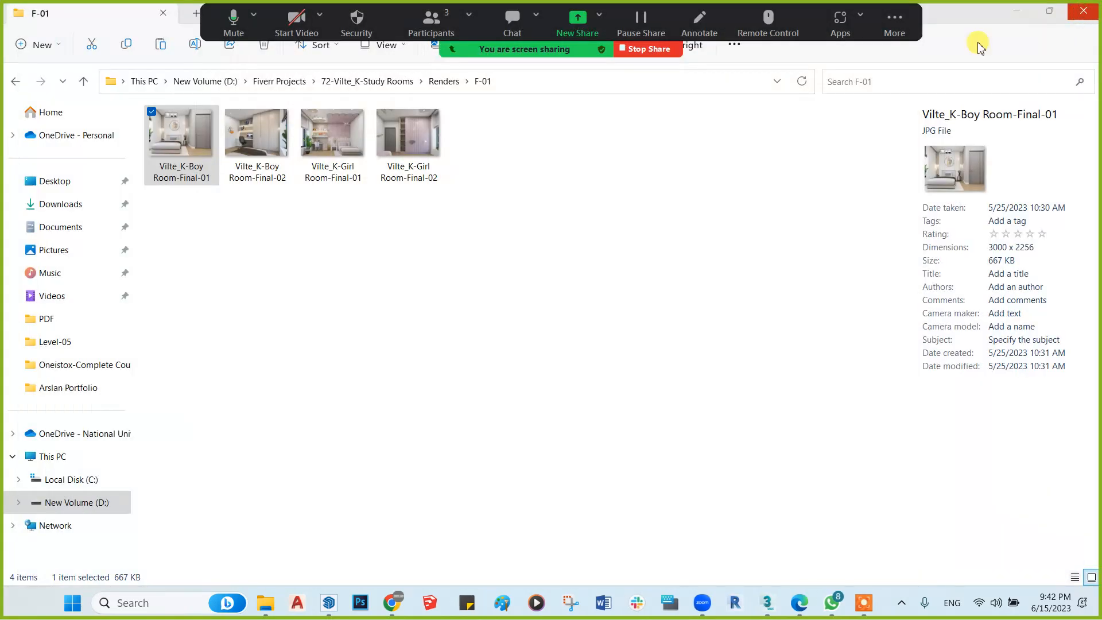
Return to the SketchUp model and examine the headboard wall, desk, shelves and wardrobe that correspond to the renders
click(1016, 10)
scroll(529, 376, down, 3)
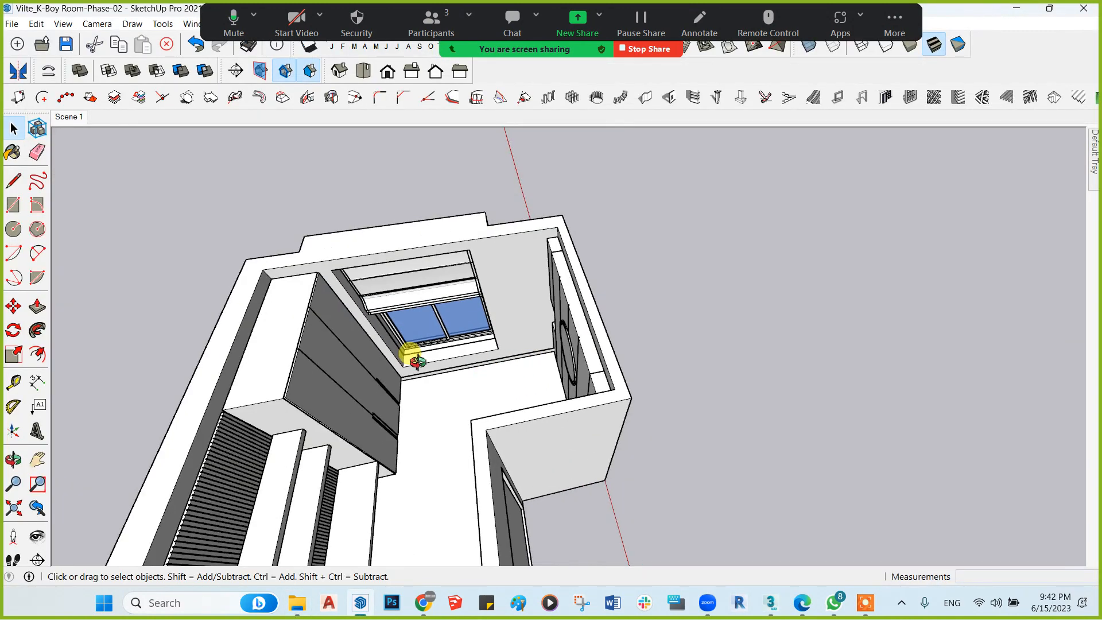
middle_drag(414, 360, 613, 348)
scroll(613, 351, up, 2)
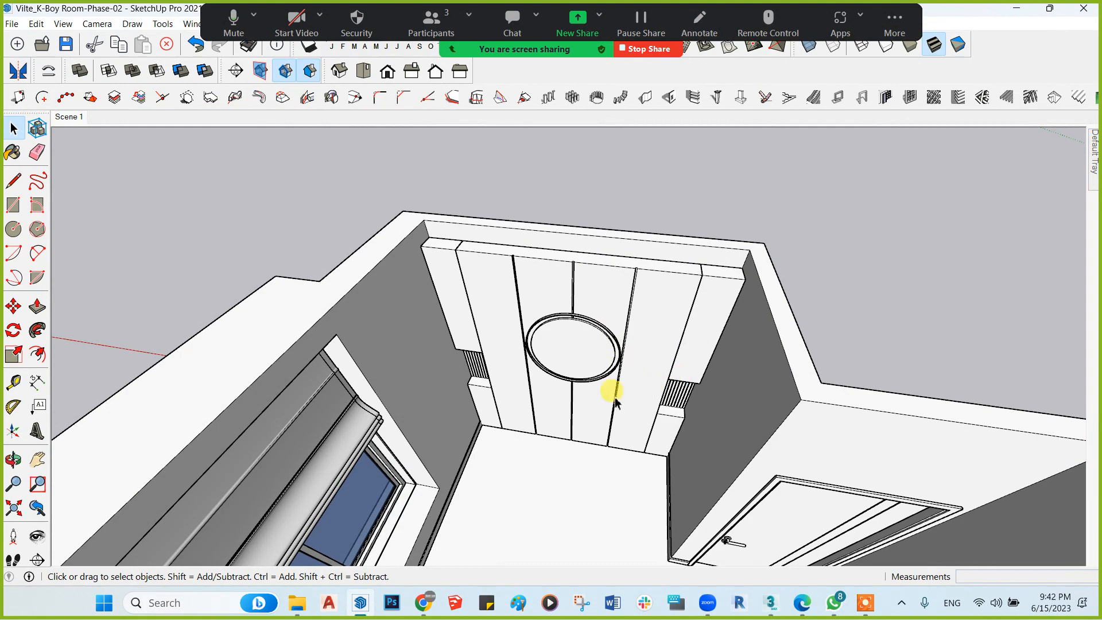
middle_drag(605, 388, 509, 436)
mouse_move(534, 475)
middle_down()
mouse_move(532, 401)
mouse_move(320, 438)
mouse_move(478, 463)
mouse_move(487, 509)
mouse_move(369, 308)
mouse_move(332, 313)
mouse_move(470, 297)
mouse_move(519, 342)
mouse_move(433, 307)
mouse_move(484, 280)
middle_up()
scroll(493, 301, up, 2)
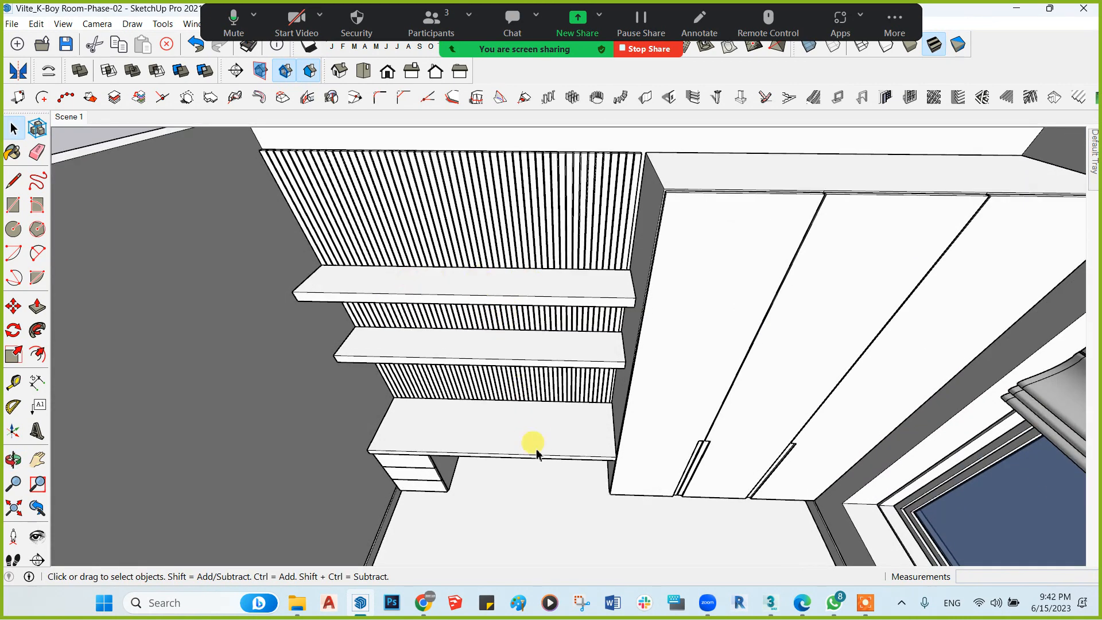
middle_drag(498, 437, 534, 505)
scroll(490, 460, down, 2)
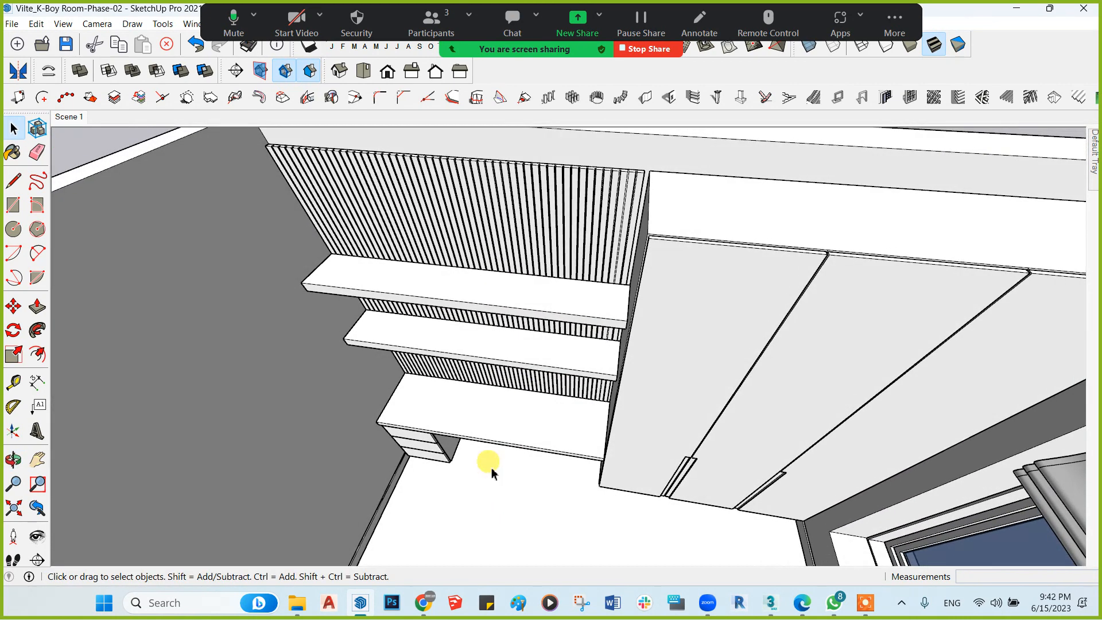
mouse_move(490, 460)
middle_down()
mouse_move(805, 438)
mouse_move(492, 465)
mouse_move(570, 443)
mouse_move(807, 510)
mouse_move(635, 443)
mouse_move(600, 459)
middle_up()
mouse_move(453, 436)
middle_down()
mouse_move(450, 389)
mouse_move(482, 359)
middle_up()
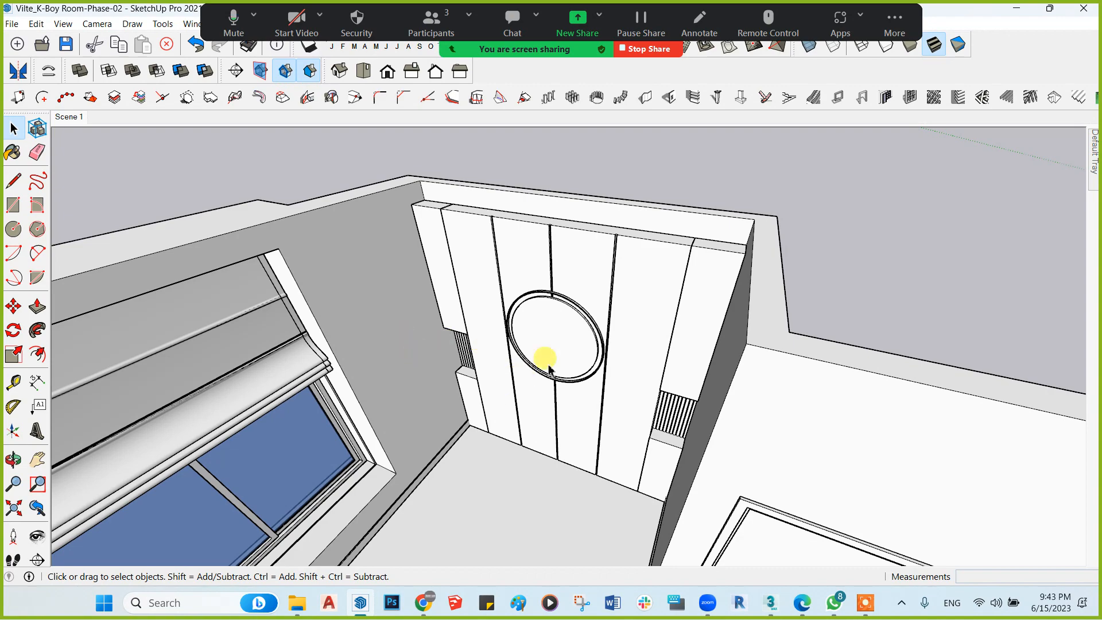
Inspect the whole uncovered room, from the headboard wall across the desk and wardrobe to the window side
key(o)
drag(514, 357, 470, 377)
scroll(473, 375, up, 2)
middle_drag(519, 357, 450, 387)
middle_drag(552, 397, 428, 452)
middle_drag(337, 376, 481, 435)
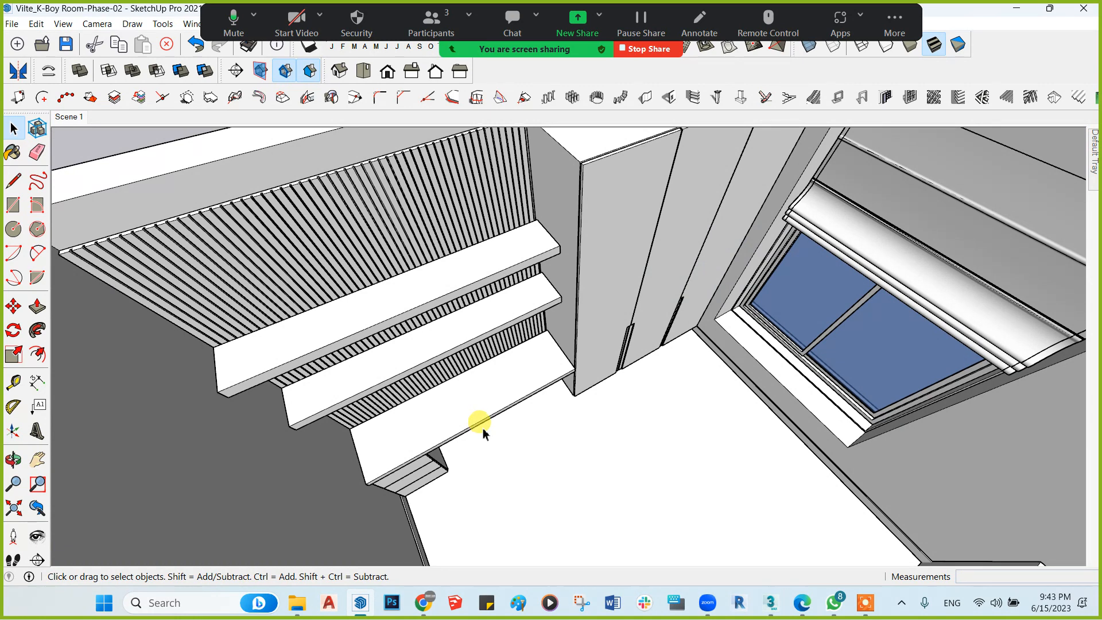
middle_drag(483, 431, 669, 413)
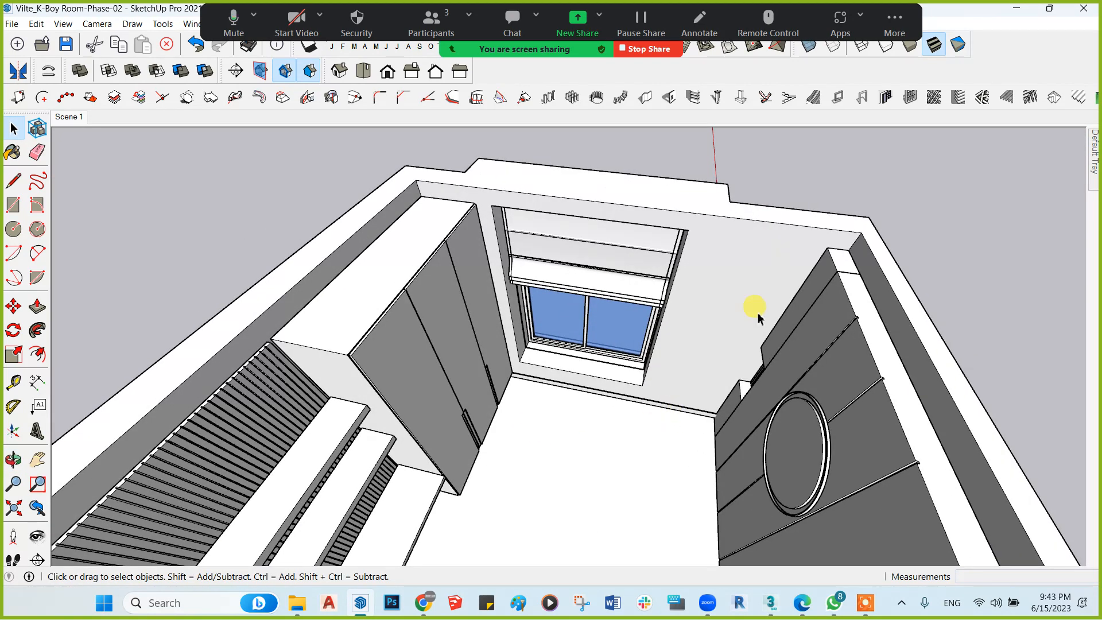
middle_drag(758, 319, 515, 290)
middle_drag(553, 331, 866, 364)
Select the room's wall group and inspect its extent around the door, headboard wall and wardrobe
click(522, 416)
scroll(781, 274, up, 5)
scroll(626, 281, down, 6)
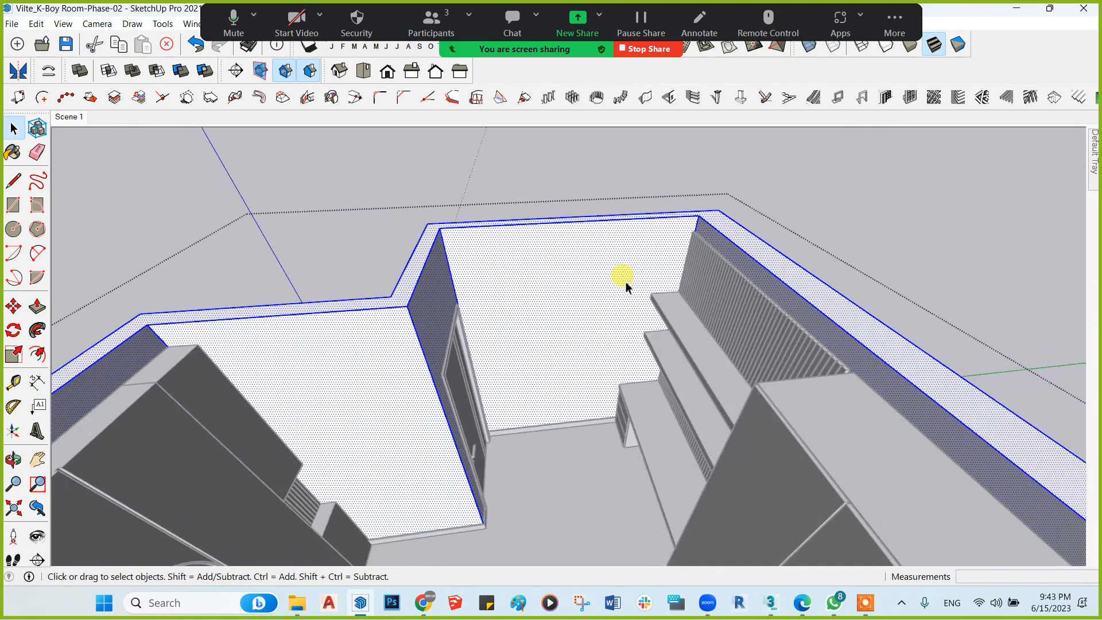
middle_drag(591, 251, 483, 293)
scroll(575, 291, down, 4)
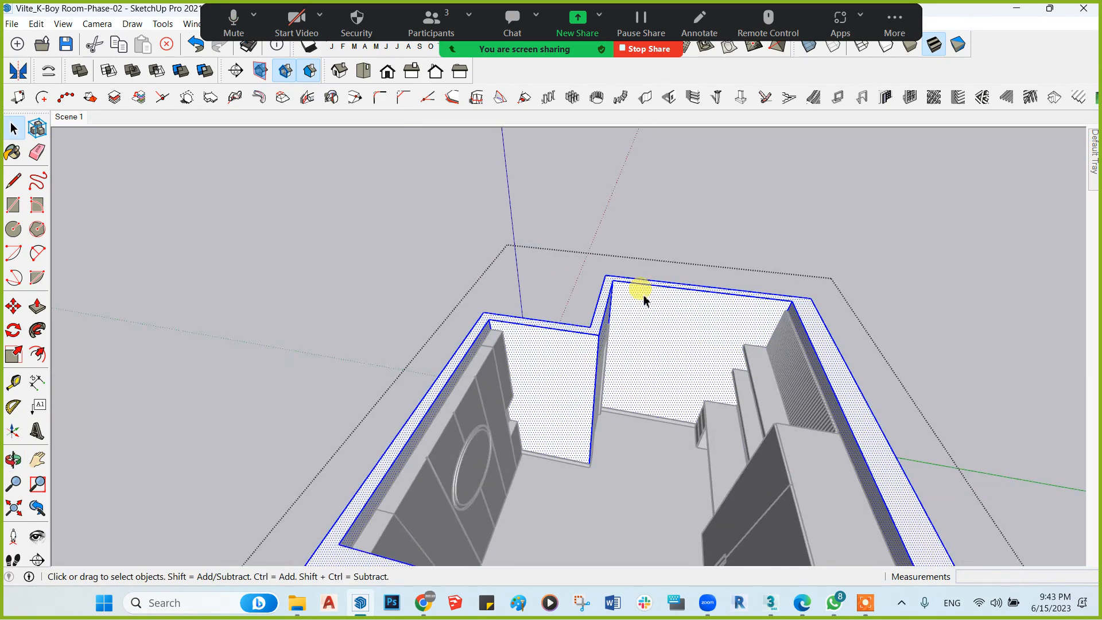
middle_drag(635, 310, 659, 209)
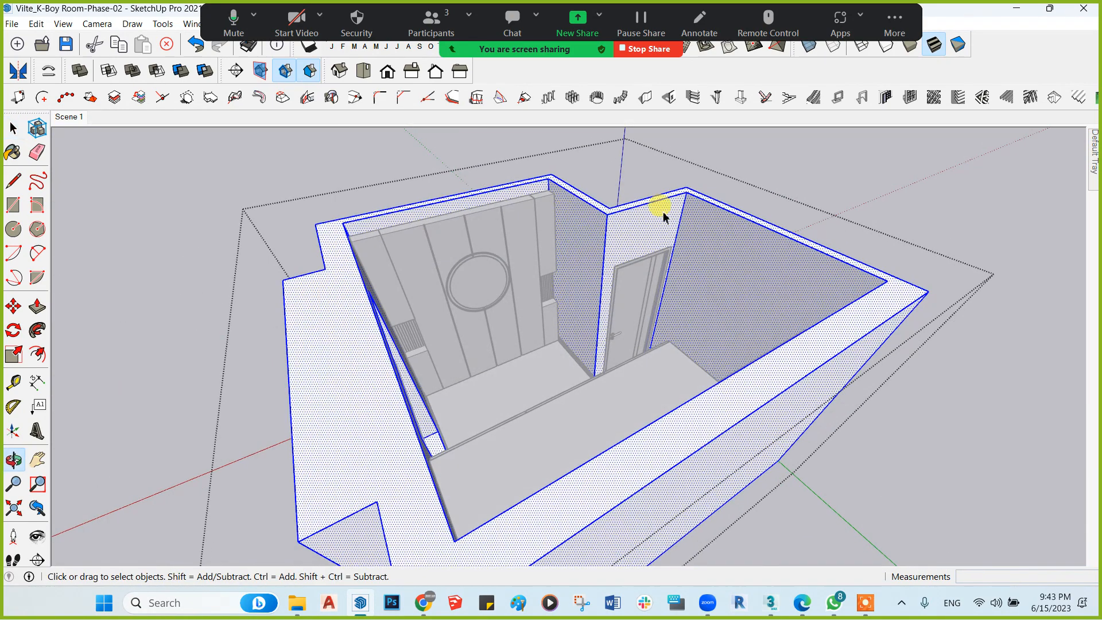
scroll(622, 251, up, 8)
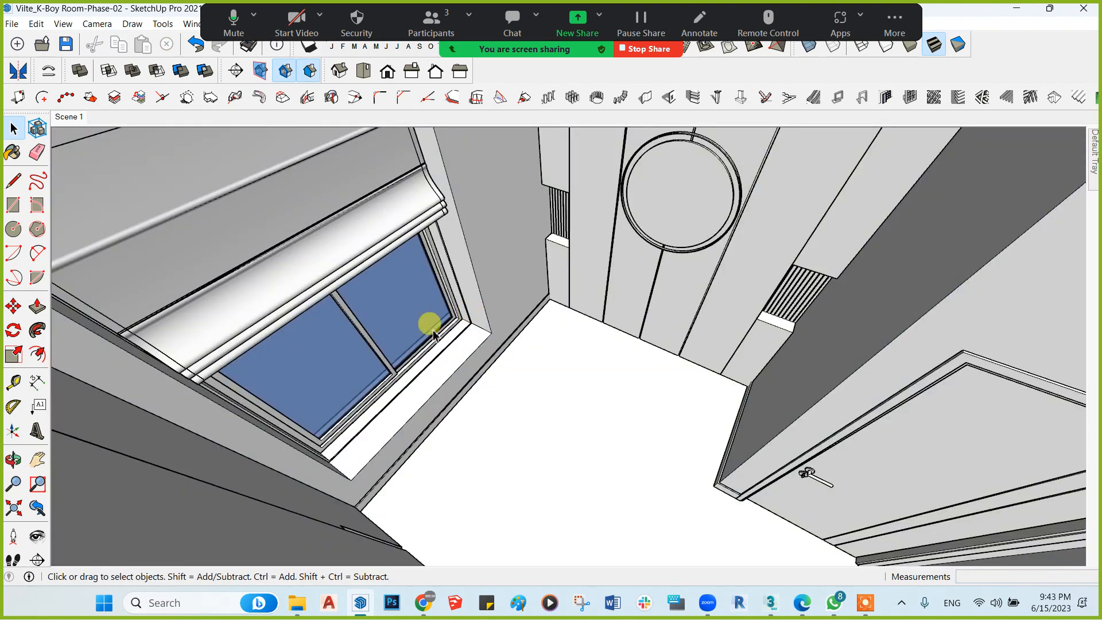
Zoom in on the window's lower corner and open the frame group to inspect its geometry
scroll(575, 336, up, 5)
mouse_move(439, 286)
middle_down()
mouse_move(655, 283)
mouse_move(689, 369)
middle_up()
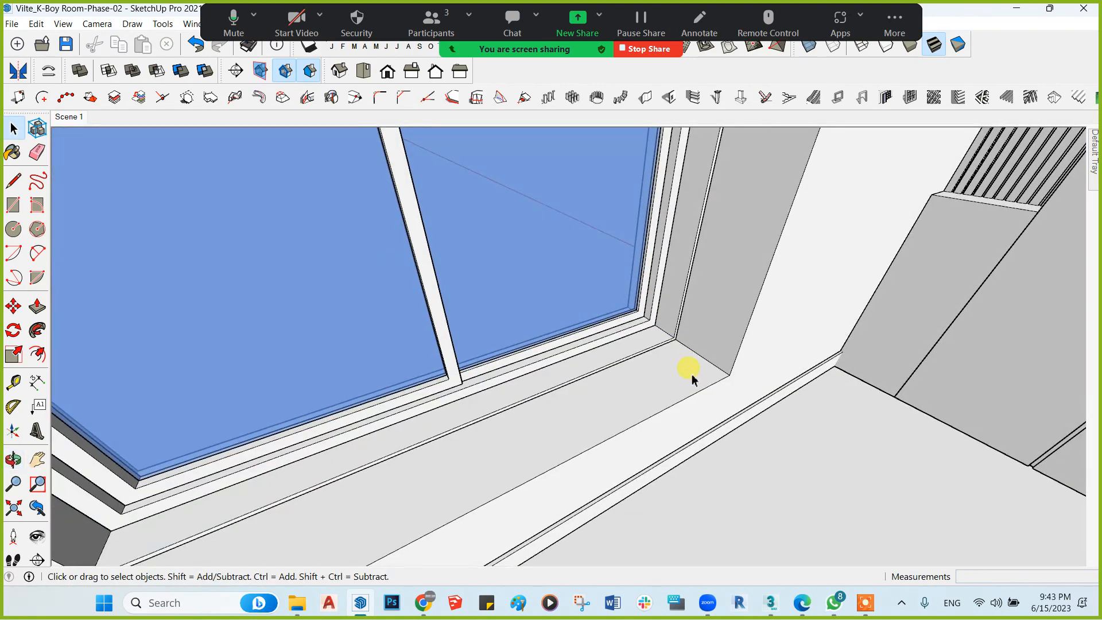
scroll(660, 295, up, 5)
click(664, 302)
scroll(640, 305, up, 2)
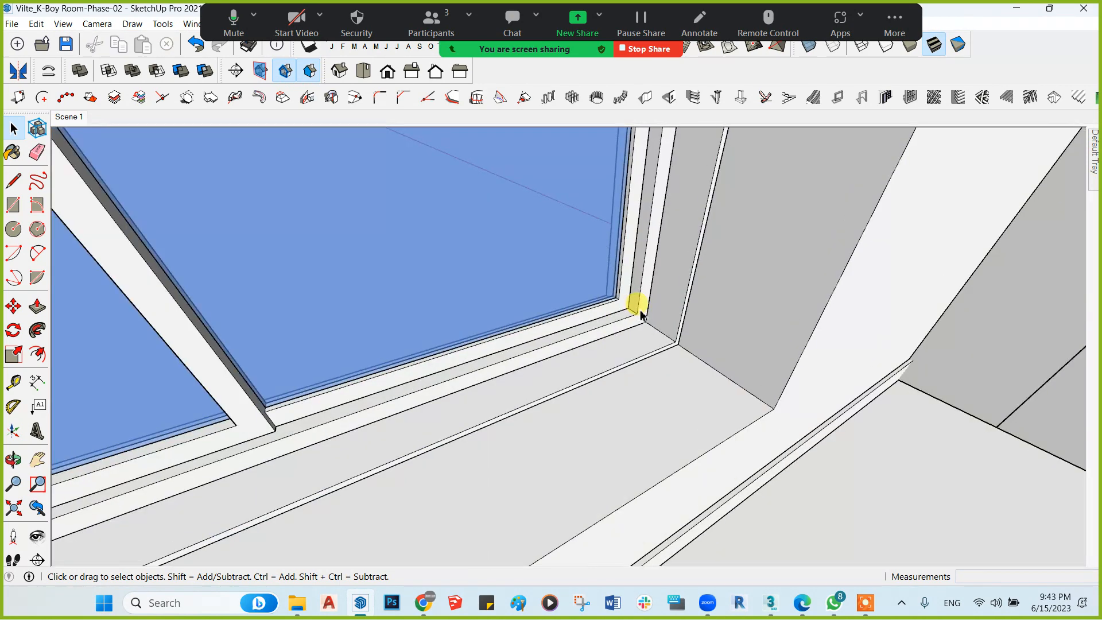
click(600, 319)
double_click(599, 320)
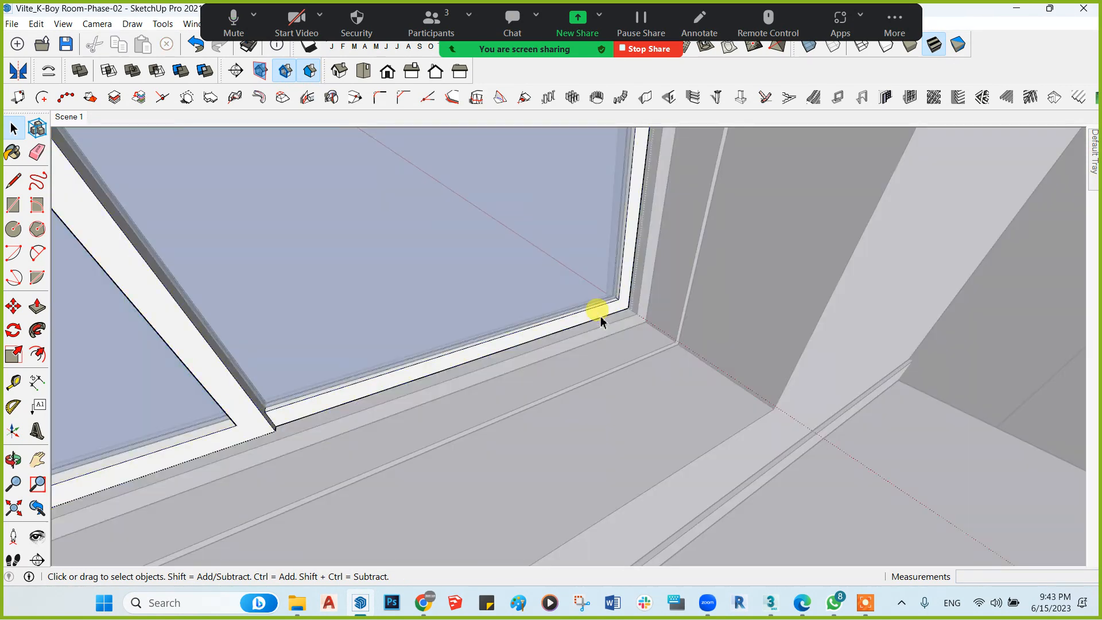
click(600, 320)
Open the glass pane group of the window, select its face to inspect how it is grouped, and leave the group
click(551, 291)
scroll(551, 294, down, 2)
double_click(551, 294)
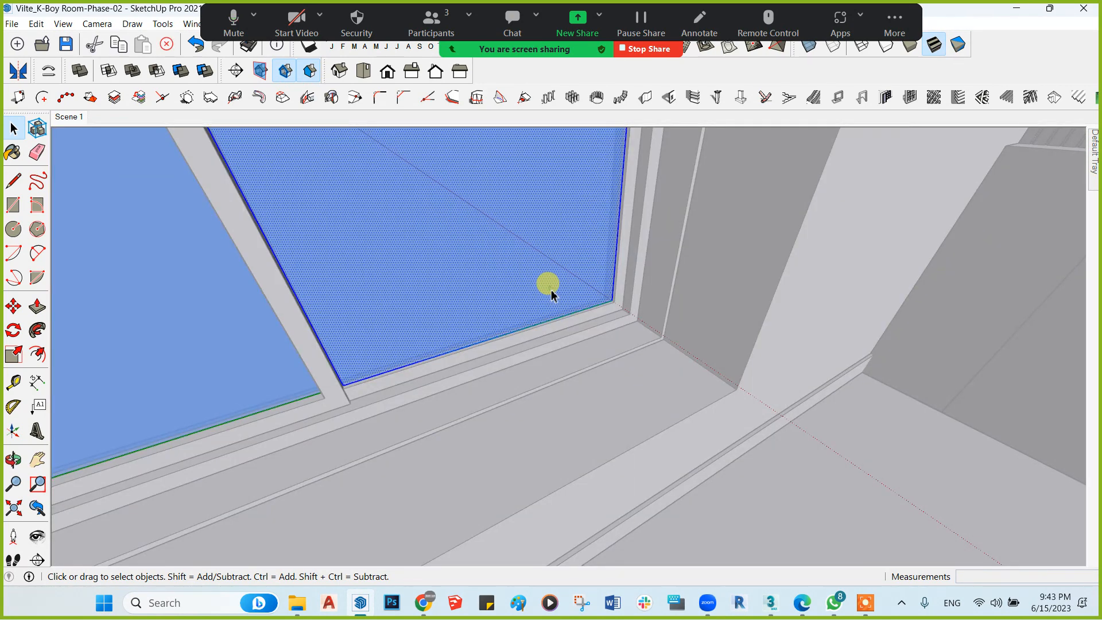
click(561, 318)
scroll(561, 319, down, 3)
double_click(314, 329)
click(314, 329)
click(600, 340)
scroll(600, 340, down, 2)
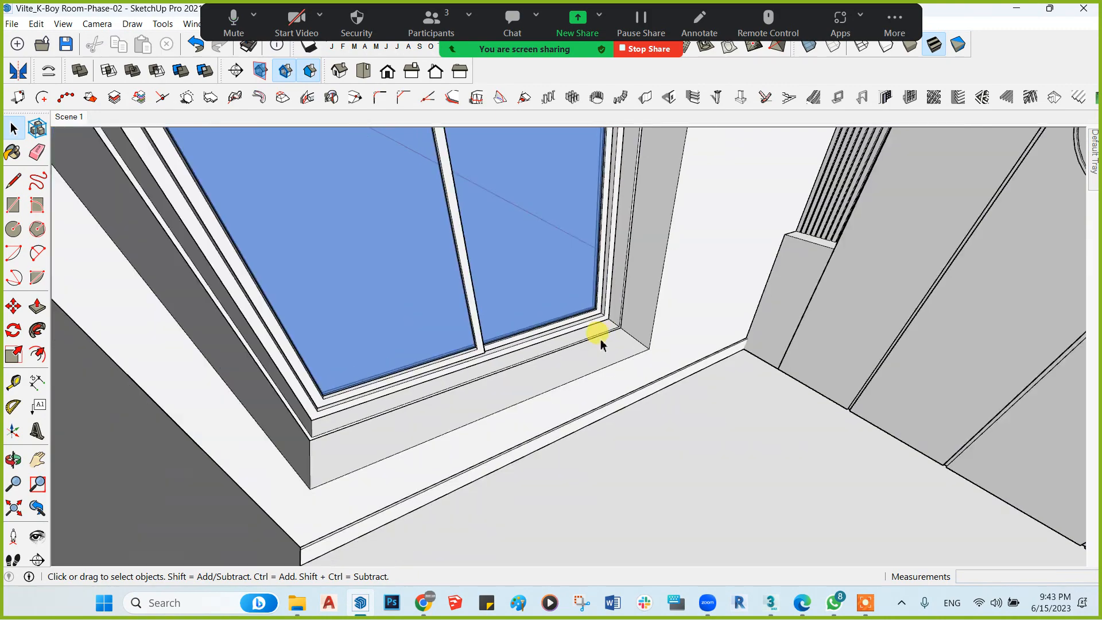
Open the circular disc and outer ring groups in the ceiling to inspect how each is grouped
middle_drag(601, 343, 608, 286)
scroll(515, 287, up, 2)
triple_click(607, 286)
key(Escape)
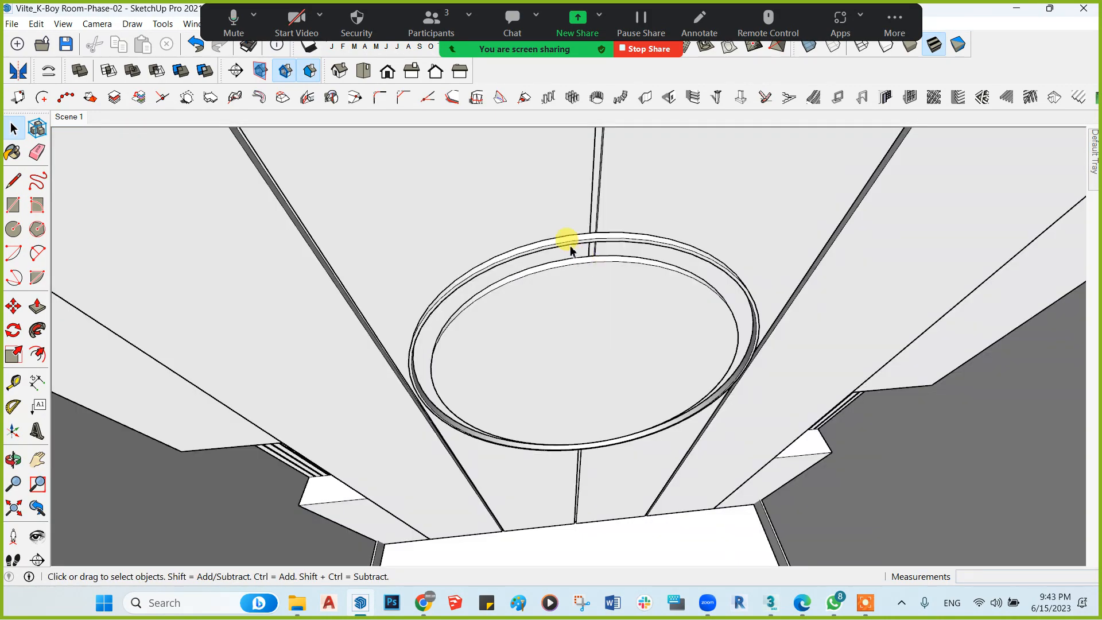
triple_click(570, 246)
key(Escape)
triple_click(561, 283)
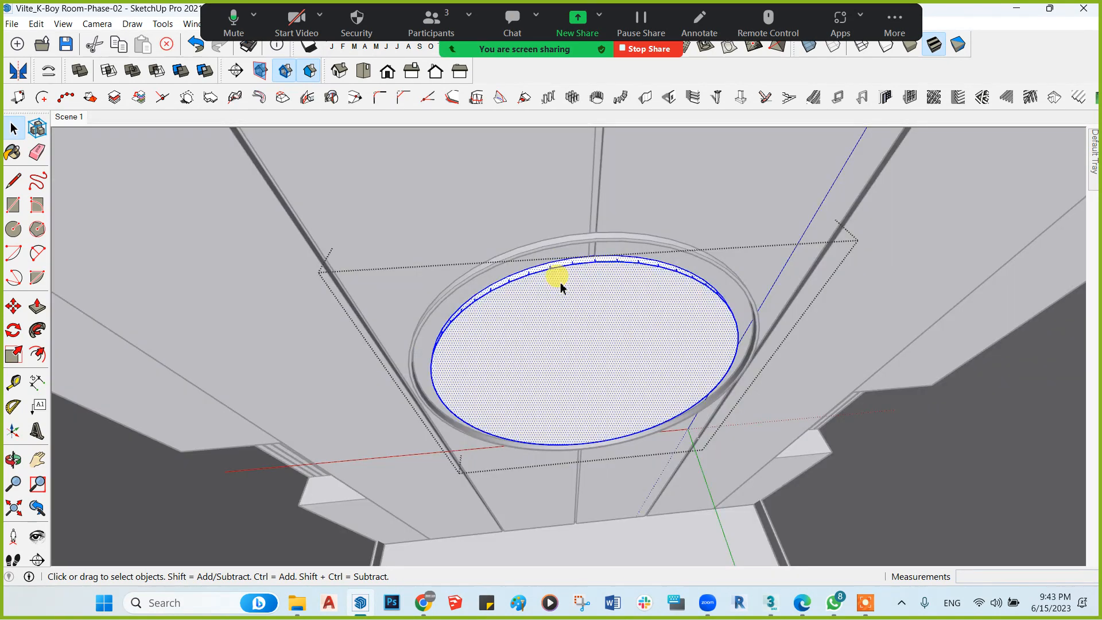
key(Escape)
triple_click(510, 258)
scroll(505, 246, down, 4)
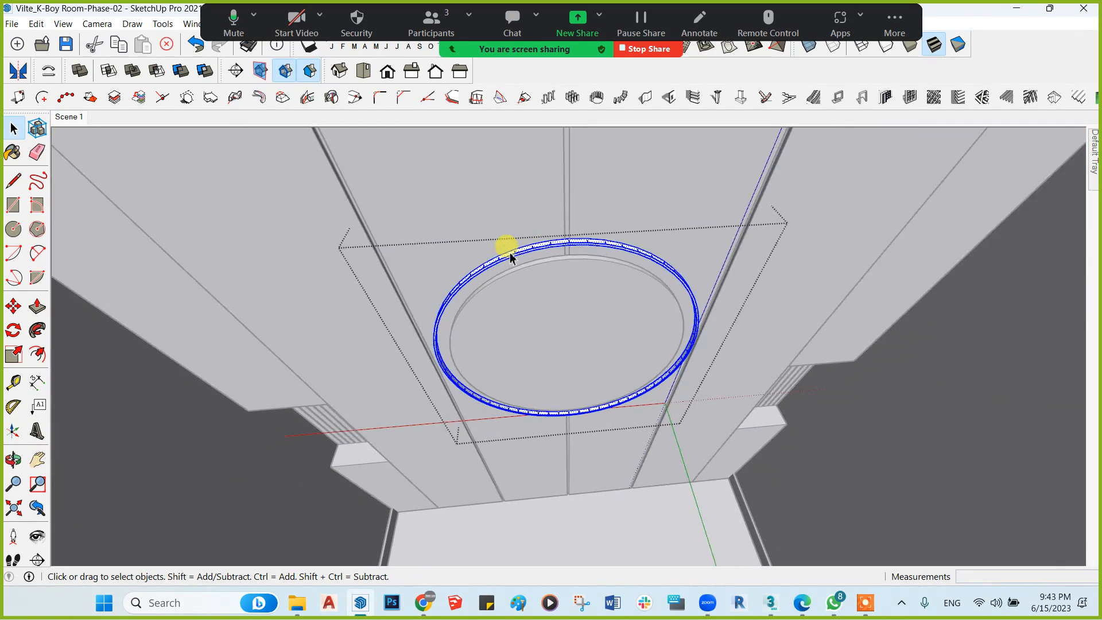
Open the grooved ceiling panel group and the surrounding ceiling border to inspect their geometry, and leave the groups
middle_drag(505, 246, 637, 281)
key(Escape)
triple_click(630, 279)
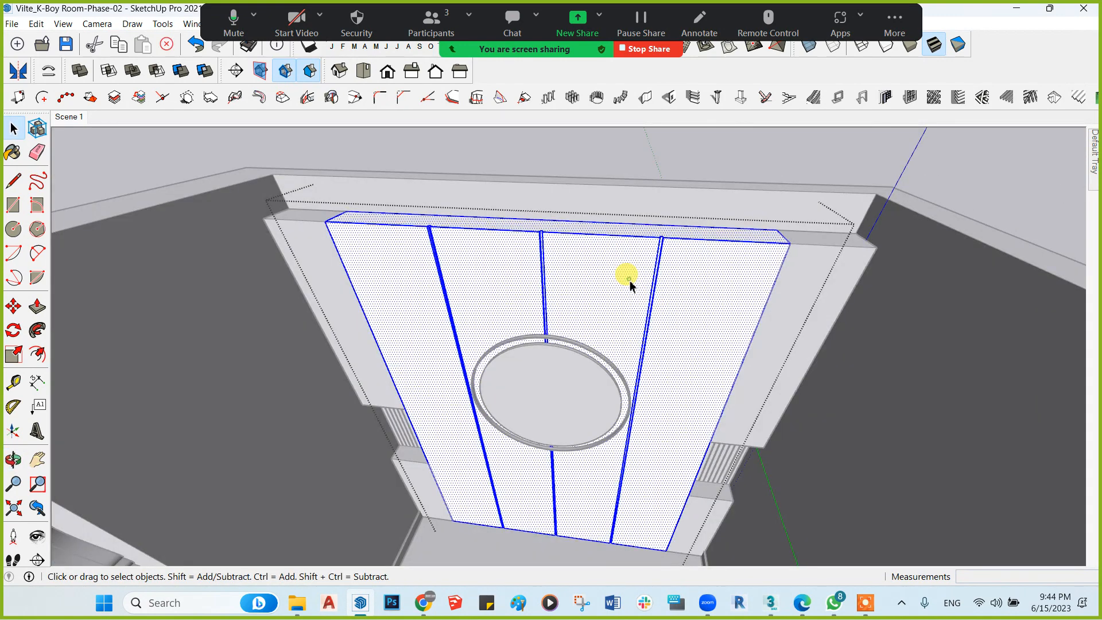
middle_drag(543, 272, 584, 298)
click(300, 313)
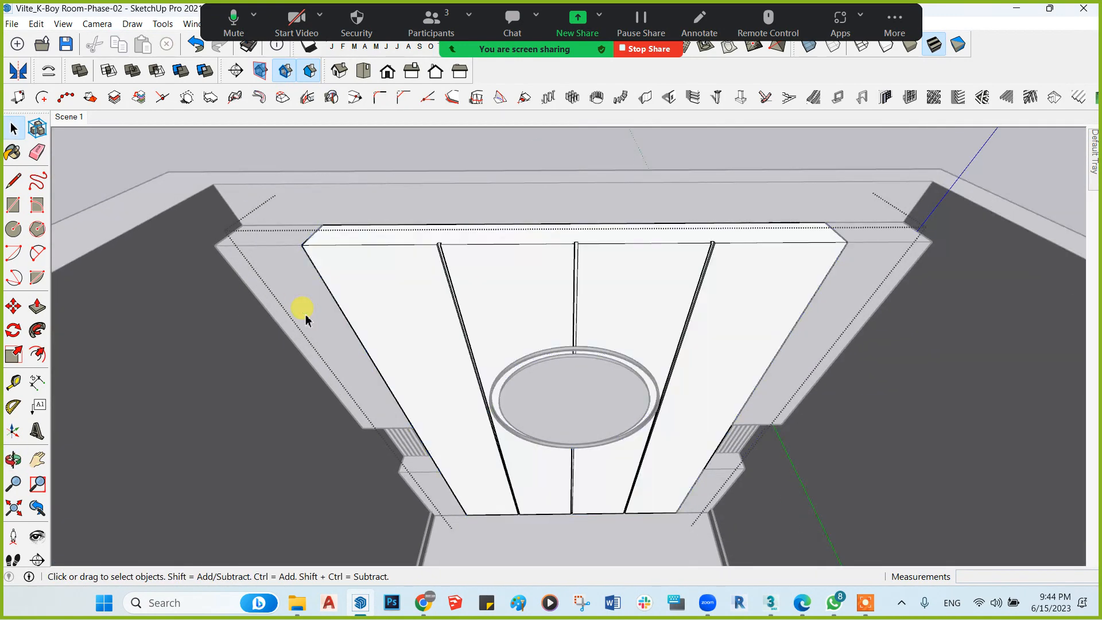
double_click(306, 315)
middle_drag(306, 315, 522, 435)
key(Escape)
Open the door leaf group and its handle group to inspect their geometry, and leave the groups
scroll(571, 433, up, 6)
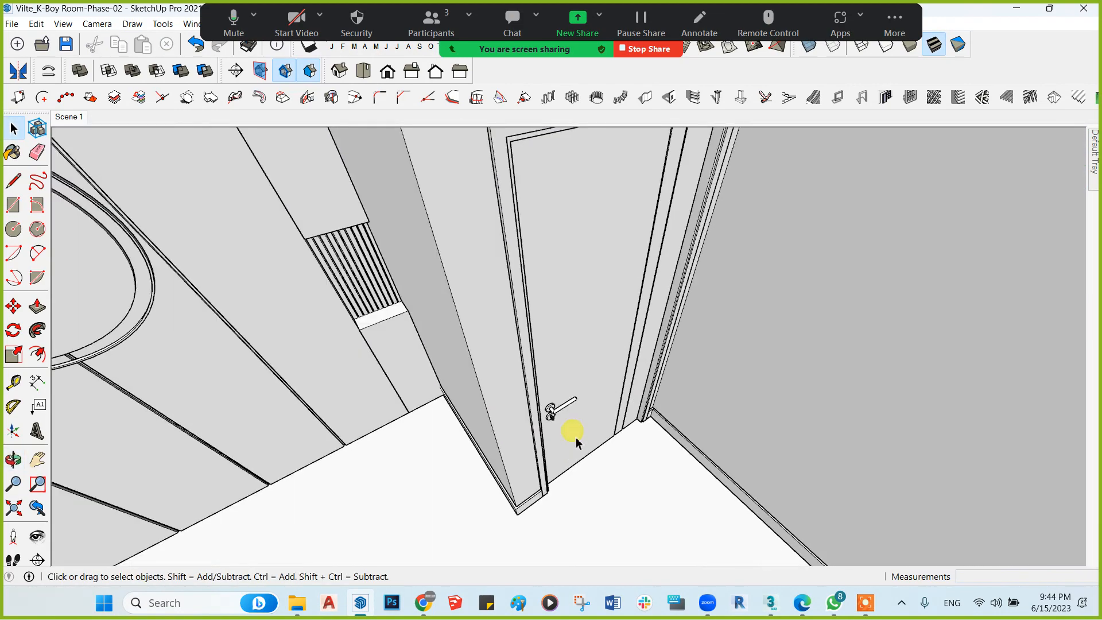
scroll(537, 322, up, 3)
double_click(540, 336)
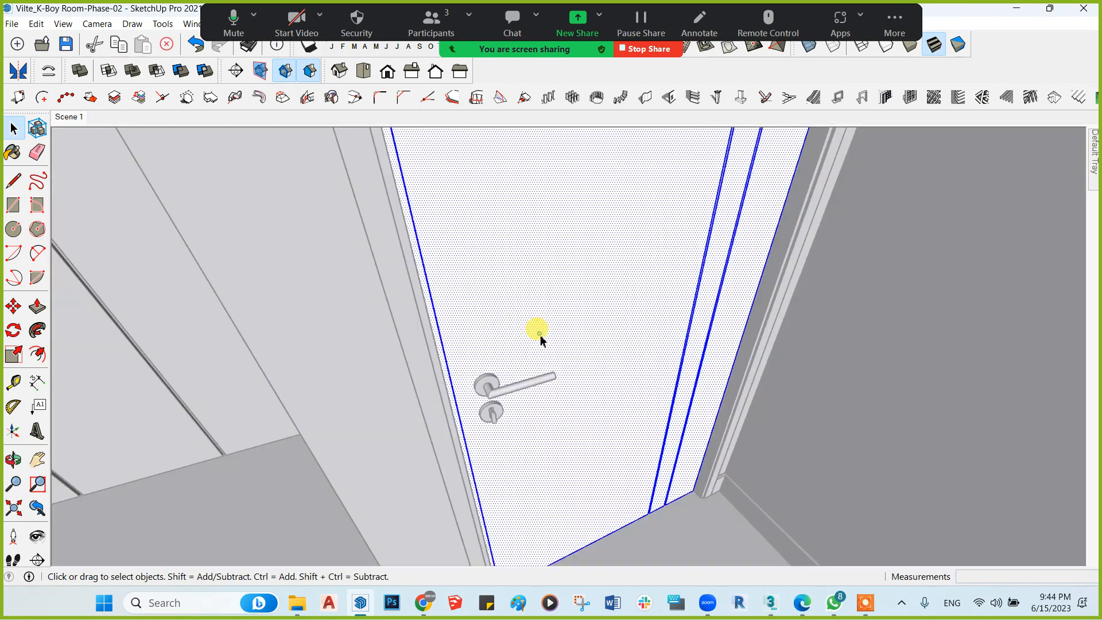
mouse_move(540, 339)
middle_down()
mouse_move(540, 314)
mouse_move(539, 345)
middle_up()
scroll(493, 416, up, 2)
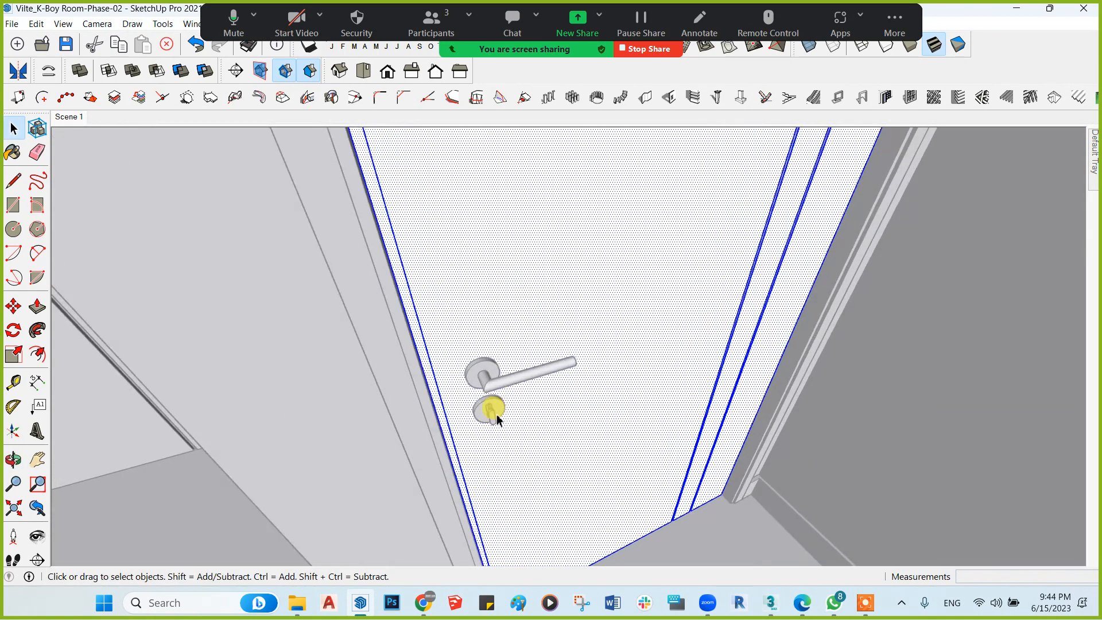
double_click(490, 392)
triple_click(490, 391)
key(Escape)
key(Escape)
key(Escape)
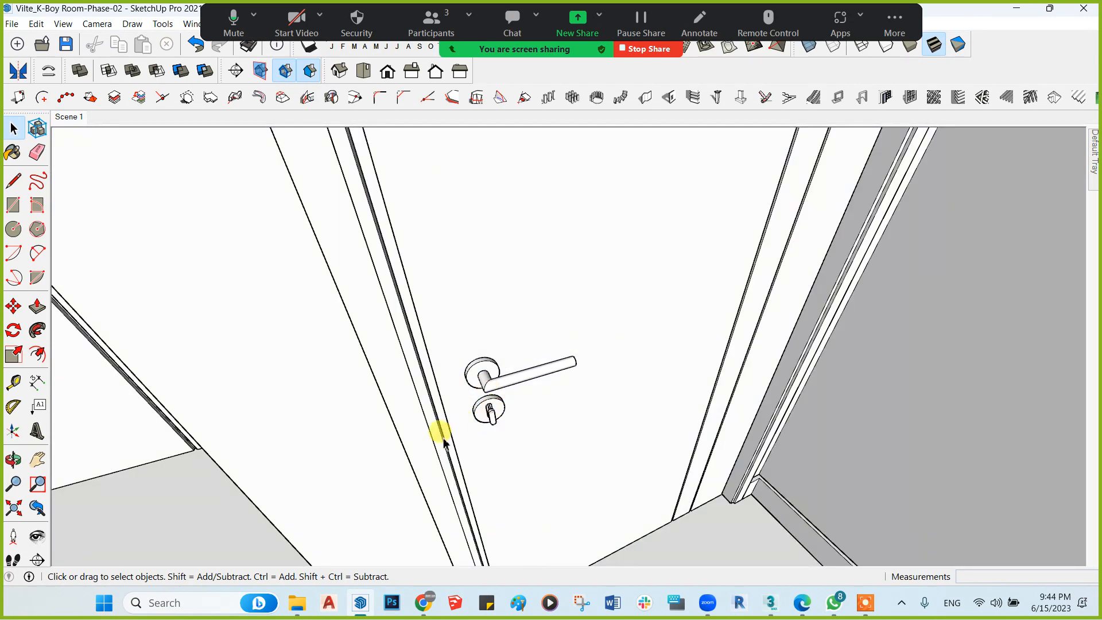
Open the door frame group, inspect its full extent up to the upper corner, and leave the group
double_click(440, 442)
triple_click(440, 442)
scroll(441, 441, down, 2)
middle_drag(440, 441, 595, 400)
scroll(597, 406, down, 3)
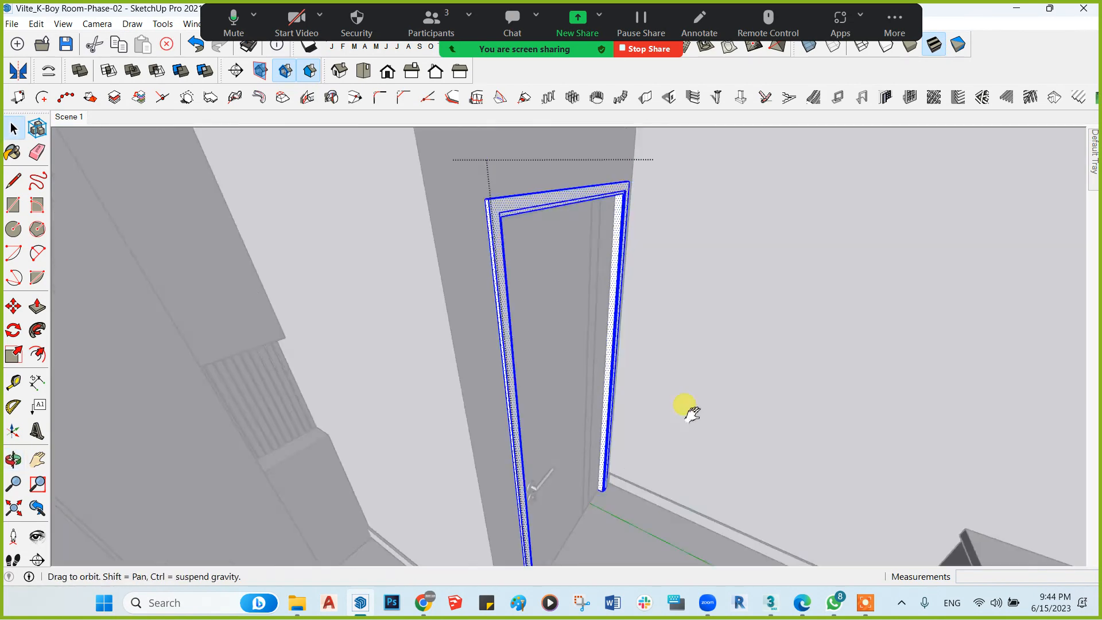
middle_drag(684, 408, 604, 280)
scroll(574, 322, up, 4)
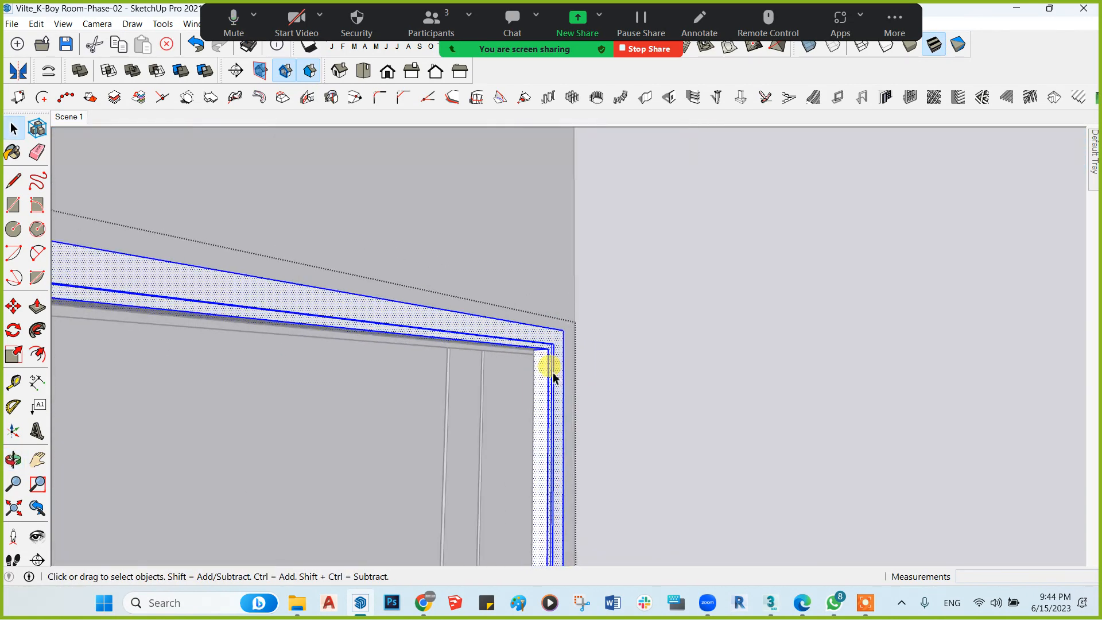
middle_drag(546, 369, 563, 466)
scroll(521, 311, down, 3)
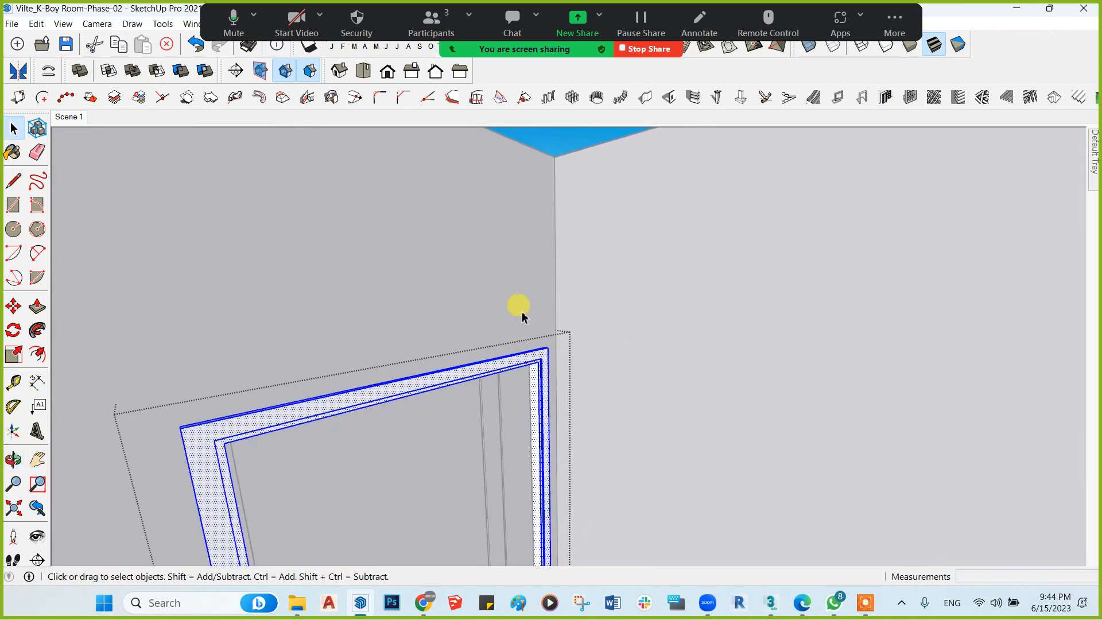
middle_drag(521, 311, 533, 371)
click(287, 460)
Inspect the wardrobe and open its nested groups down to the handle recess between the doors
middle_drag(329, 468, 660, 335)
click(566, 292)
click(593, 287)
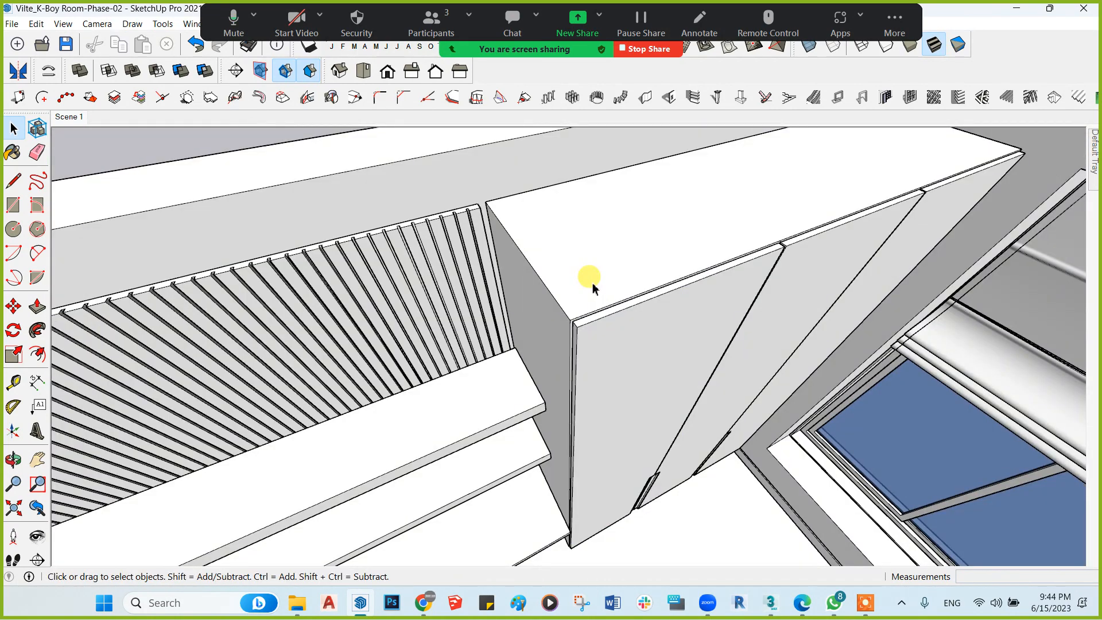
middle_drag(593, 283, 529, 289)
double_click(596, 330)
double_click(587, 315)
click(567, 265)
double_click(566, 264)
double_click(566, 263)
click(583, 337)
scroll(529, 287, down, 2)
scroll(532, 280, up, 2)
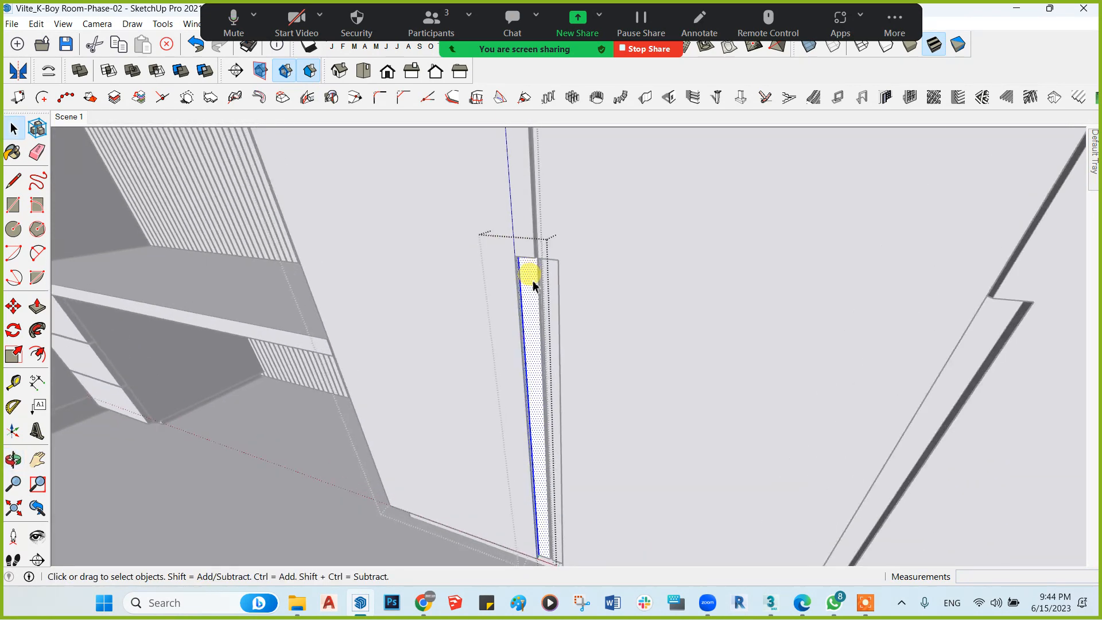
click(492, 229)
click(492, 229)
Open the desk's drawer unit group and select its side panel to inspect how it is grouped
middle_drag(480, 254, 423, 228)
triple_click(479, 219)
scroll(424, 298, down, 3)
middle_drag(423, 298, 425, 264)
click(428, 416)
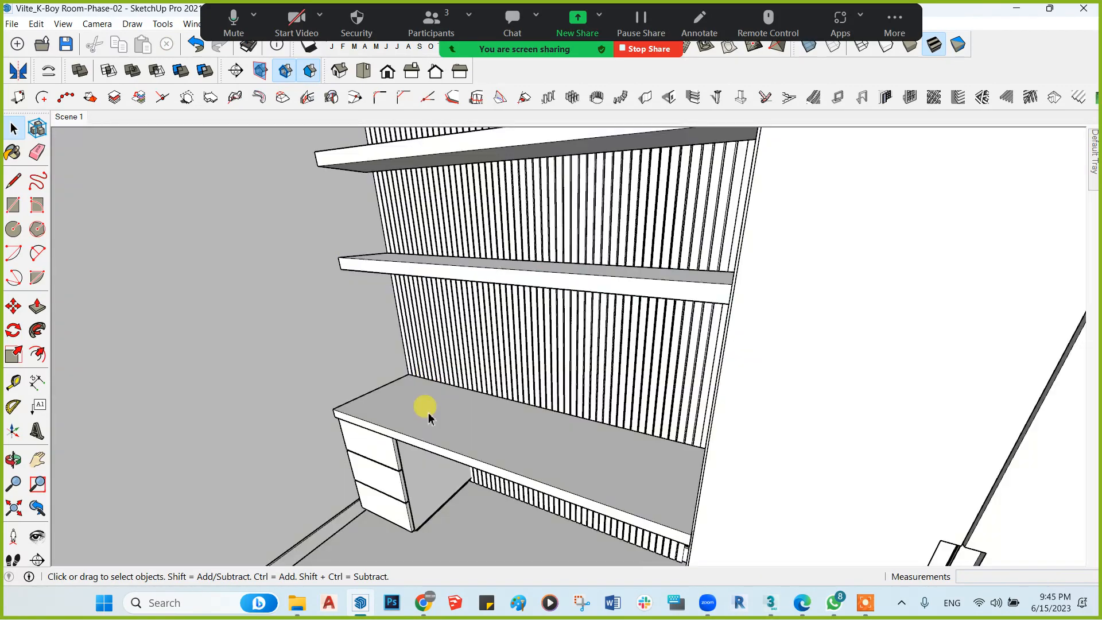
double_click(428, 416)
click(407, 486)
middle_drag(406, 483, 410, 467)
double_click(410, 468)
double_click(410, 468)
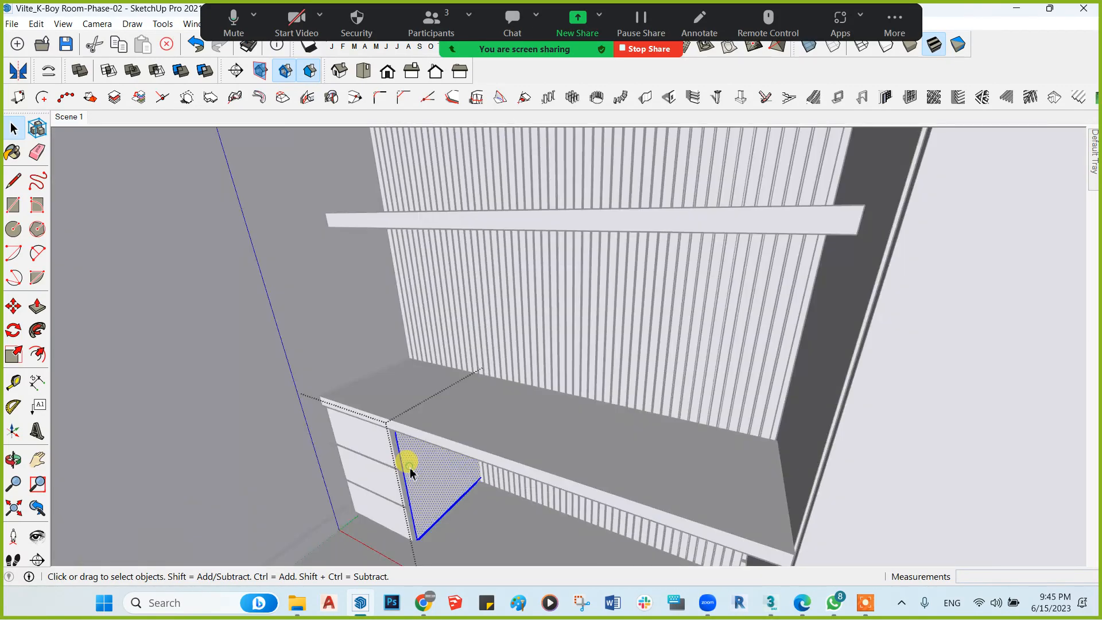
Leave the drawer unit group and inspect the underside of the shelf where it meets the slatted wall panel
click(451, 280)
scroll(451, 279, up, 1)
middle_drag(410, 220, 465, 293)
scroll(410, 182, up, 2)
scroll(509, 281, down, 2)
scroll(553, 253, up, 1)
scroll(523, 335, up, 3)
middle_drag(523, 335, 369, 283)
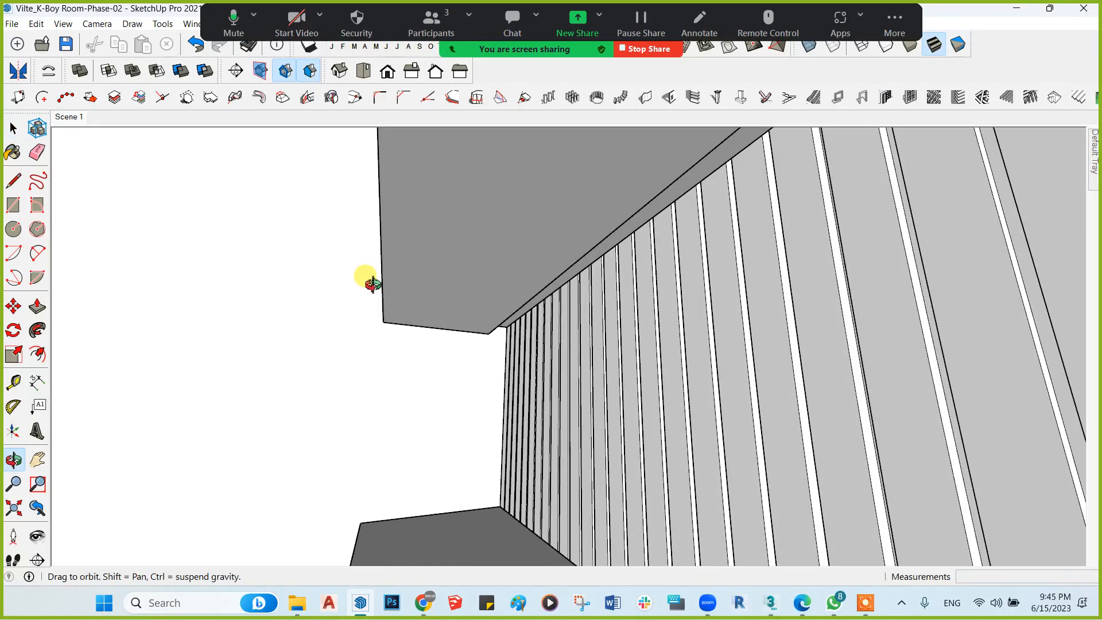
middle_drag(462, 295, 443, 414)
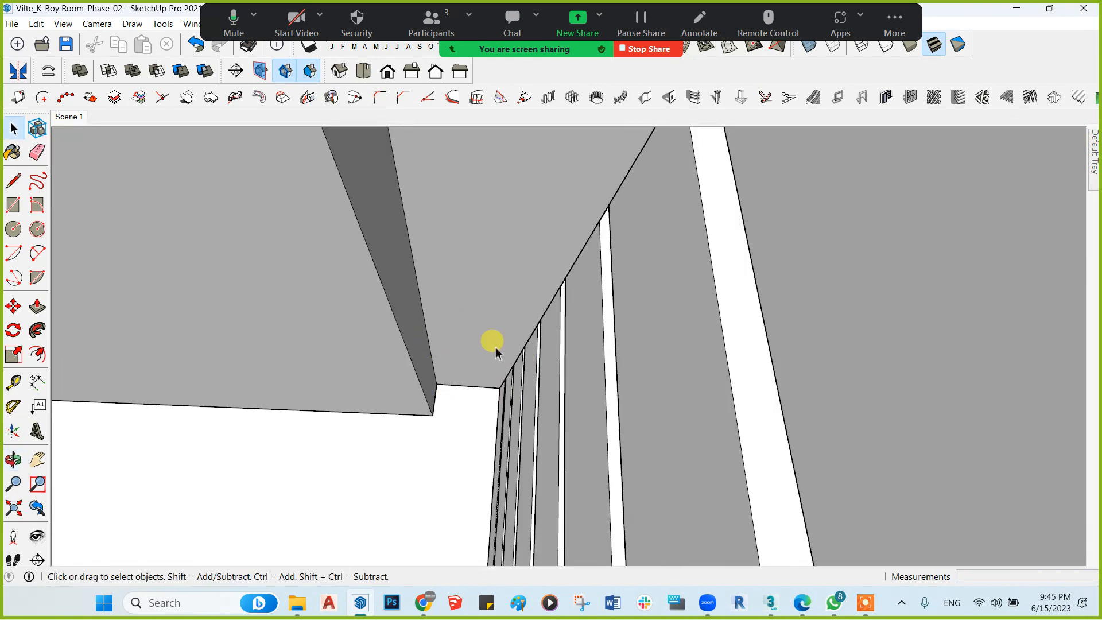
middle_drag(433, 359, 448, 353)
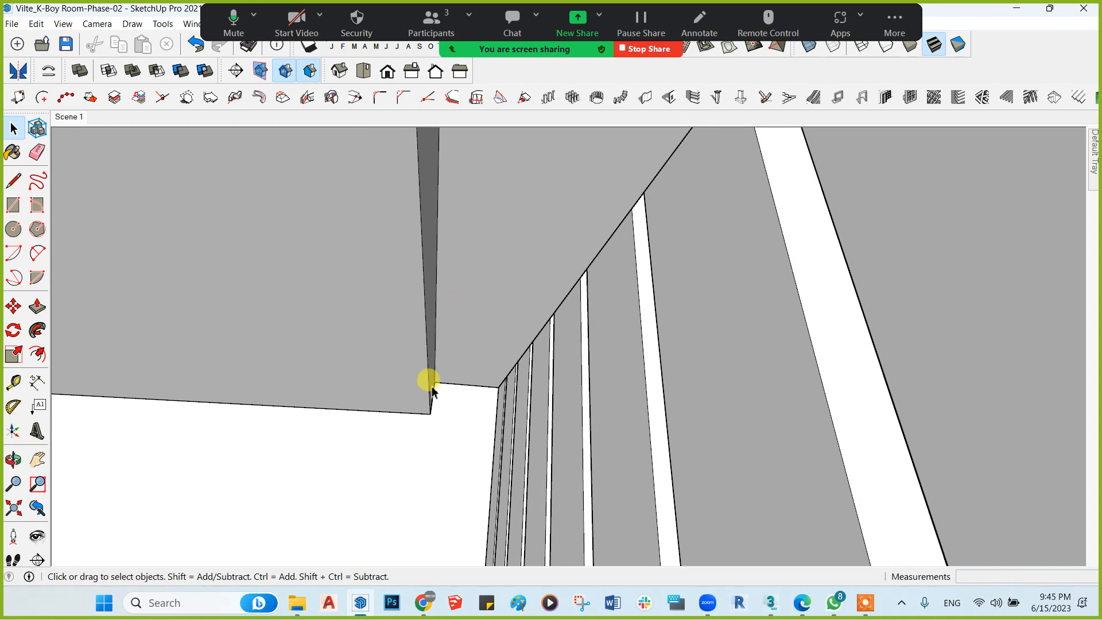
middle_drag(431, 379, 460, 426)
Open the skirting group below the window and select its geometry to inspect its run along the room's walls
scroll(460, 426, down, 7)
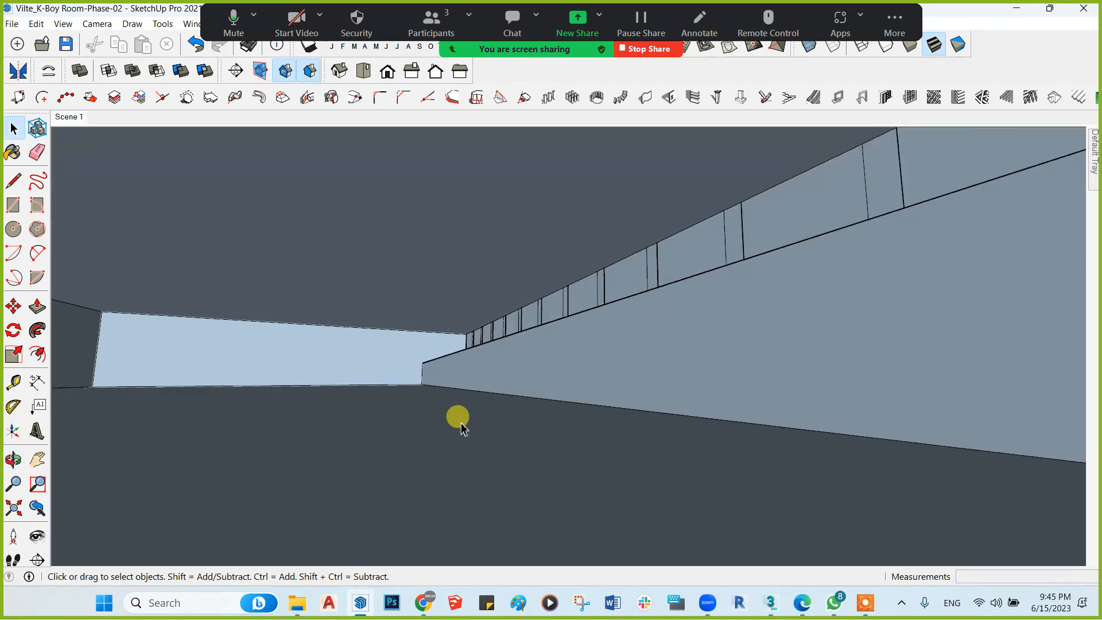
scroll(281, 344, down, 5)
middle_drag(303, 291, 571, 327)
scroll(390, 345, down, 5)
scroll(571, 338, down, 2)
scroll(570, 348, down, 5)
middle_drag(740, 365, 601, 429)
scroll(601, 393, up, 6)
click(605, 392)
double_click(606, 392)
click(606, 391)
scroll(607, 425, up, 3)
scroll(608, 422, up, 1)
click(722, 398)
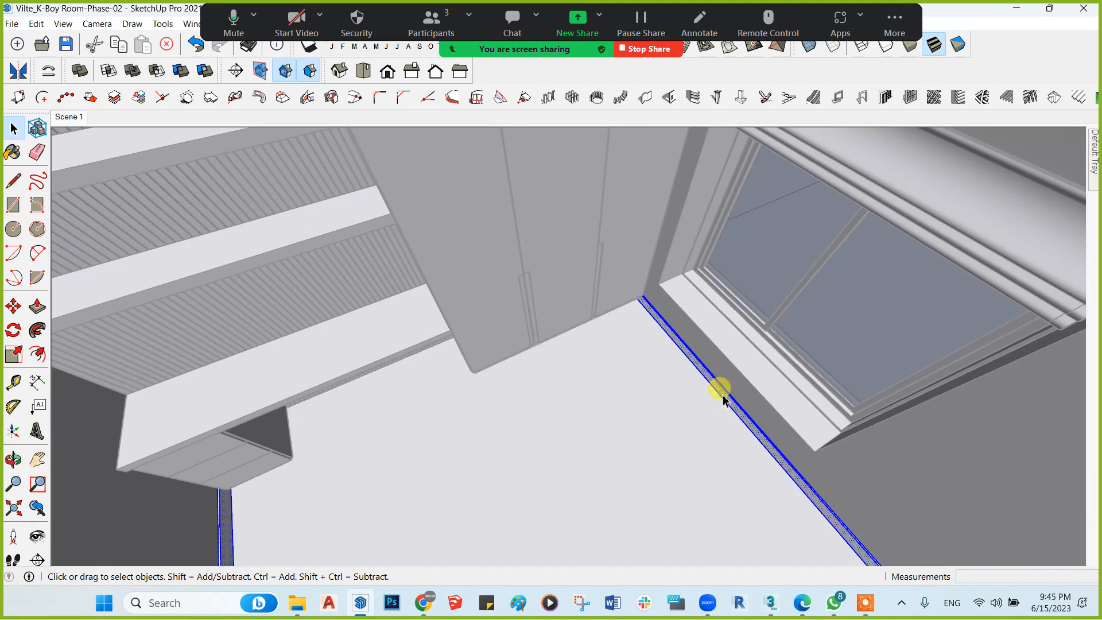
Try to move the detached roof slab by 540 along the red axis toward the room, and undo the move
scroll(574, 344, down, 10)
middle_drag(677, 327, 856, 272)
click(837, 240)
key(m)
click(877, 276)
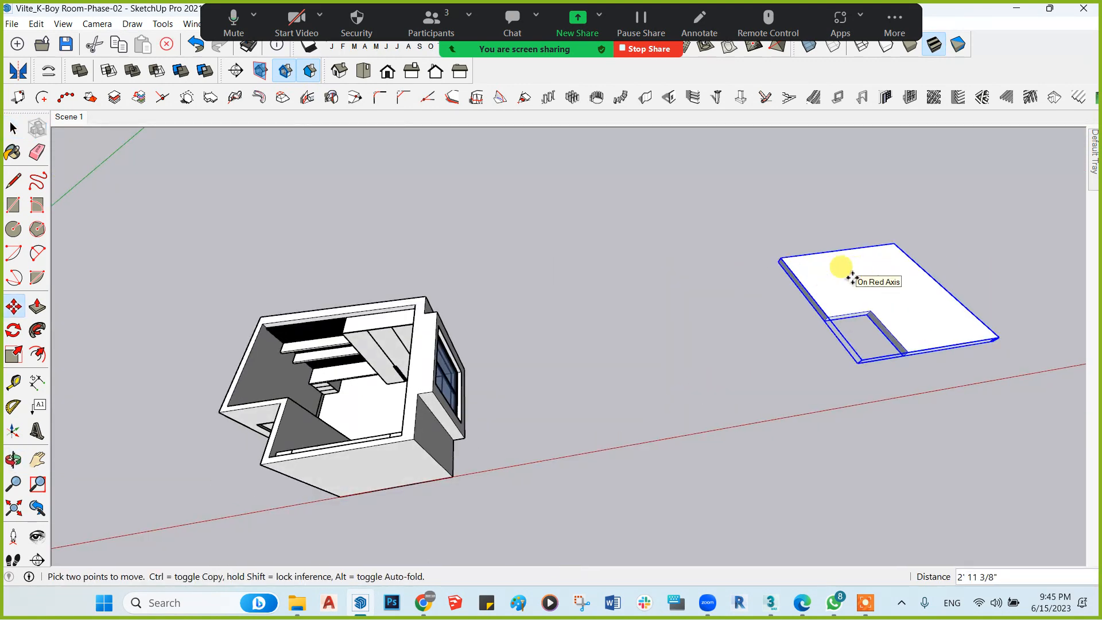
text(540)
key(Return)
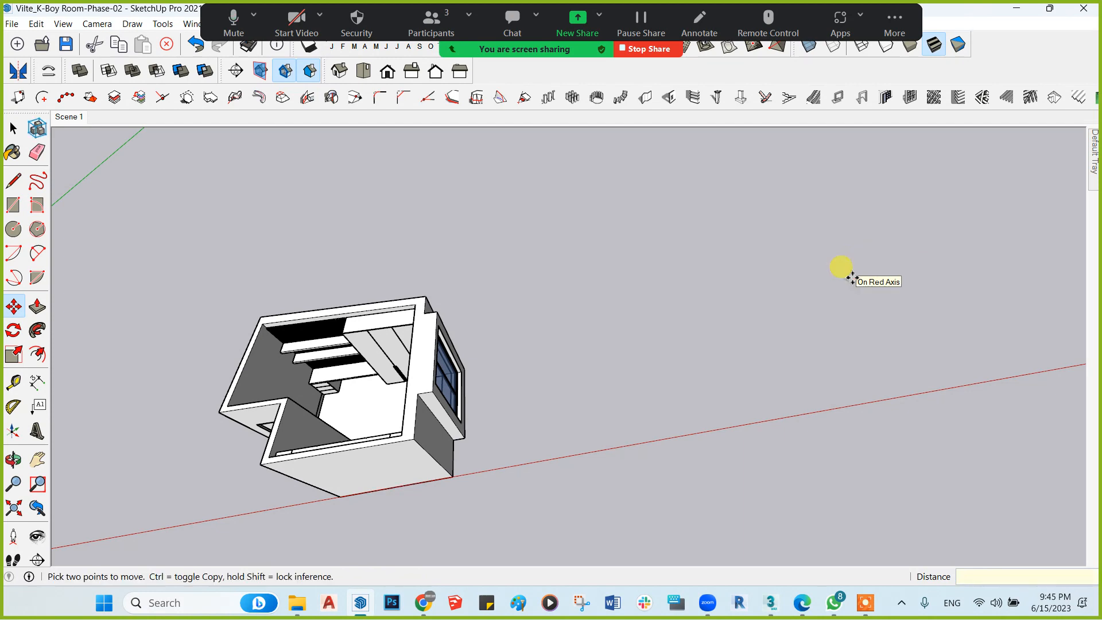
key(ctrl+z)
Move the detached roof slab 50' along the red axis back onto the room, and deselect it
click(894, 298)
text(50')
key(Return)
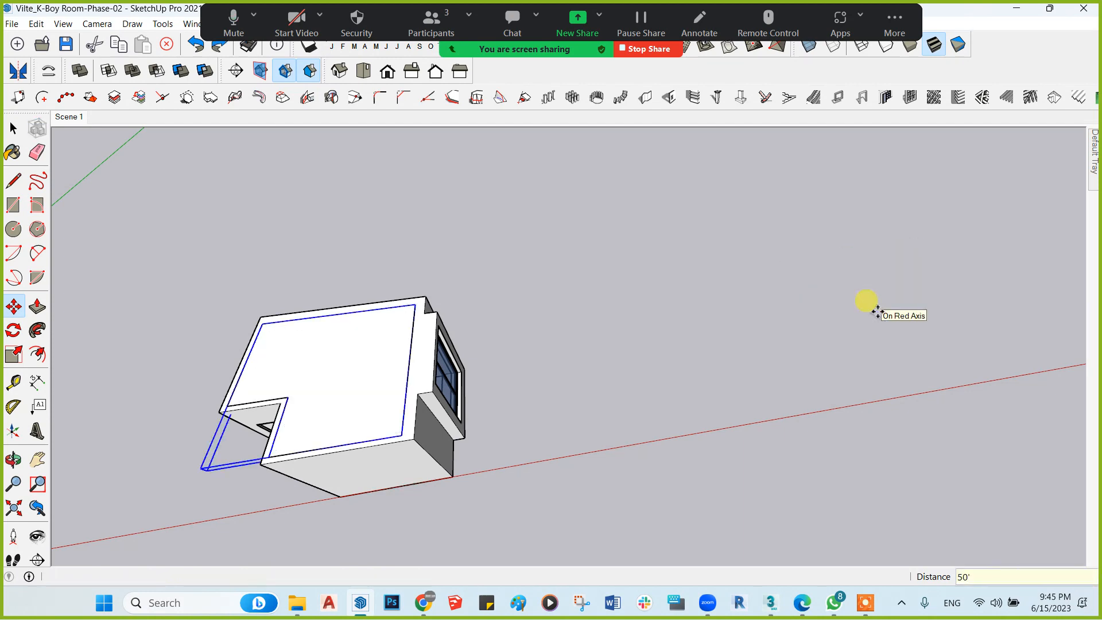
key(space)
click(876, 313)
scroll(577, 305, down, 2)
mouse_move(577, 304)
middle_down()
mouse_move(537, 193)
mouse_move(566, 217)
mouse_move(504, 278)
mouse_move(574, 290)
mouse_move(572, 307)
middle_up()
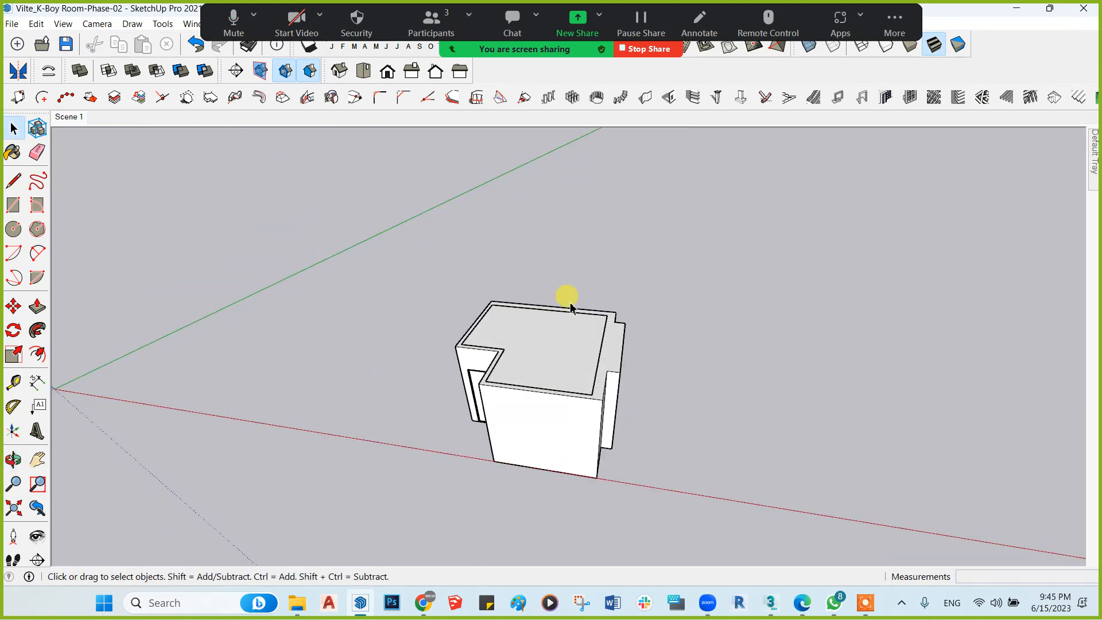
middle_drag(572, 307, 553, 360)
scroll(553, 360, up, 2)
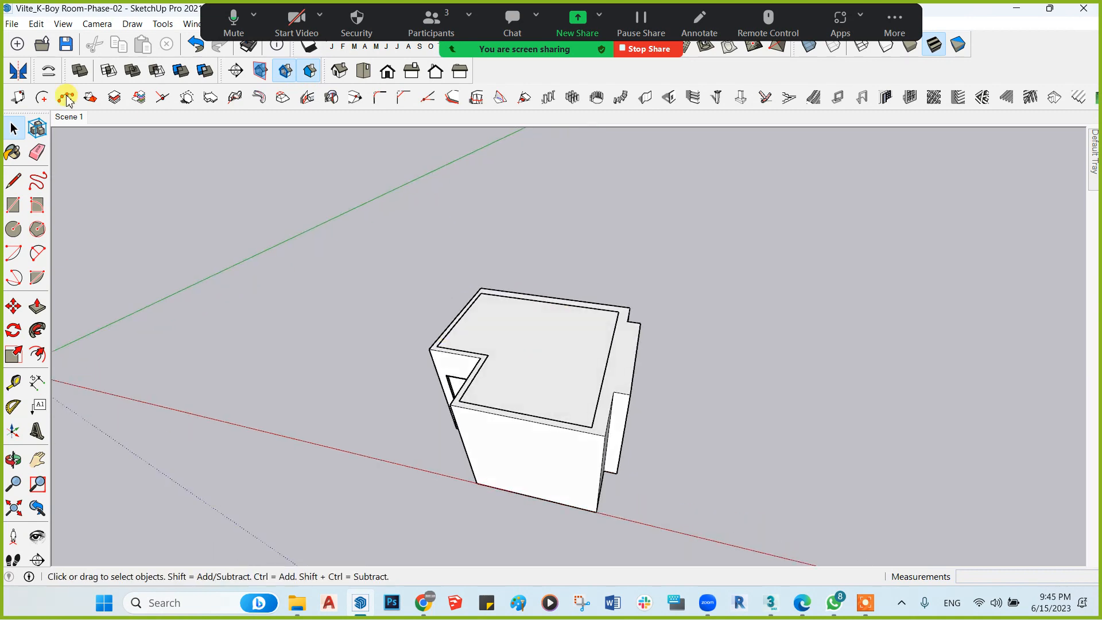
click(12, 24)
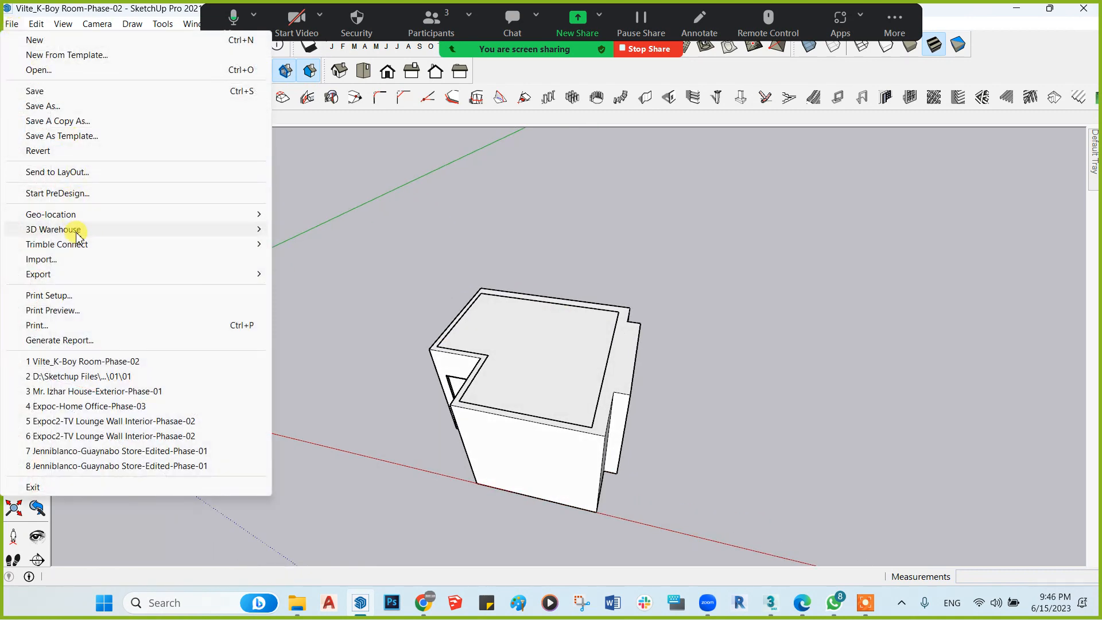
click(67, 108)
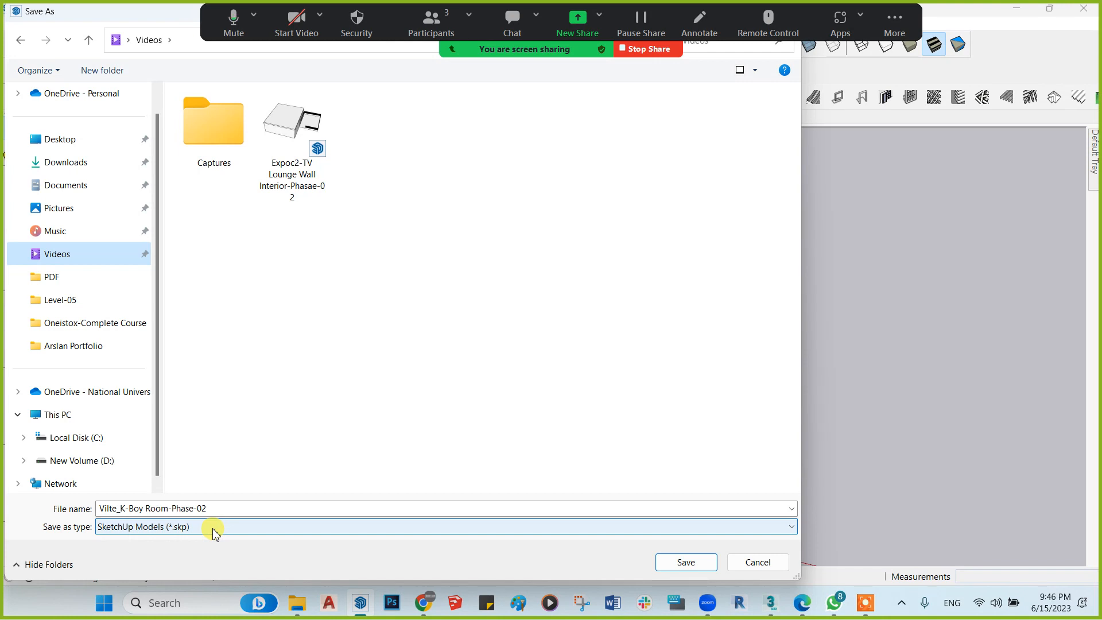
click(214, 533)
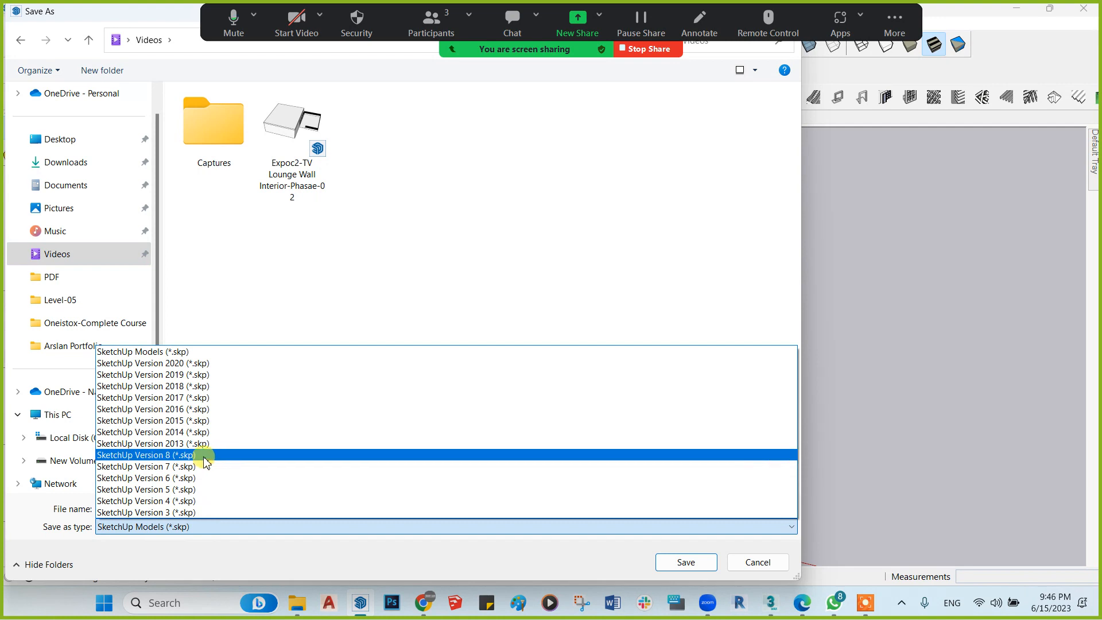
click(126, 455)
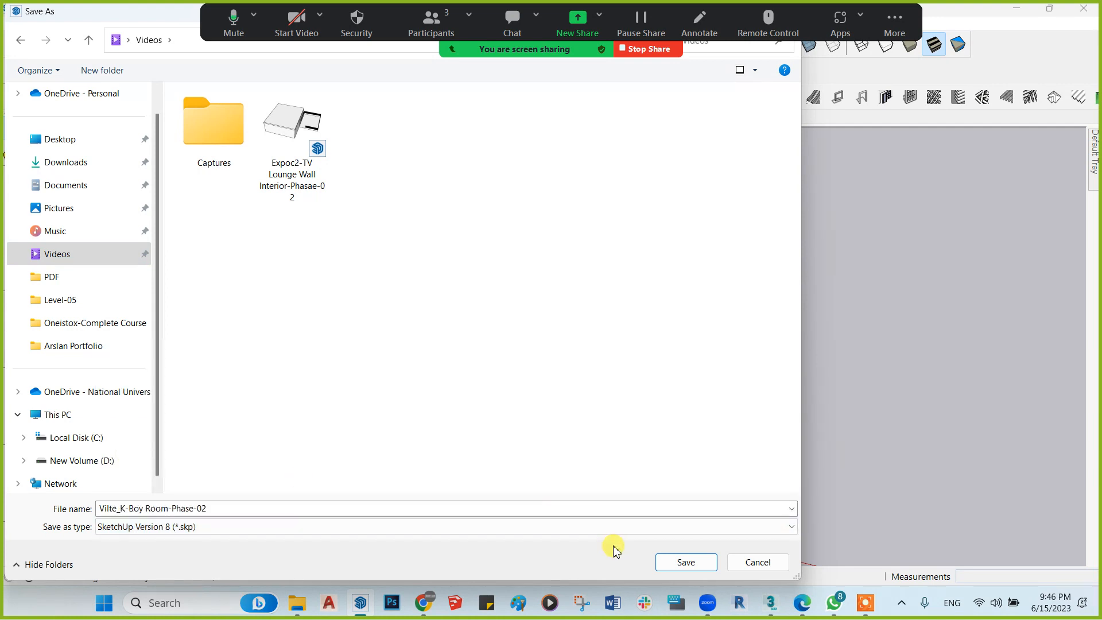
click(683, 563)
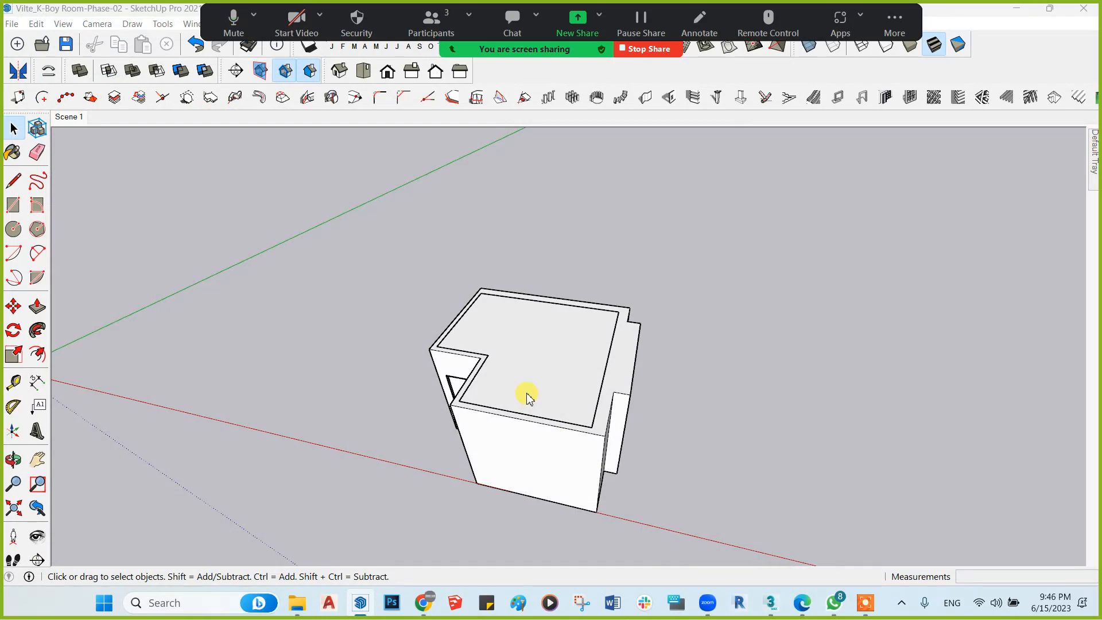
Close SketchUp and the PDF floor plan, and open Vilte_K-Boy Room-Phase-02 from the Videos library for import in 3ds Max
click(1092, 8)
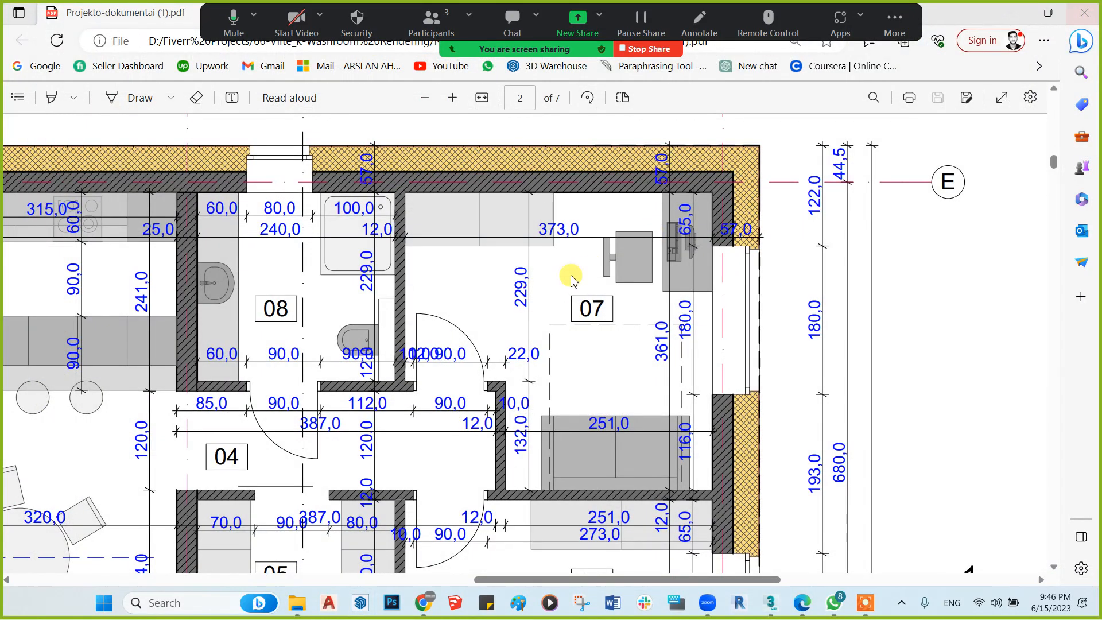
click(1082, 11)
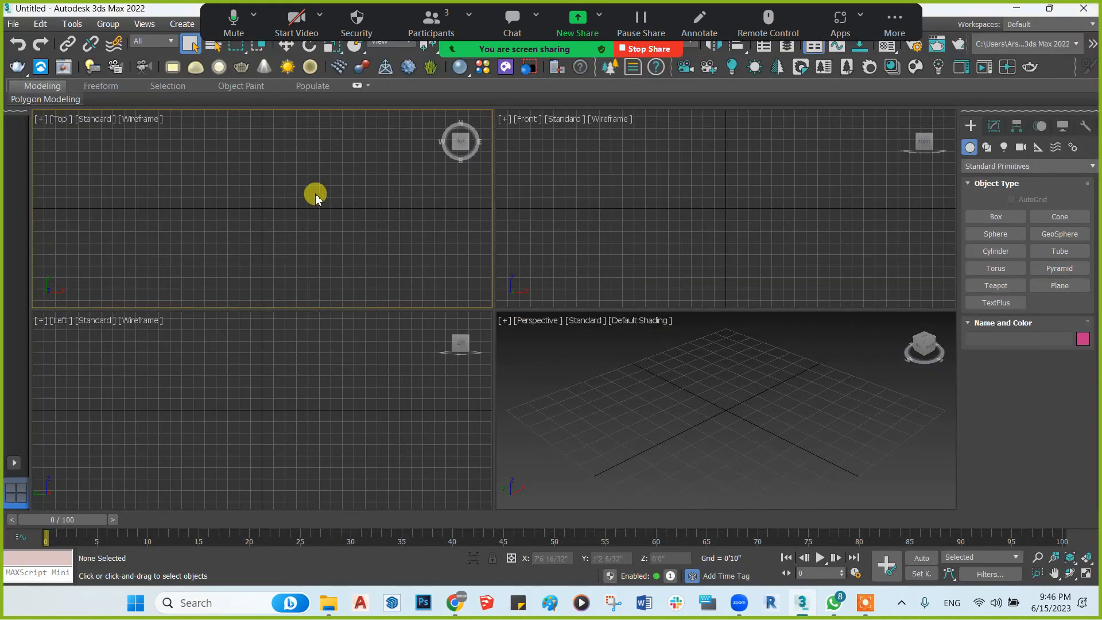
click(14, 25)
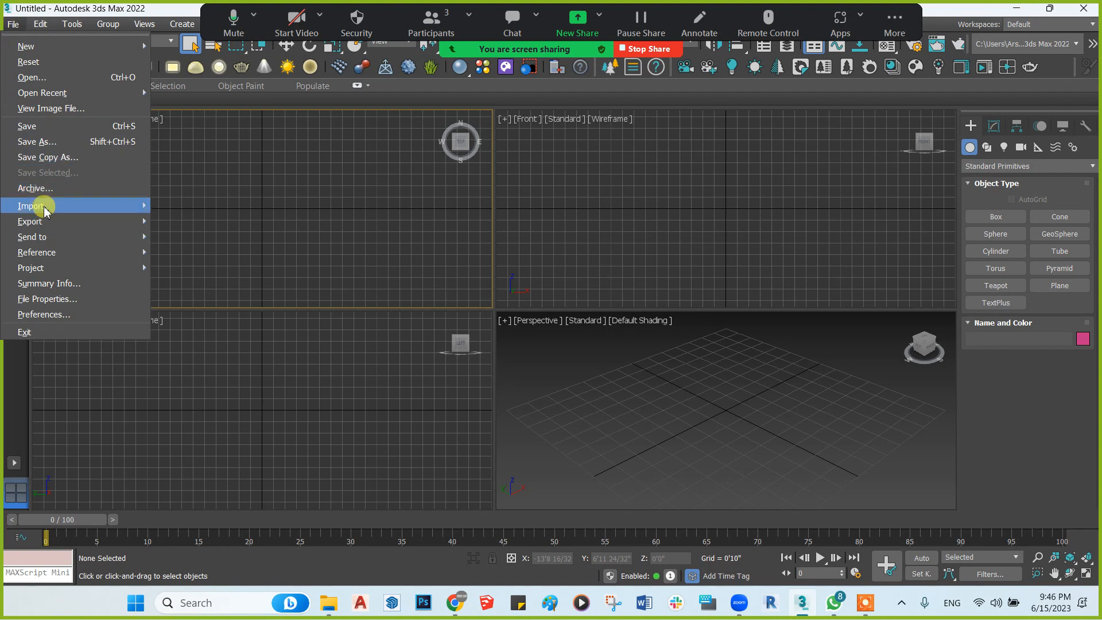
mouse_move(46, 212)
click(206, 208)
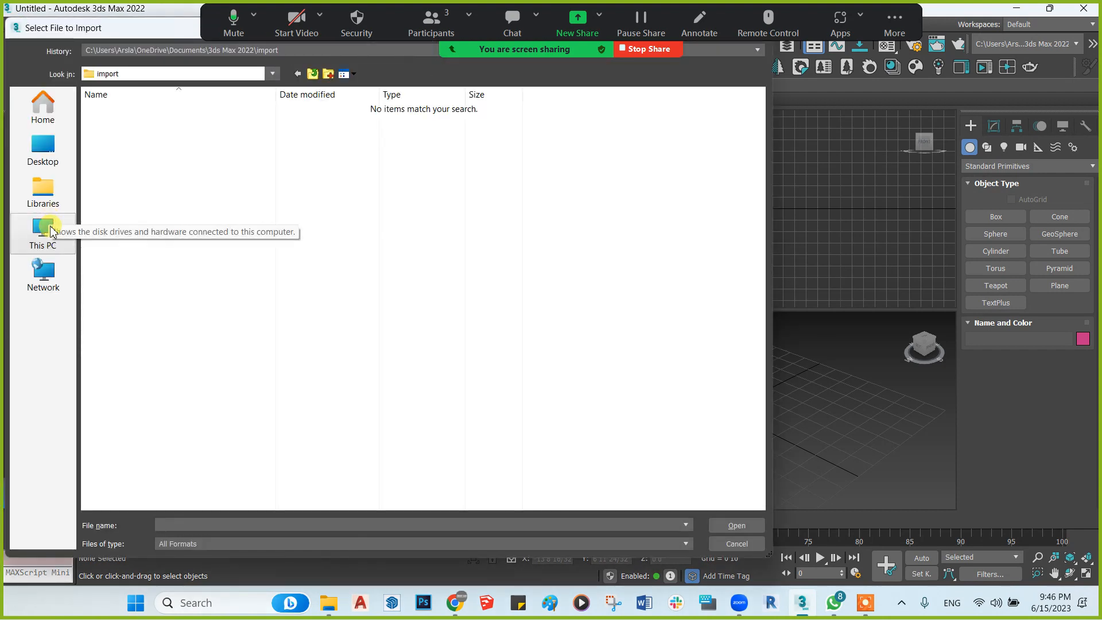
click(43, 197)
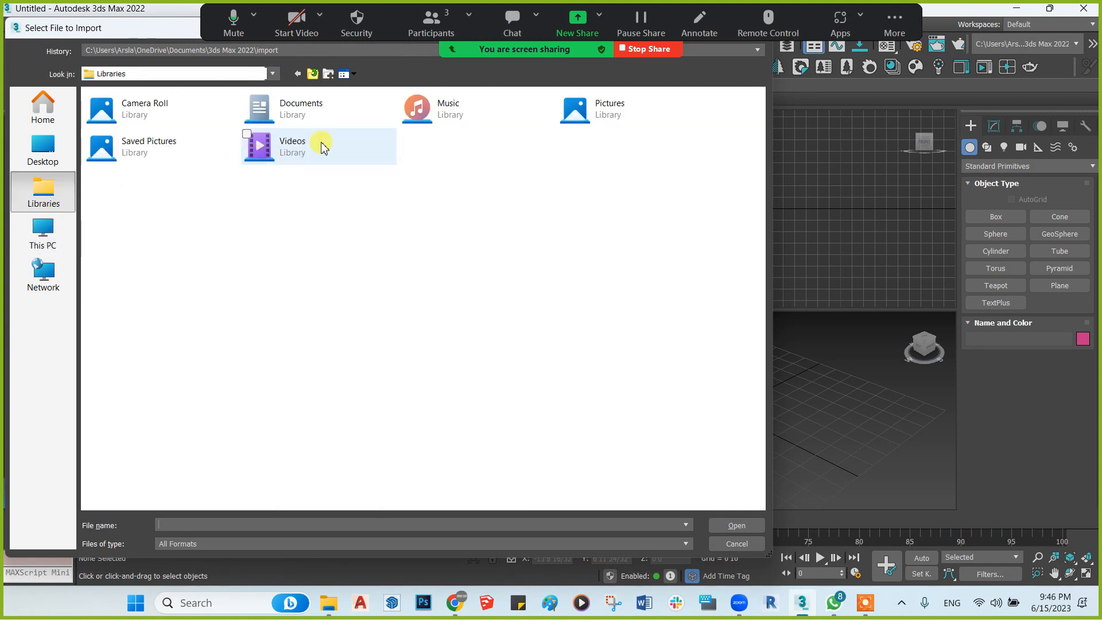
double_click(322, 140)
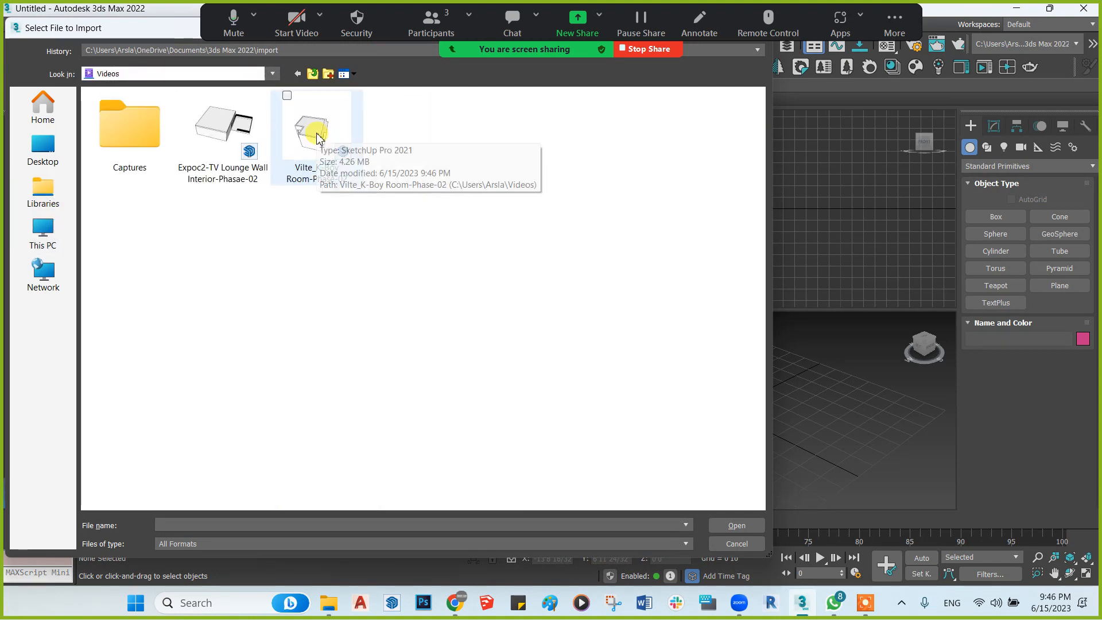
click(309, 143)
click(739, 526)
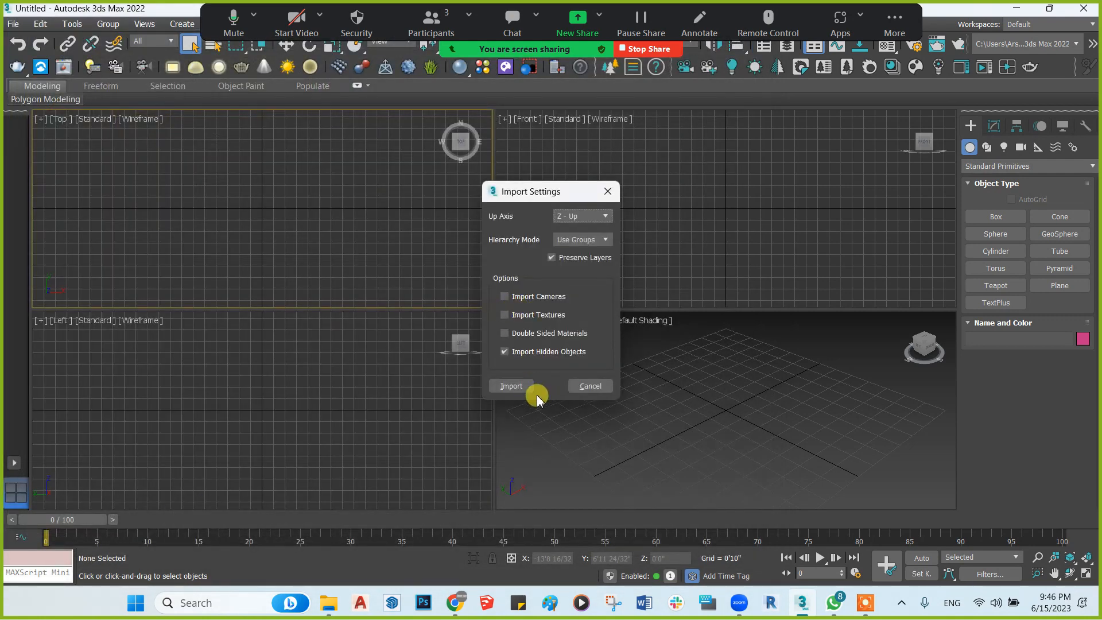
Import the SketchUp model with hidden objects excluded, keeping Z-Up, Use Groups and Preserve Layers
drag(533, 202, 336, 173)
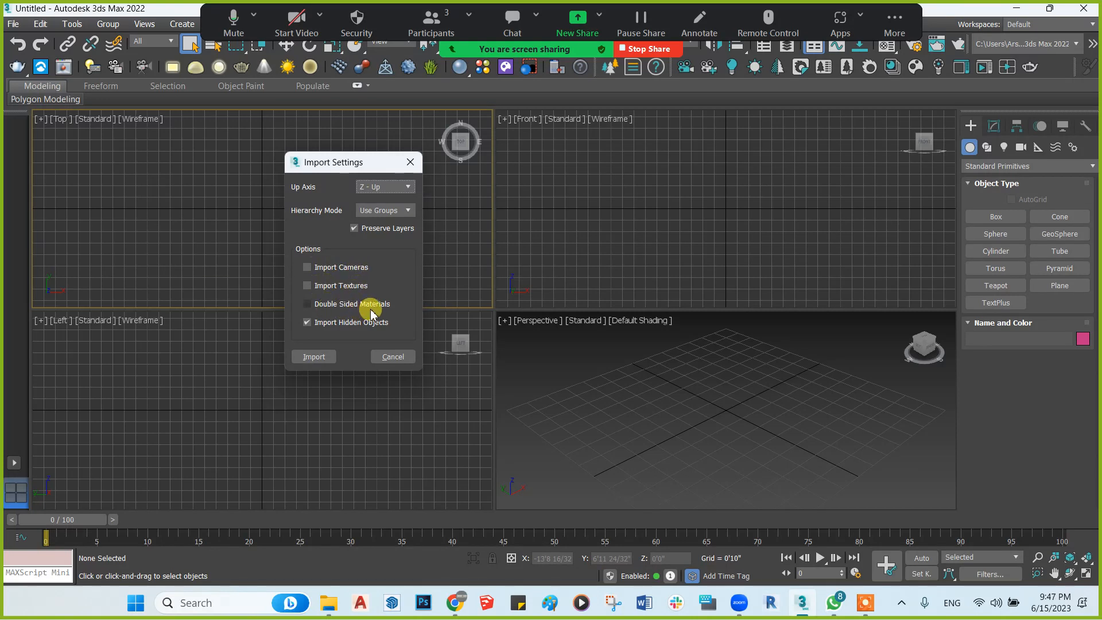
click(307, 322)
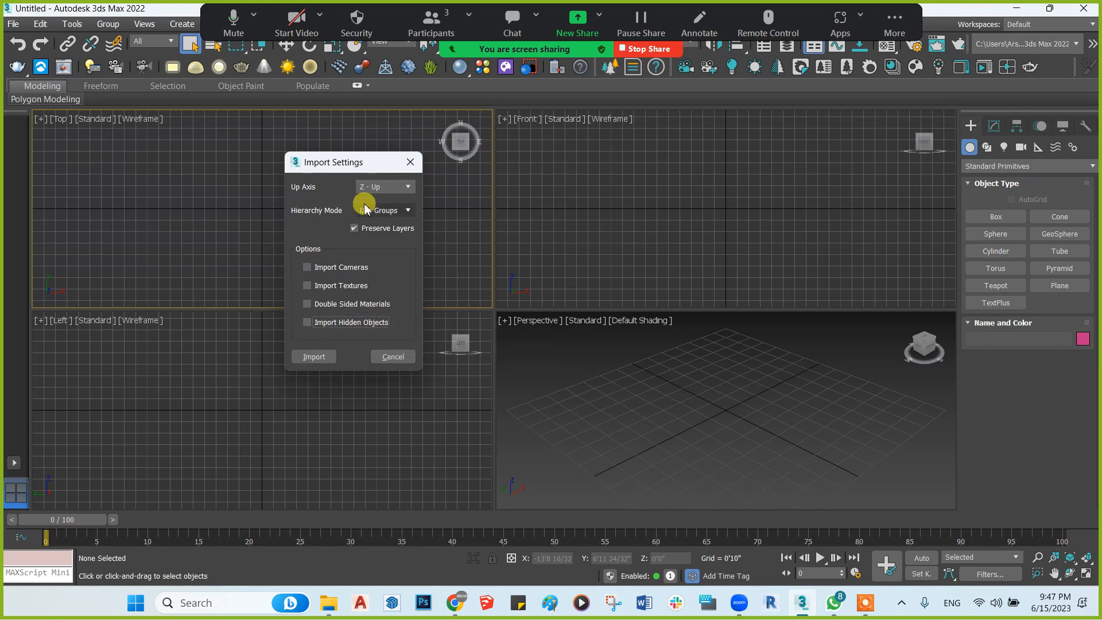
click(313, 358)
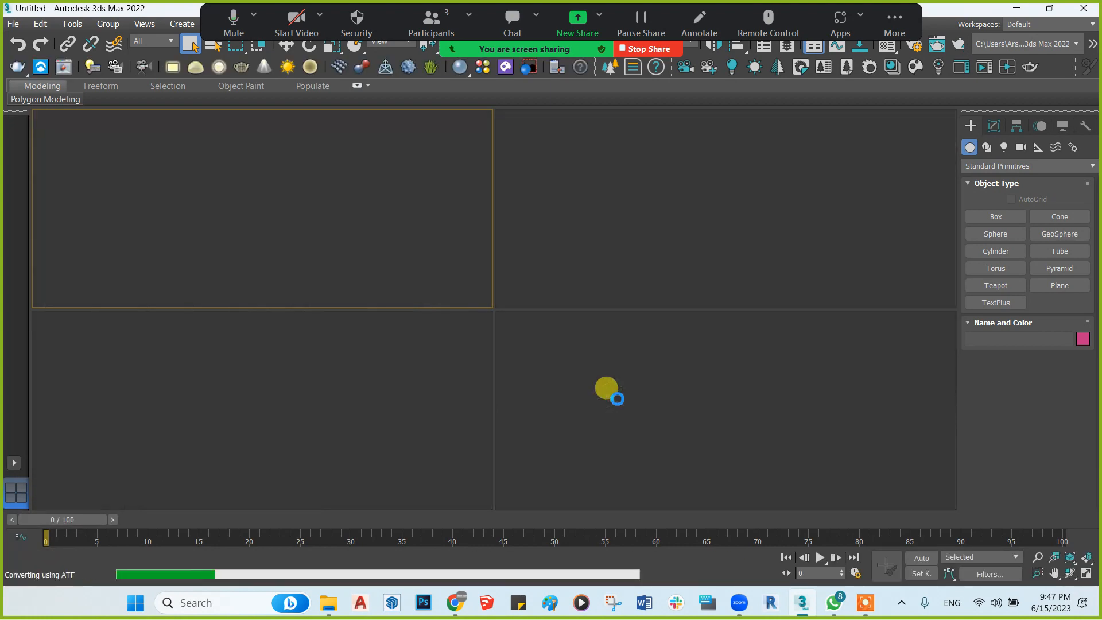
Maximize the Perspective viewport and select the imported room group
click(675, 389)
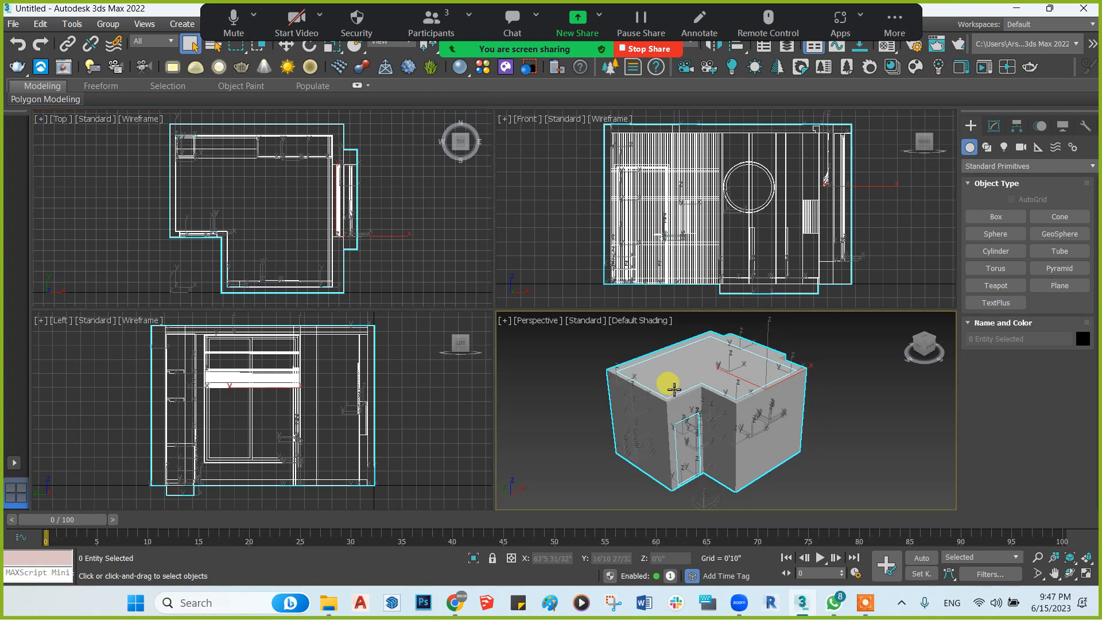
key(alt+w)
scroll(560, 290, down, 3)
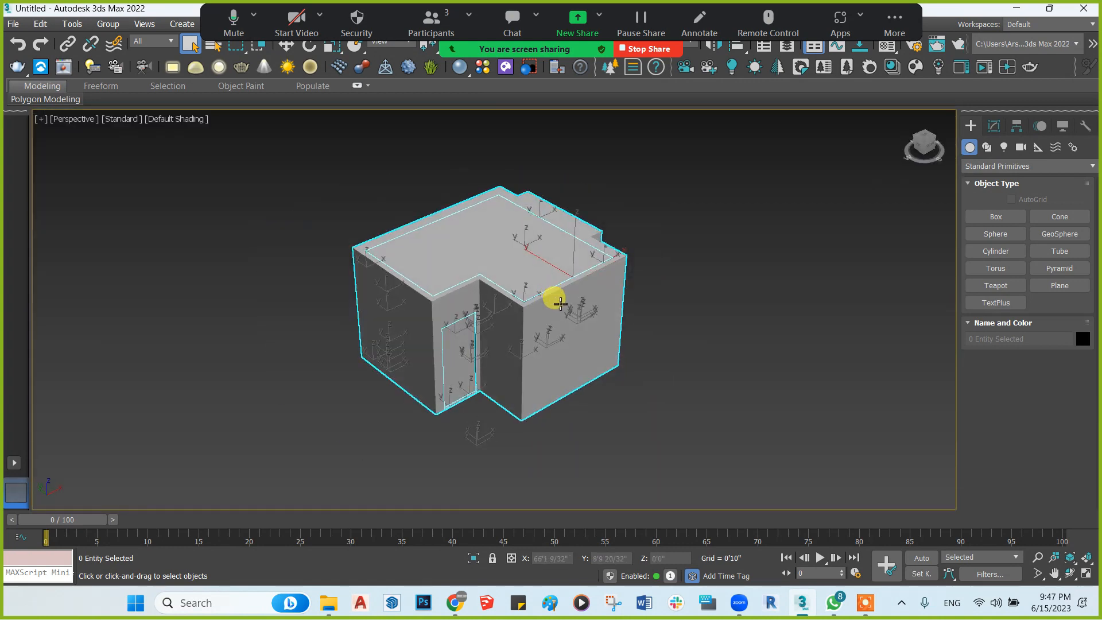
click(656, 321)
click(551, 321)
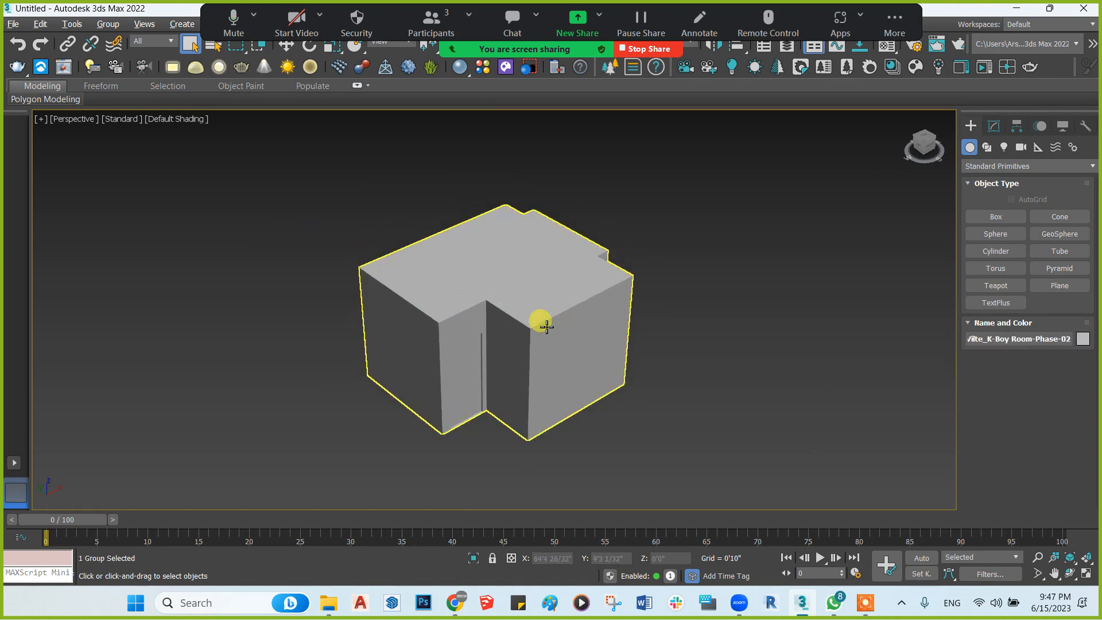
Examine the imported room group's walls, roof and window side from several angles with the Move tool active
alt+middle_drag(552, 321, 714, 300)
key(w)
scroll(449, 323, up, 3)
alt+middle_drag(448, 324, 431, 296)
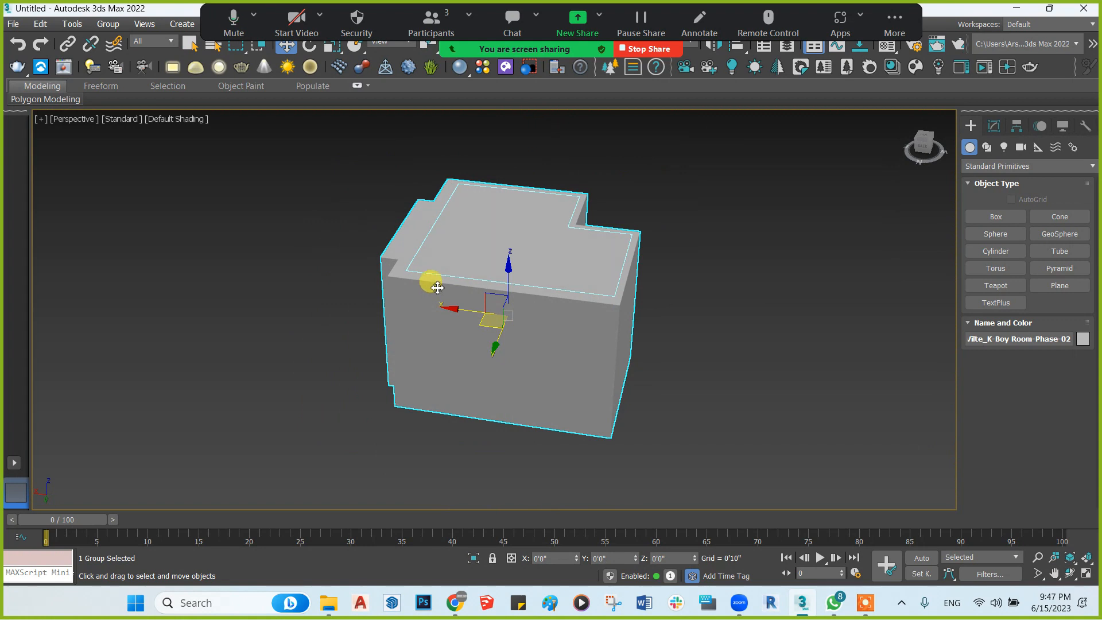
scroll(437, 288, down, 4)
alt+middle_drag(431, 283, 456, 279)
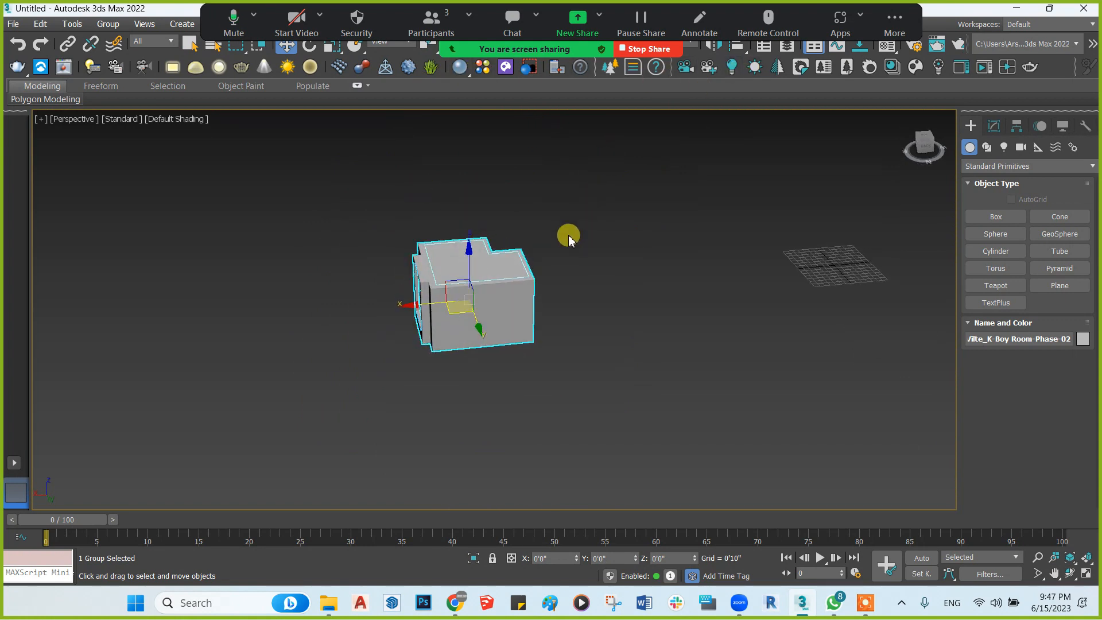
alt+middle_drag(569, 240, 577, 260)
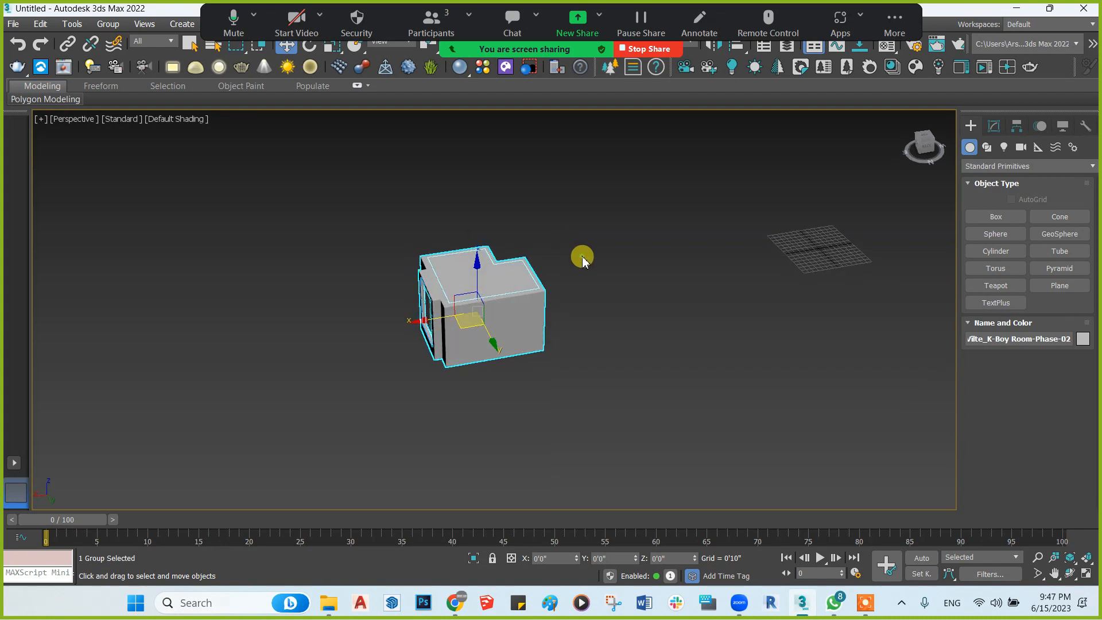
scroll(487, 278, up, 5)
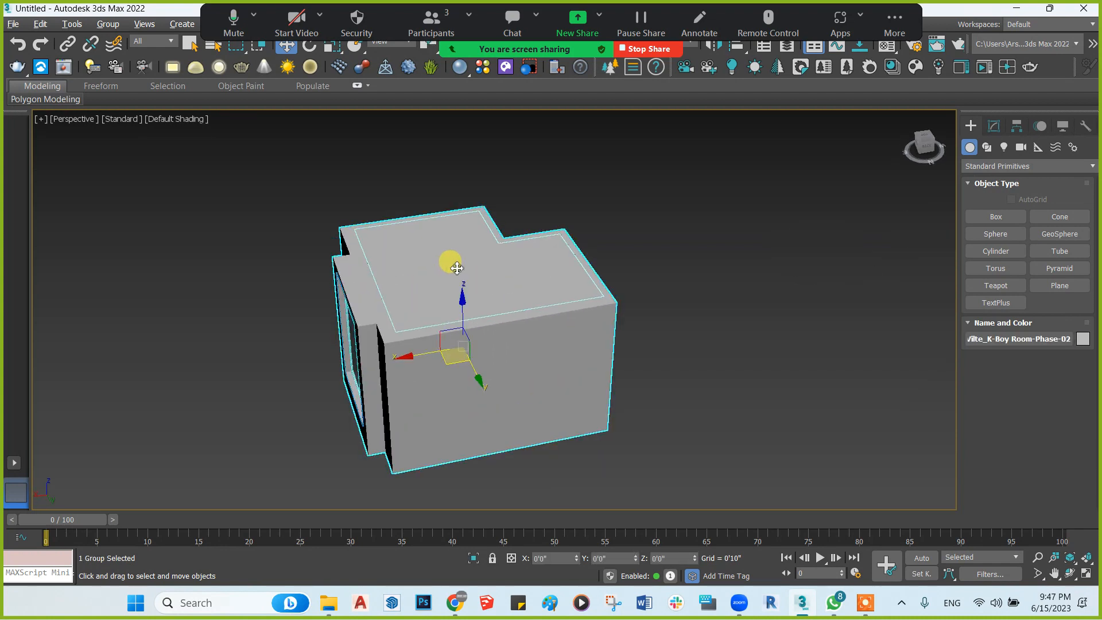
alt+middle_drag(456, 269, 464, 269)
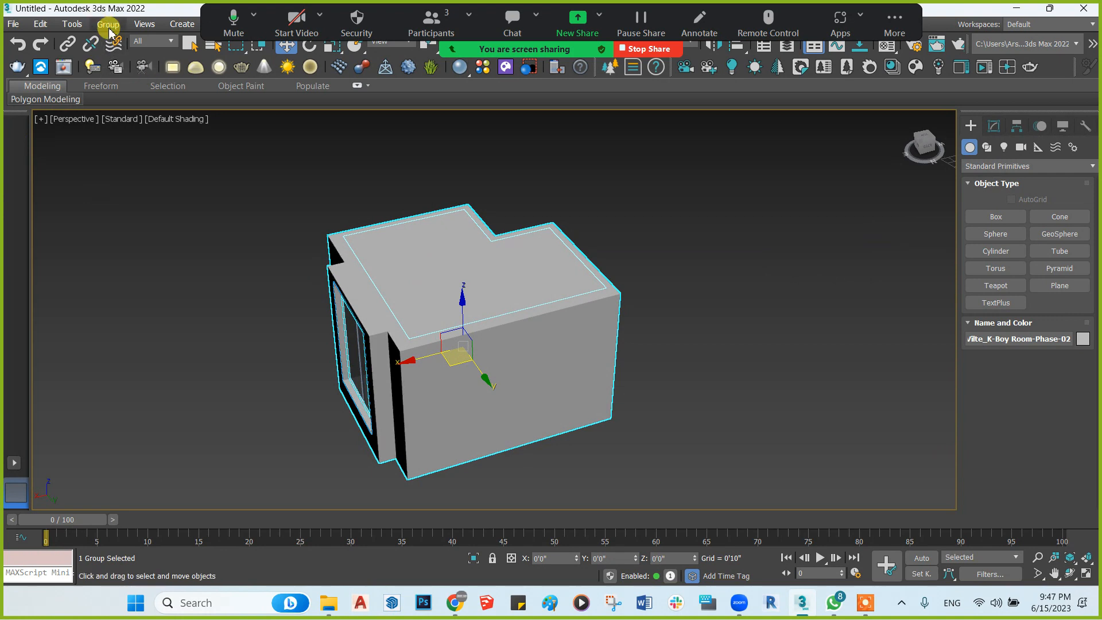
Try to move the whole room group along the X axis and along the Y axis, undoing each move
click(748, 252)
click(432, 315)
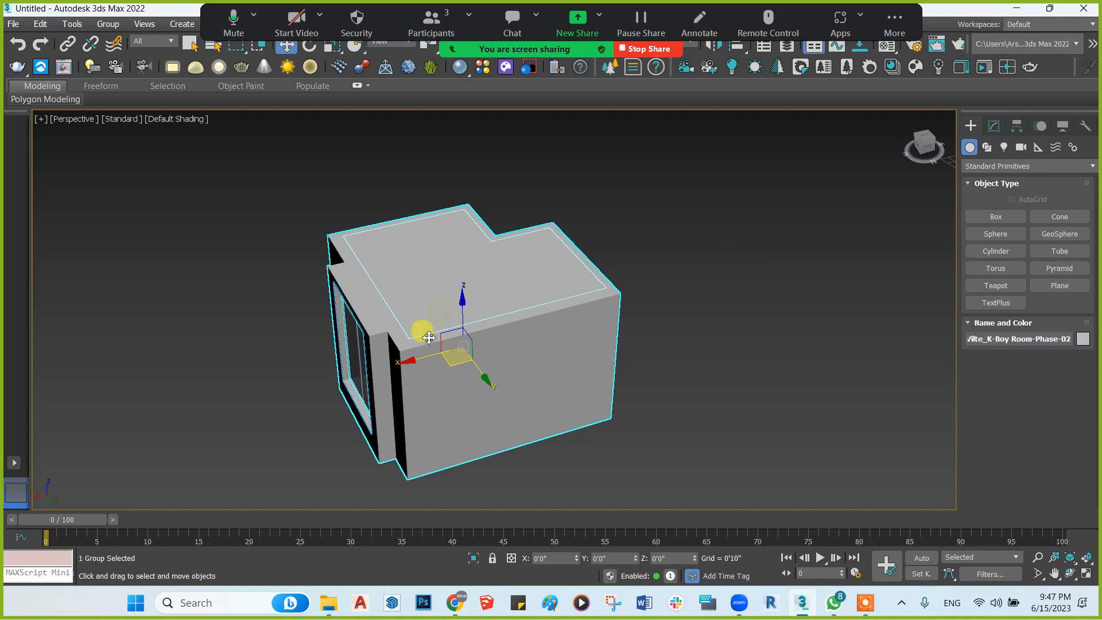
drag(418, 365, 569, 338)
key(ctrl+z)
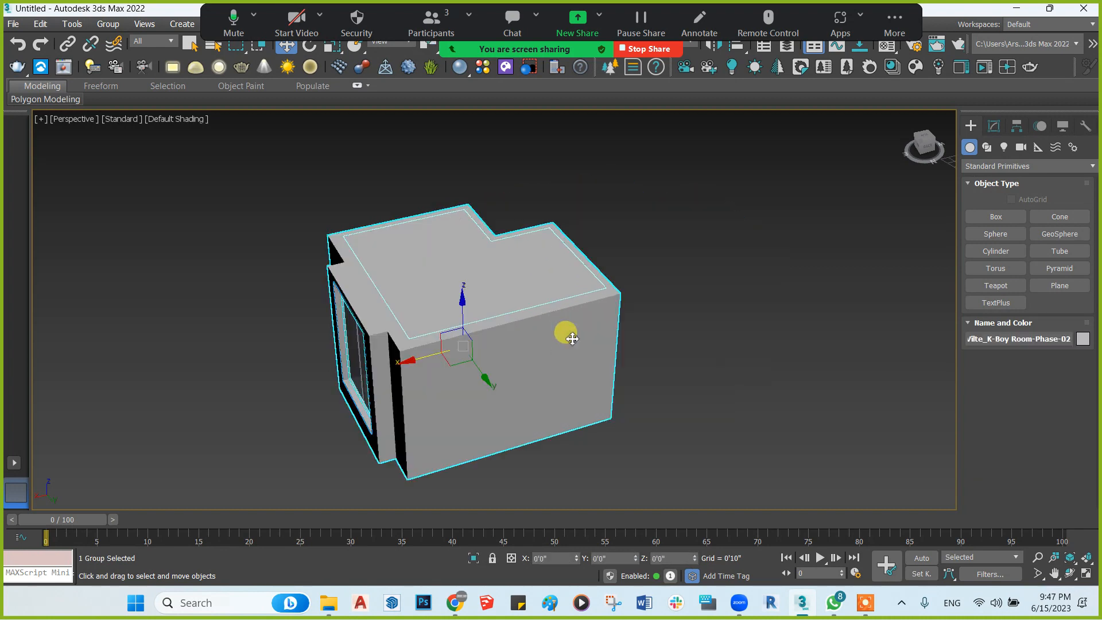
drag(498, 395, 532, 443)
key(ctrl+z)
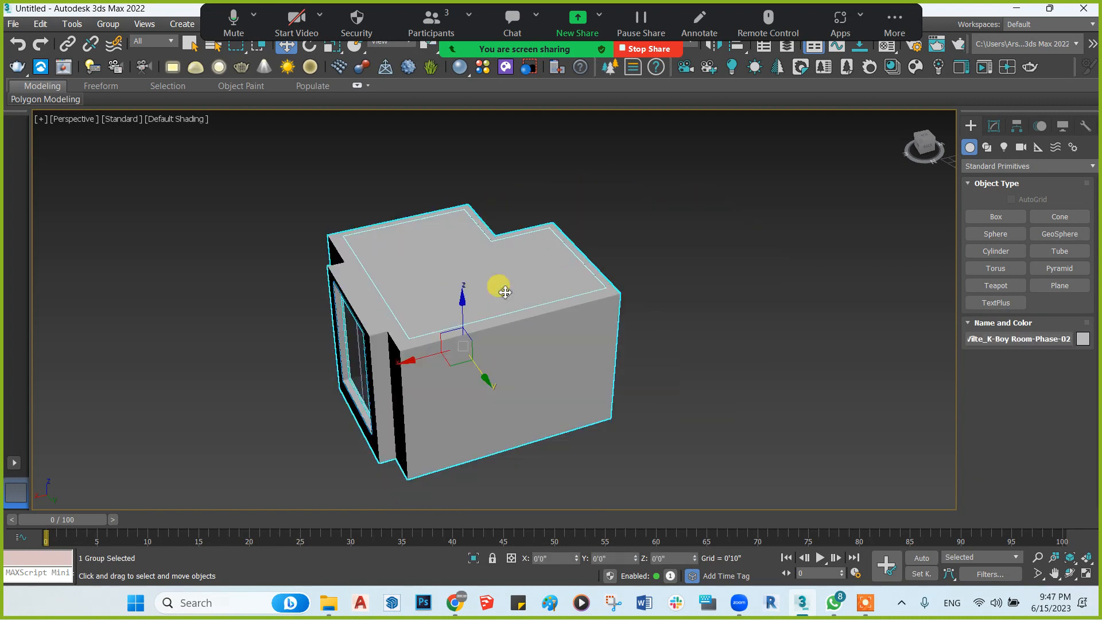
Ungroup the imported room model and deselect its parts
scroll(505, 293, down, 2)
alt+middle_drag(505, 293, 488, 299)
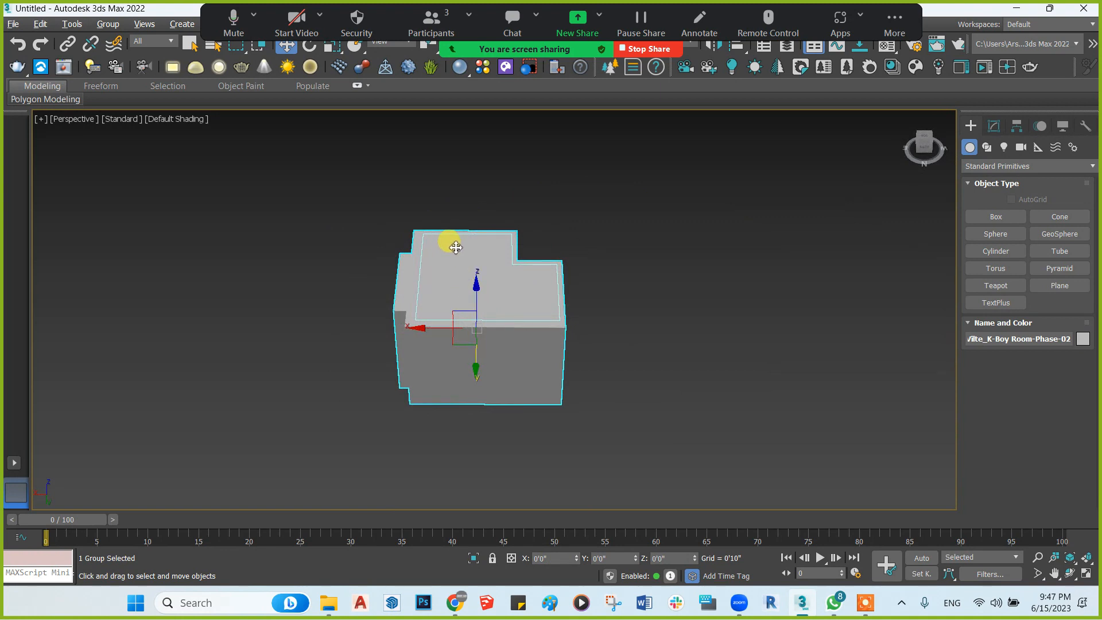
alt+middle_drag(456, 248, 488, 246)
click(606, 215)
click(521, 257)
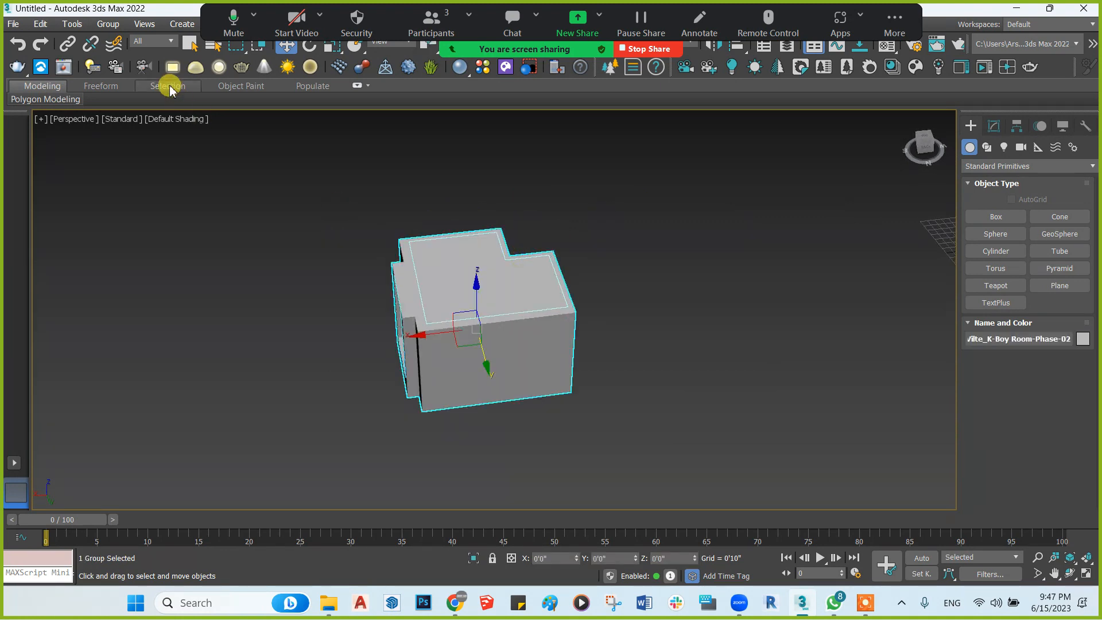
click(108, 24)
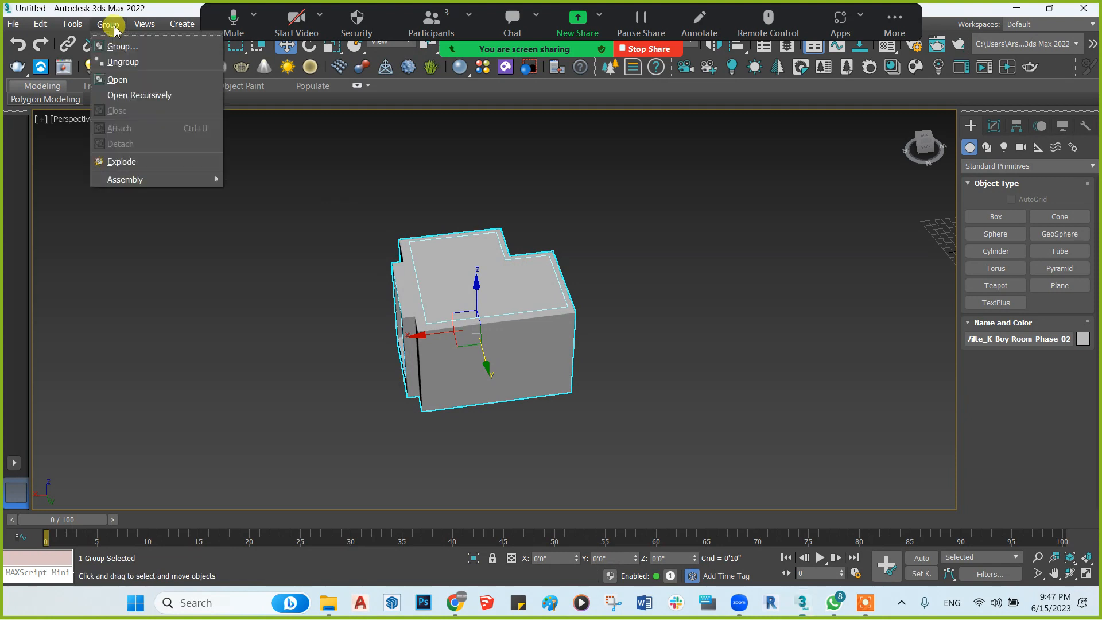
click(127, 62)
click(294, 220)
Select the roof slab and the floor slab in turn, try to move the floor along the X axis, and undo the move
click(460, 267)
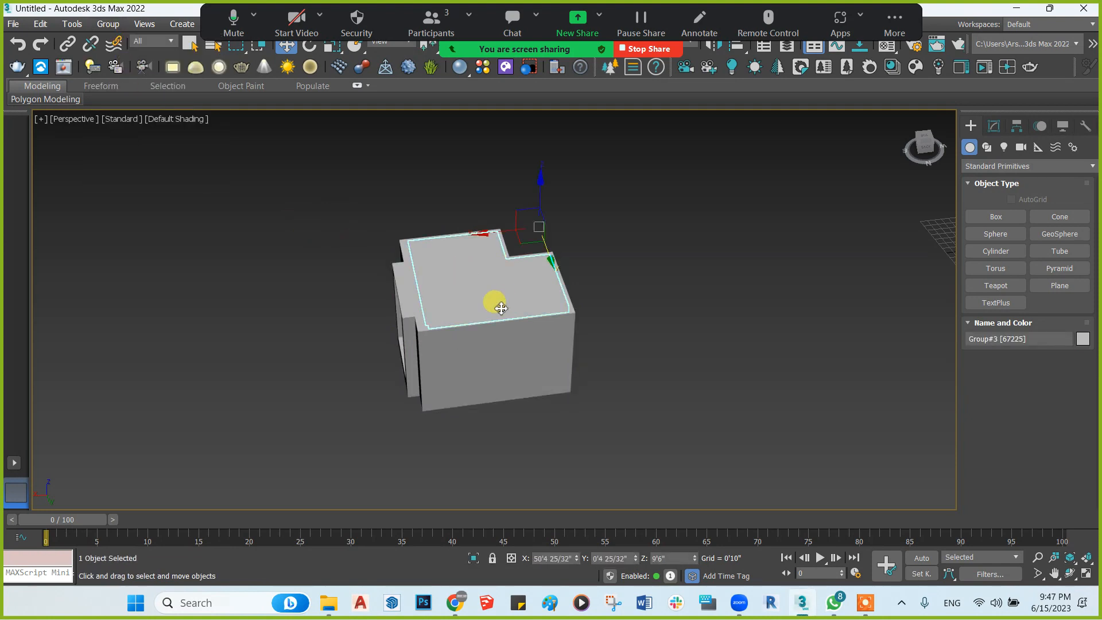
alt+middle_drag(443, 338, 462, 313)
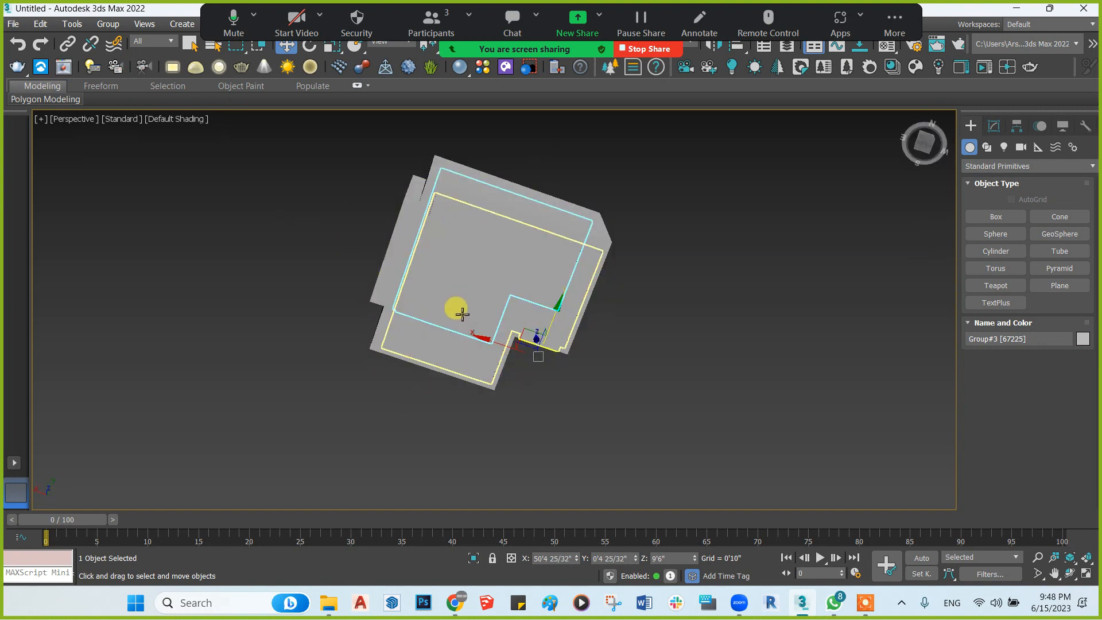
click(462, 313)
alt+middle_drag(492, 249, 527, 270)
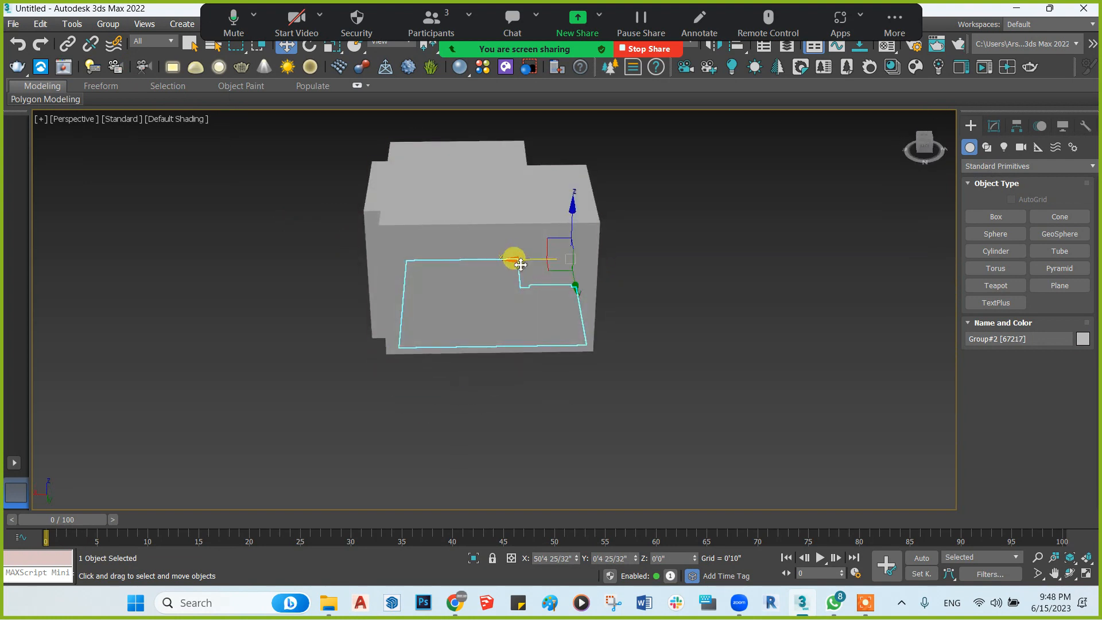
drag(520, 264, 763, 297)
key(ctrl+z)
Try to move the window's glass panes outward along the X axis, and undo the move
alt+middle_drag(464, 304, 563, 291)
scroll(448, 269, up, 2)
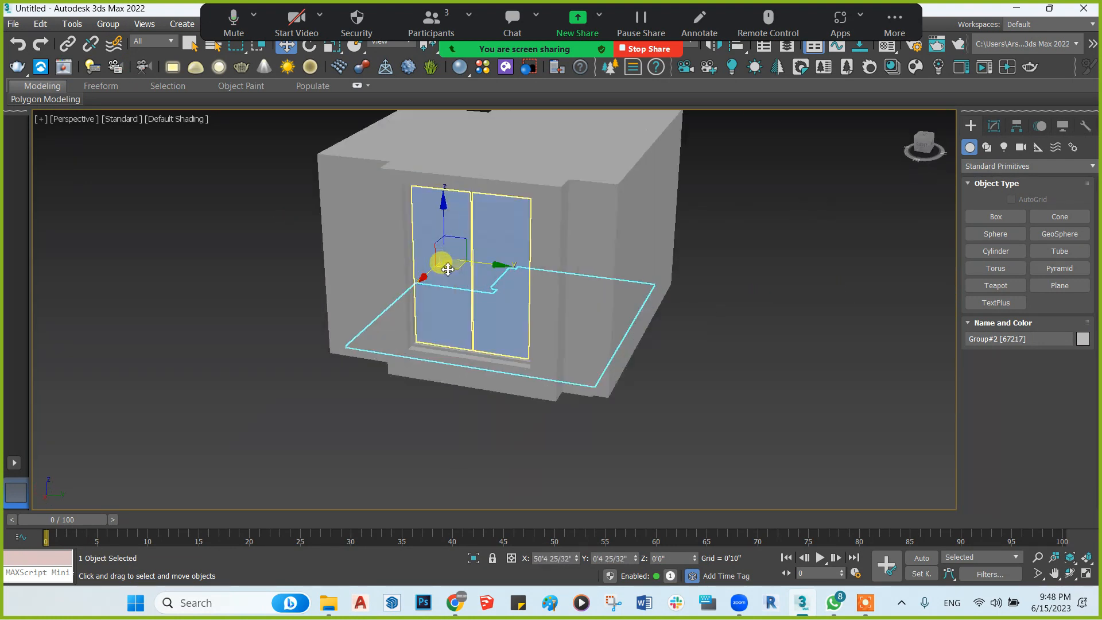
click(432, 316)
scroll(426, 327, up, 3)
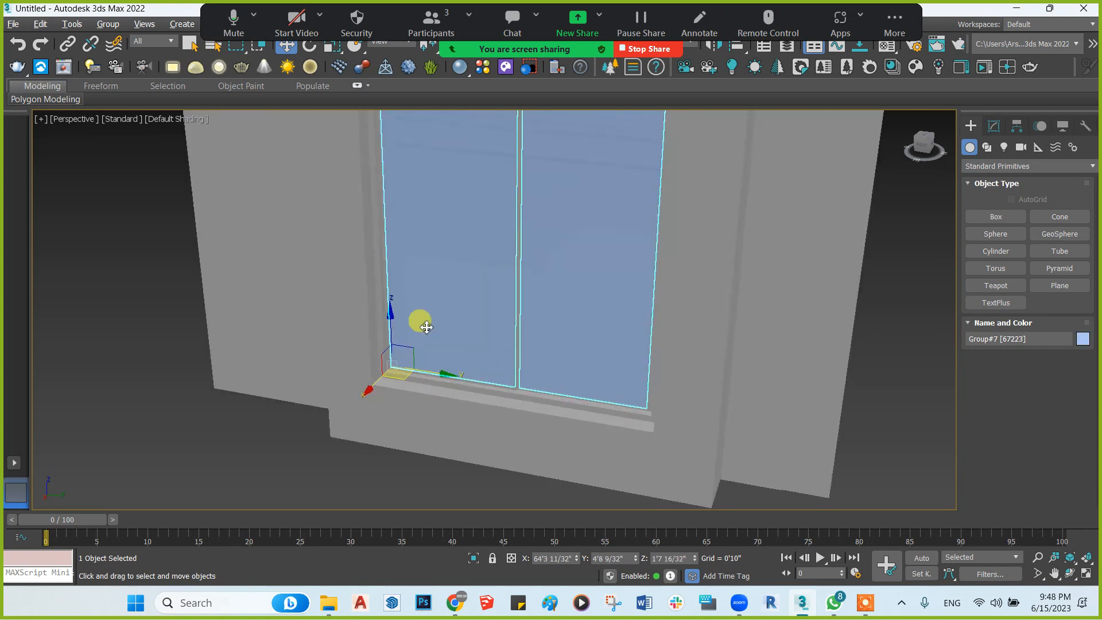
scroll(374, 364, up, 2)
scroll(172, 433, up, 4)
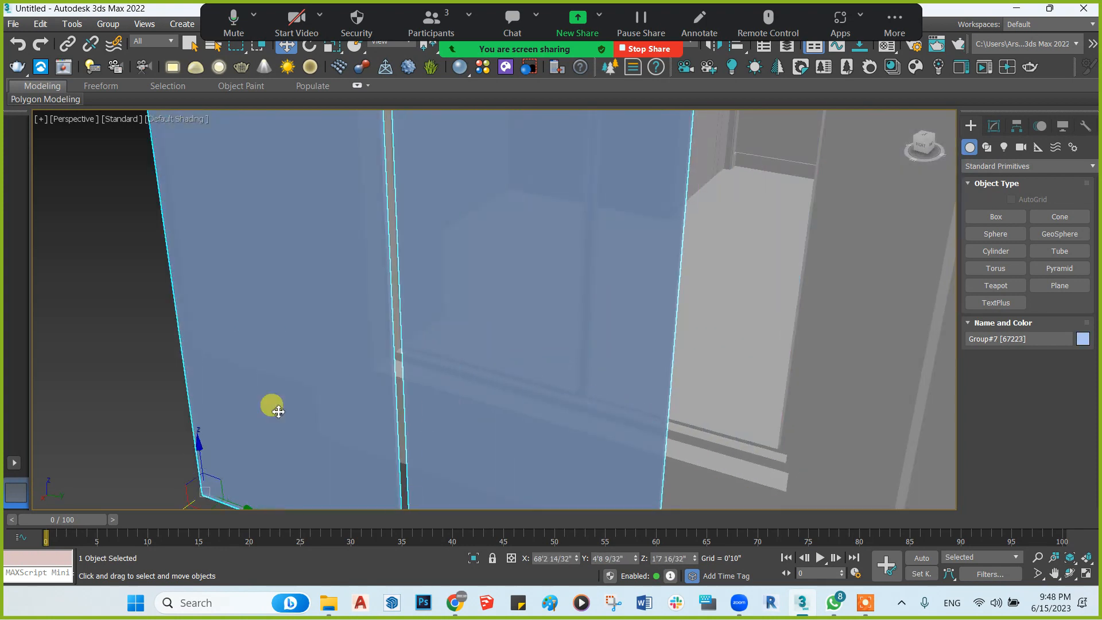
key(ctrl+z)
Select the window's outer frame and its inner frame together
scroll(435, 359, up, 4)
click(407, 347)
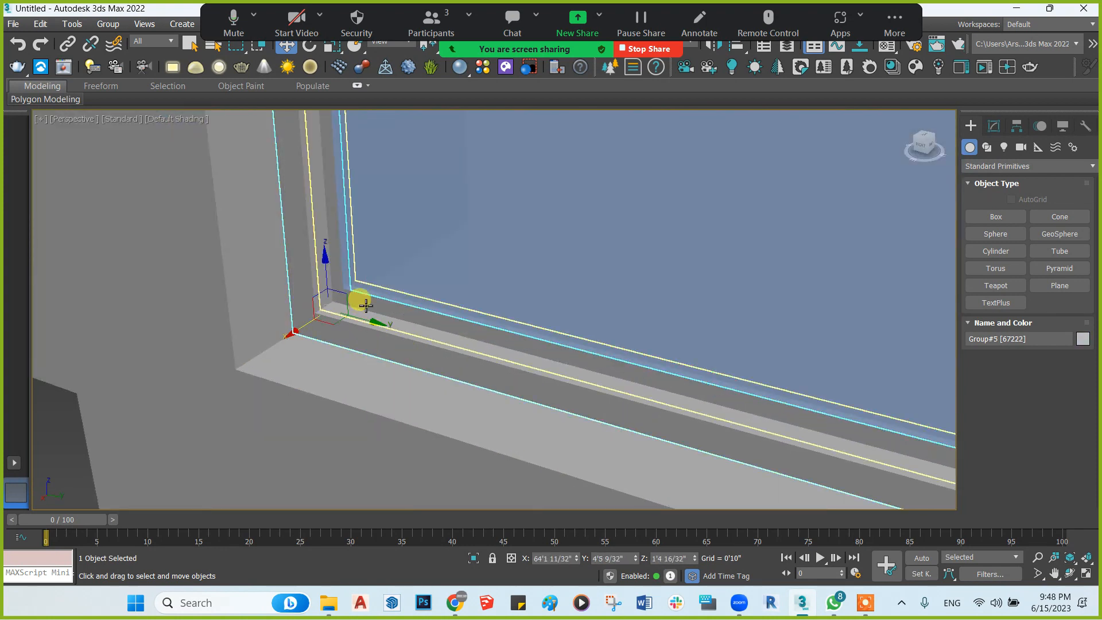
ctrl+click(363, 306)
scroll(343, 309, down, 8)
alt+middle_drag(499, 290, 445, 304)
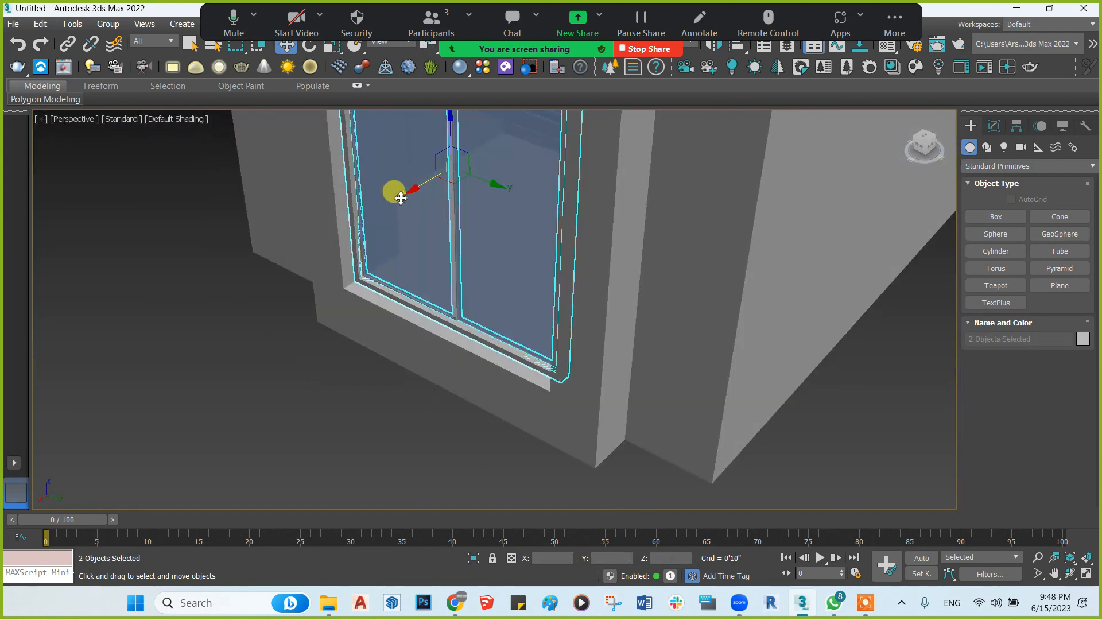
Open the render setup and change the renderer to V-Ray 5, update 1.2
scroll(295, 239, down, 10)
alt+middle_drag(561, 253, 571, 283)
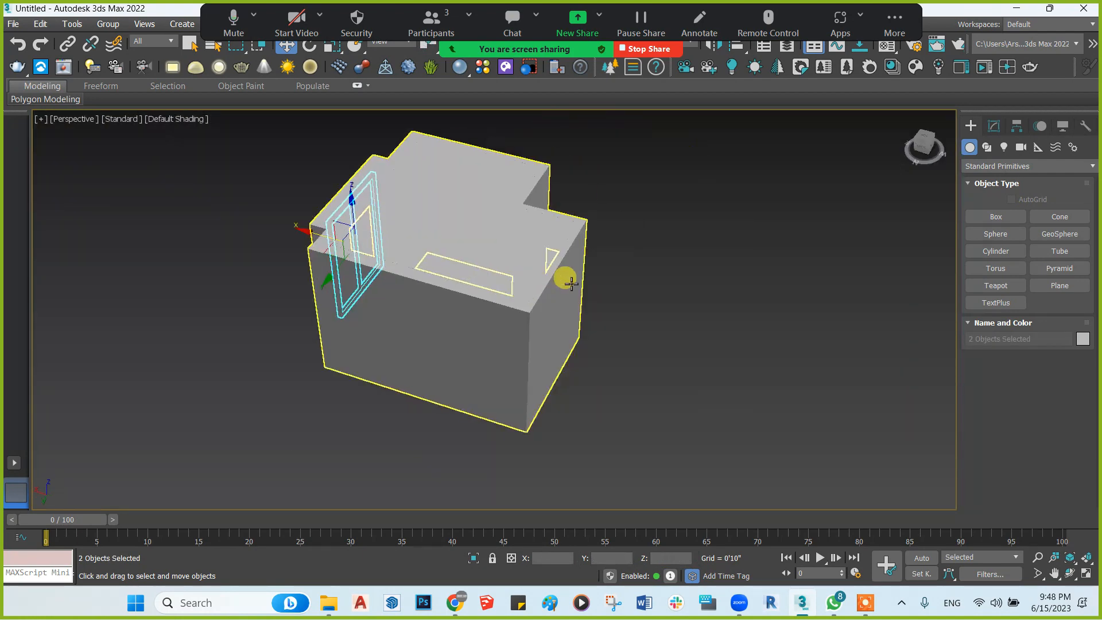
scroll(570, 283, down, 4)
middle_drag(450, 216, 448, 242)
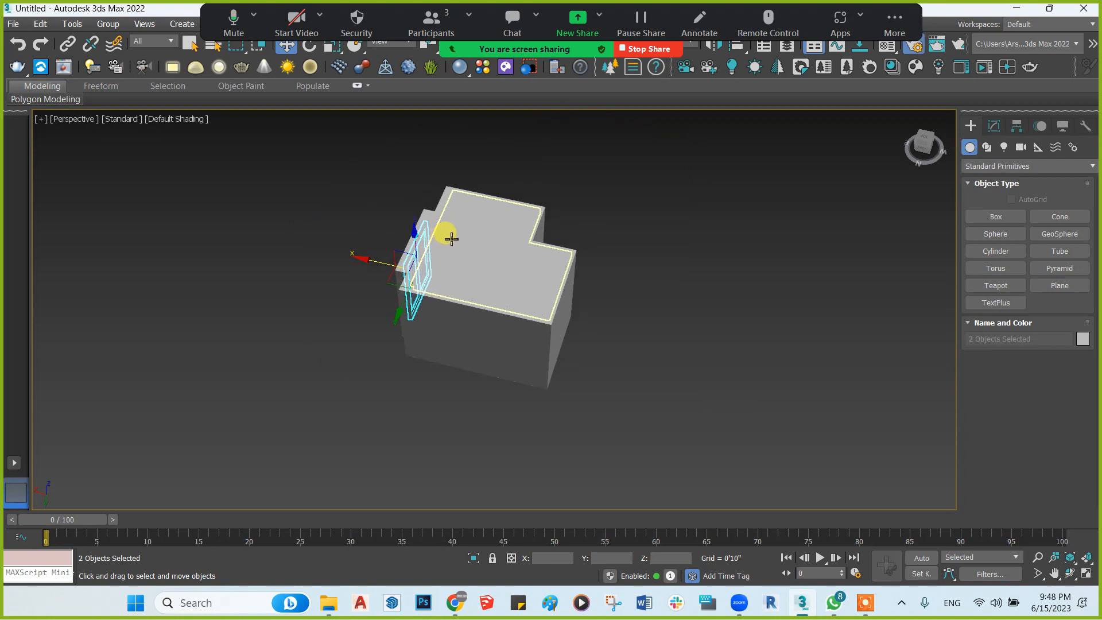
key(F10)
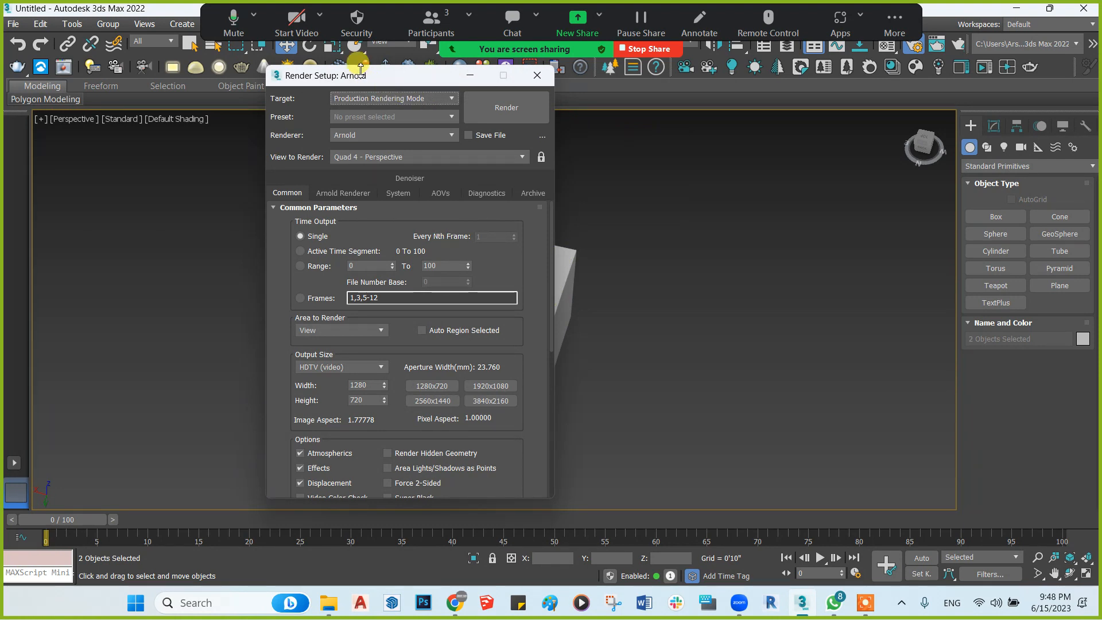
click(368, 135)
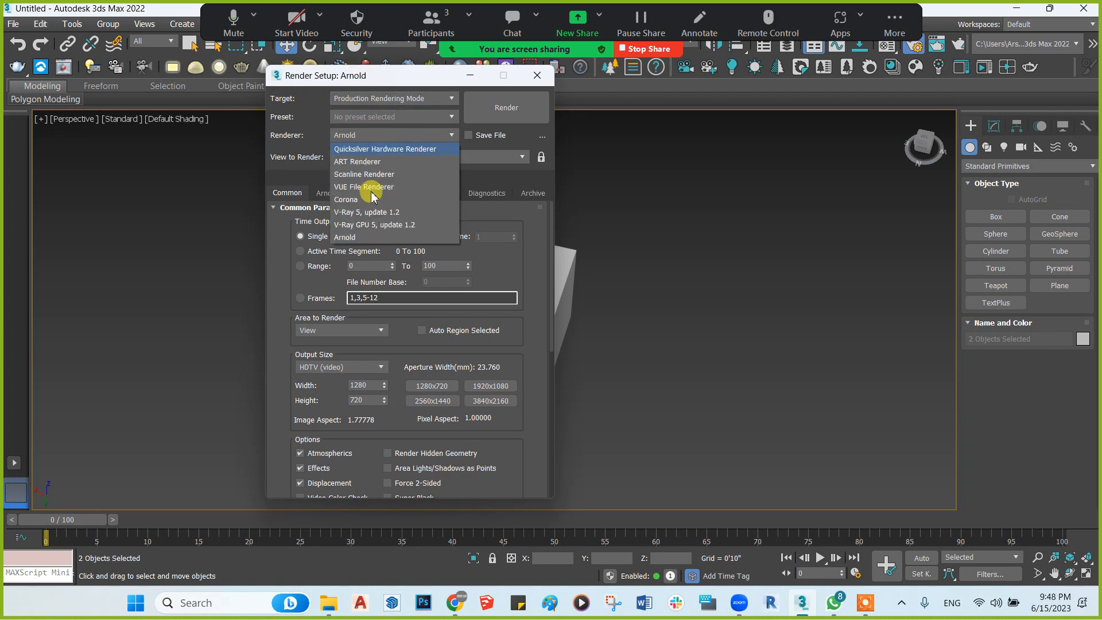
click(379, 212)
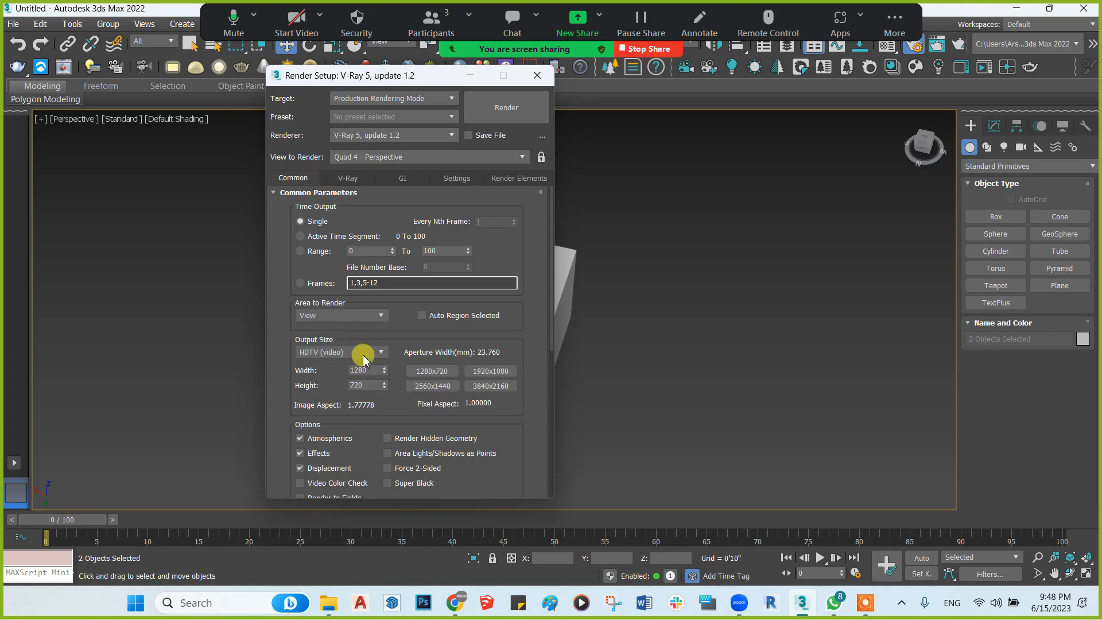
Set a custom render output size of 800 by 600 and lock the image aspect ratio
click(364, 353)
click(339, 367)
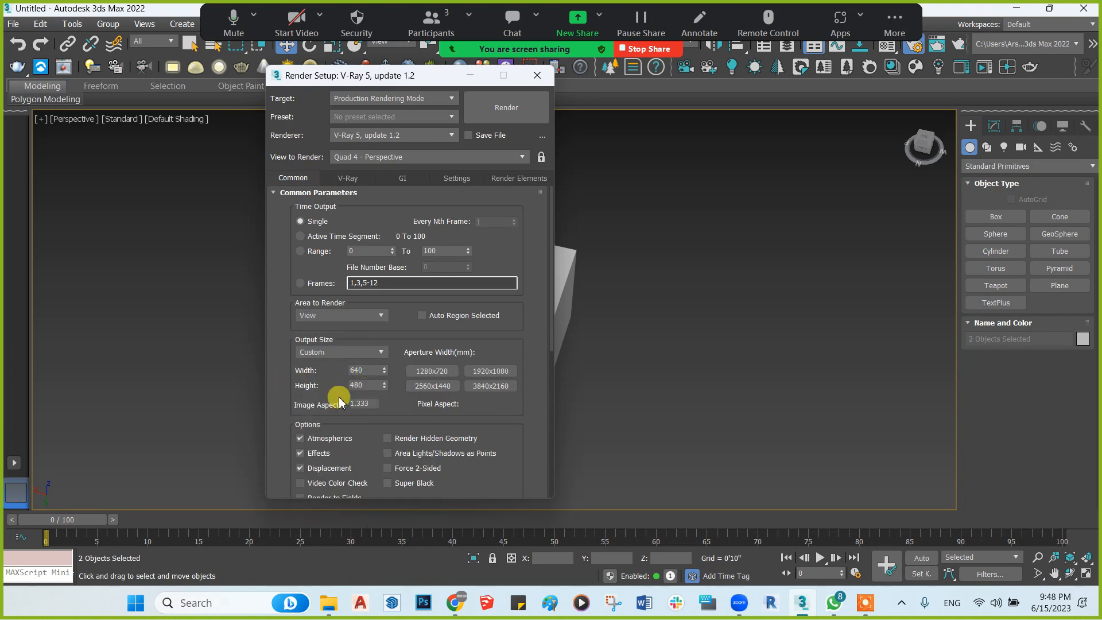
click(346, 370)
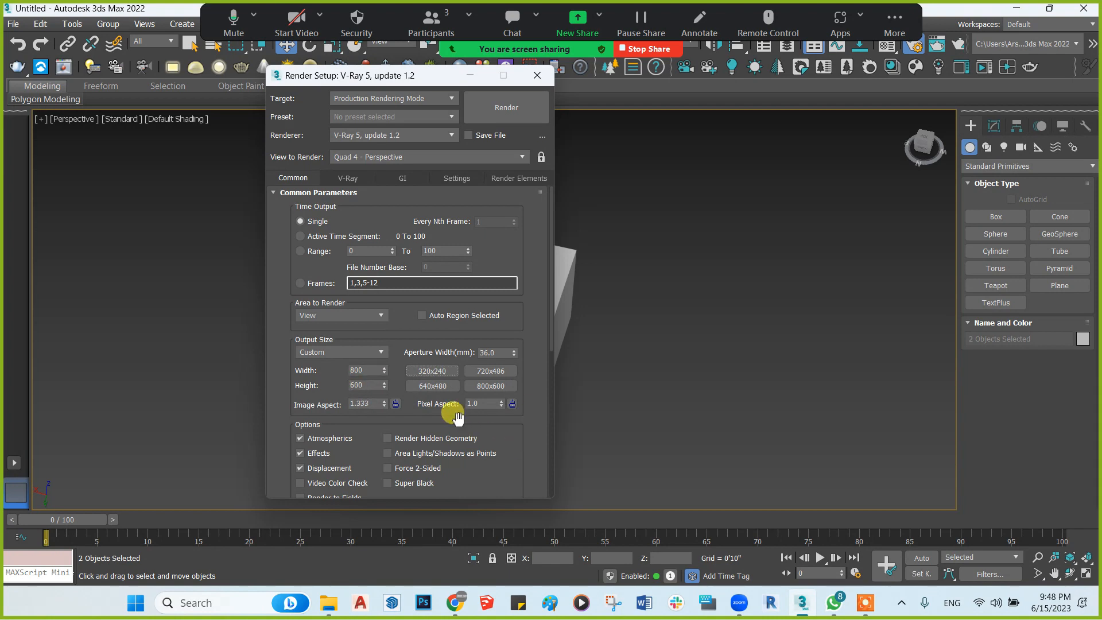
click(396, 404)
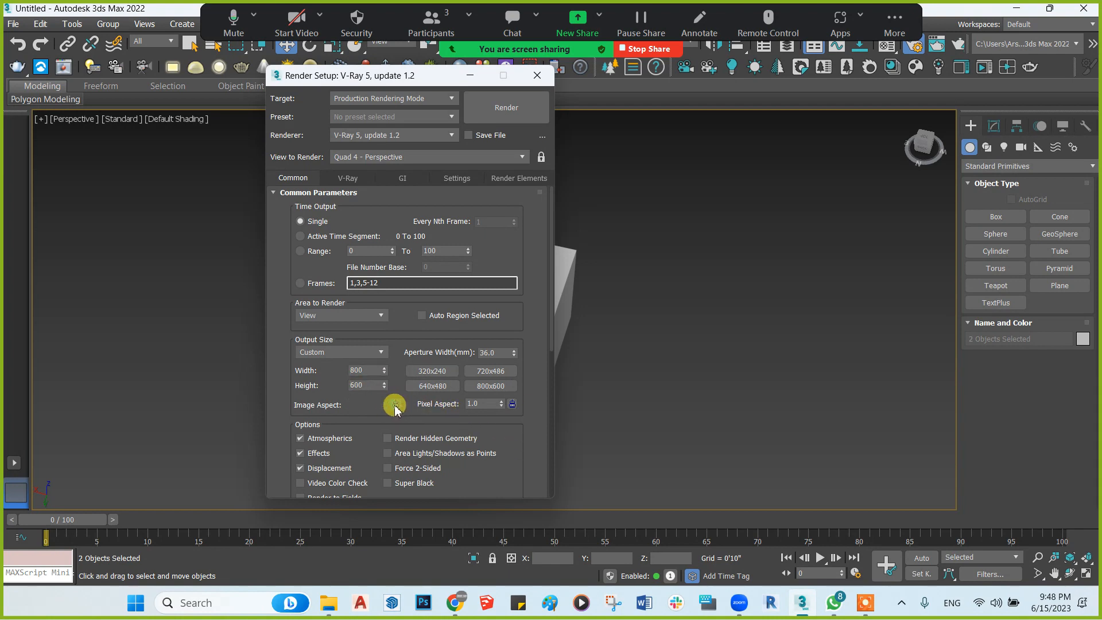
Change the V-Ray image sampler type to Bucket and set the bucket sampler's max subdivs to 5
click(331, 180)
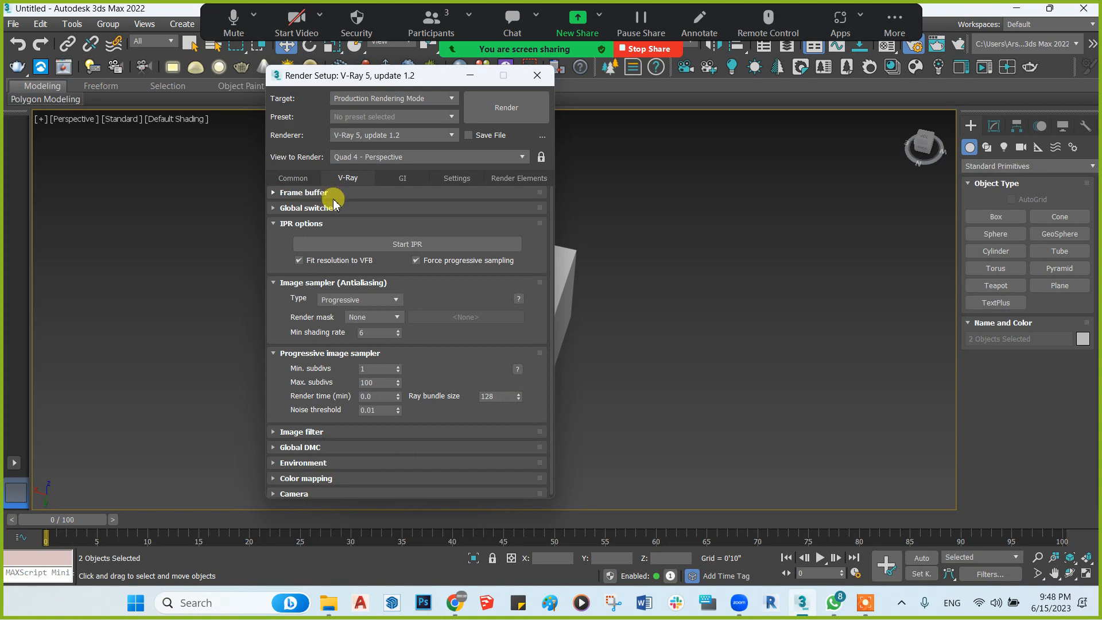
click(335, 194)
click(333, 193)
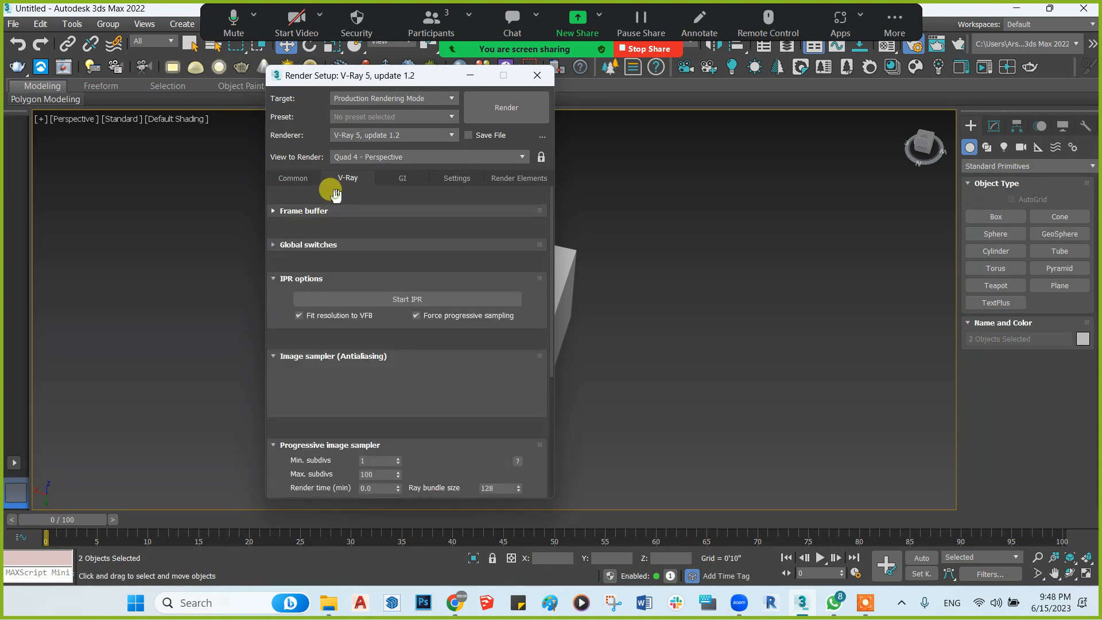
click(330, 209)
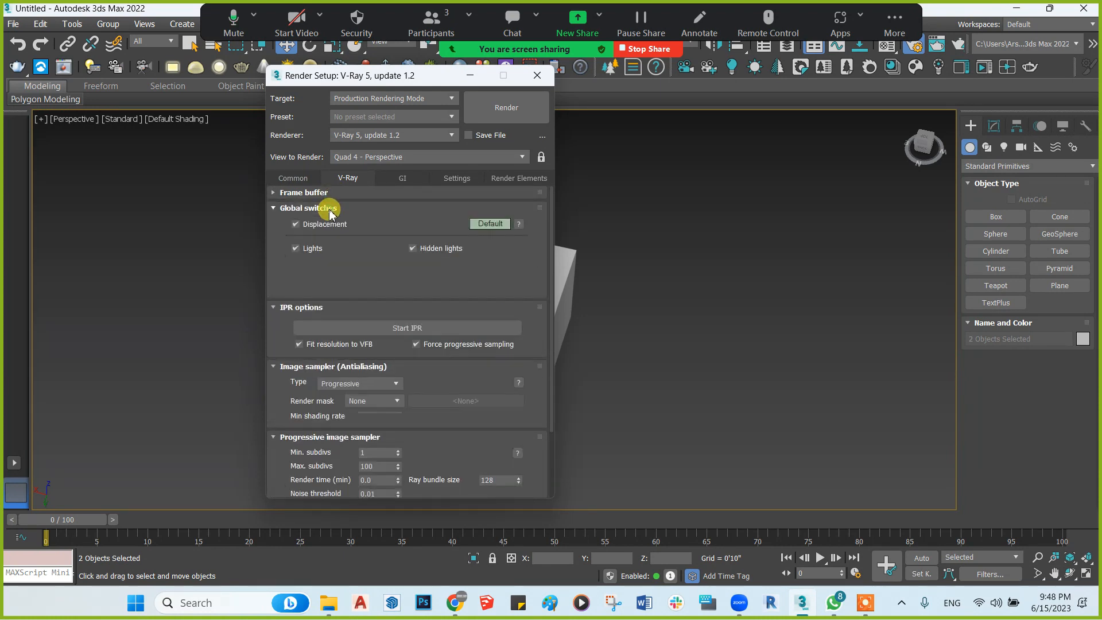
click(330, 209)
click(328, 224)
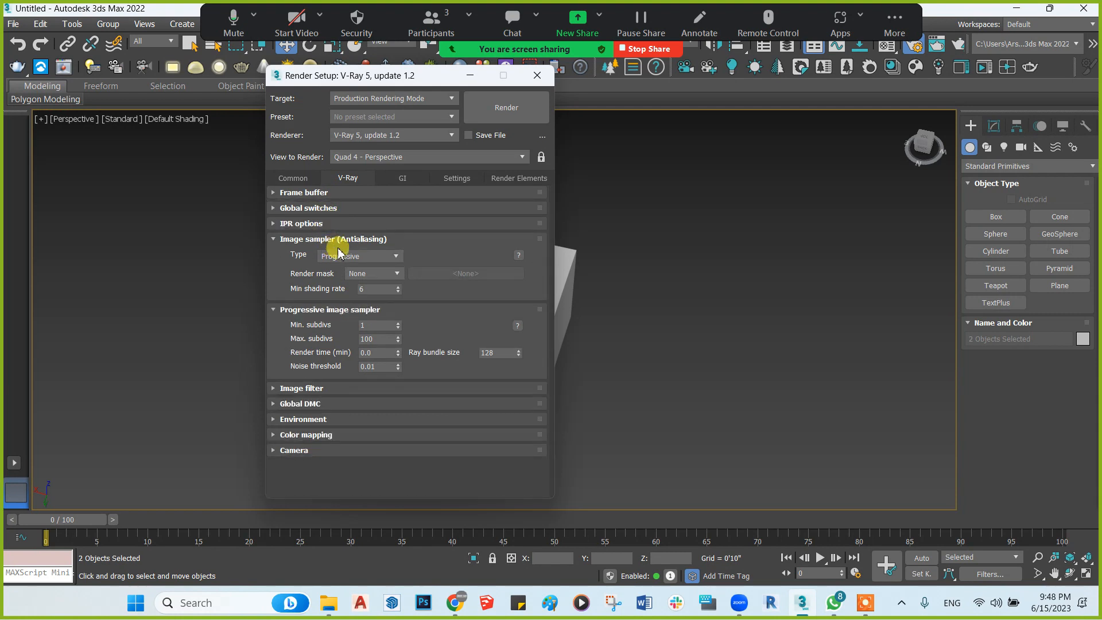
click(359, 256)
click(355, 268)
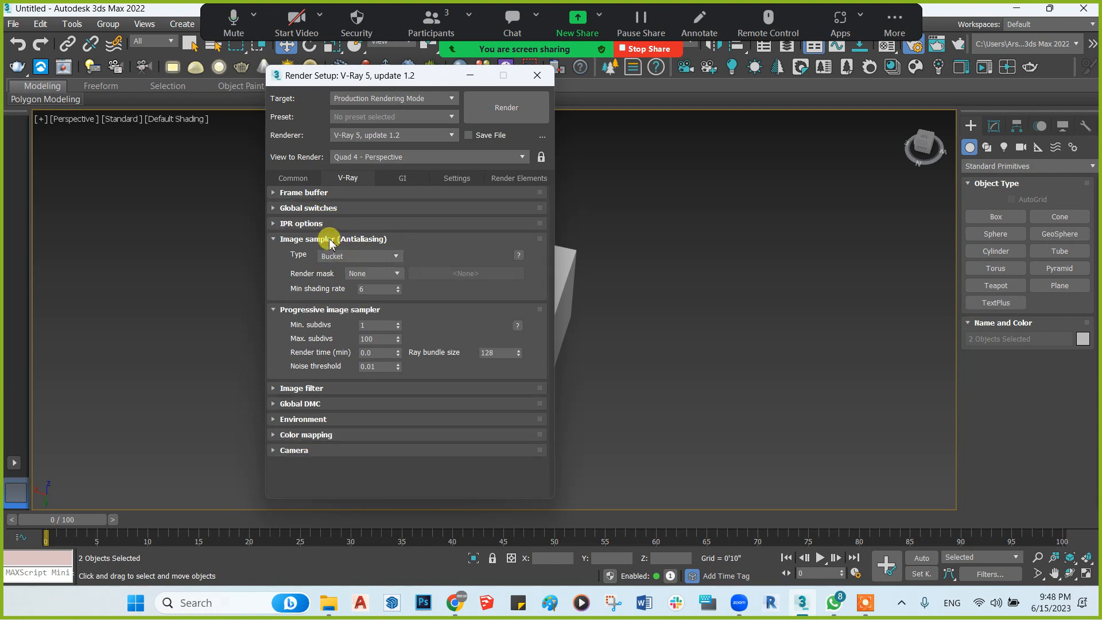
click(321, 239)
click(368, 284)
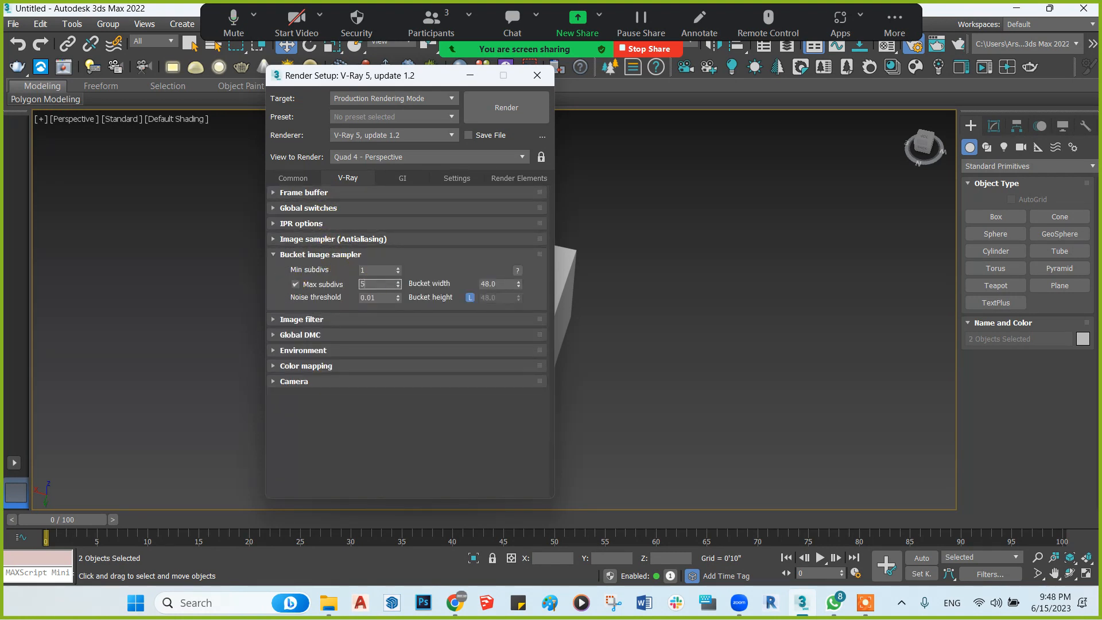
click(347, 256)
Change the V-Ray image filter to Catmull-Rom
click(315, 270)
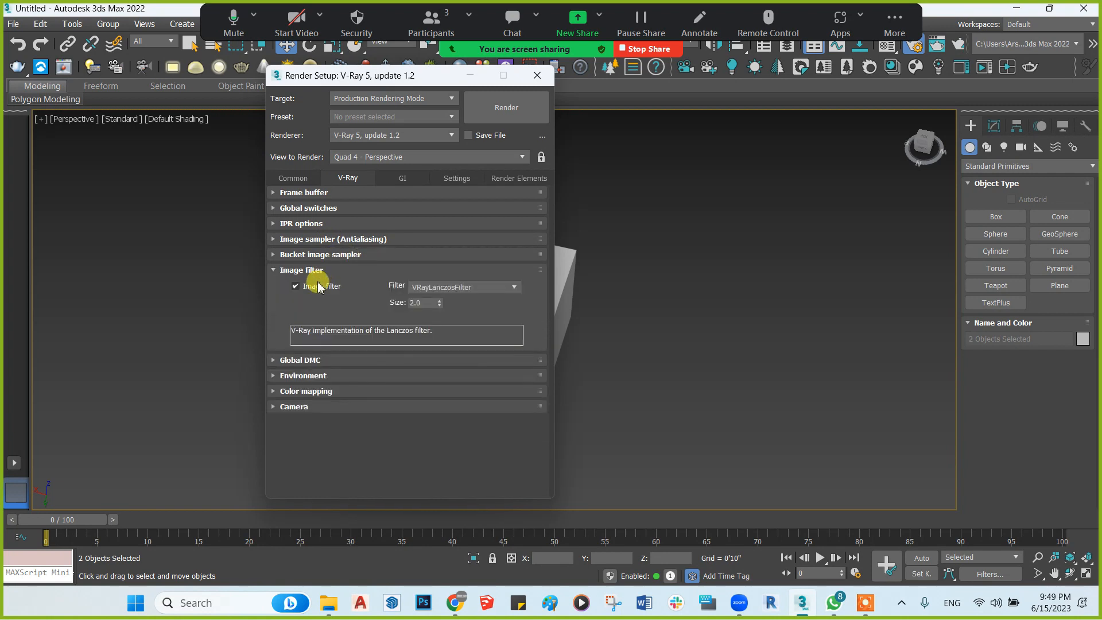
click(430, 288)
click(437, 319)
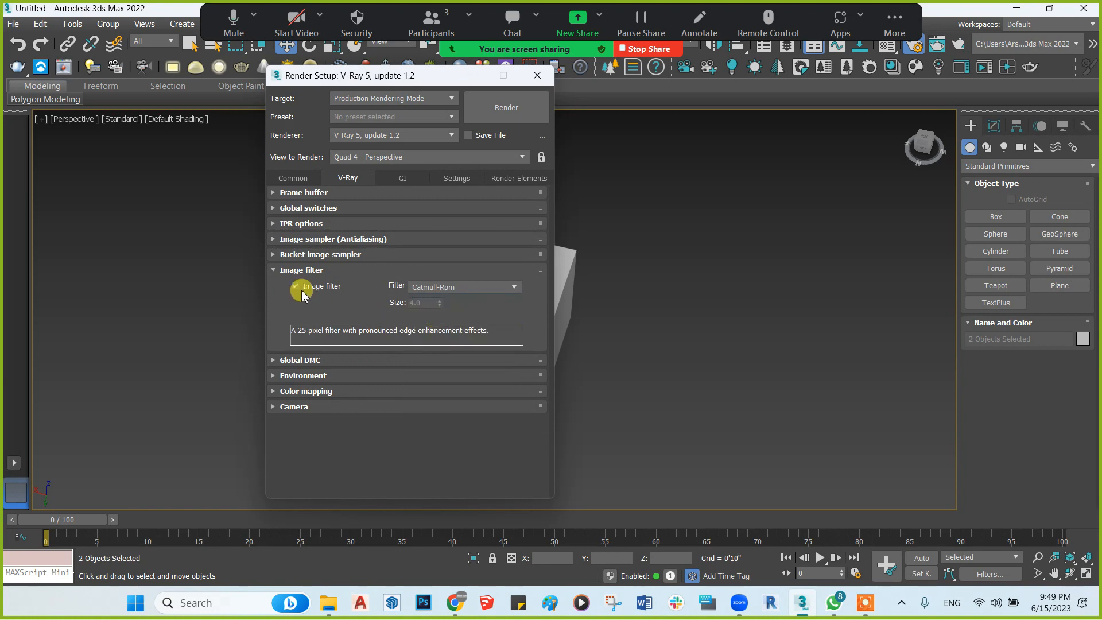
click(344, 269)
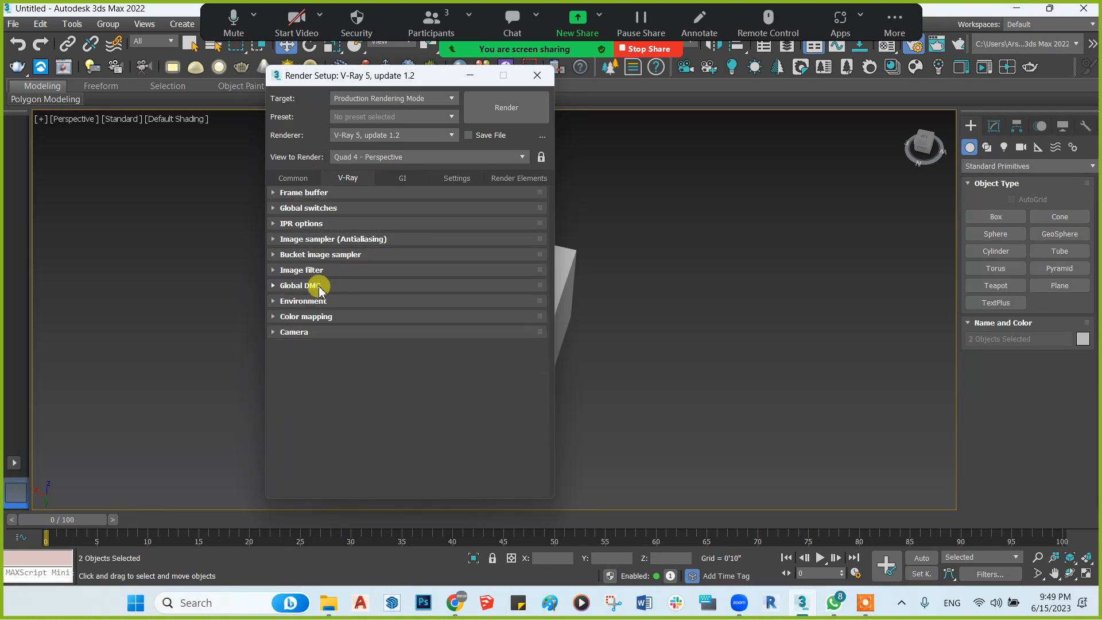
Set the color mapping type to Exponential and enable sub-pixel mapping in its advanced settings
click(315, 286)
click(315, 285)
click(315, 316)
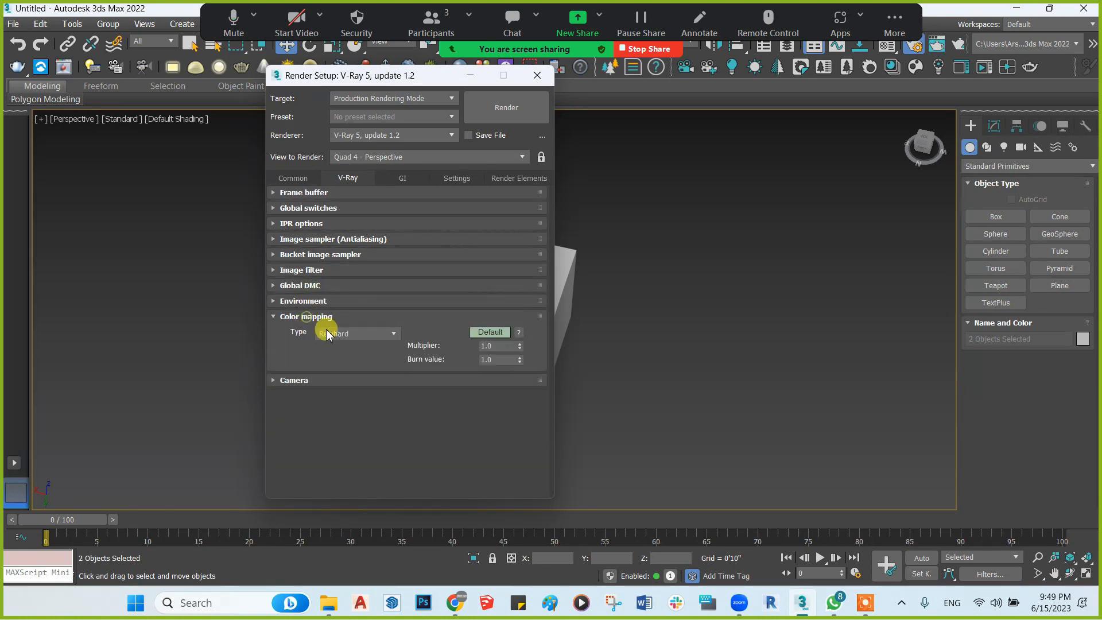
click(342, 334)
click(344, 356)
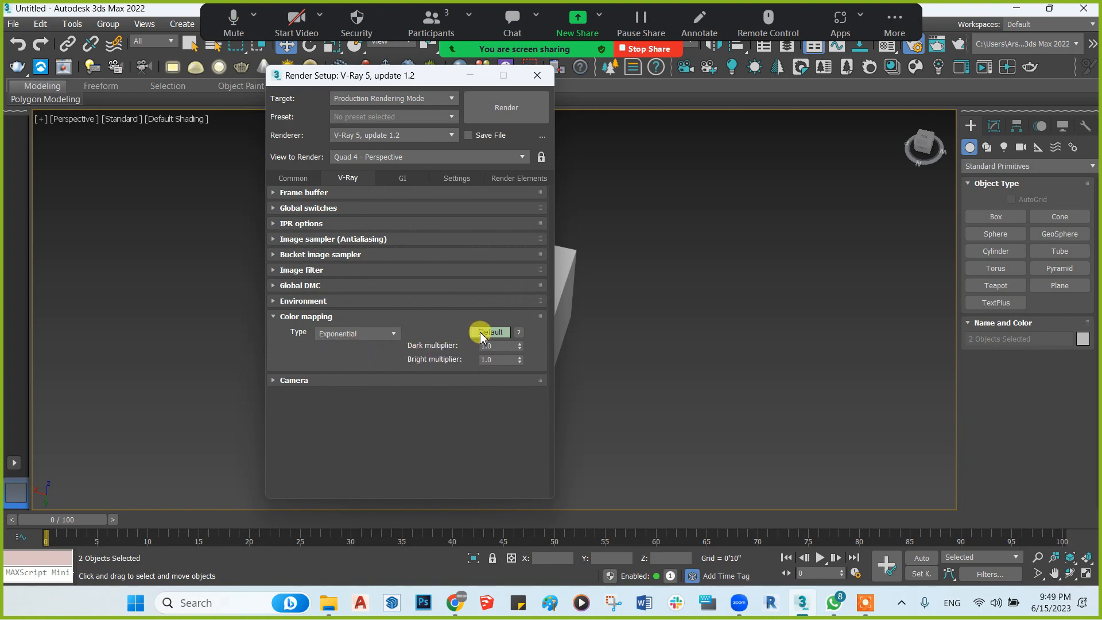
click(481, 334)
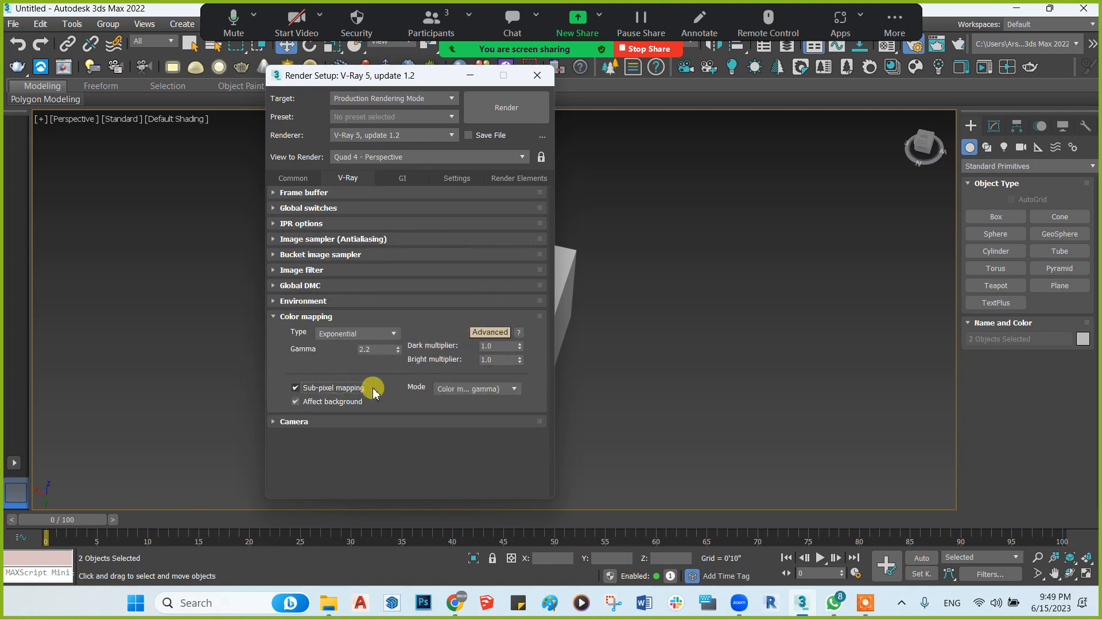
click(339, 317)
In the advanced global illumination settings, enable ambient occlusion at 0.4 and set the primary engine to Irradiance map
click(402, 178)
click(396, 192)
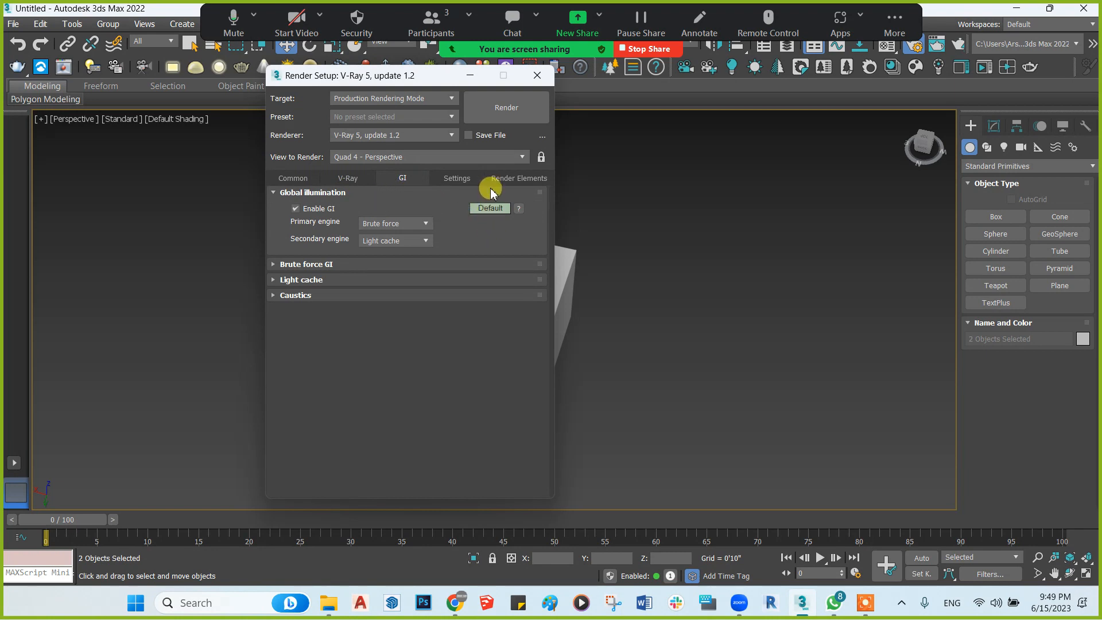
click(486, 208)
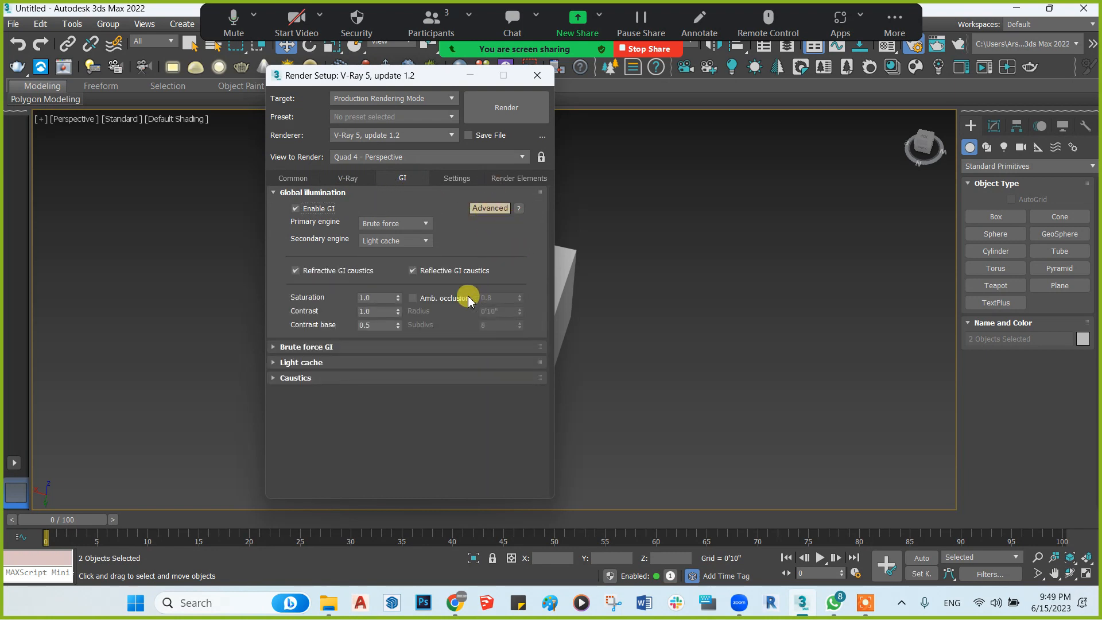
double_click(497, 298)
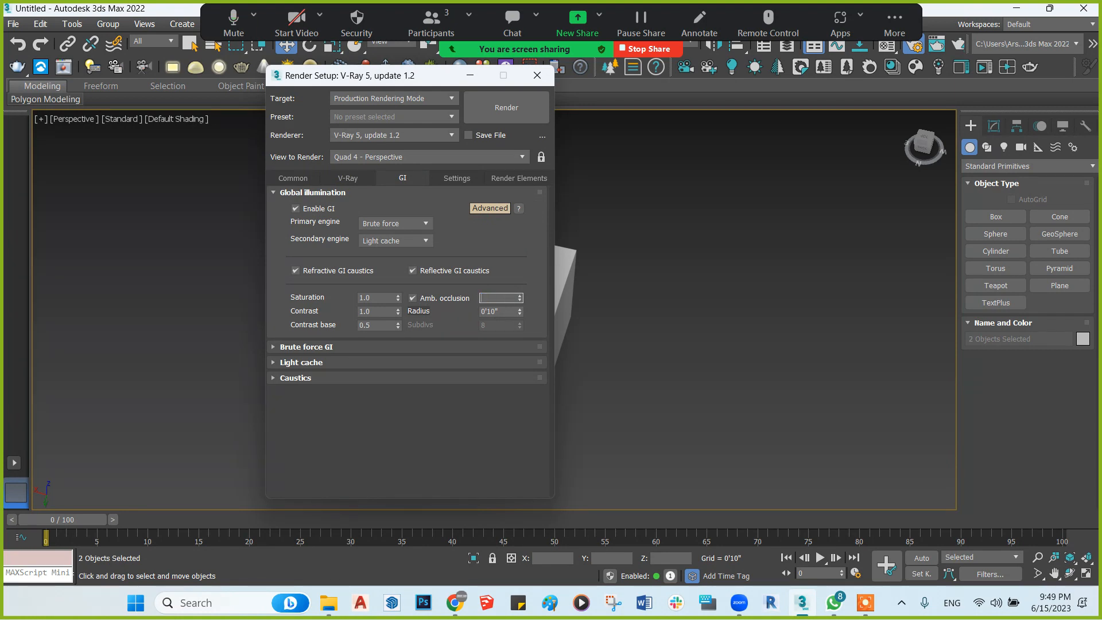
text(0.4)
click(395, 223)
click(391, 236)
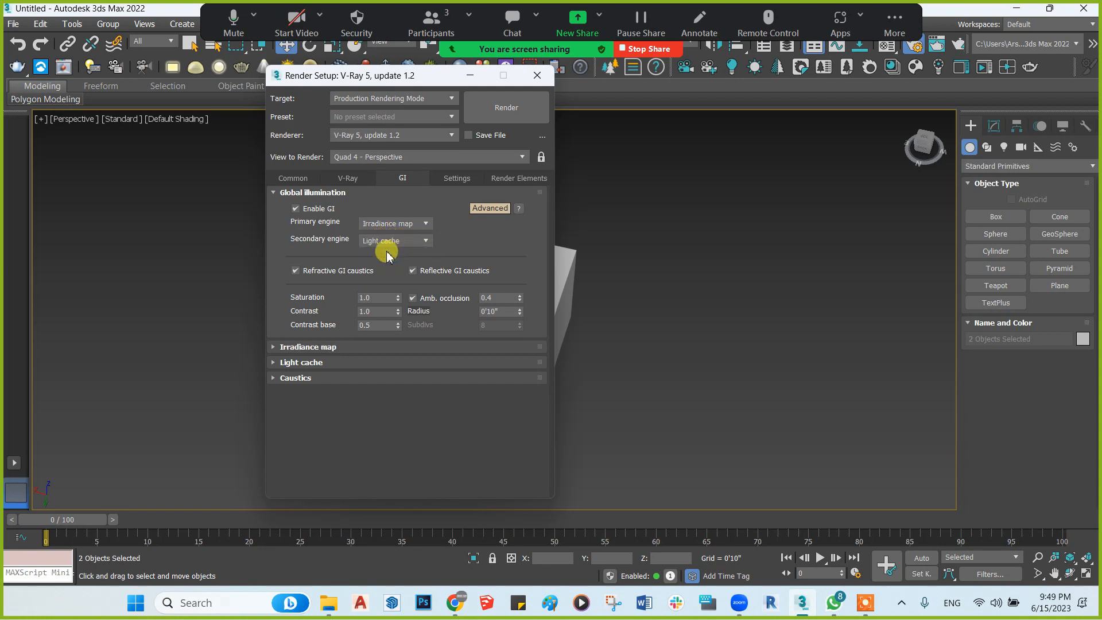
click(363, 193)
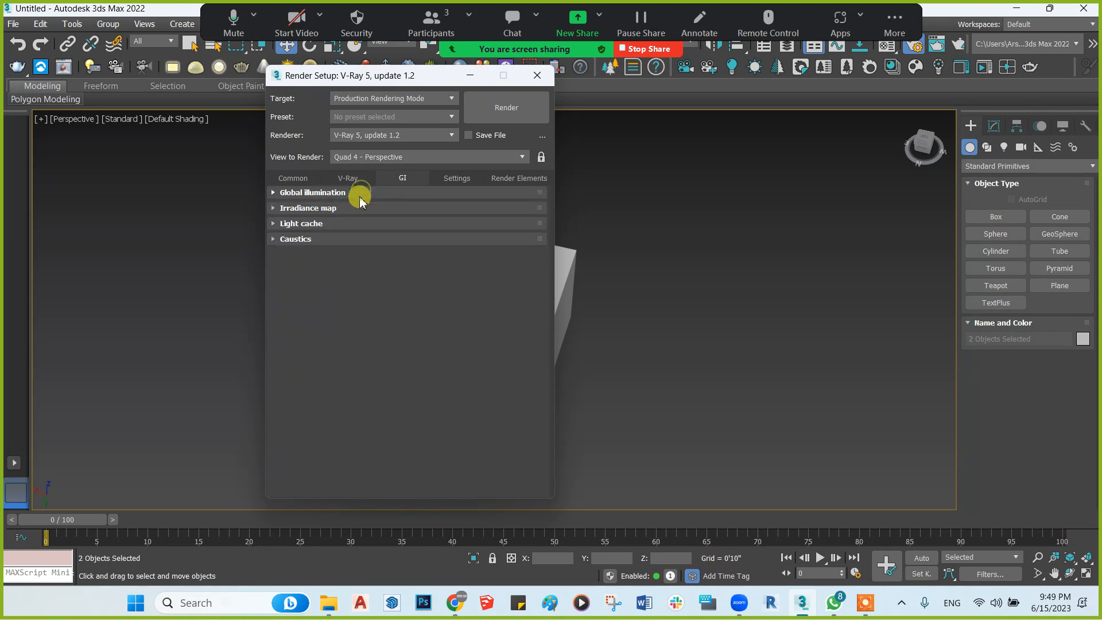
Set the irradiance map's current preset to Low
click(363, 207)
click(380, 225)
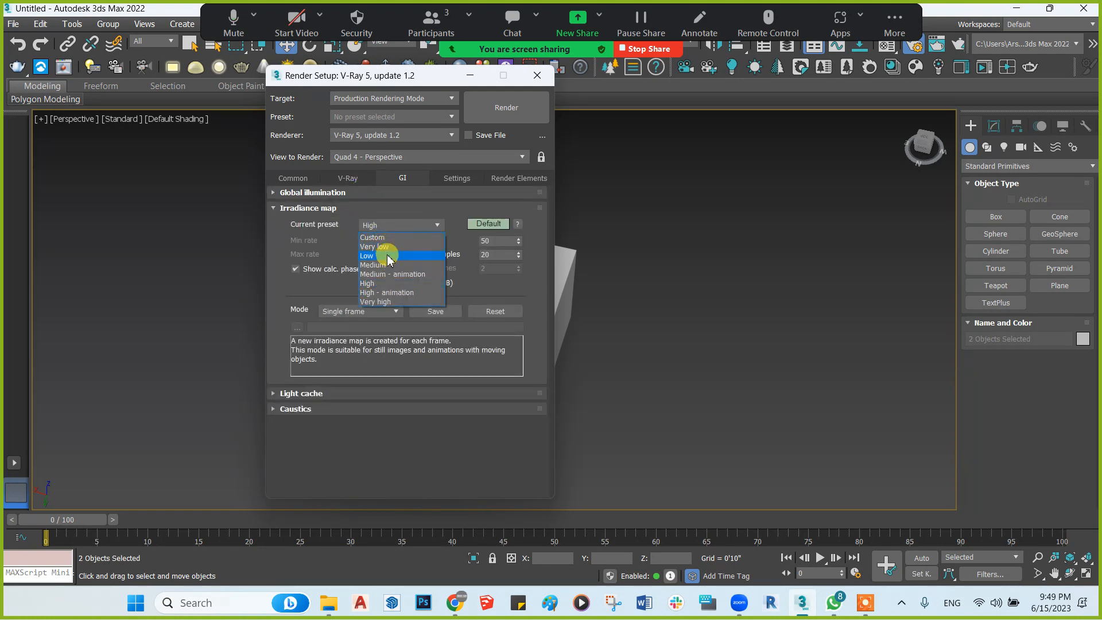
click(321, 226)
click(321, 208)
Set the light cache subdivs to 800 and the V-Ray system's dynamic memory limit to 8000 MB
click(327, 224)
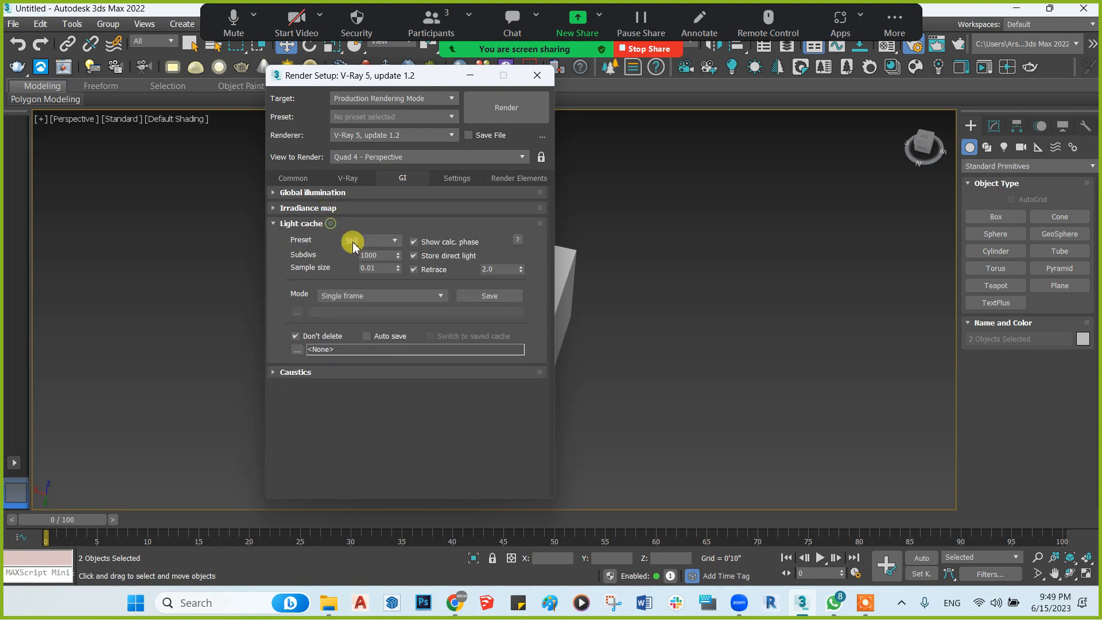
drag(379, 254, 295, 252)
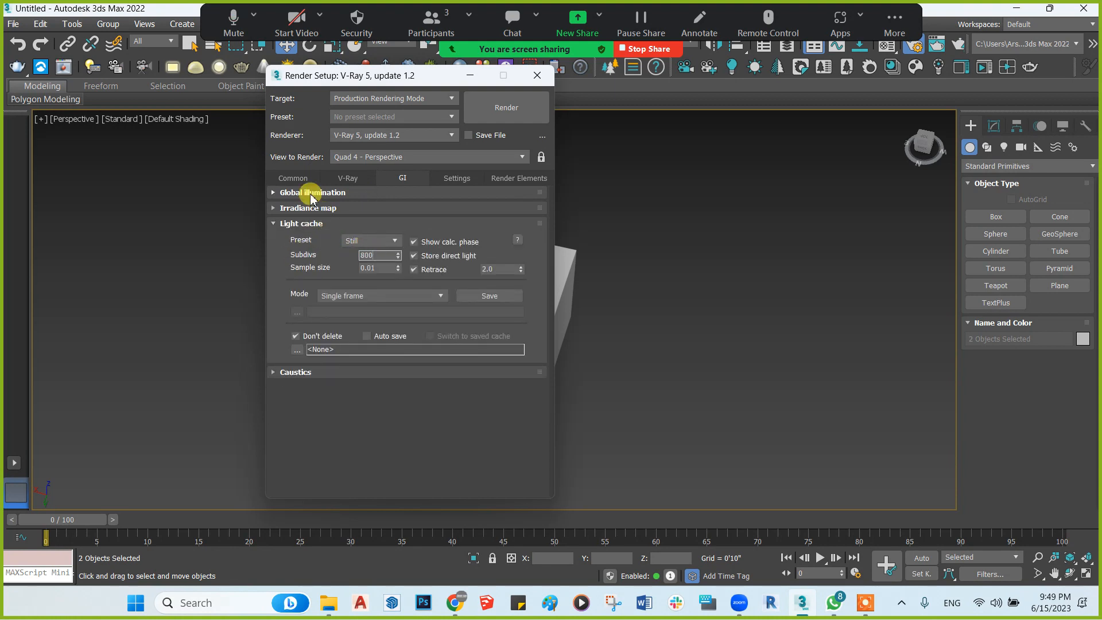
key(Tab)
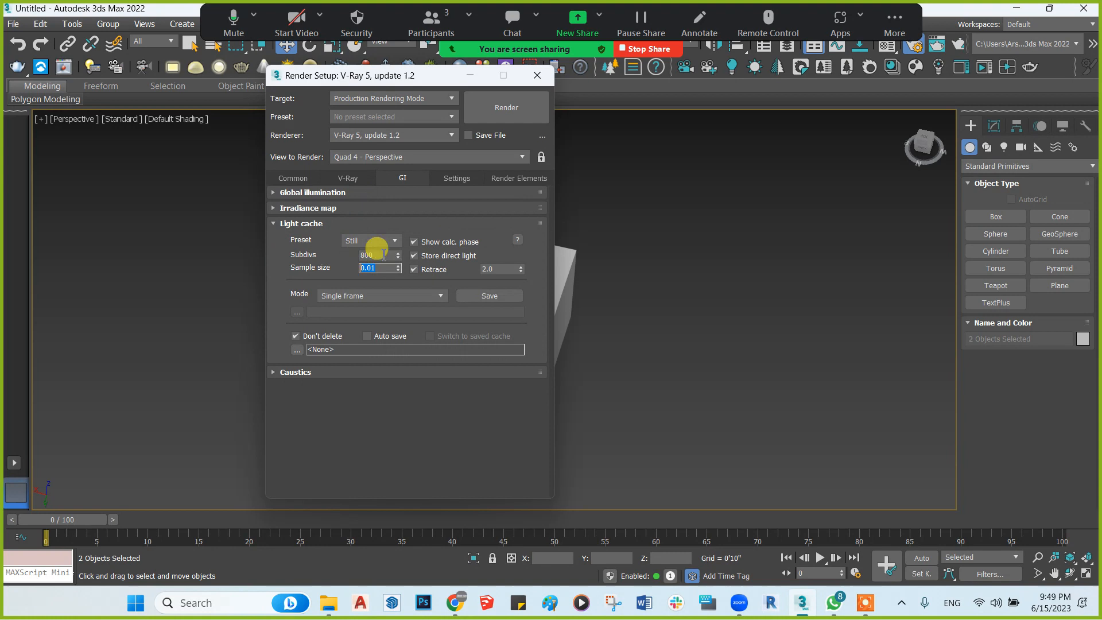
click(343, 227)
click(448, 178)
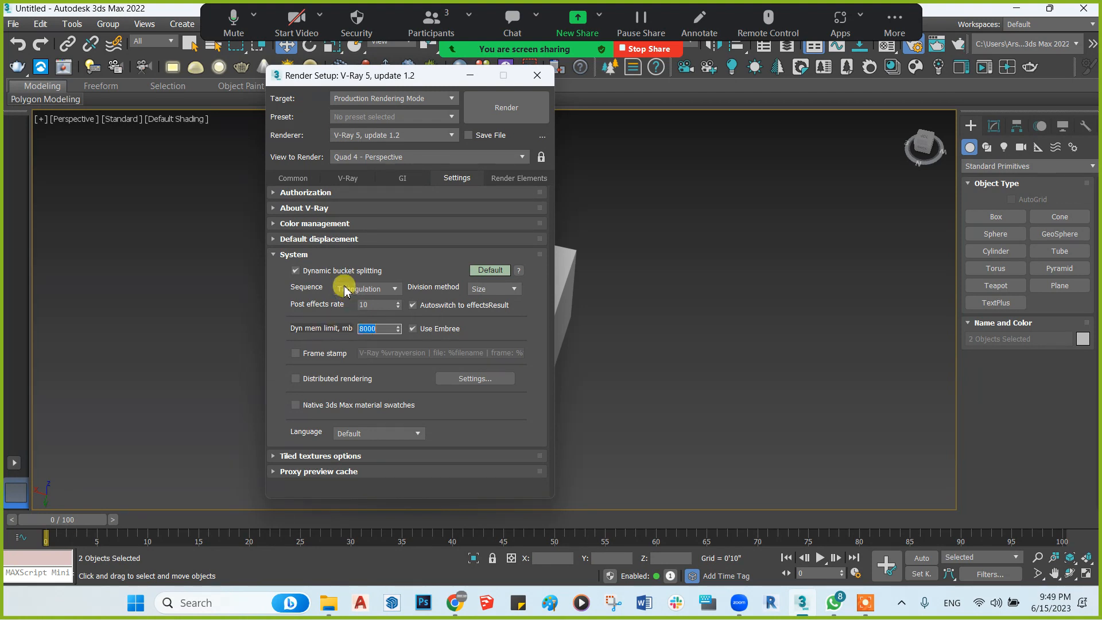
click(324, 256)
Add a VRayDenoiser render element with its Enable option turned off, and close the render setup
click(517, 178)
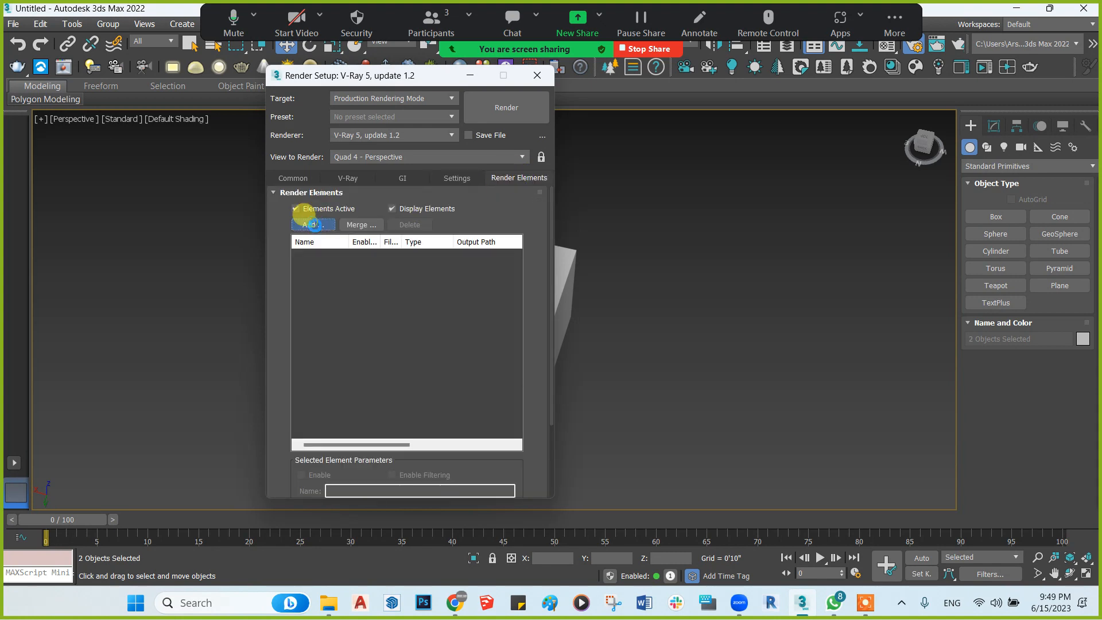
click(315, 224)
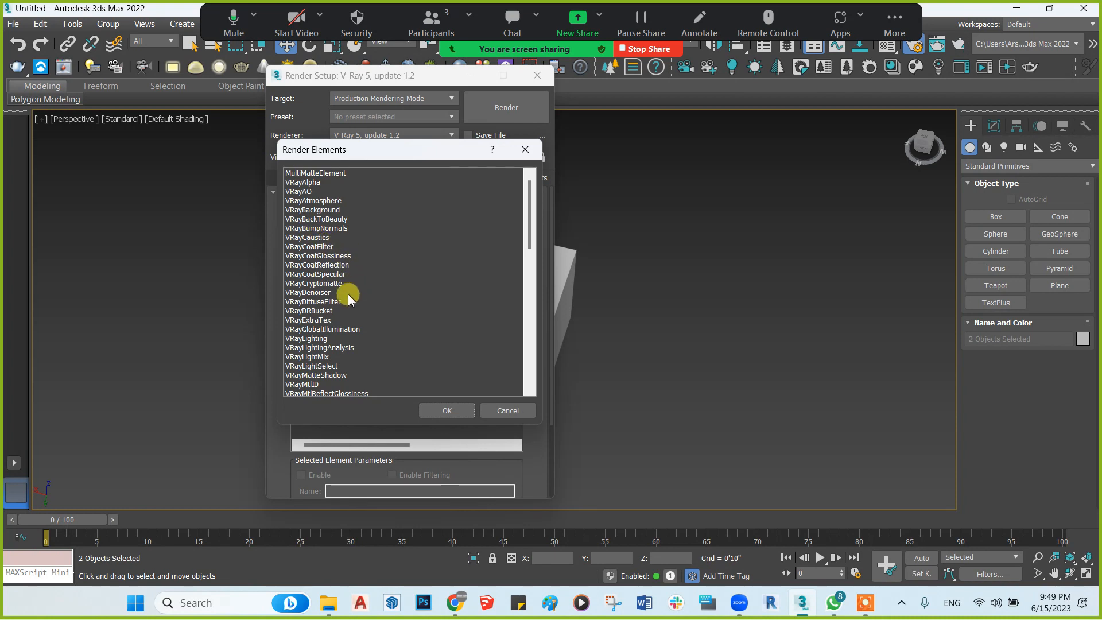
click(299, 292)
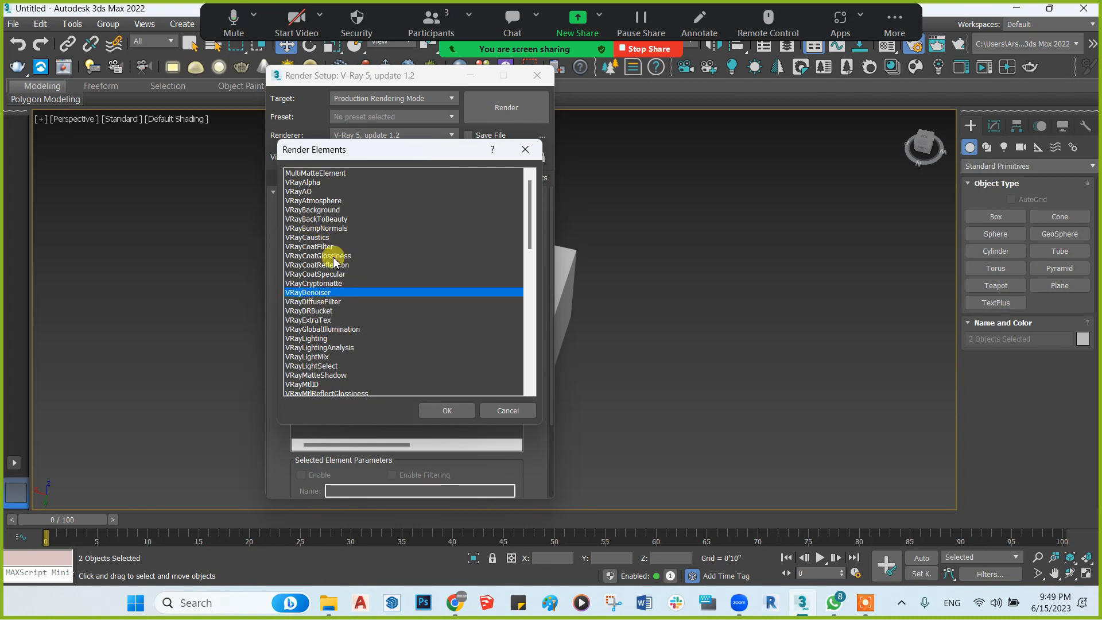
click(439, 409)
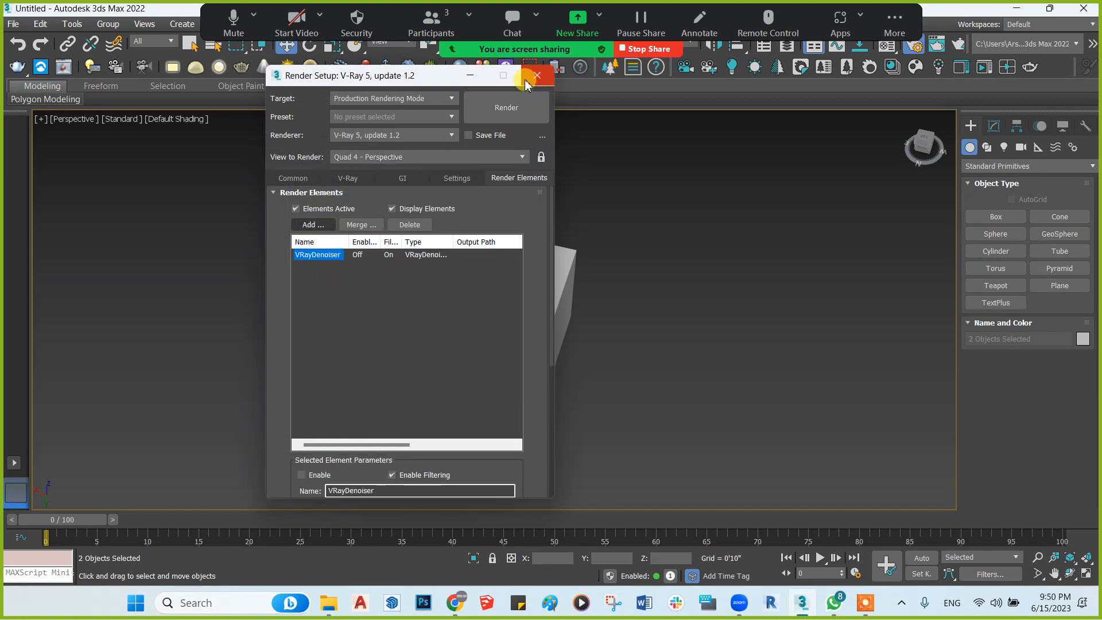
key(F10)
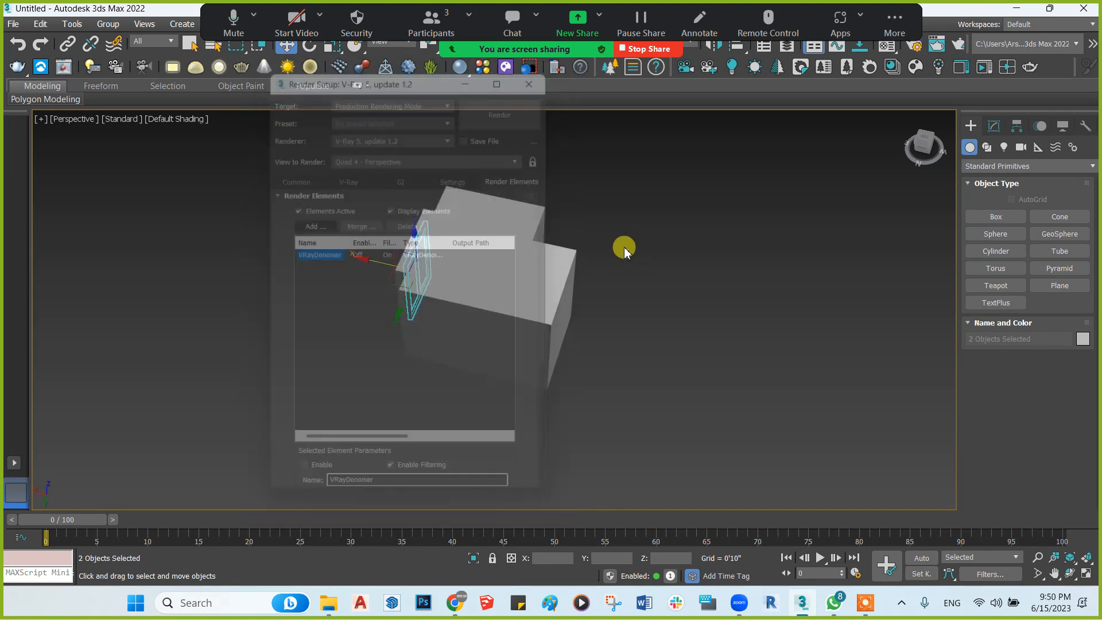
click(625, 253)
alt+middle_drag(416, 270, 474, 274)
key(m)
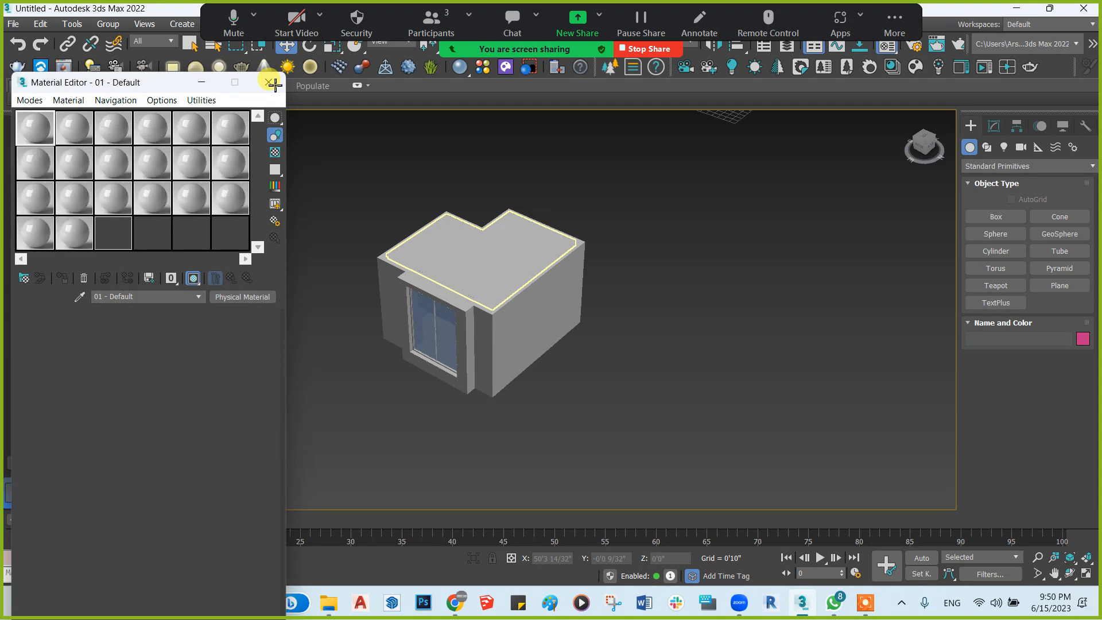
click(272, 86)
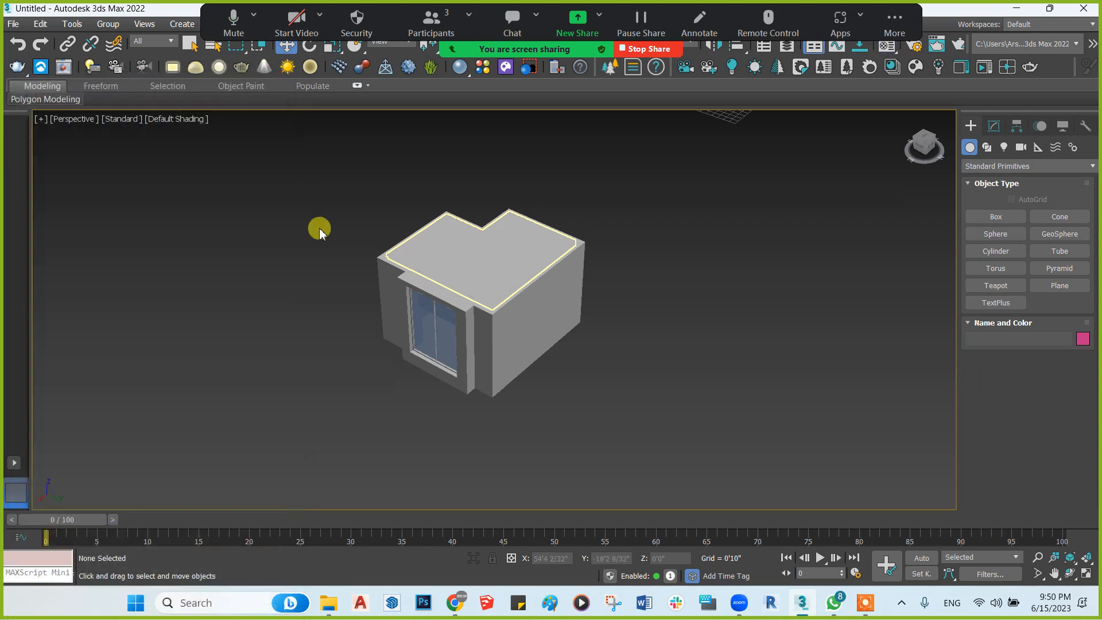
Place a targeted Physical camera in the Top view, from the room's cabinet side toward the opposite wall, with a target distance of about 14 feet
key(alt+w)
key(alt+w)
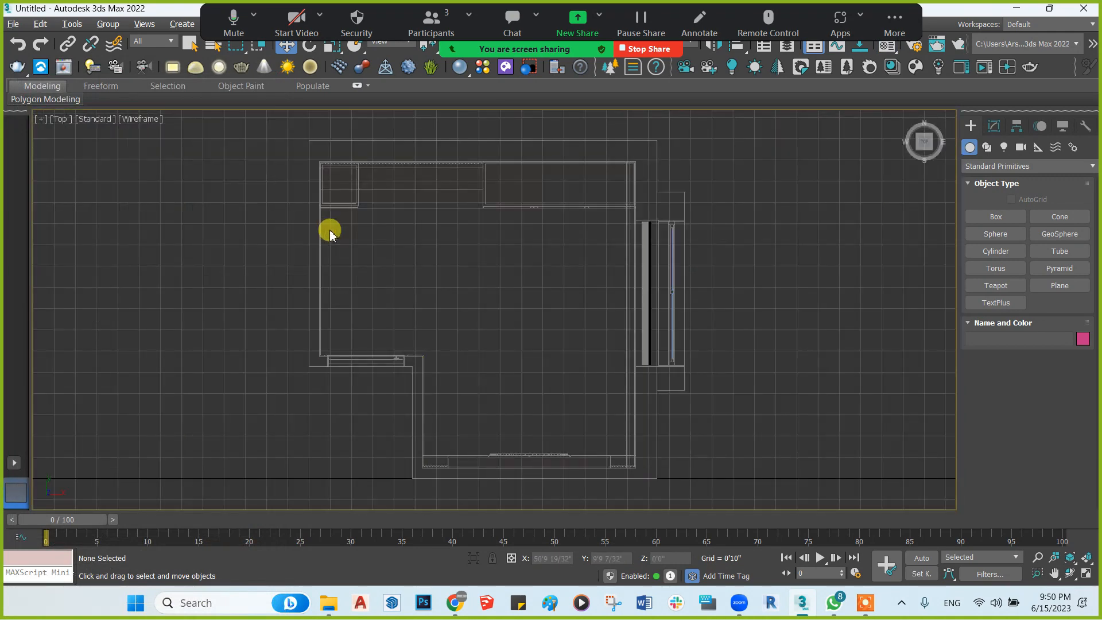
scroll(330, 235, down, 3)
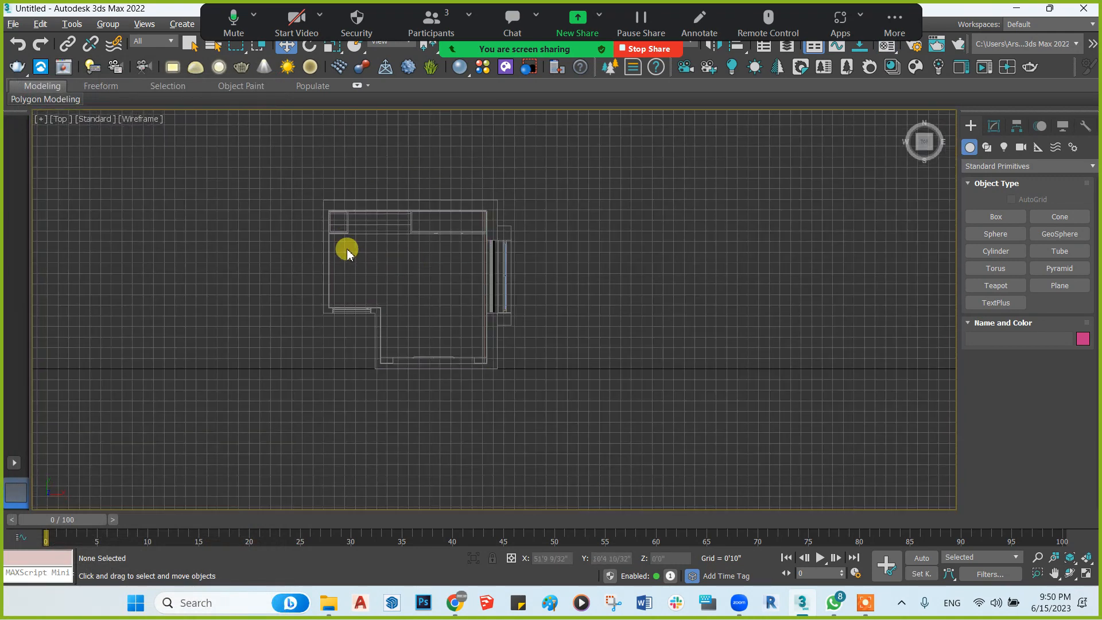
scroll(347, 249, up, 2)
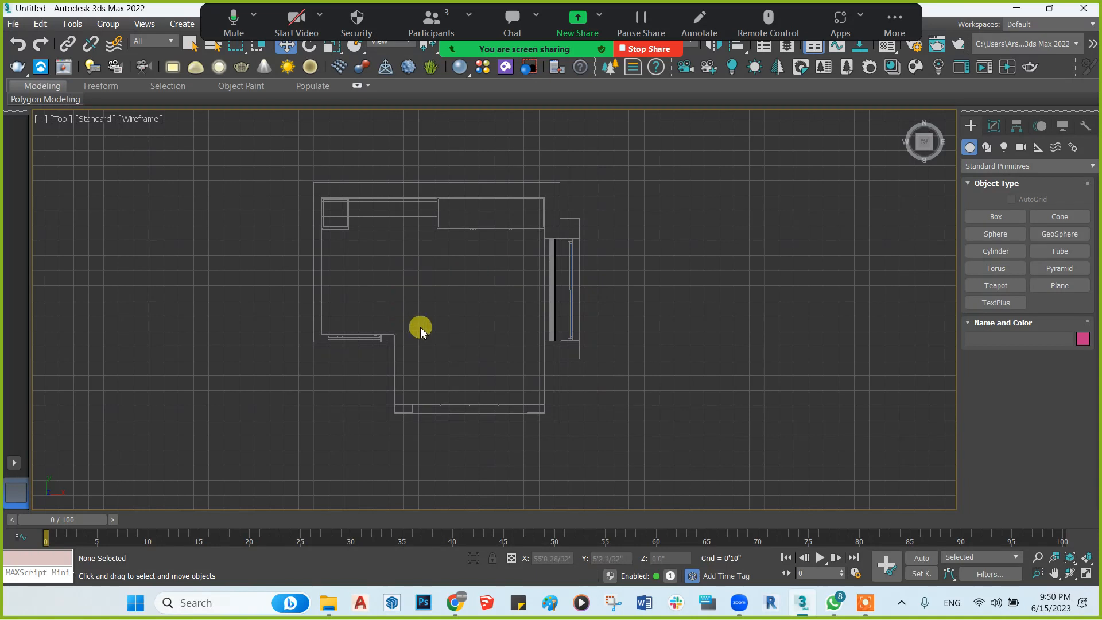
middle_drag(473, 223, 509, 236)
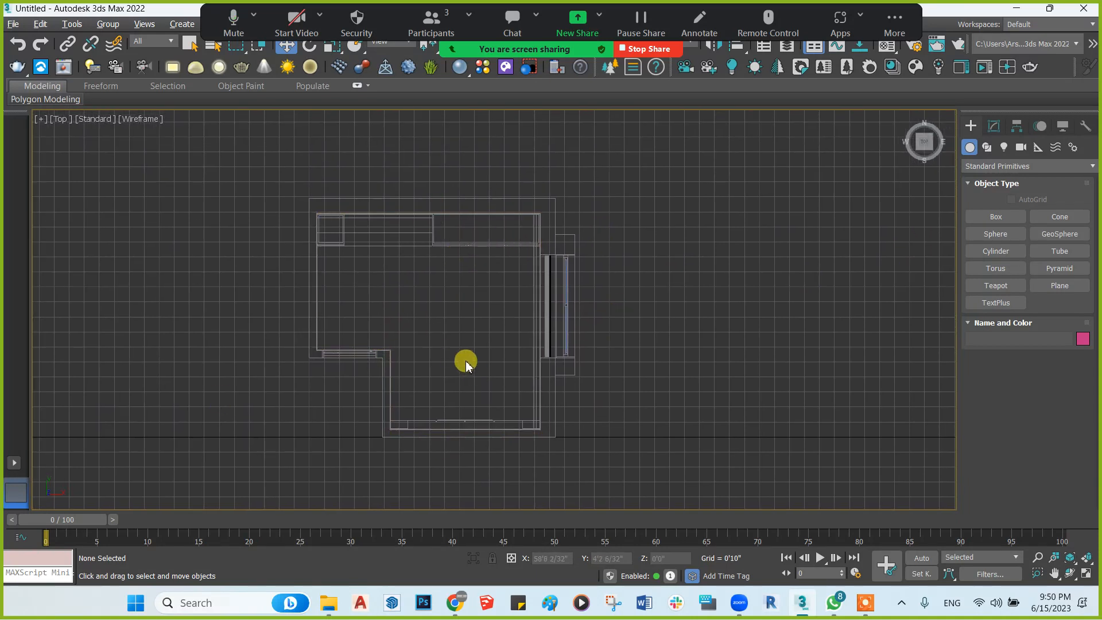
click(1020, 148)
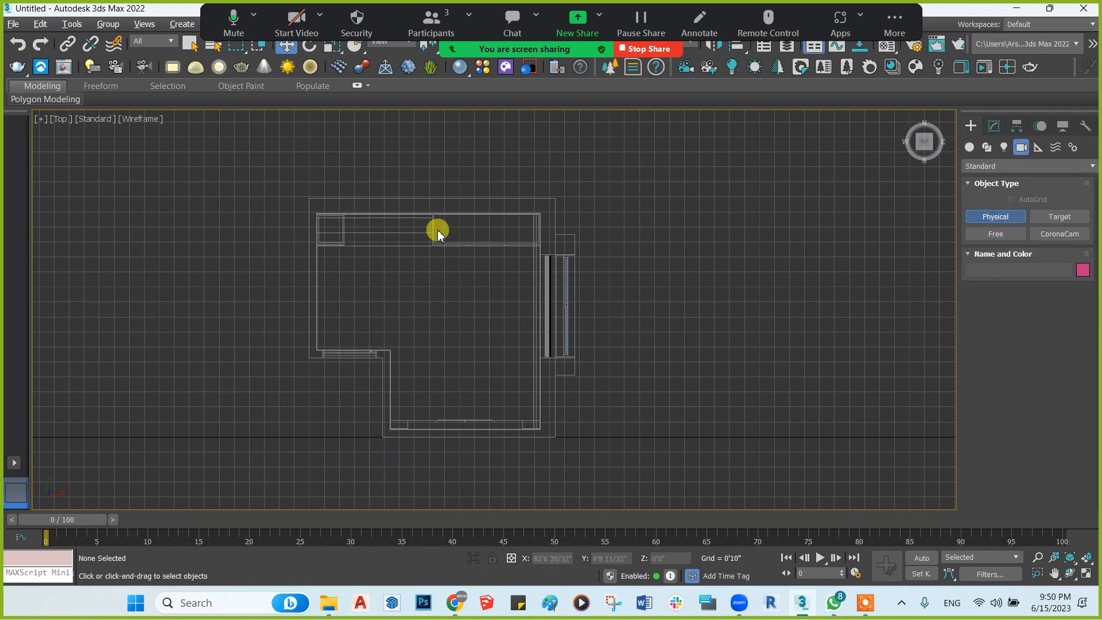
scroll(429, 264, up, 2)
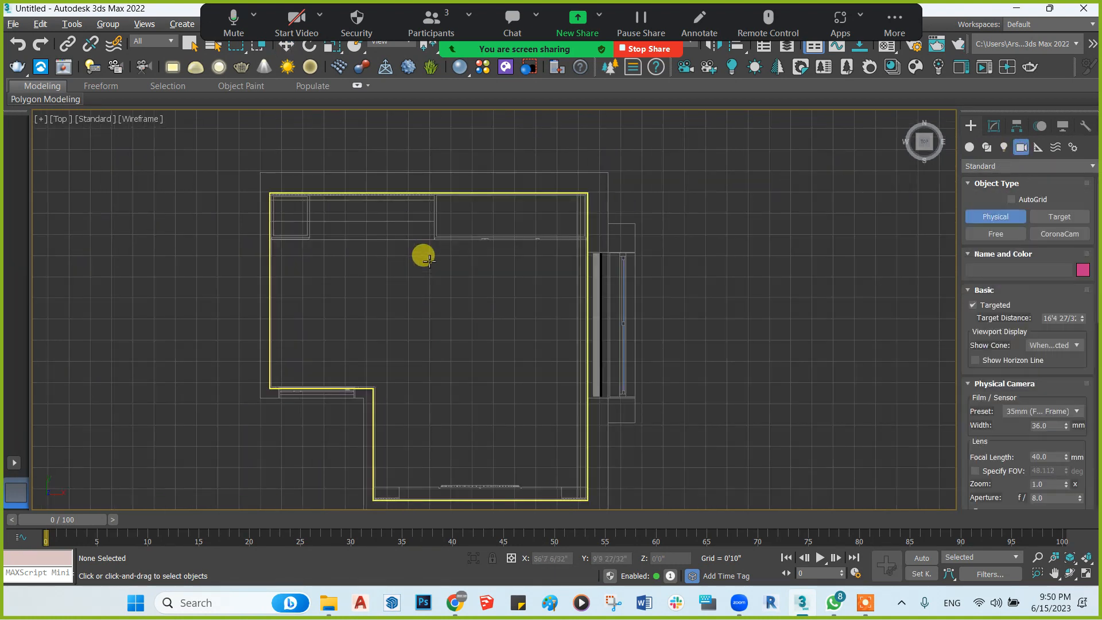
middle_drag(448, 320, 422, 287)
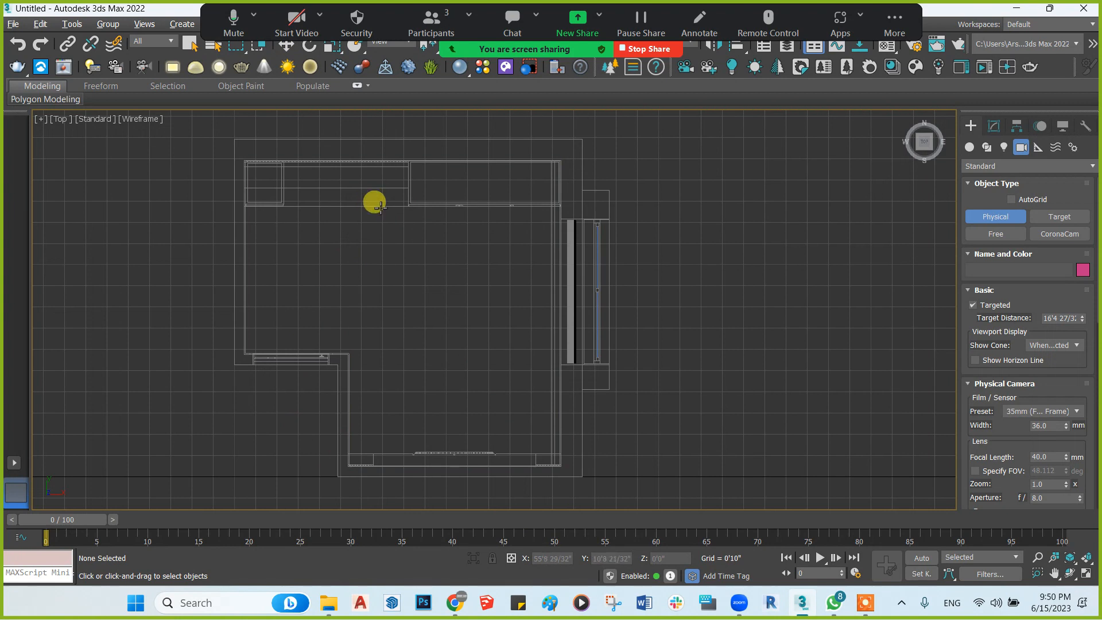
drag(384, 224, 488, 551)
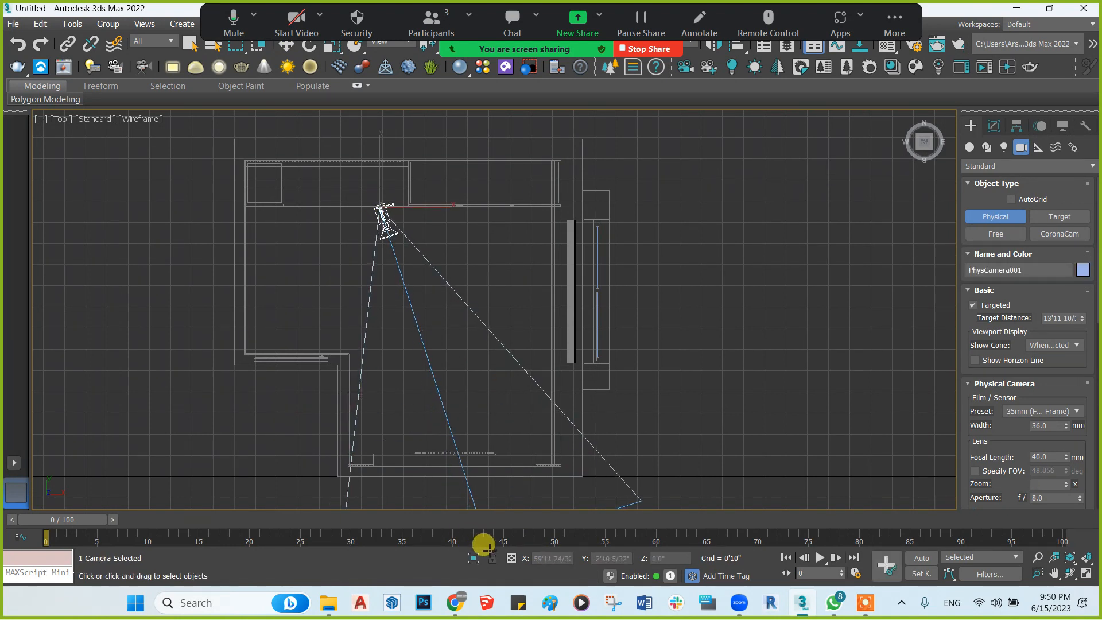
key(w)
Switch the maximized Perspective viewport to the new camera's view and raise the camera to a height of about 2'6"
middle_drag(494, 377, 483, 383)
key(alt+w)
right_click(603, 379)
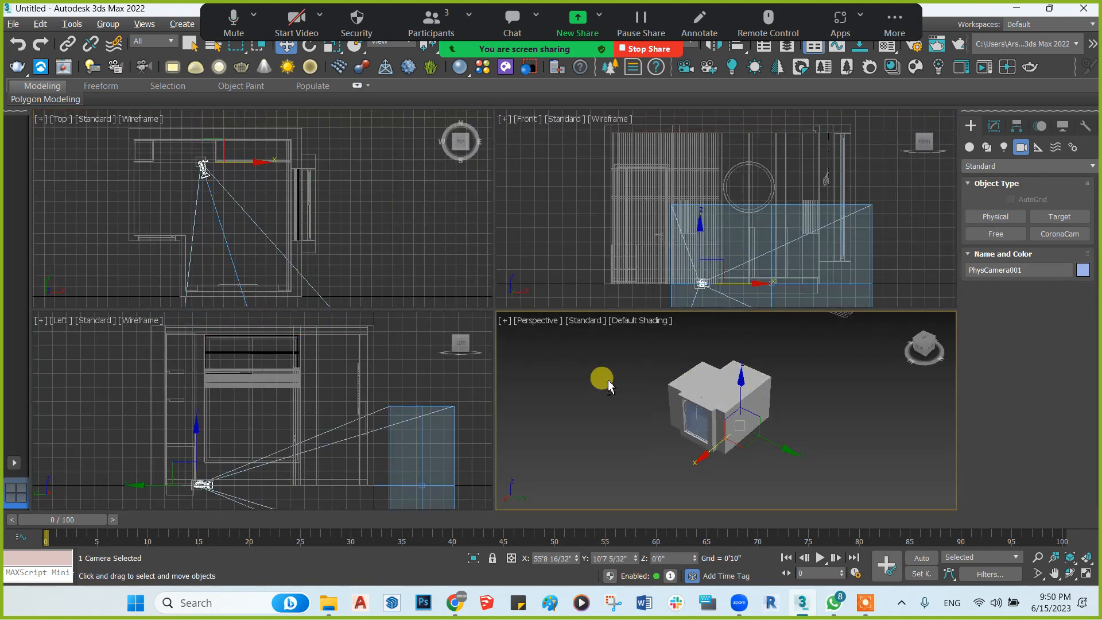
key(alt+w)
scroll(503, 291, down, 2)
scroll(516, 306, up, 5)
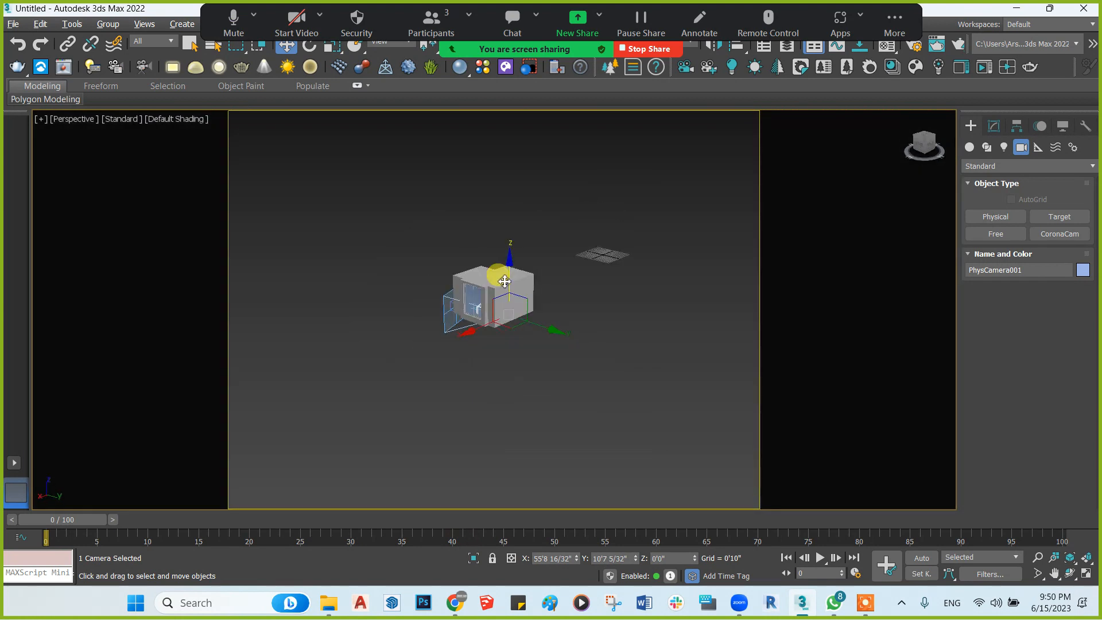
scroll(516, 307, up, 2)
key(c)
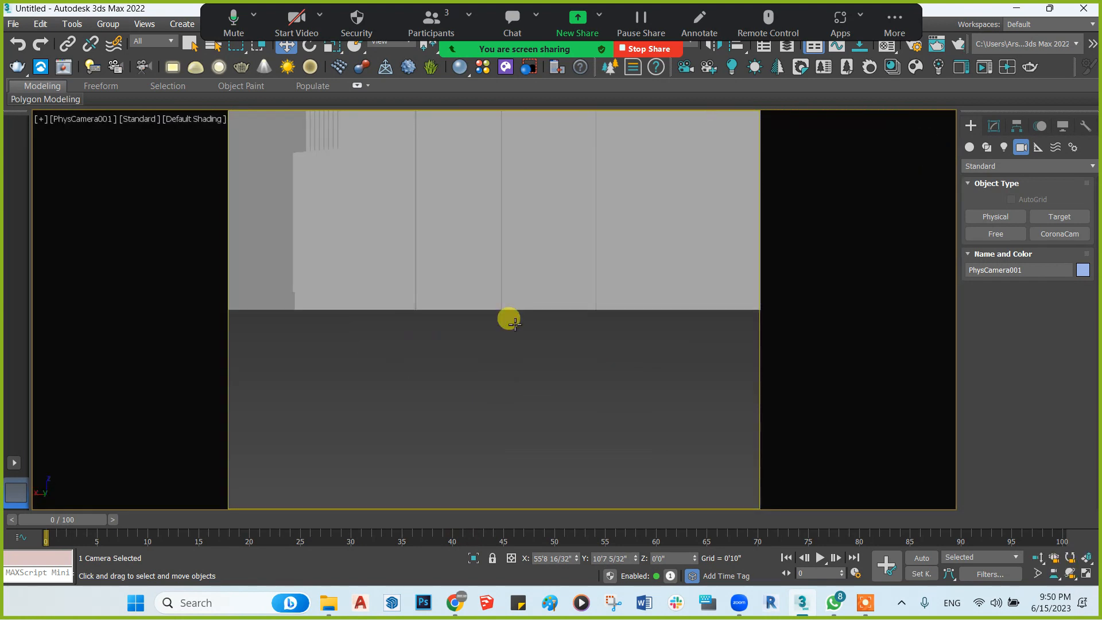
middle_drag(502, 275, 494, 290)
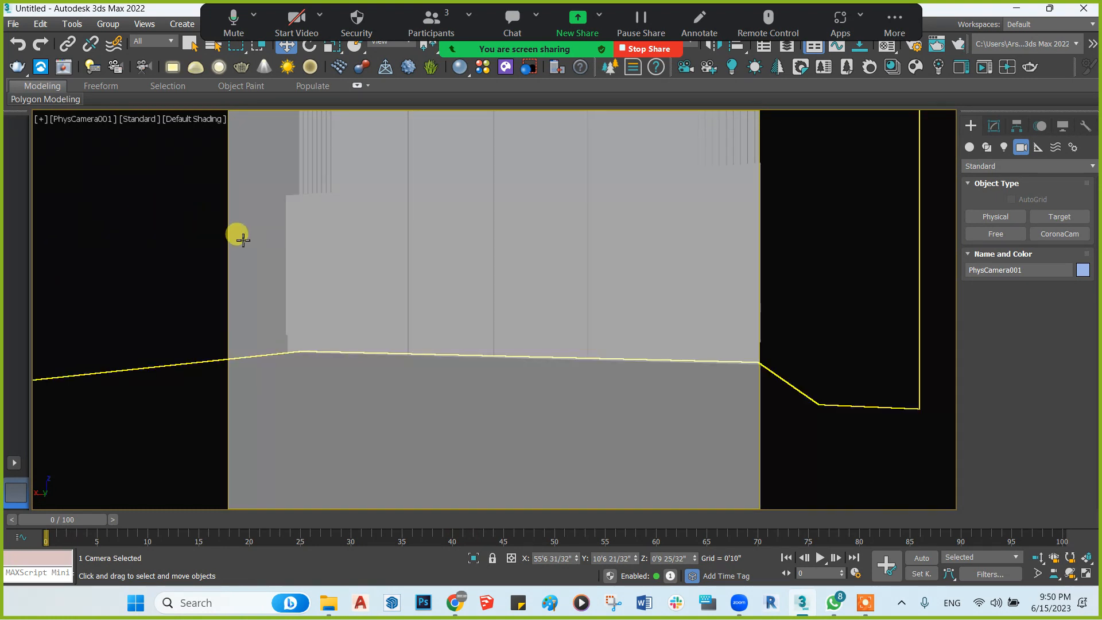
middle_drag(674, 285, 654, 374)
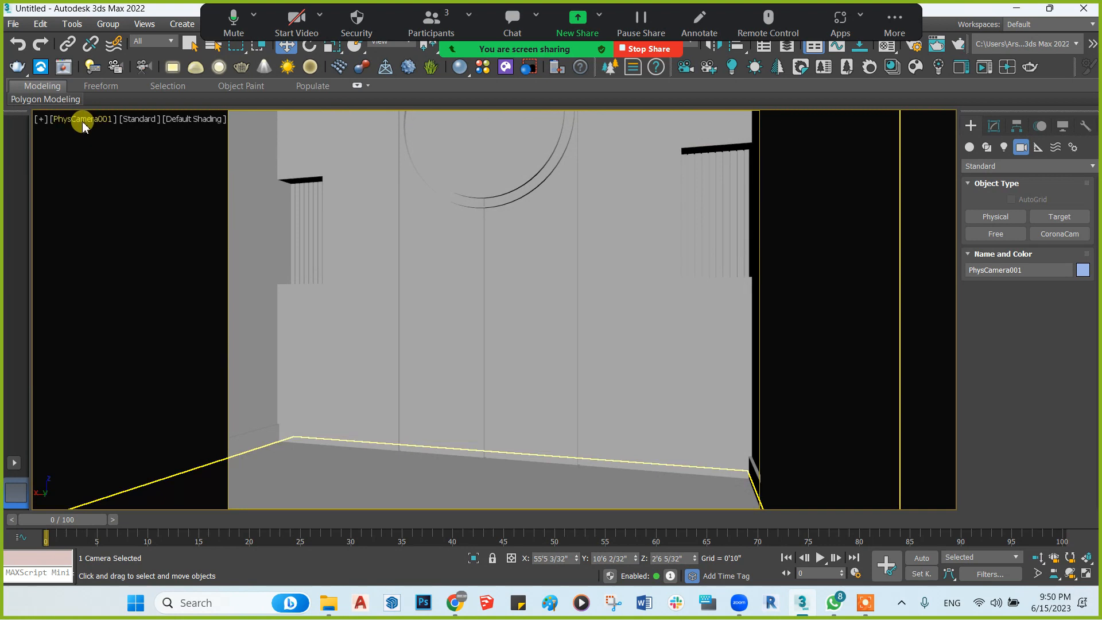
Select the camera, set its focal length to 24 mm, and raise it to a height of about 2'10"
click(83, 120)
click(87, 375)
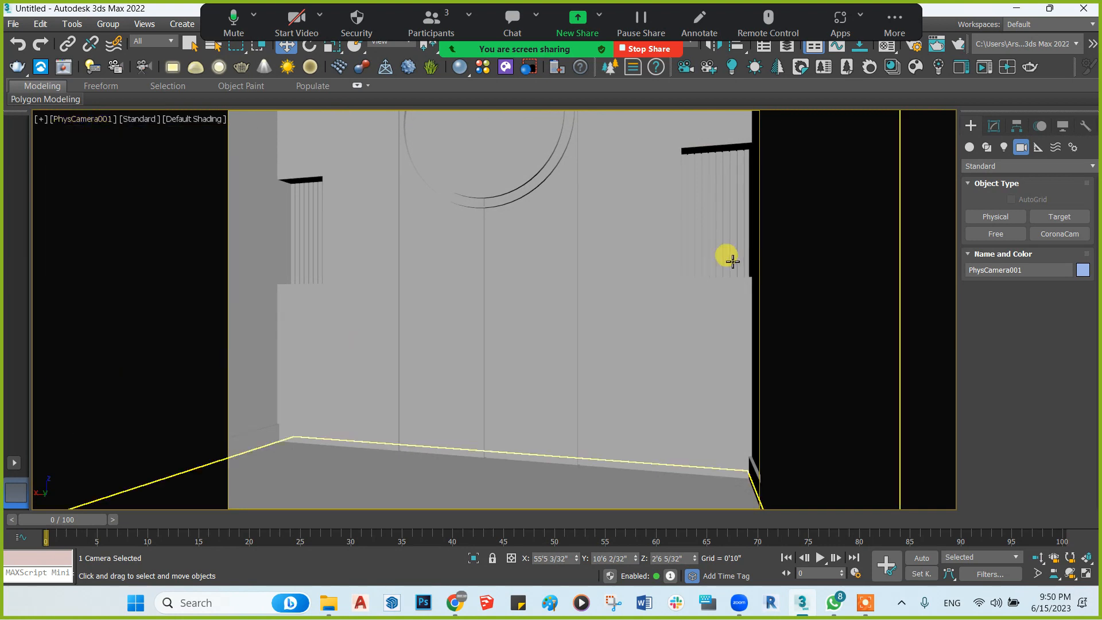
click(994, 126)
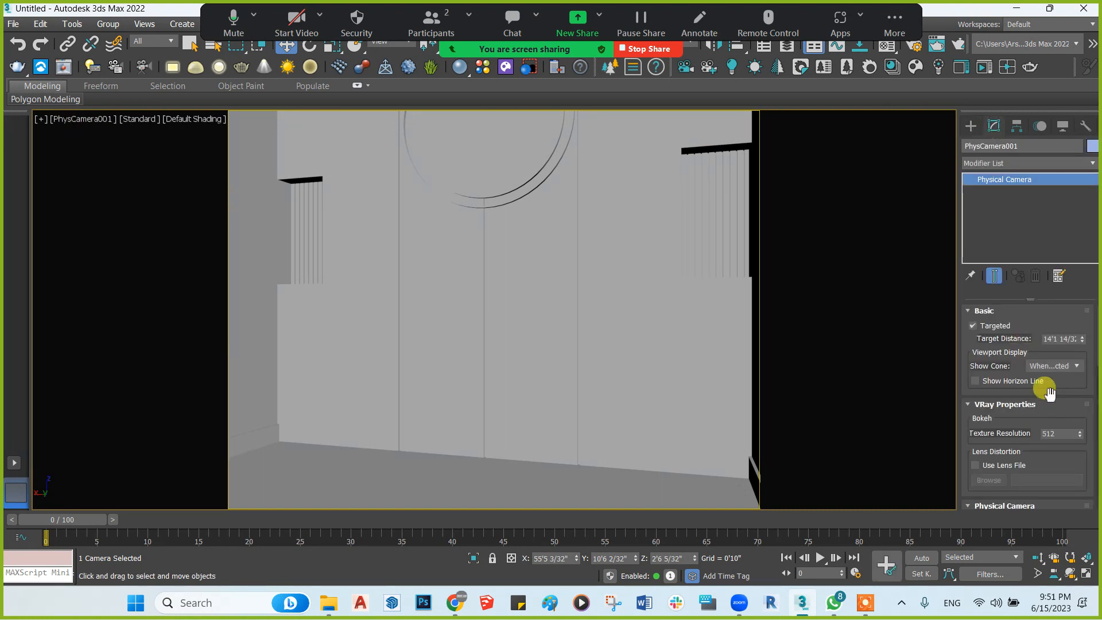
drag(1049, 392, 1049, 172)
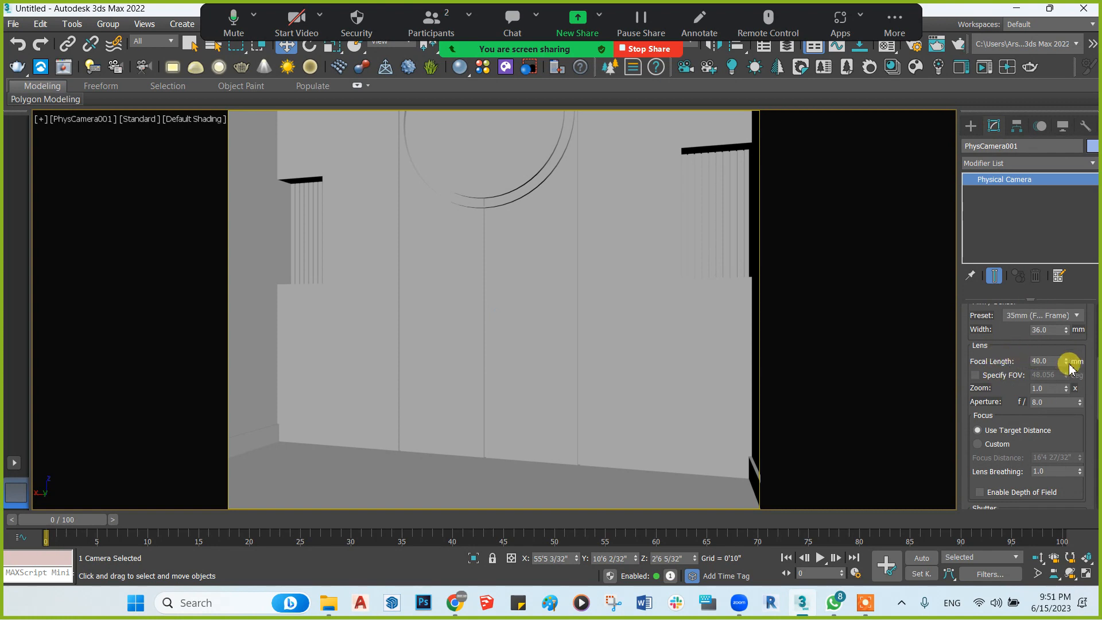
drag(1069, 366, 1070, 366)
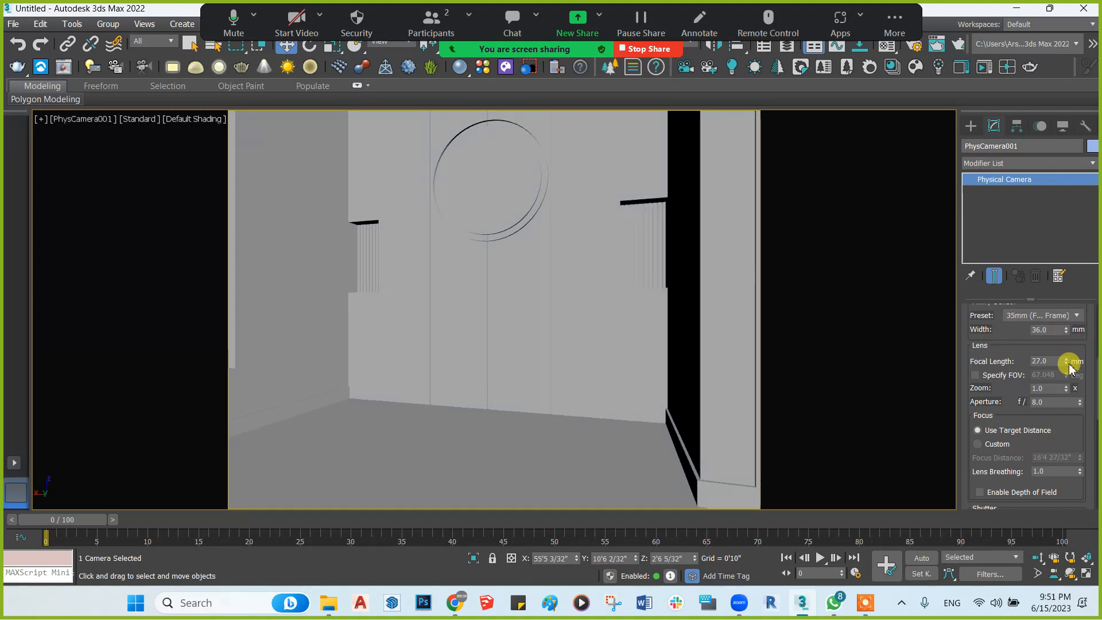
click(1070, 366)
middle_drag(443, 318, 443, 321)
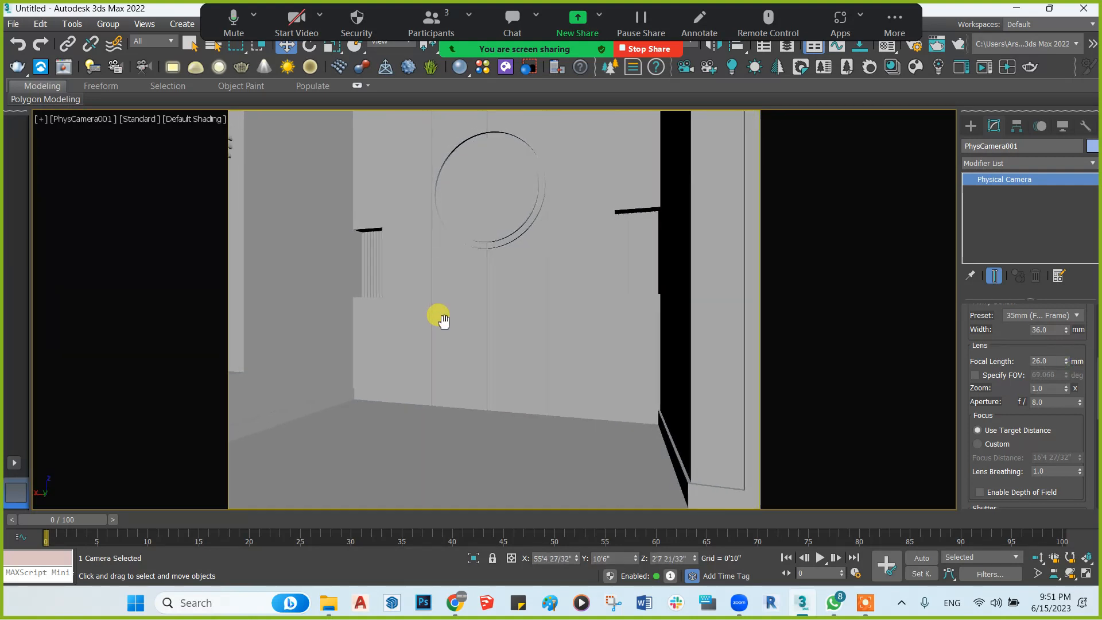
click(1070, 366)
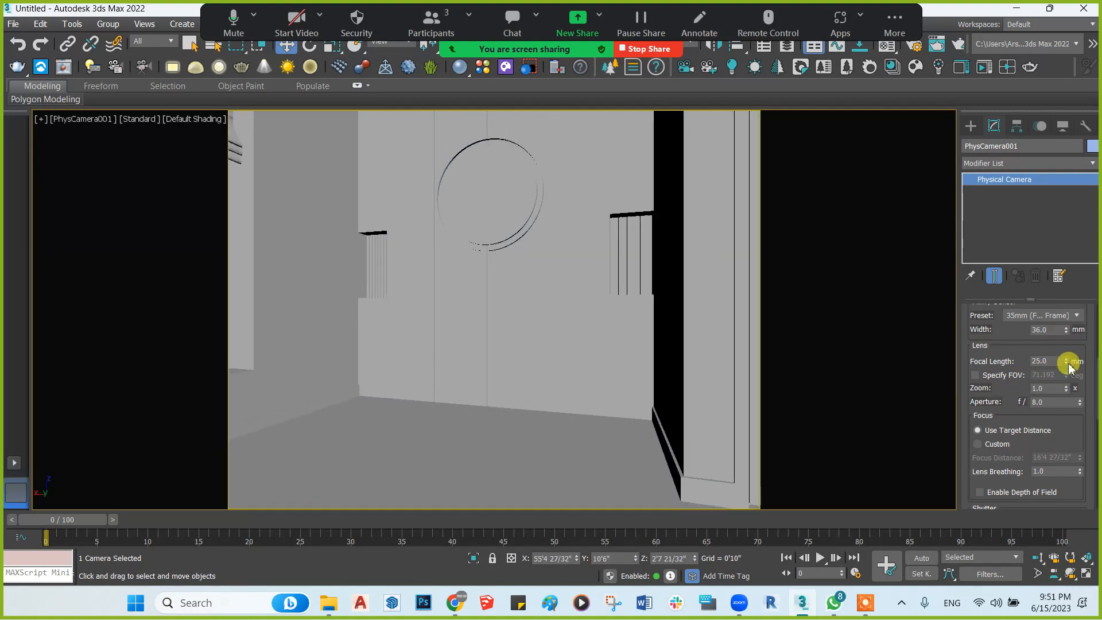
click(1070, 366)
middle_drag(448, 356, 443, 357)
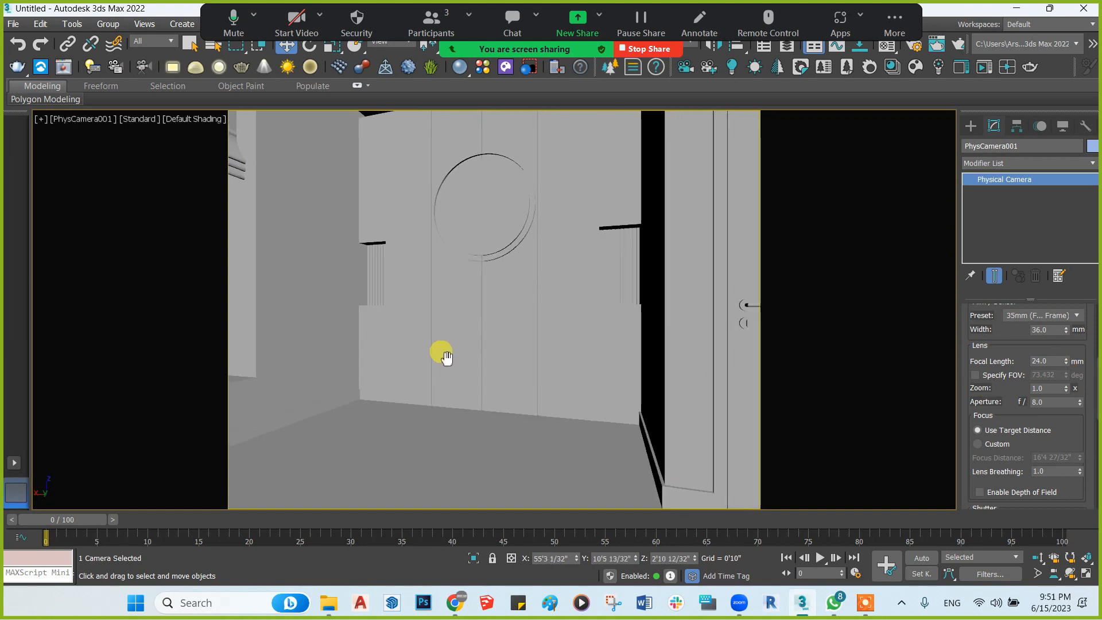
Select the camera target, raise it to about 5'2", and pull the camera back to frame the circular wall panel between window and door
click(71, 117)
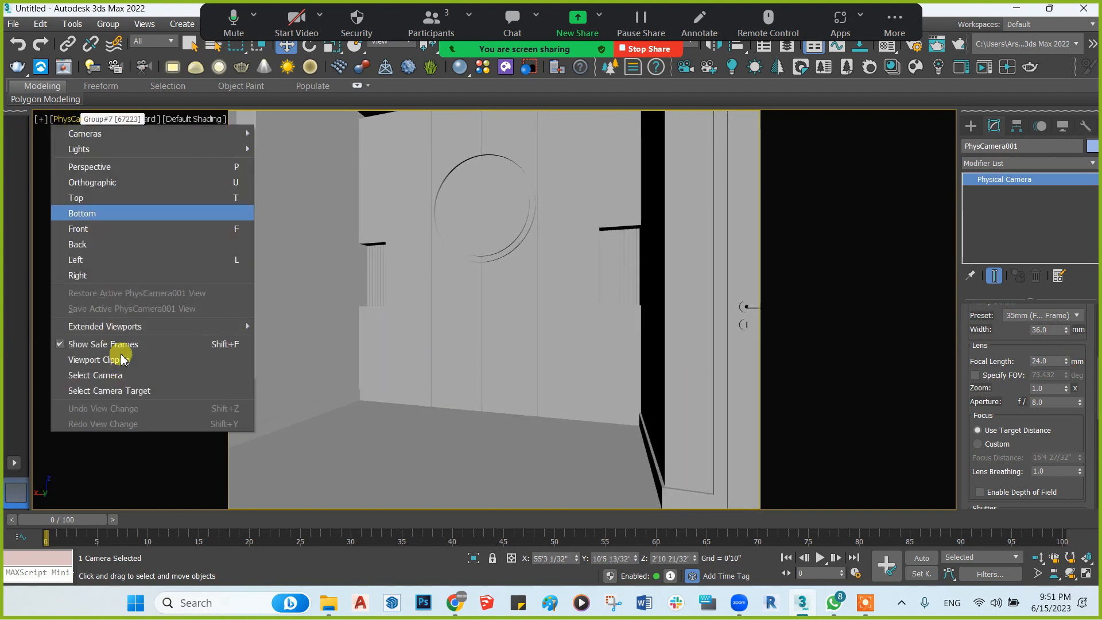
click(150, 397)
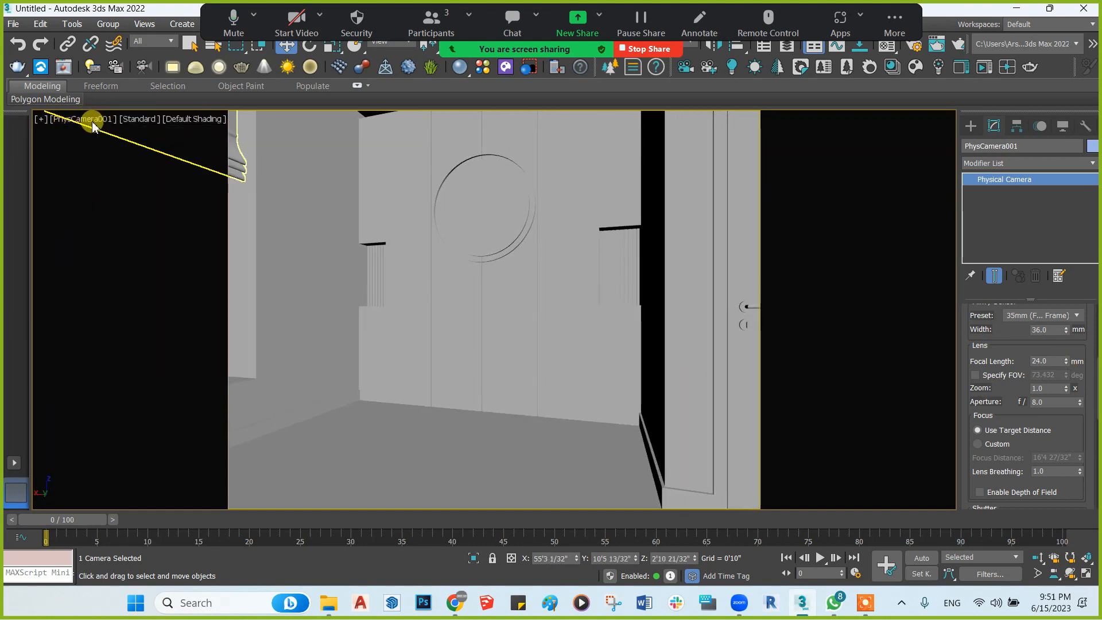
click(92, 121)
click(137, 389)
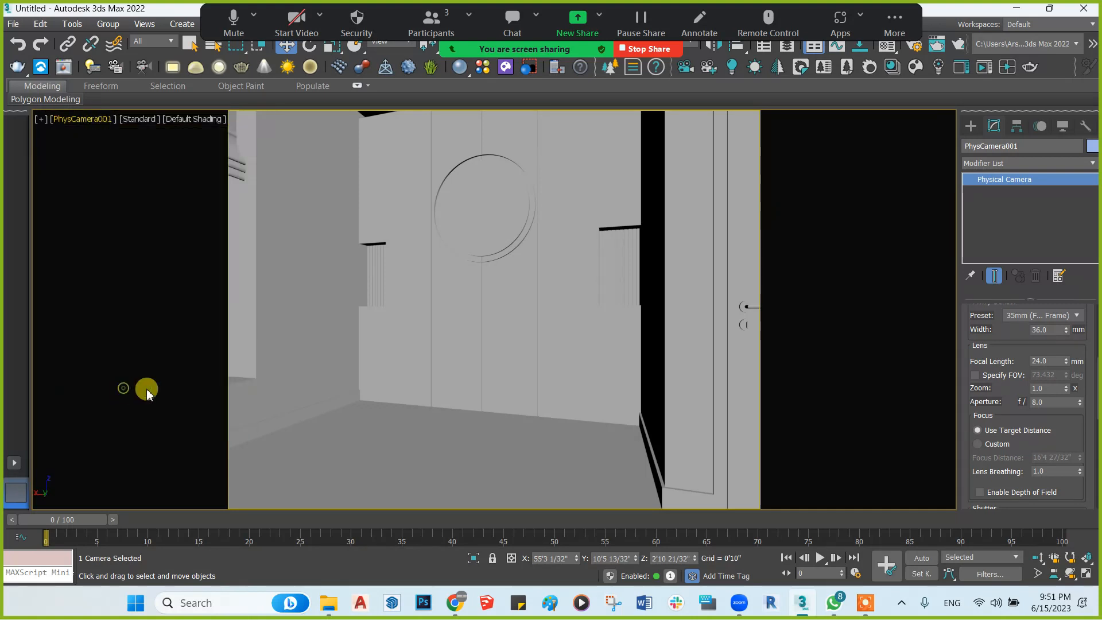
drag(492, 259, 487, 298)
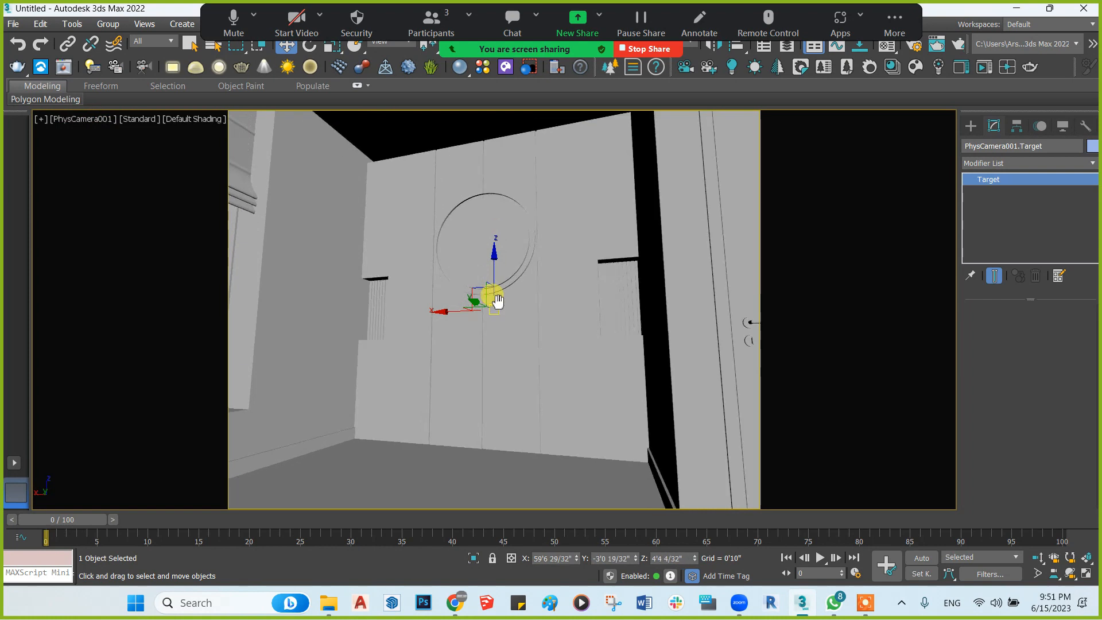
click(1044, 558)
drag(526, 382, 516, 361)
key(w)
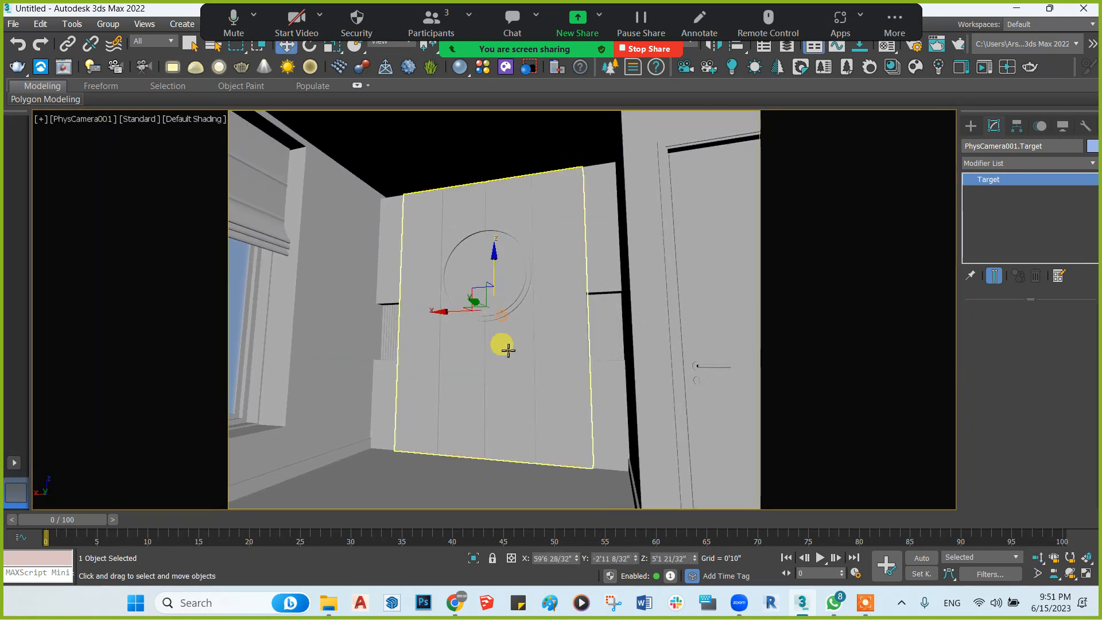
Select the camera and set its shutter type to 1 / seconds with a duration of 1/200 s
click(80, 118)
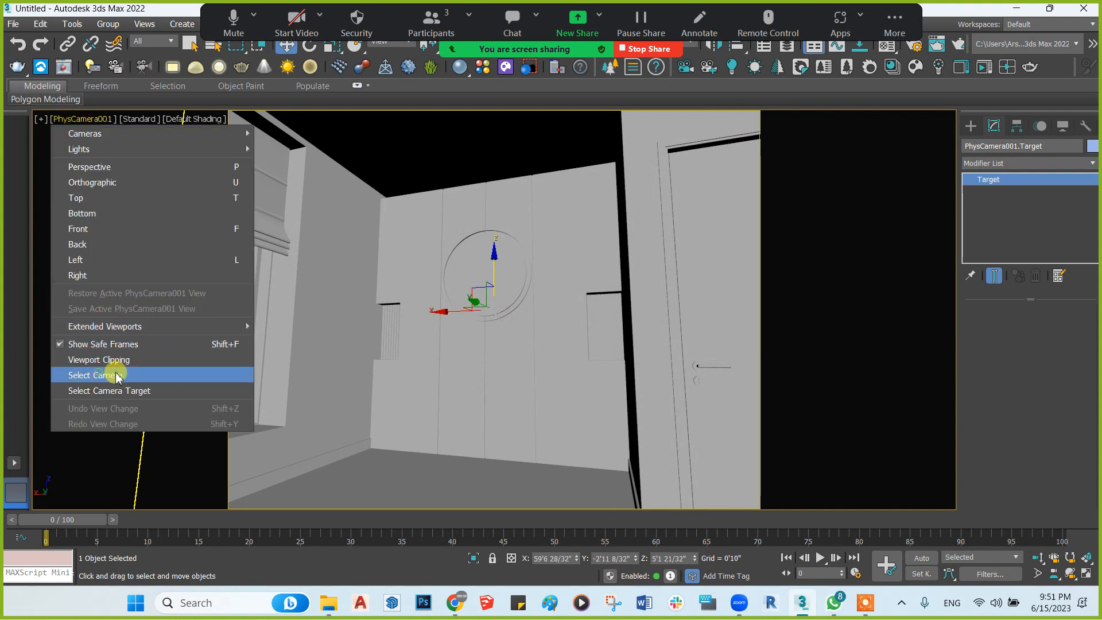
click(77, 374)
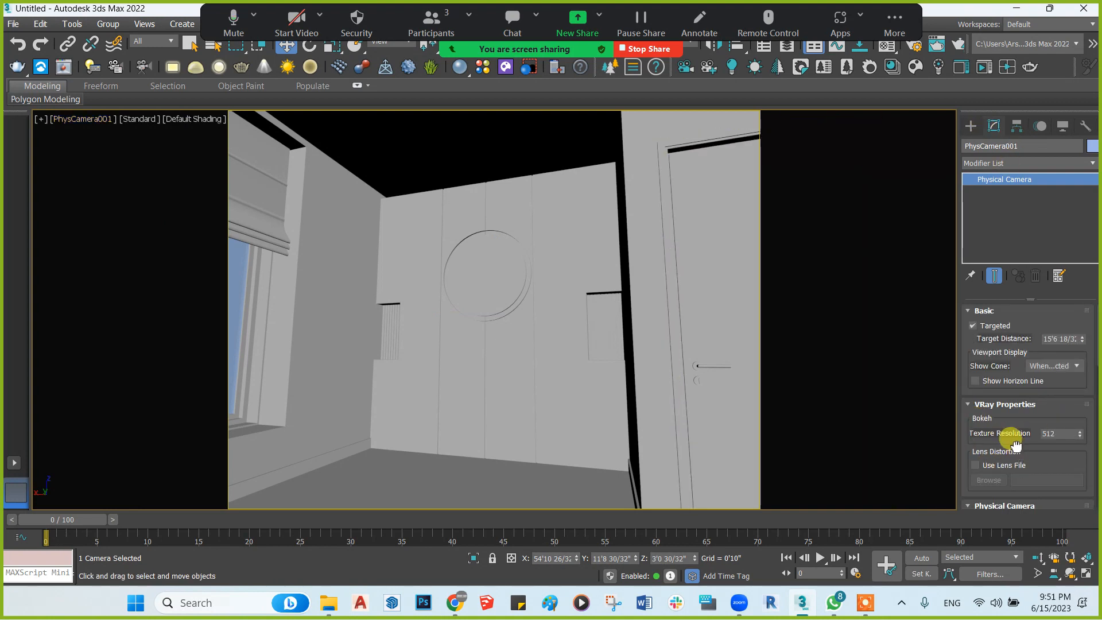
drag(1015, 444, 1007, 253)
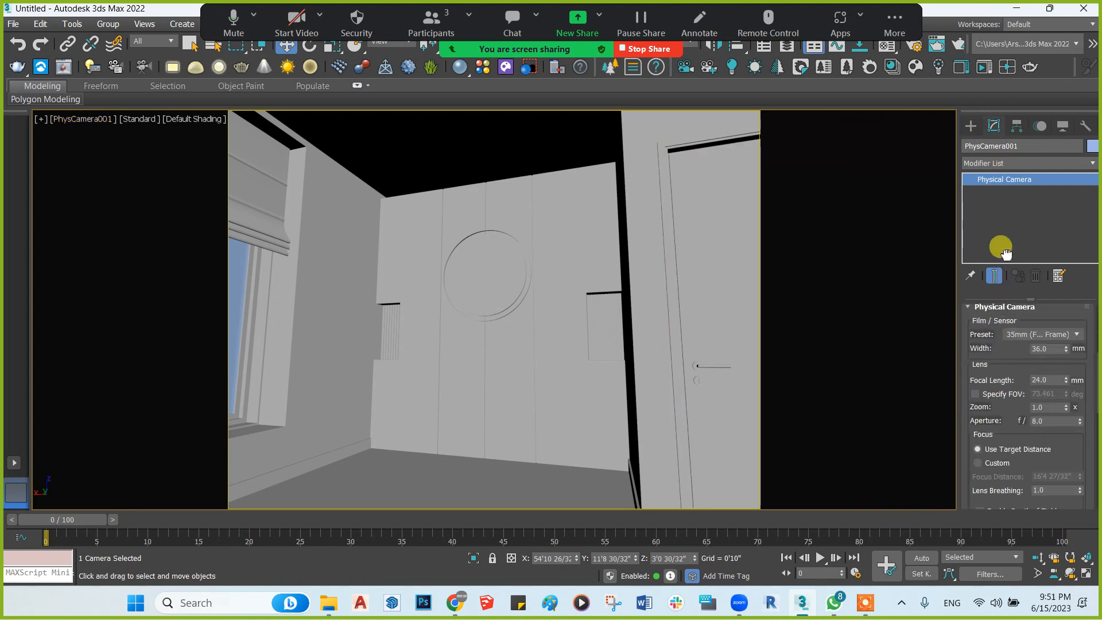
drag(1054, 431, 1053, 320)
click(1042, 440)
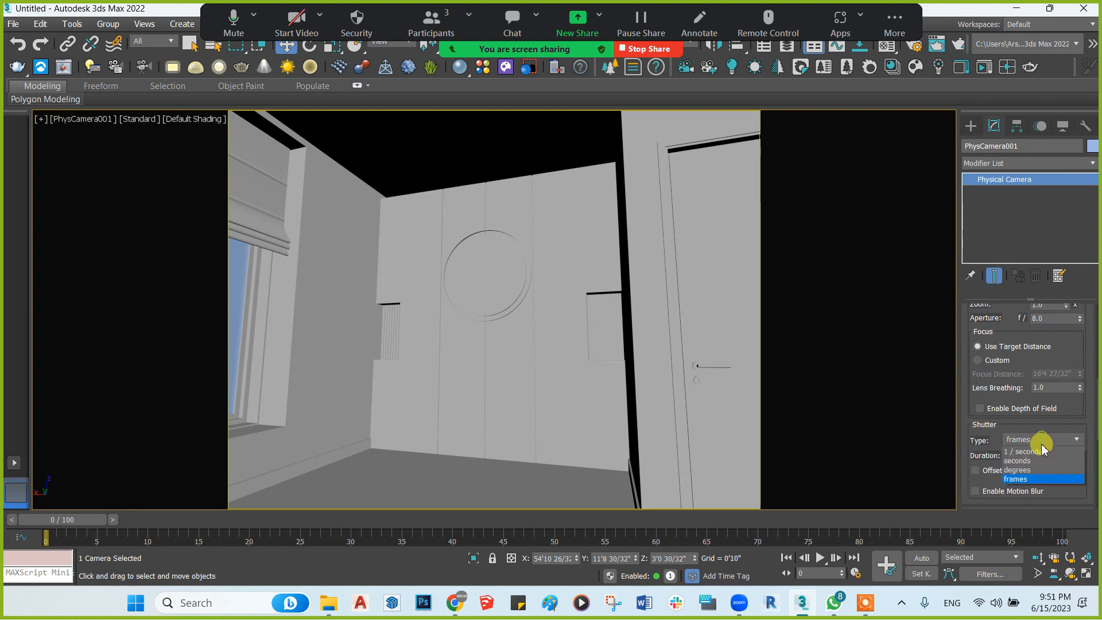
click(1042, 451)
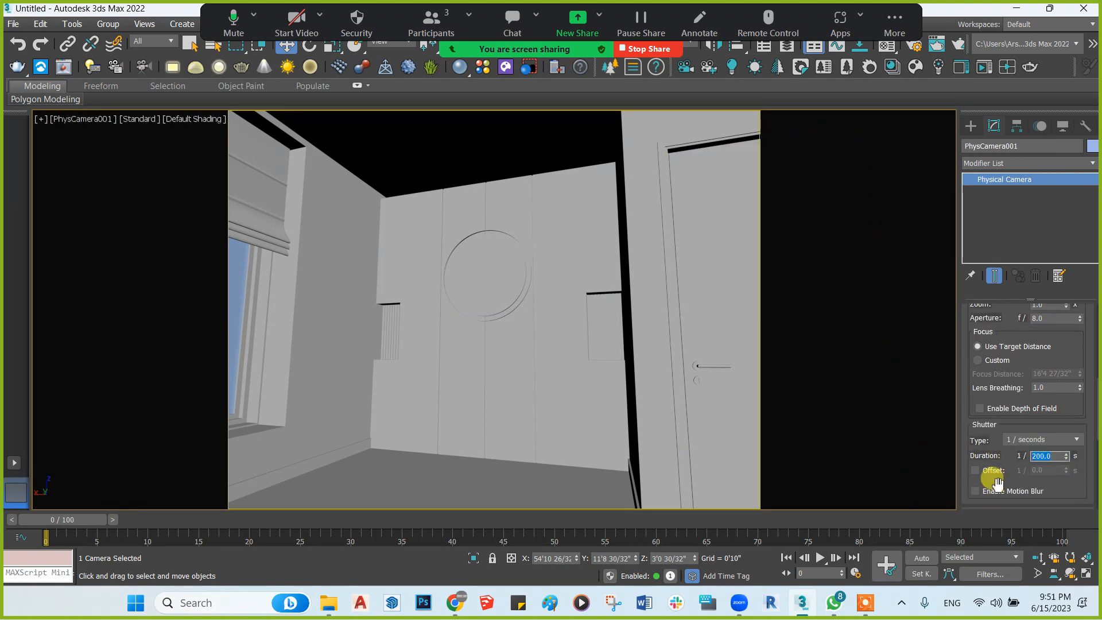
Set the camera's exposure gain to Manual at 100 ISO
drag(998, 432, 1008, 296)
scroll(1007, 295, down, 3)
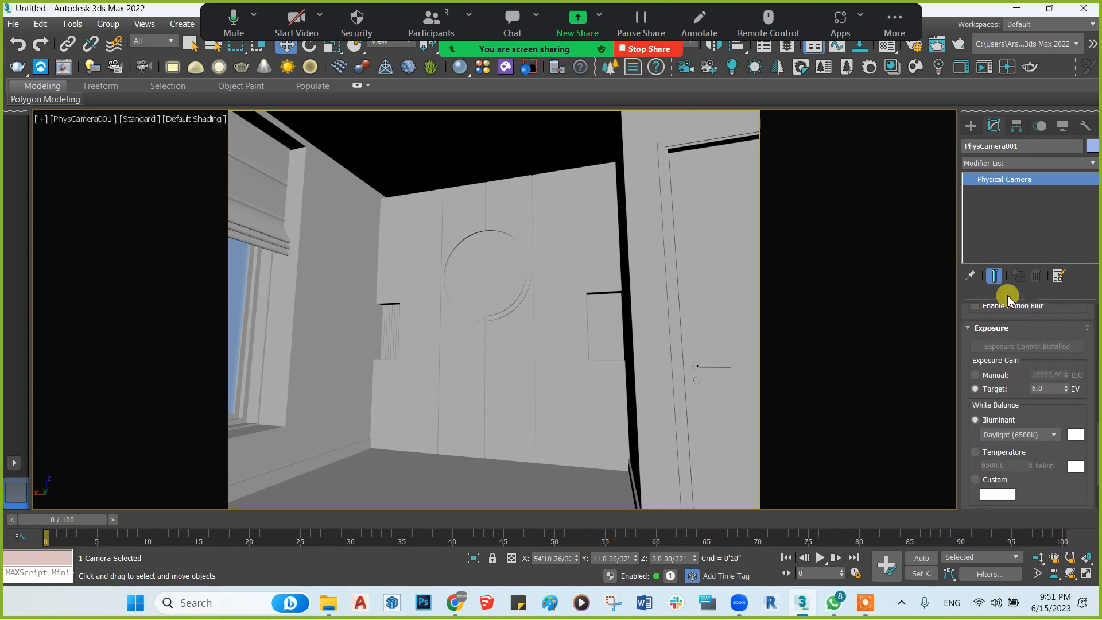
click(995, 376)
double_click(1045, 374)
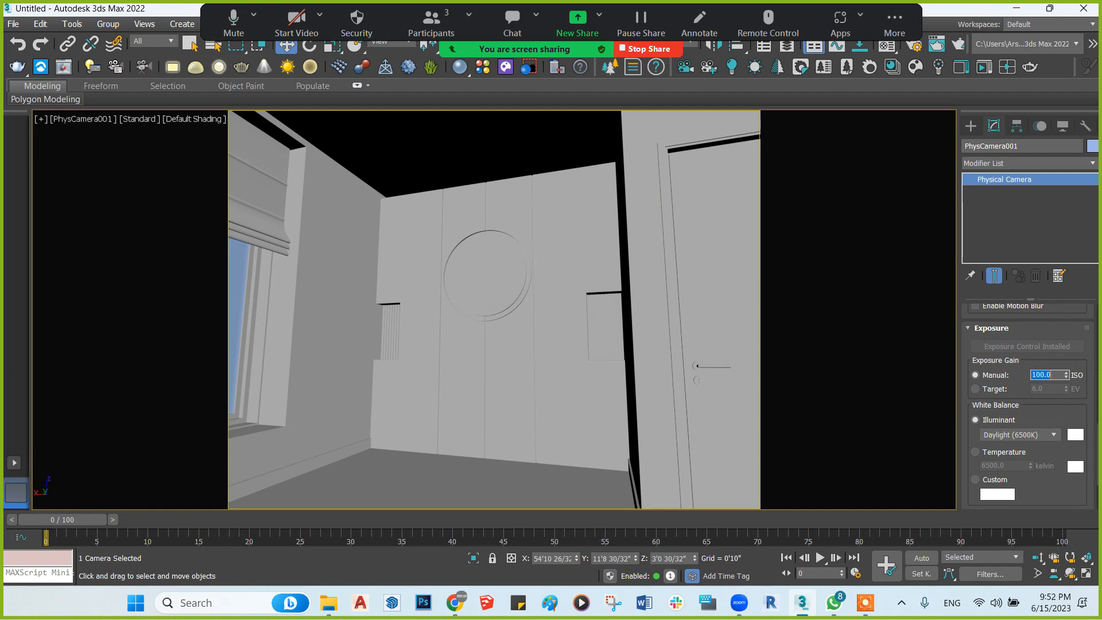
scroll(1053, 327, down, 3)
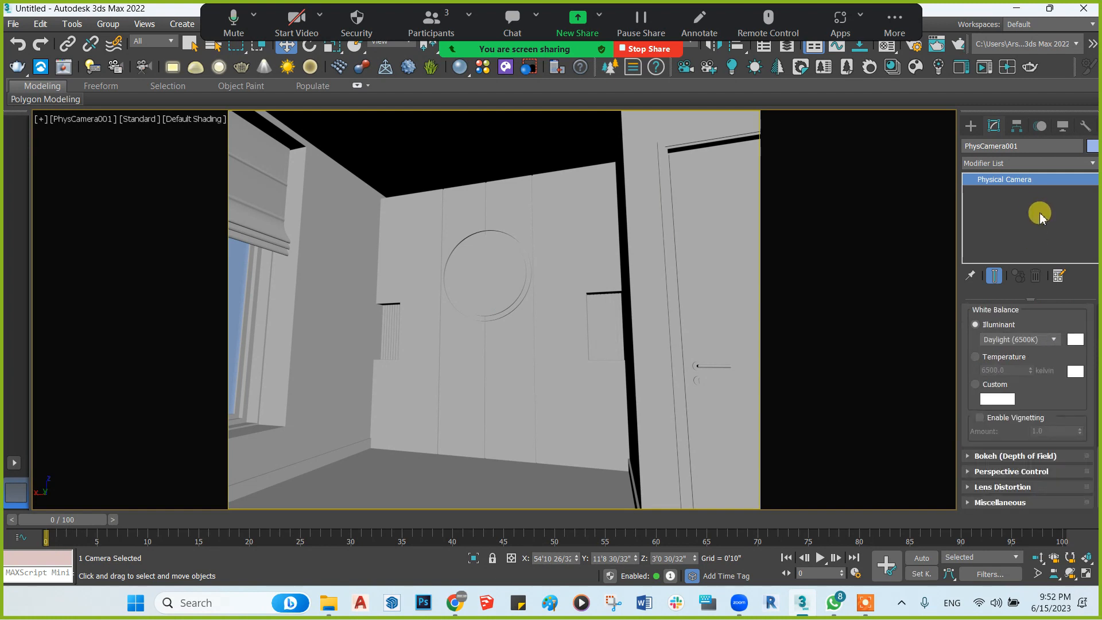
Enable automatic vertical tilt correction for the camera, and move its target to a height of about 5'9"
click(1024, 473)
click(976, 467)
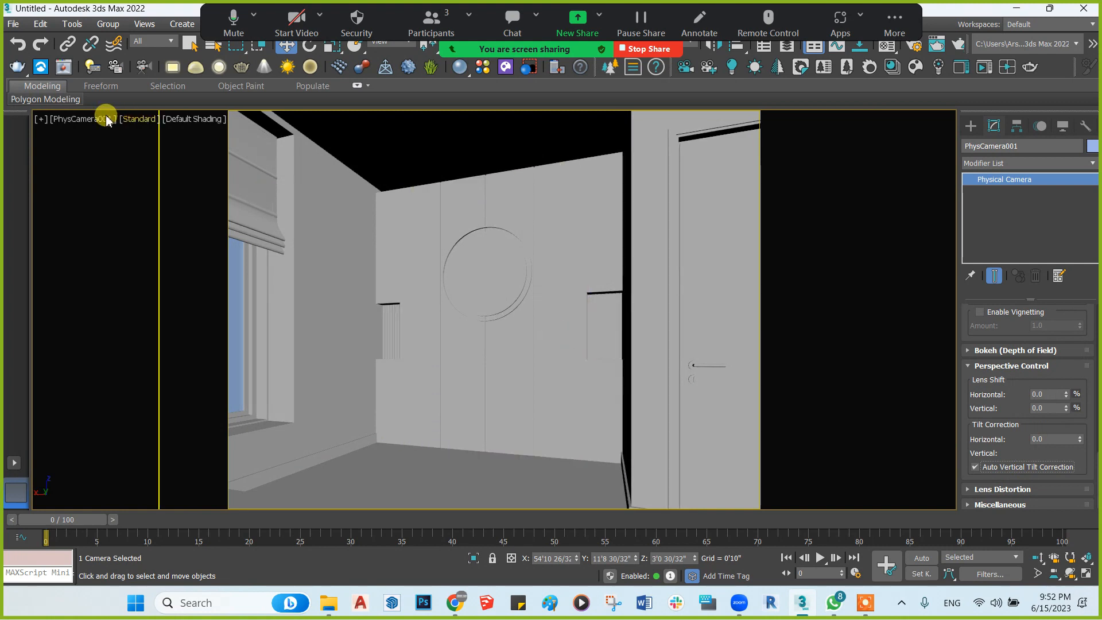
click(82, 119)
click(148, 389)
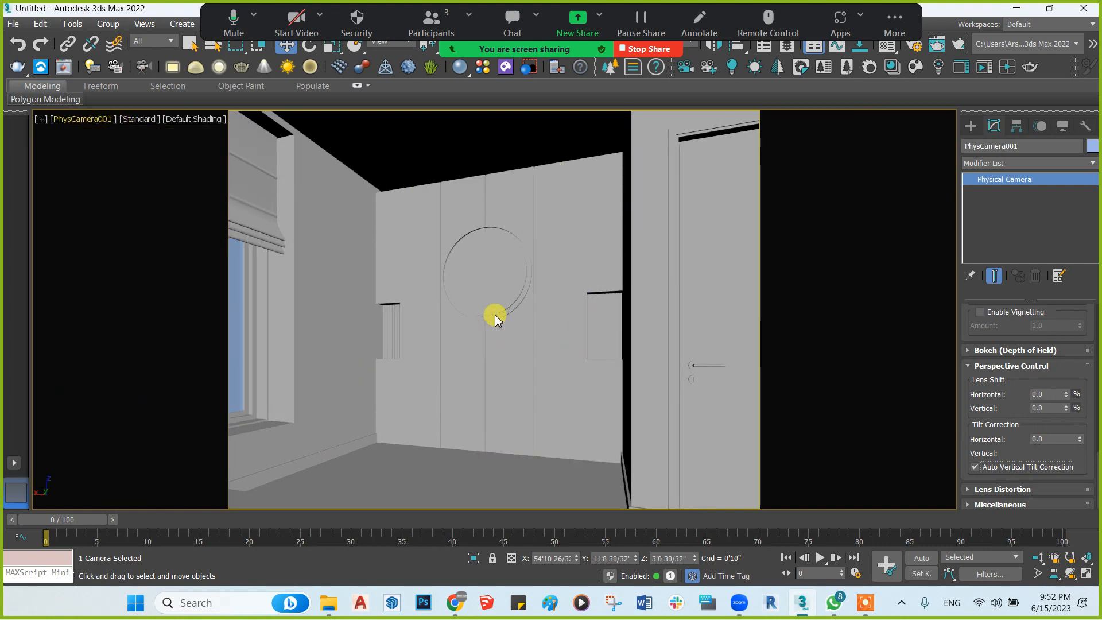
mouse_move(492, 301)
mouse_down()
mouse_move(490, 274)
mouse_move(482, 329)
mouse_move(480, 308)
mouse_move(467, 310)
mouse_move(482, 301)
mouse_move(487, 319)
mouse_up()
In the top view, select the camera with its target and clone both toward the lower end of the room
key(alt+w)
right_click(343, 220)
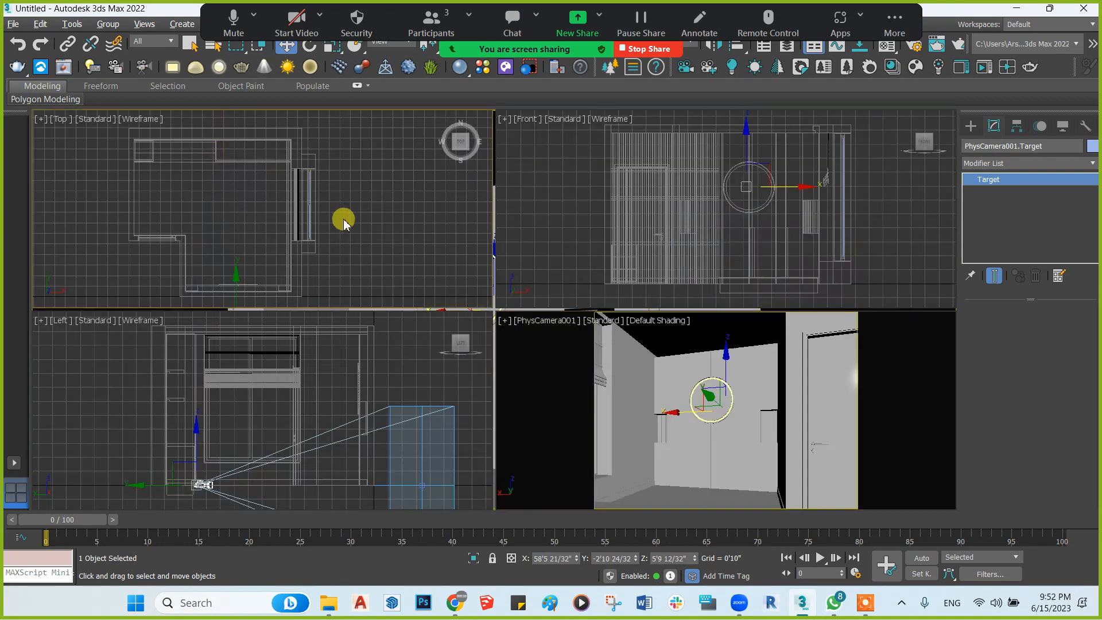
key(alt+w)
scroll(462, 264, down, 3)
middle_drag(461, 266, 446, 213)
click(421, 217)
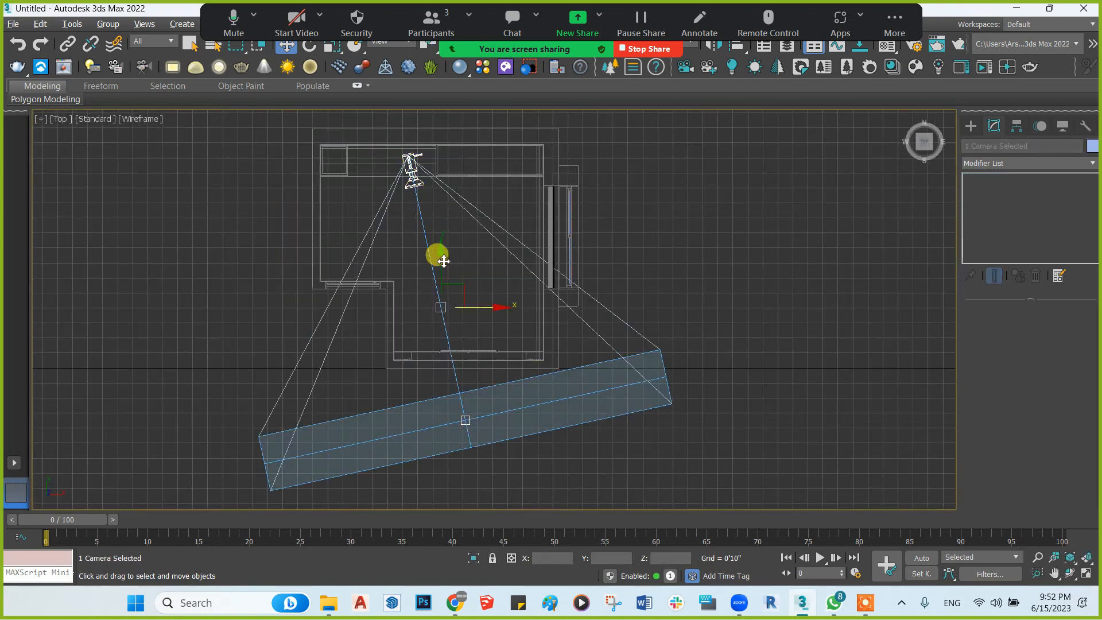
mouse_move(462, 283)
shift+mouse_down()
mouse_move(543, 417)
mouse_move(544, 440)
shift+mouse_up()
click(544, 360)
Aim the cloned camera at the opposite end of the room by moving its target, and shift both toward the window-side corner
scroll(524, 295, down, 4)
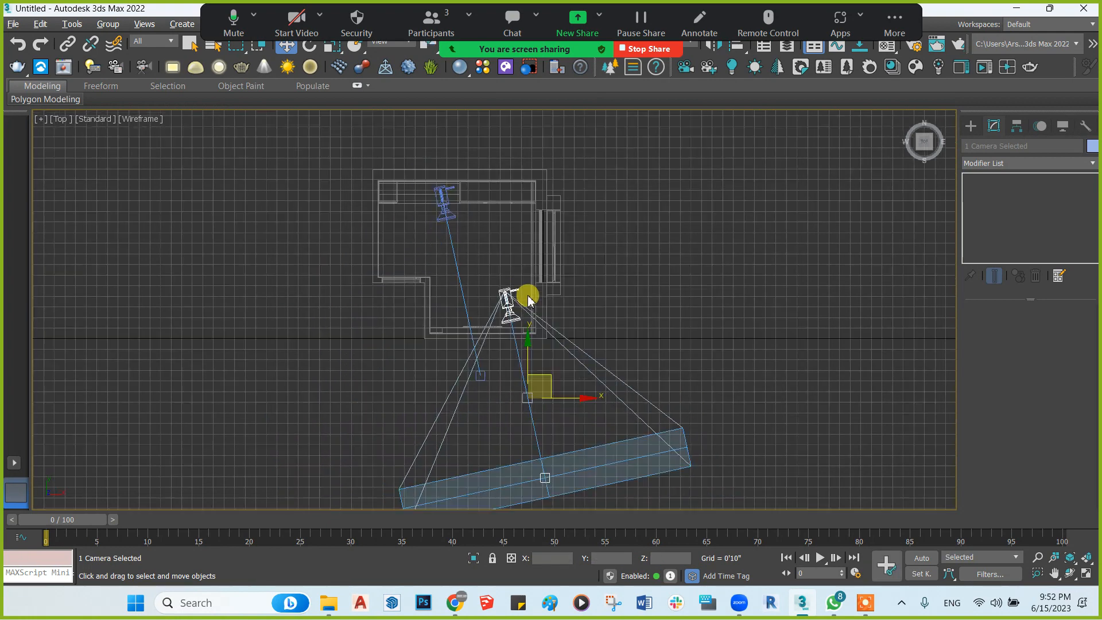
click(570, 401)
mouse_move(526, 395)
mouse_down()
mouse_move(536, 373)
mouse_move(320, 103)
mouse_move(406, 50)
mouse_move(456, 128)
mouse_up()
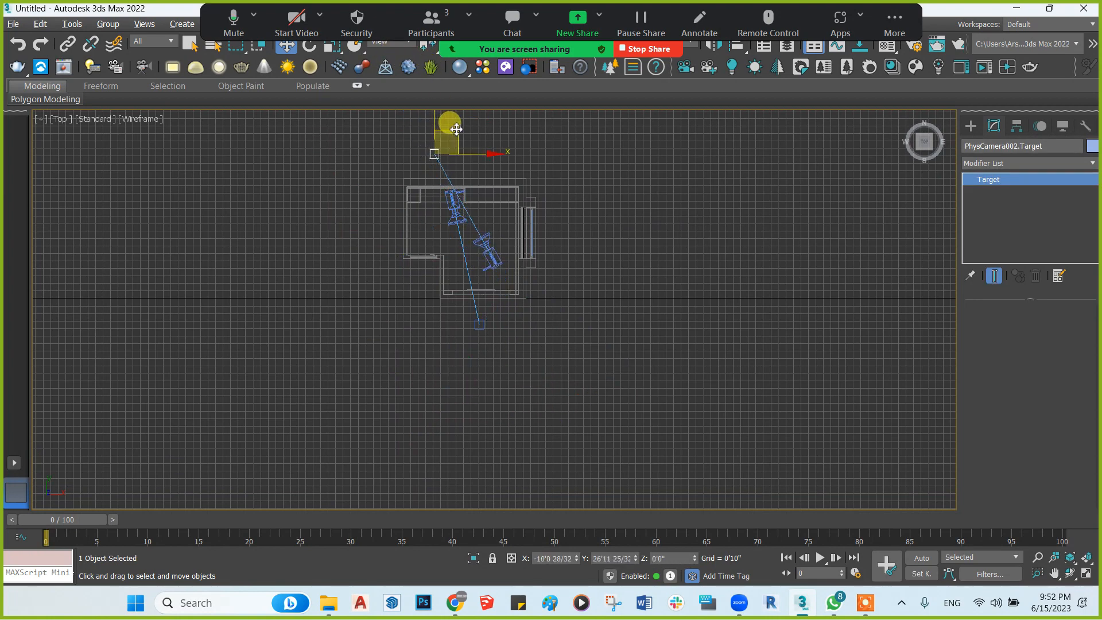
scroll(443, 159, up, 3)
click(450, 184)
scroll(474, 212, down, 1)
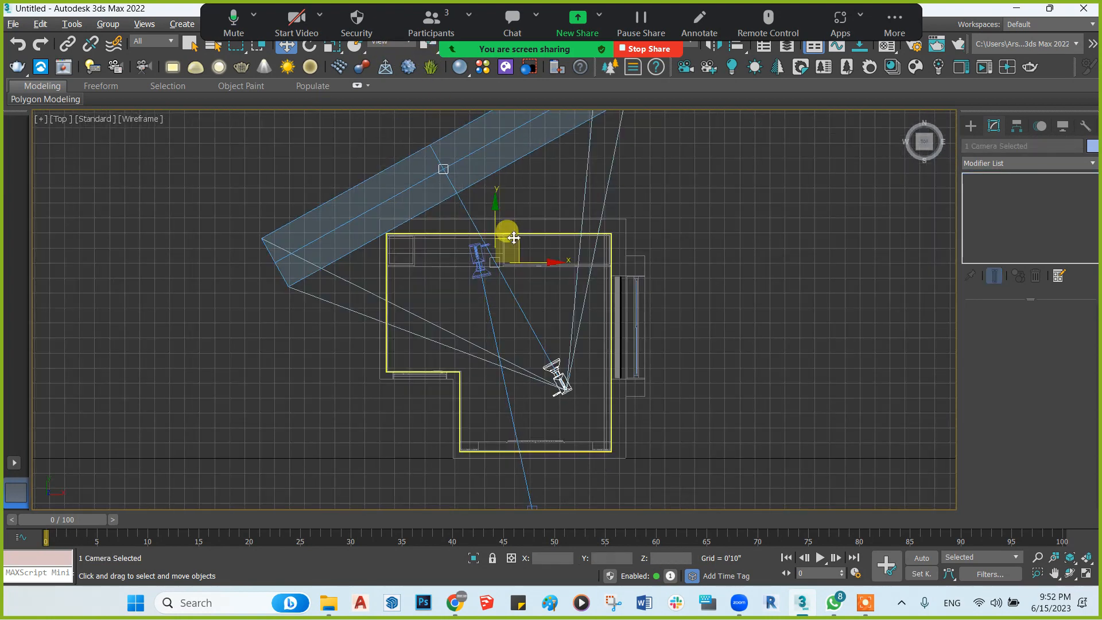
drag(504, 233, 531, 274)
Switch the camera viewport to show the view through PhysCamera002
key(alt+w)
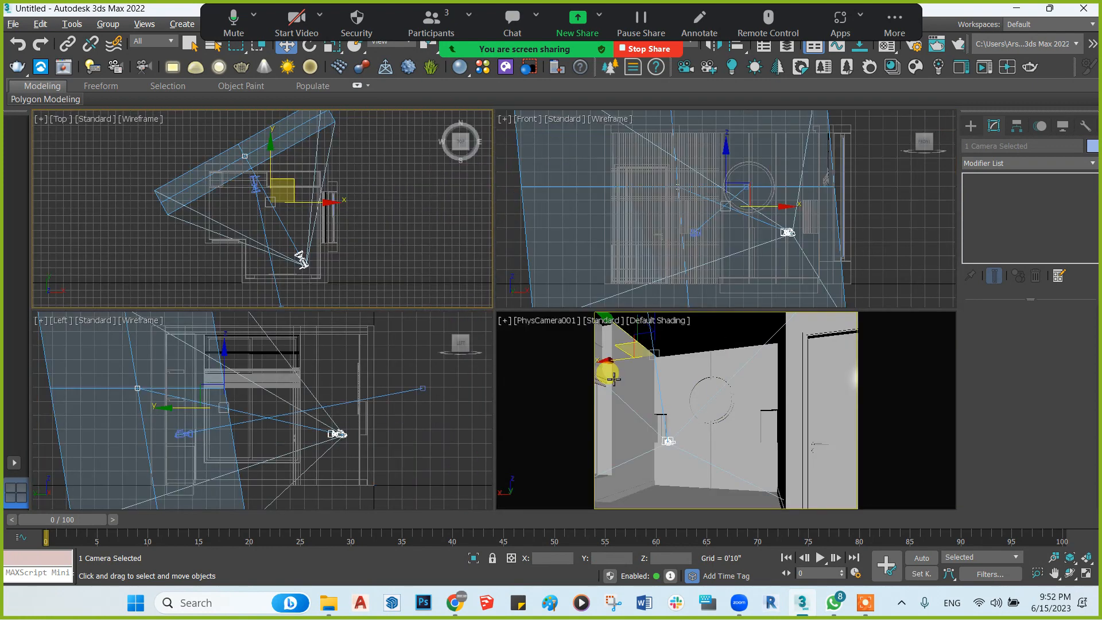
right_click(608, 375)
key(alt+w)
key(c)
click(498, 207)
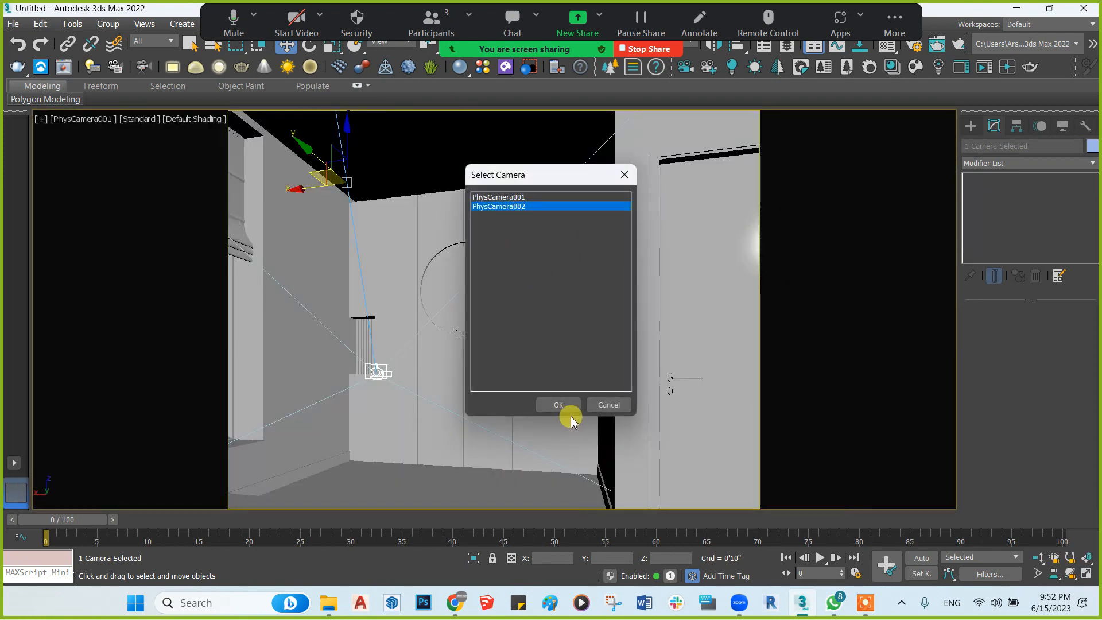
click(566, 406)
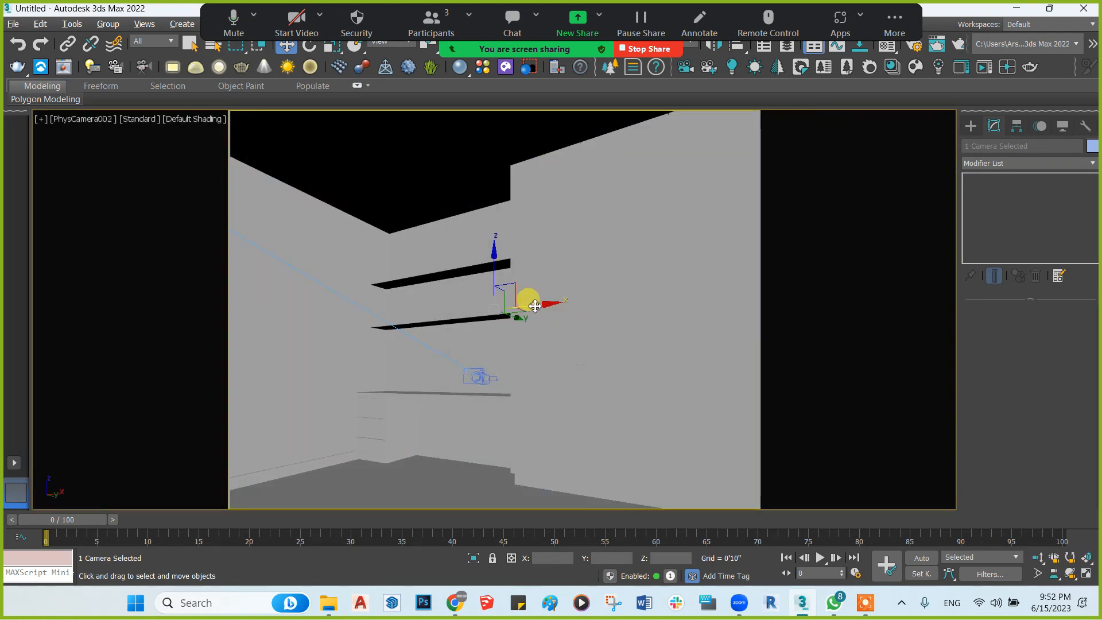
Reposition the PhysCamera002 target and dolly the camera back to frame the desk, shelves and wardrobe
drag(536, 306, 577, 307)
key(ctrl+z)
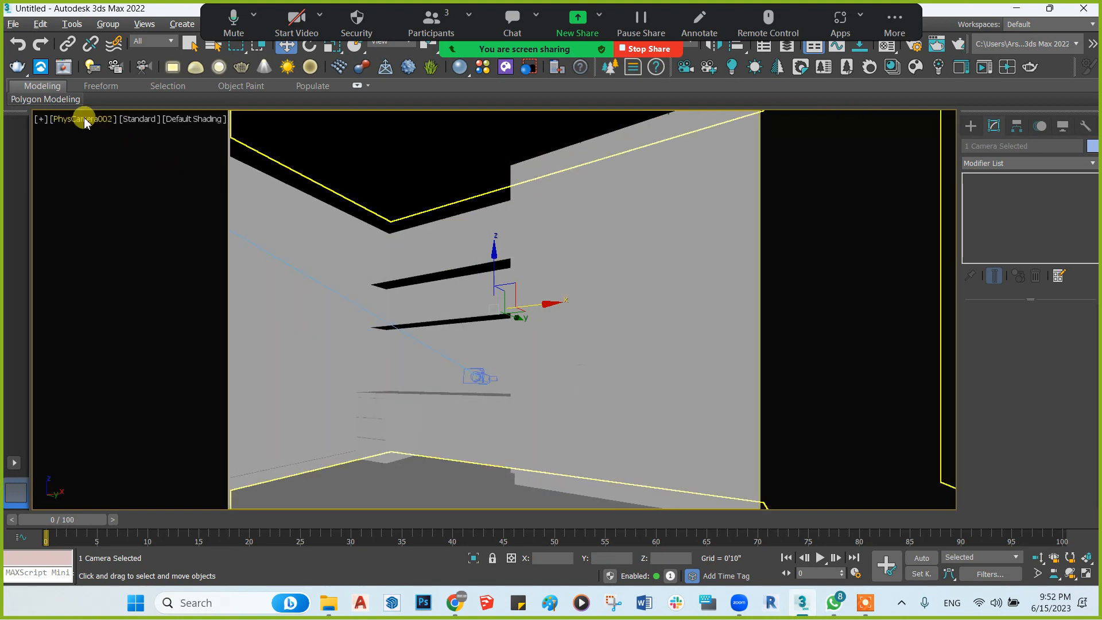
click(84, 121)
click(135, 389)
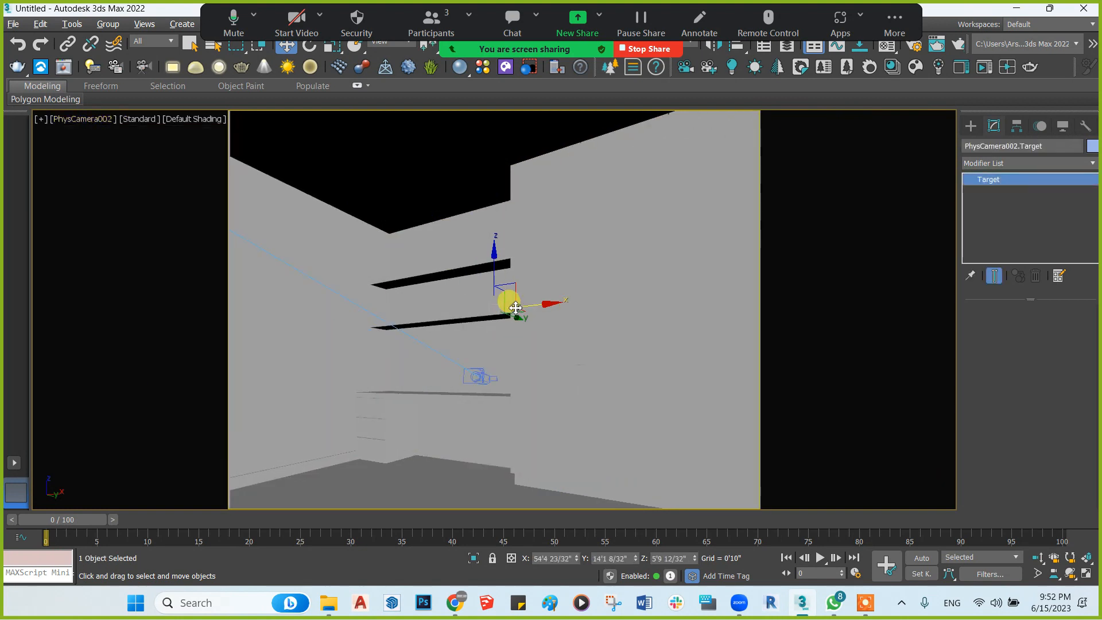
mouse_move(521, 309)
mouse_down()
mouse_move(557, 300)
mouse_move(493, 316)
mouse_move(506, 311)
mouse_up()
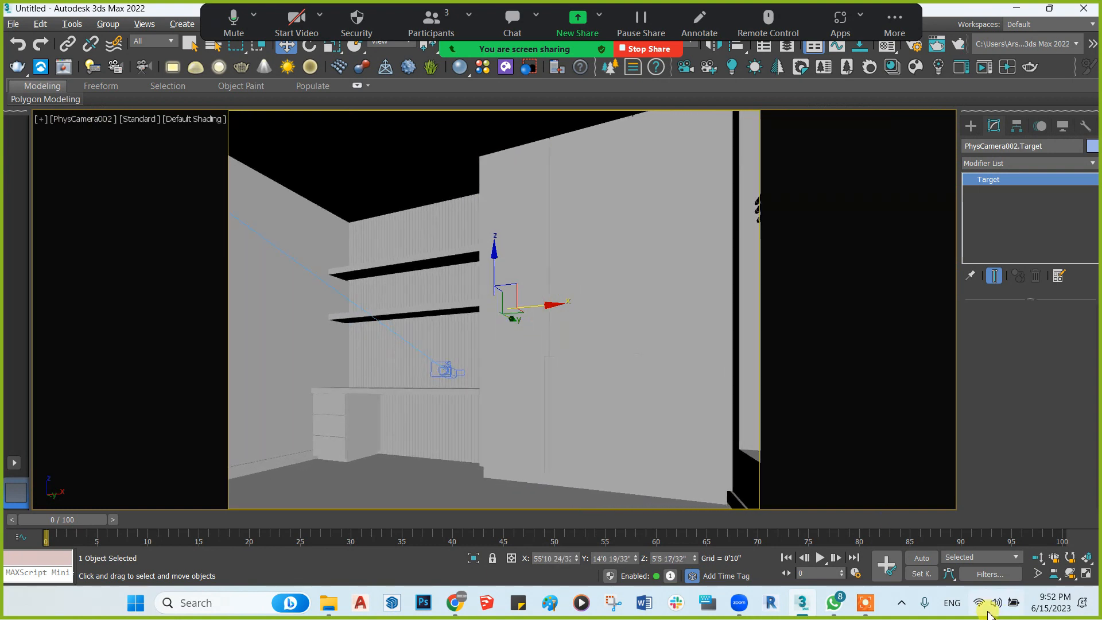
click(1043, 560)
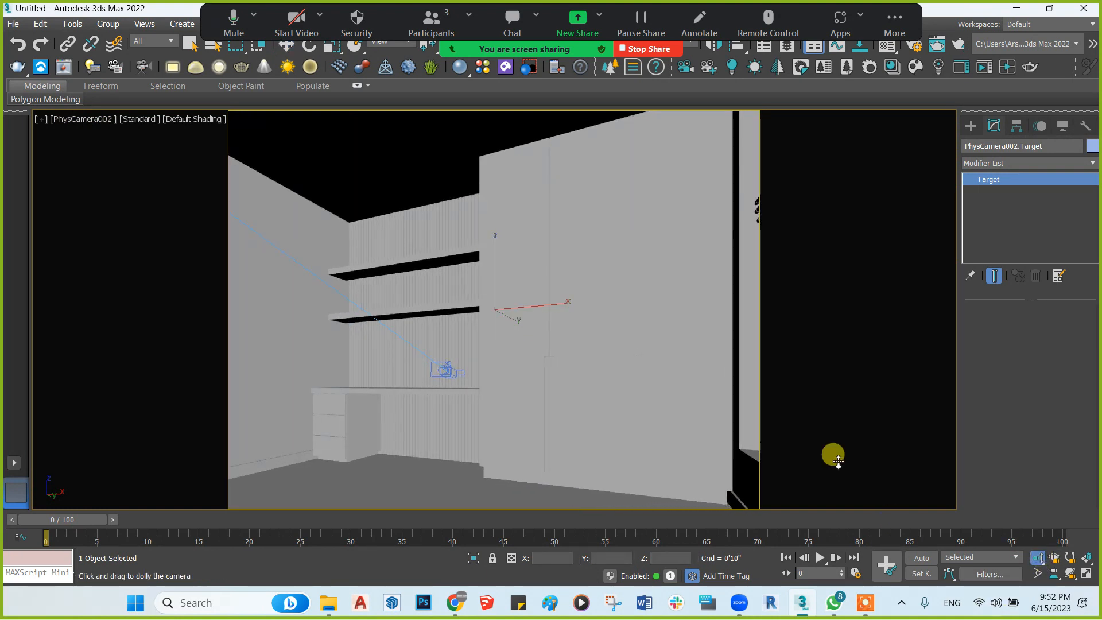
drag(529, 315, 637, 193)
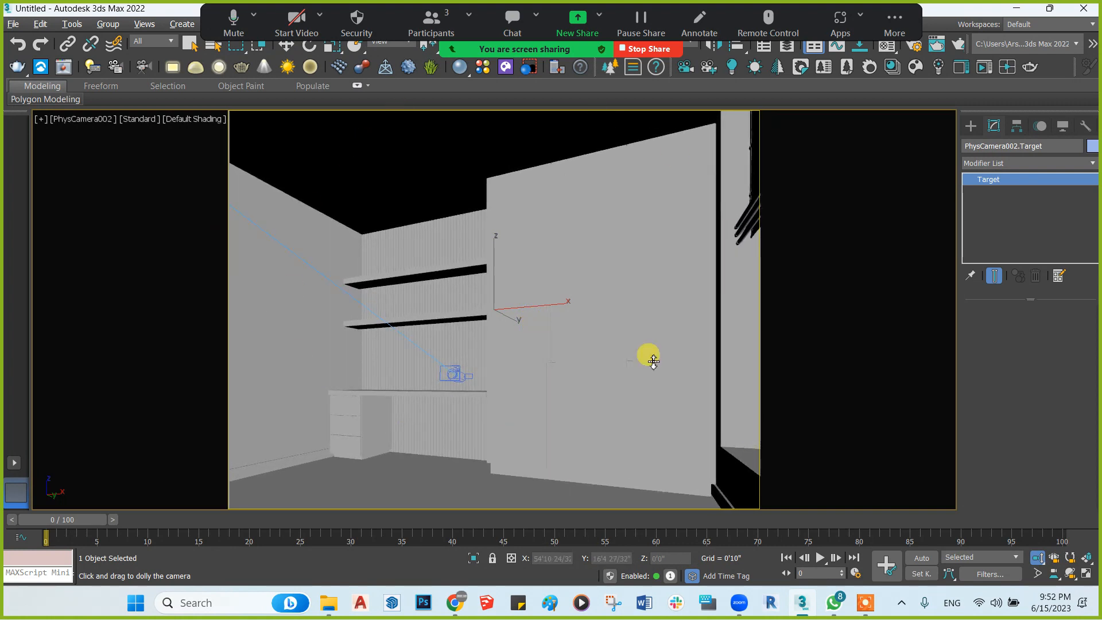
Return to the enlarged top view of the room and clear the selection
key(w)
key(alt+w)
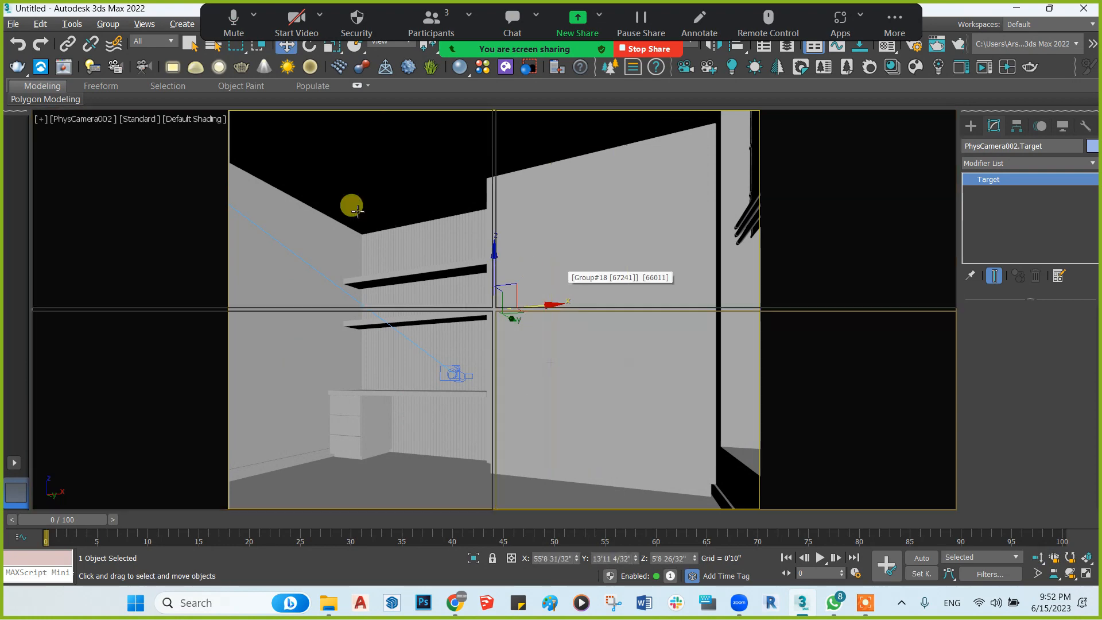
key(alt+w)
scroll(517, 278, down, 5)
click(573, 274)
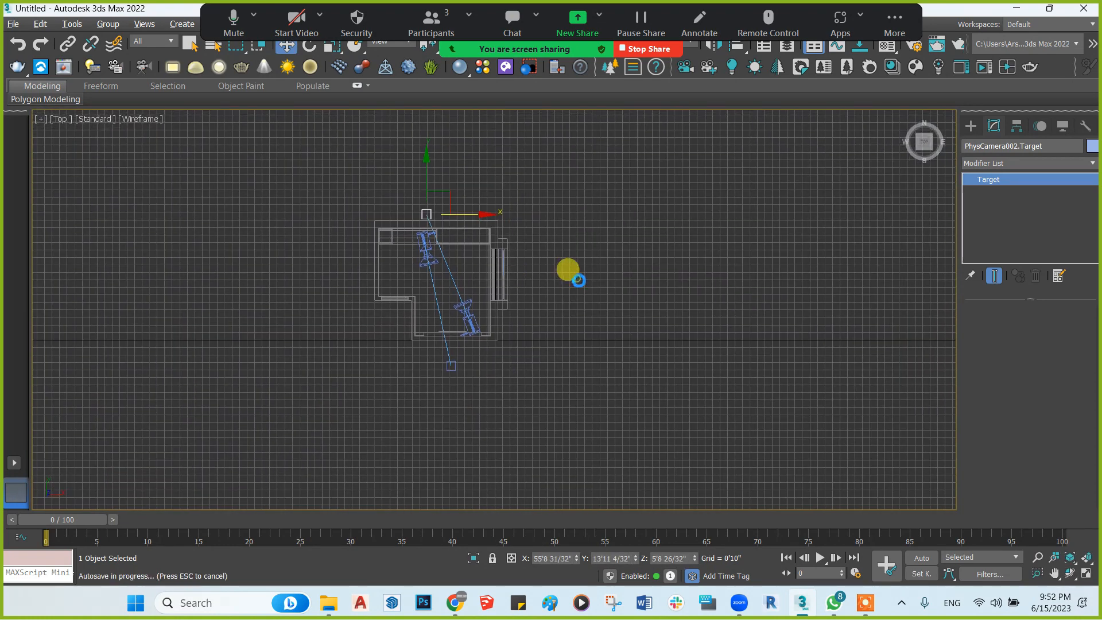
middle_drag(559, 278, 558, 292)
Open the Material Editor, pick the 19 - Default slot and search the available materials for "vrayo"
key(m)
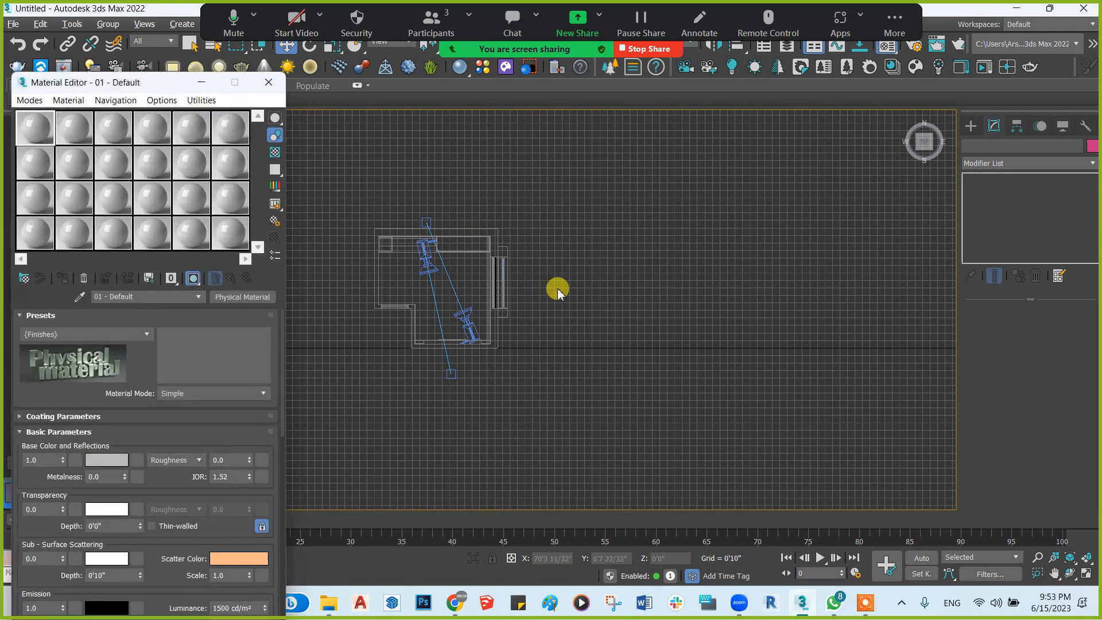
click(41, 236)
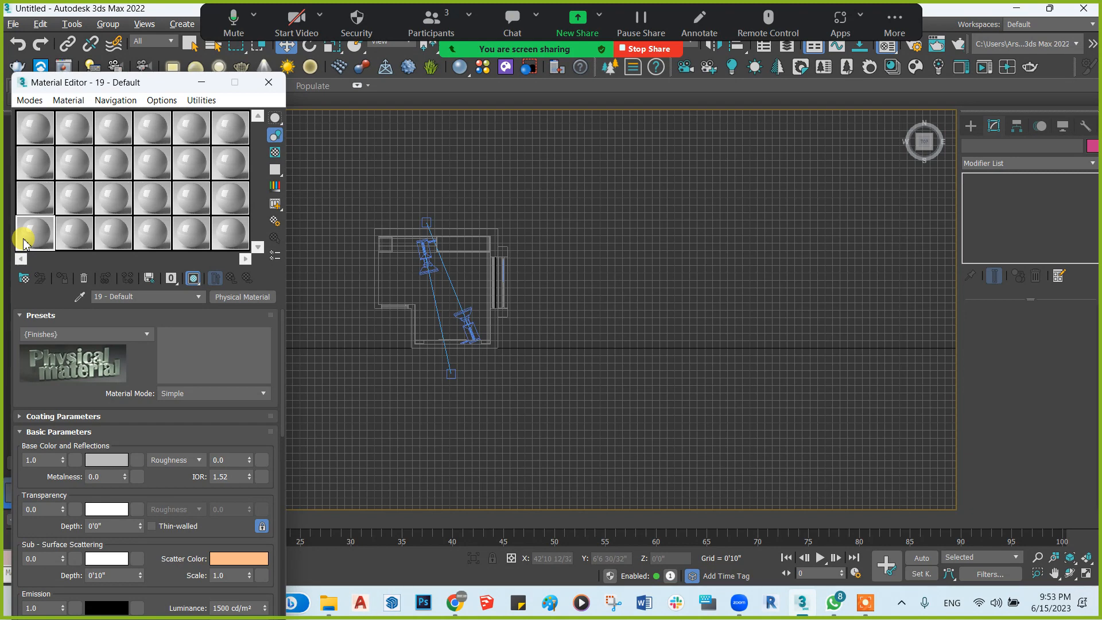
click(23, 280)
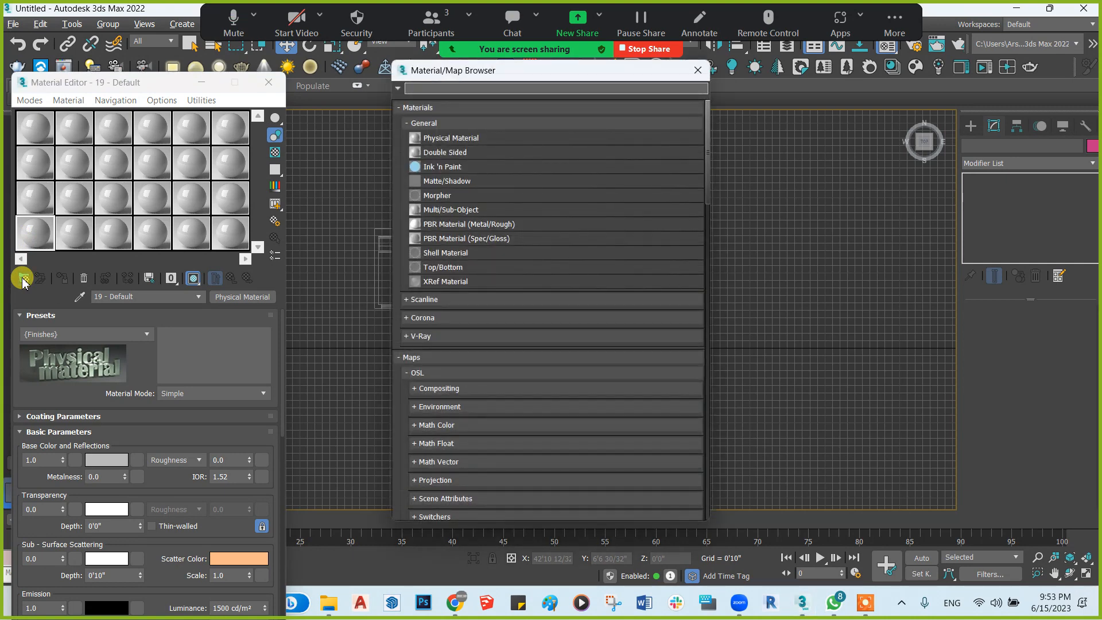
text(vrayo)
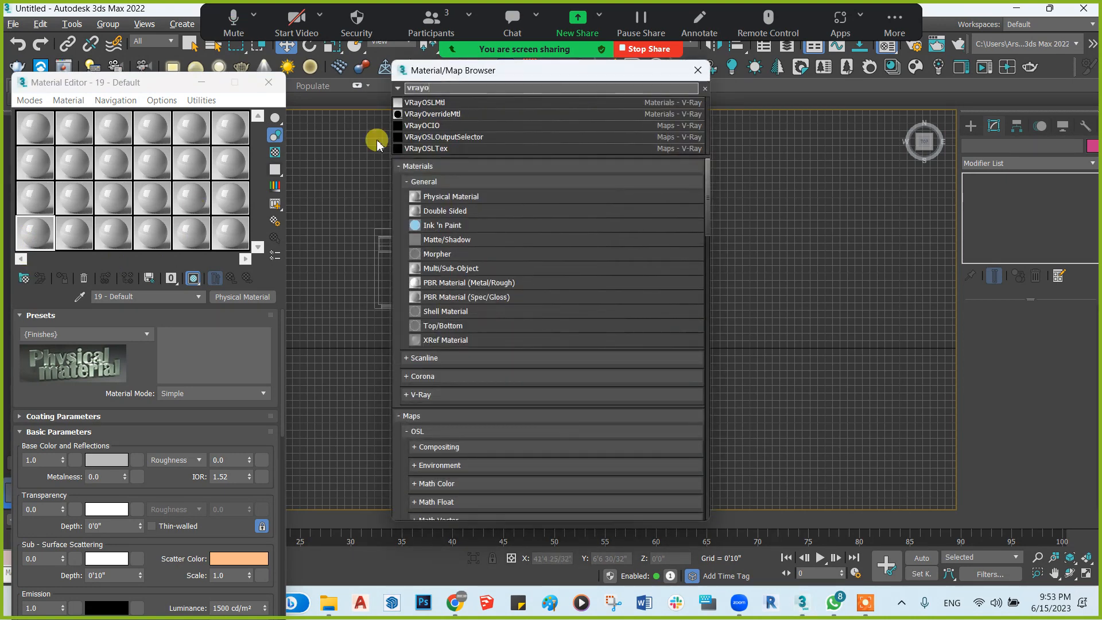
Change the selected sample slot's material to VRayOverrideMtl and assign a VRayMtl as its base material
double_click(422, 115)
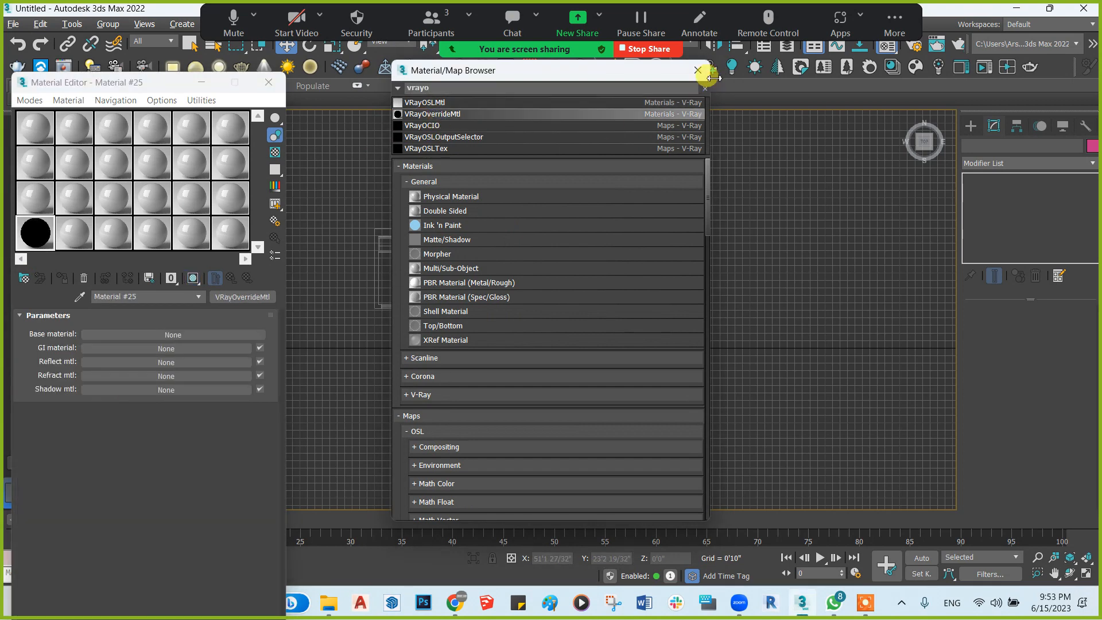
click(698, 71)
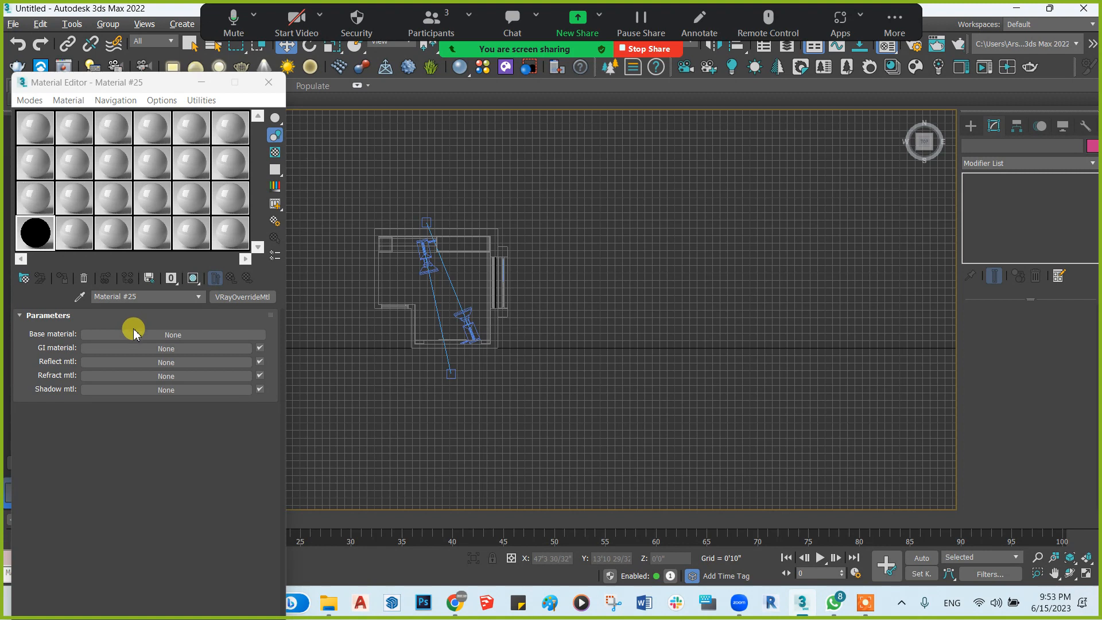
click(133, 333)
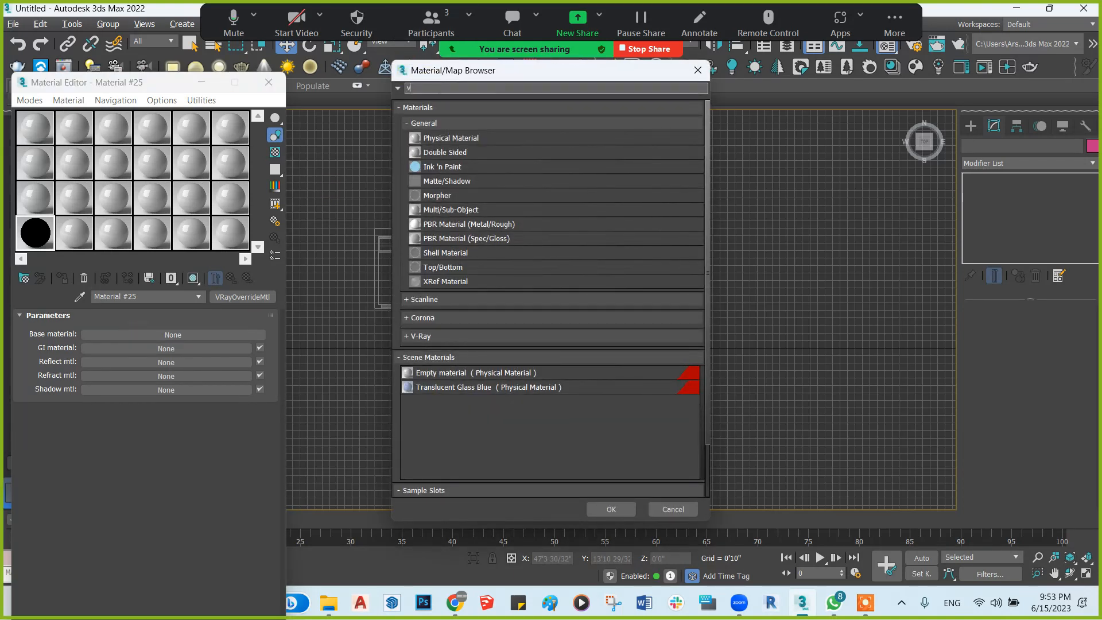
text(raym)
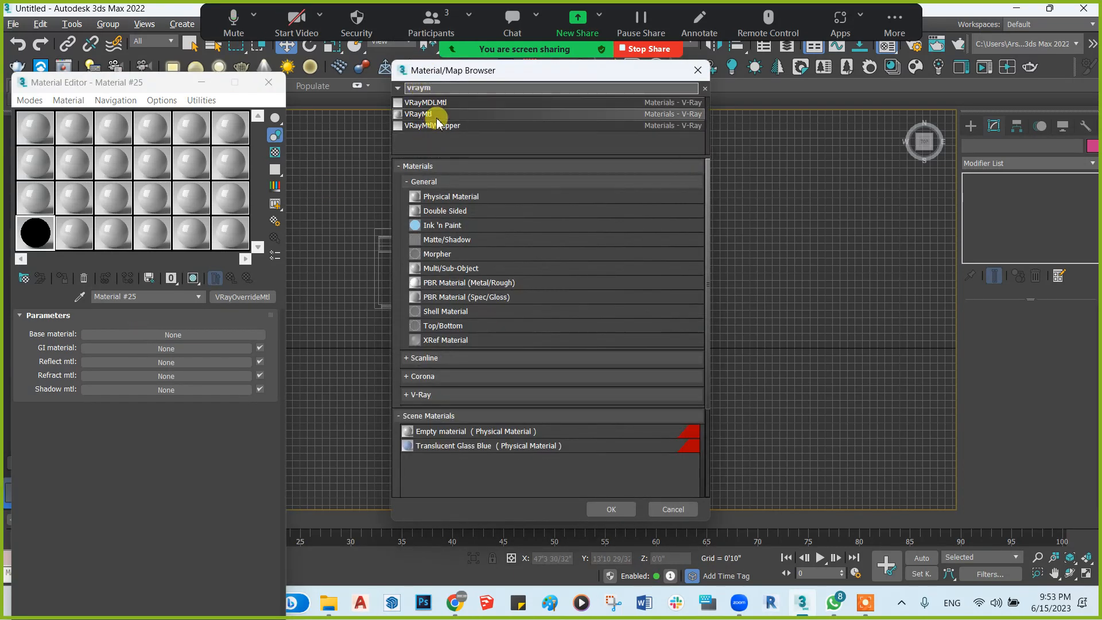
double_click(436, 115)
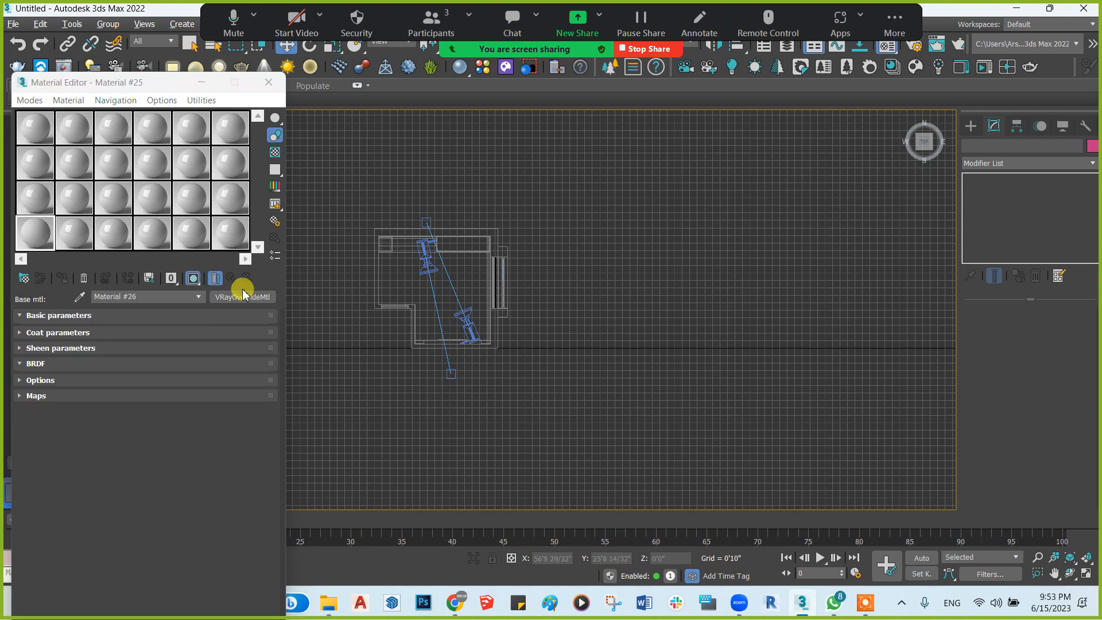
click(230, 279)
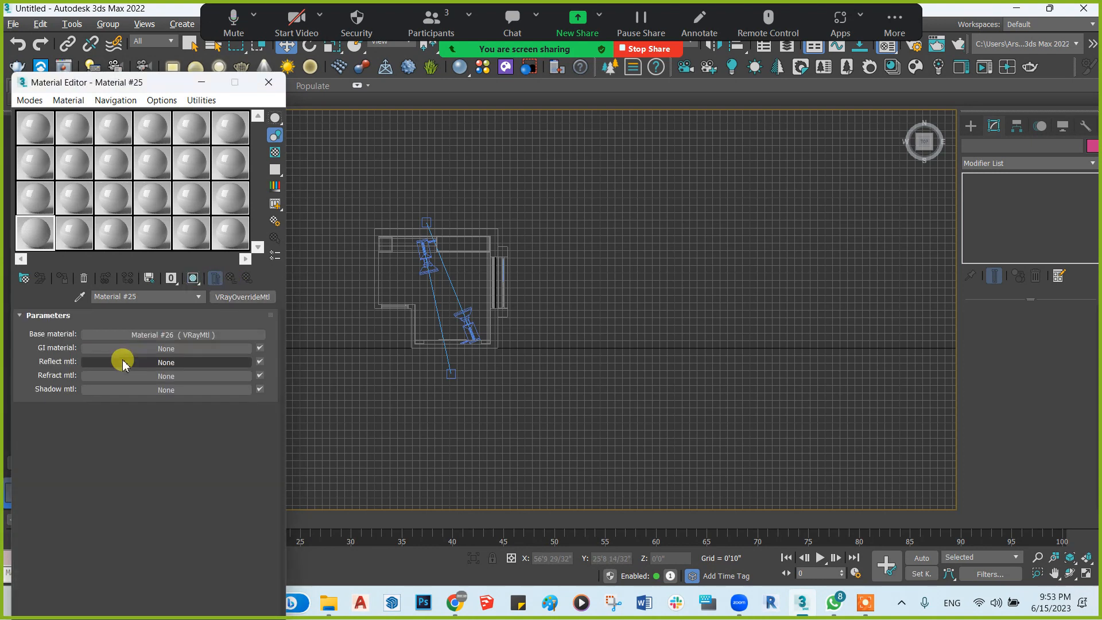
Assign a VRayMtl as the override material's GI material and show the sample slot background
click(144, 347)
click(414, 90)
text(vraym)
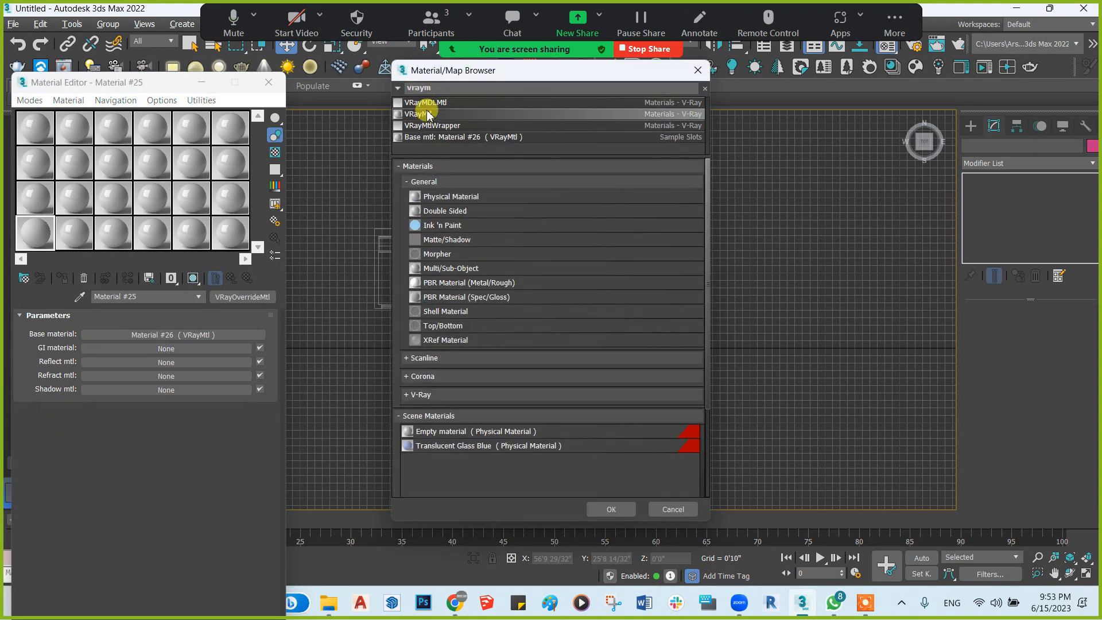
key(Escape)
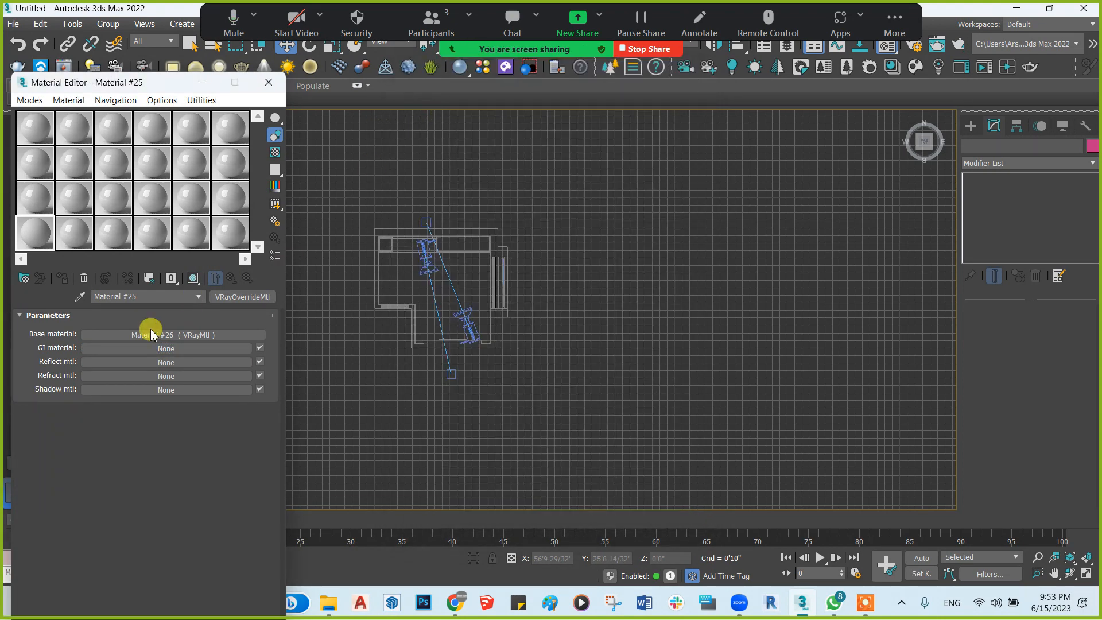
click(152, 334)
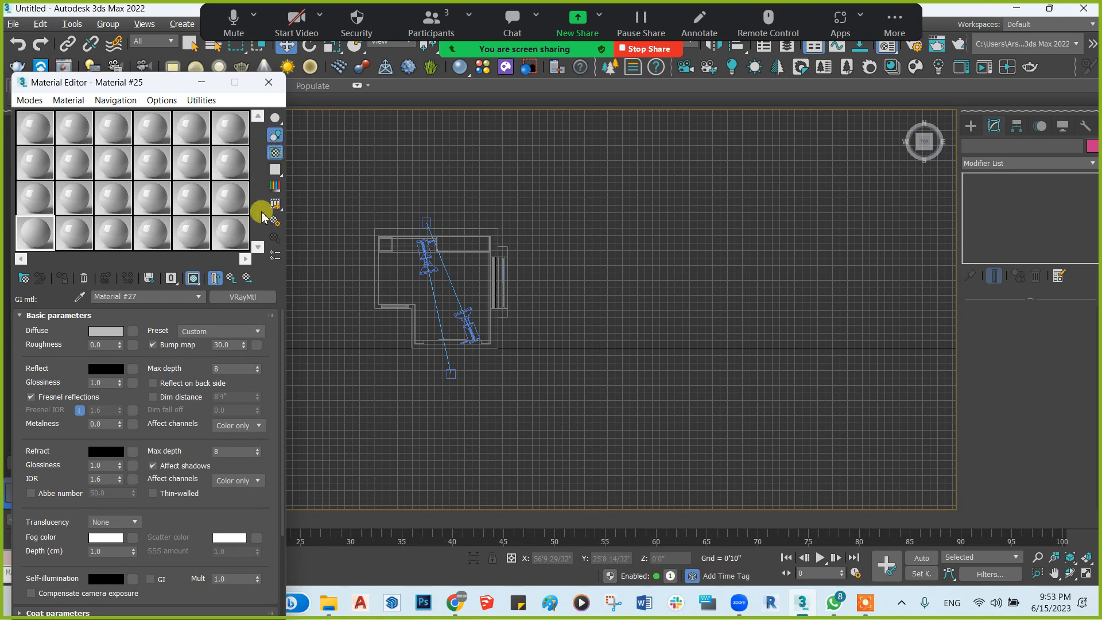
click(276, 154)
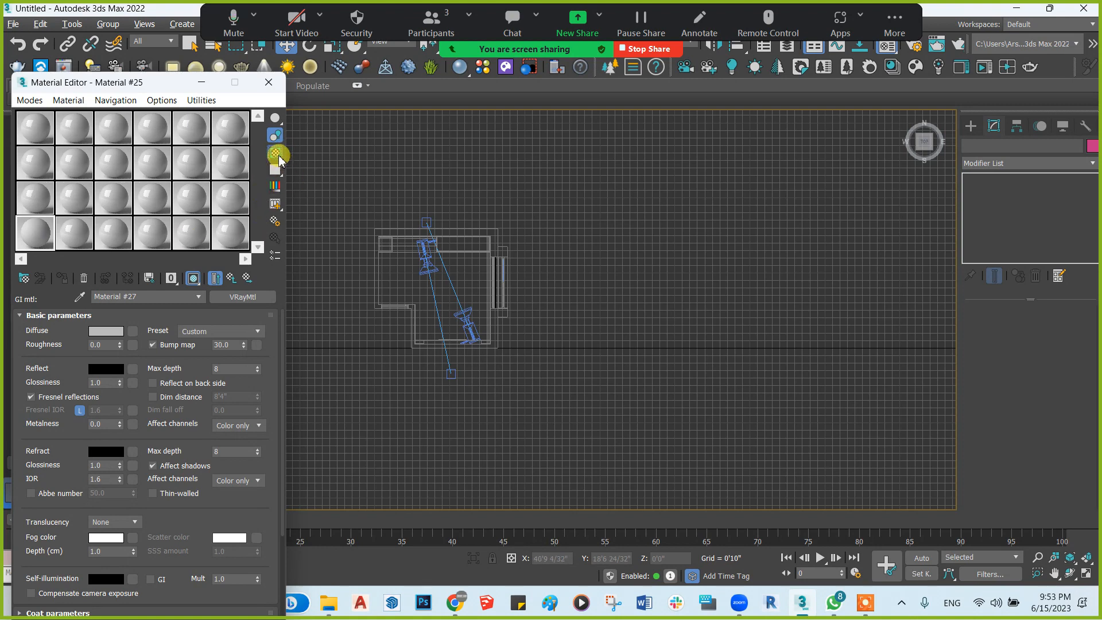
Copy the override material from the first bottom-row sample slot up the first column and across the top row of slots
click(33, 202)
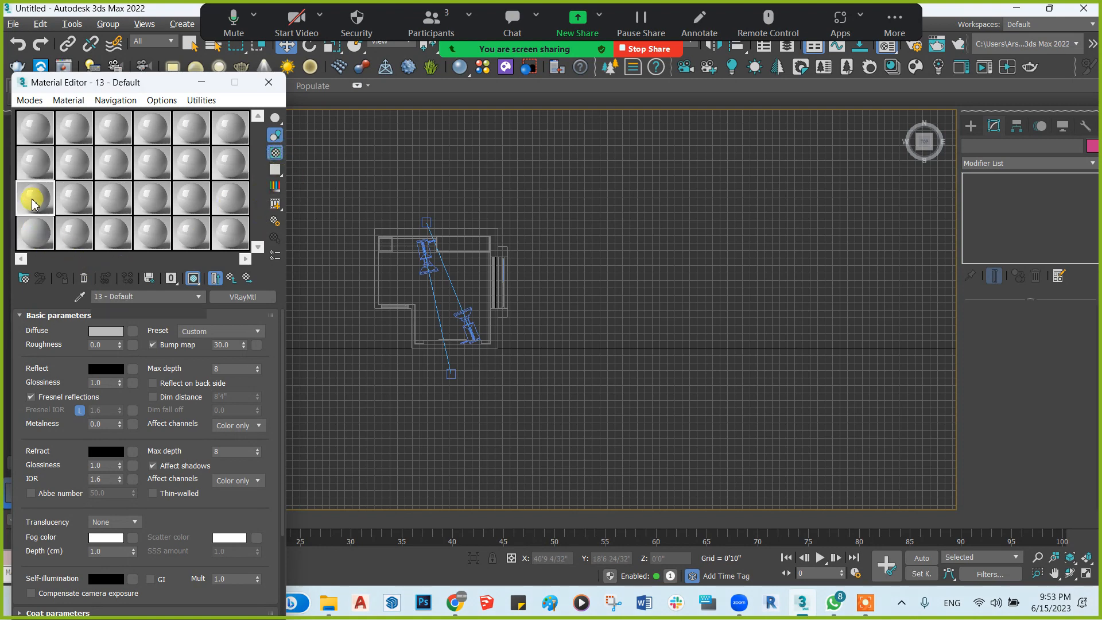
click(39, 166)
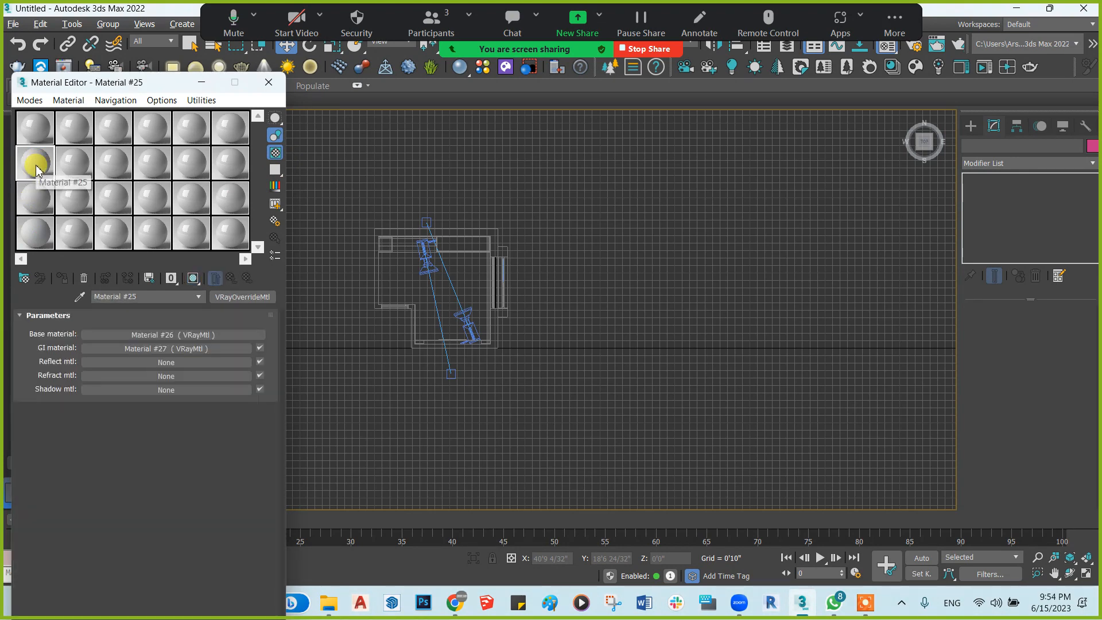
drag(36, 165, 39, 142)
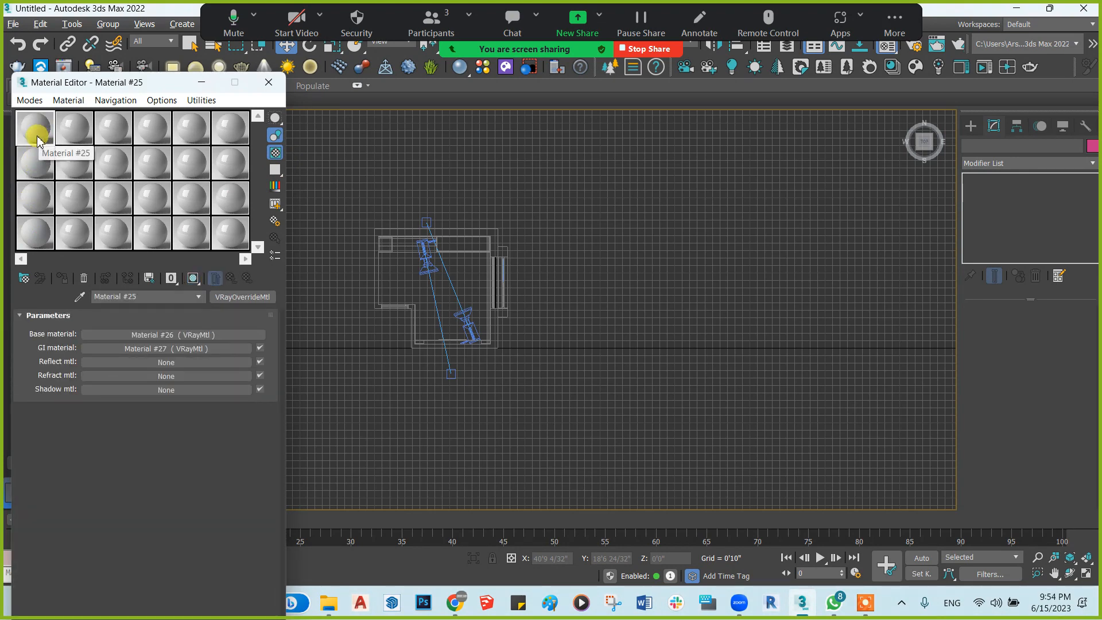
click(64, 124)
drag(45, 136, 111, 126)
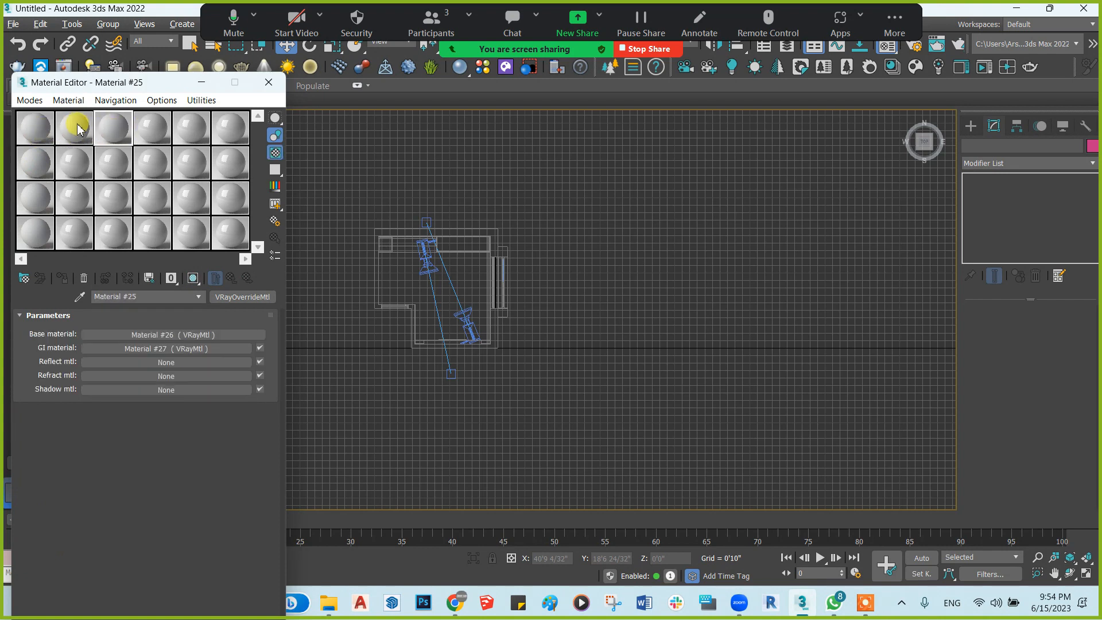
drag(113, 128, 230, 136)
click(162, 131)
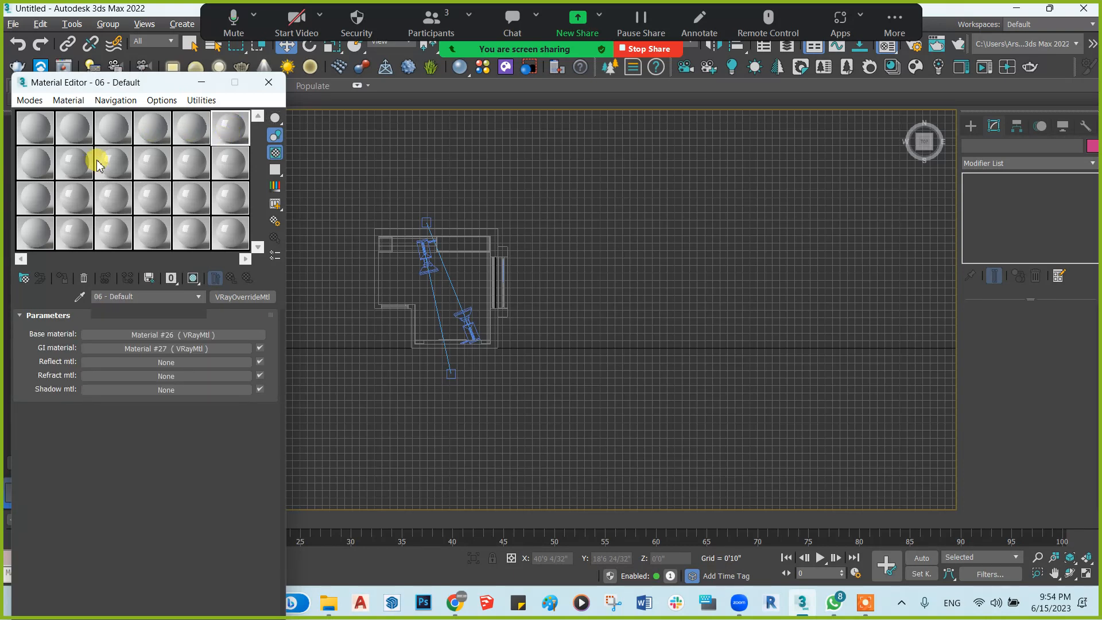
Copy the override material from the top row into the remaining sample slots of the second row
click(88, 133)
click(75, 166)
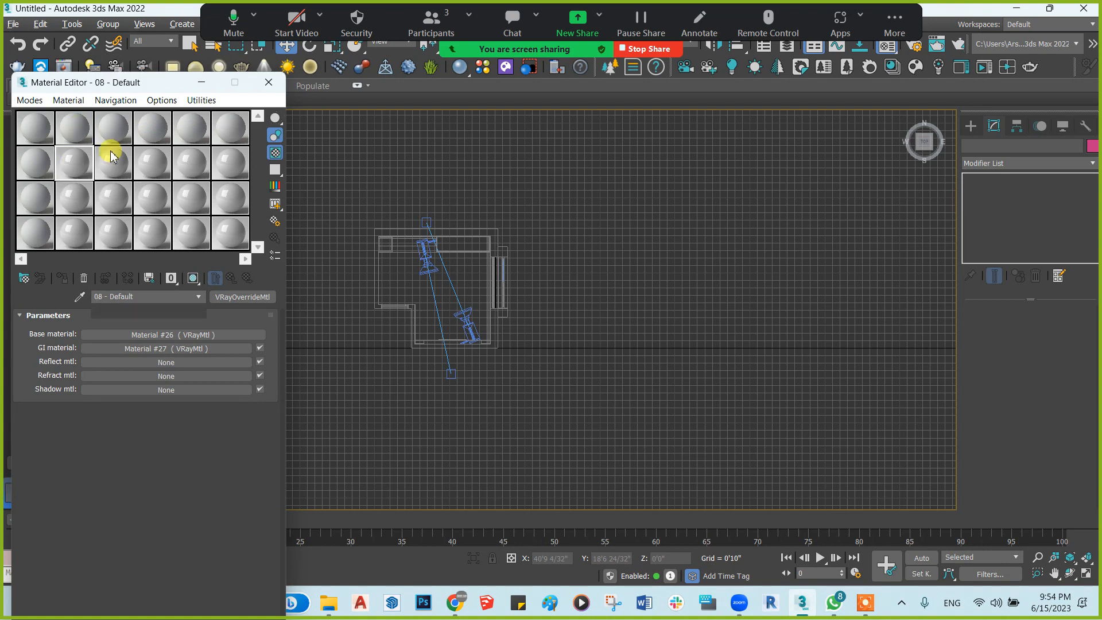
click(114, 163)
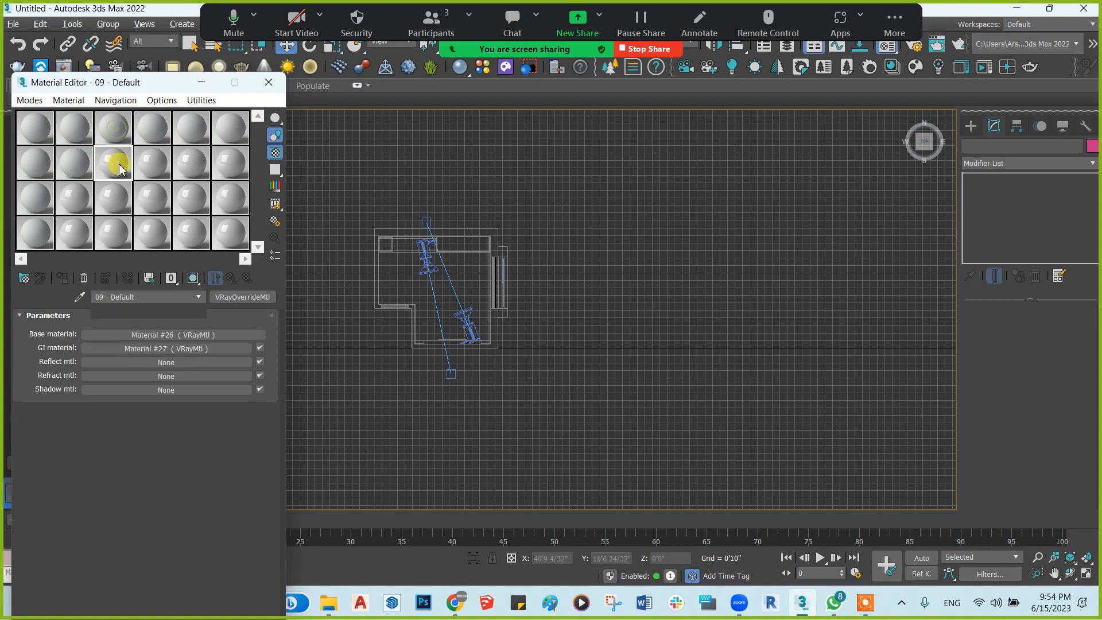
click(158, 158)
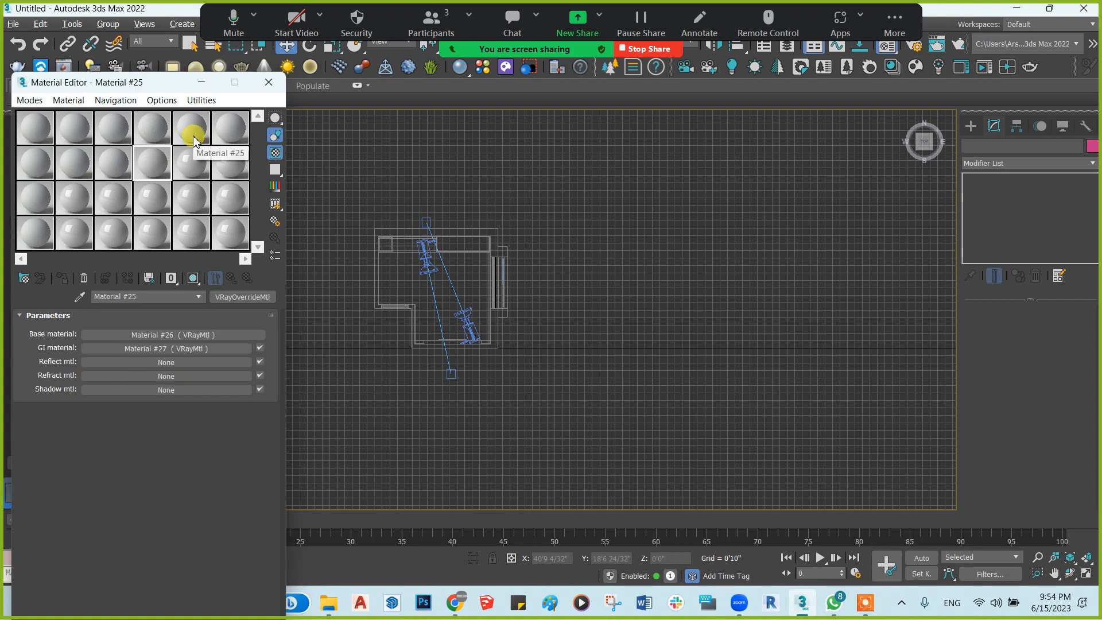
click(191, 157)
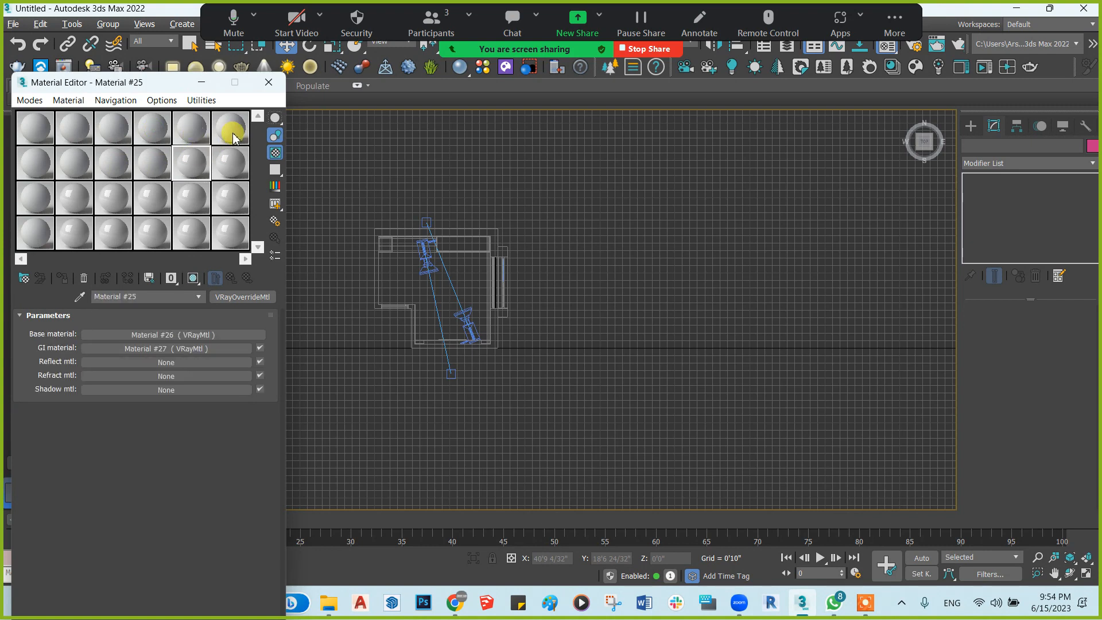
click(230, 167)
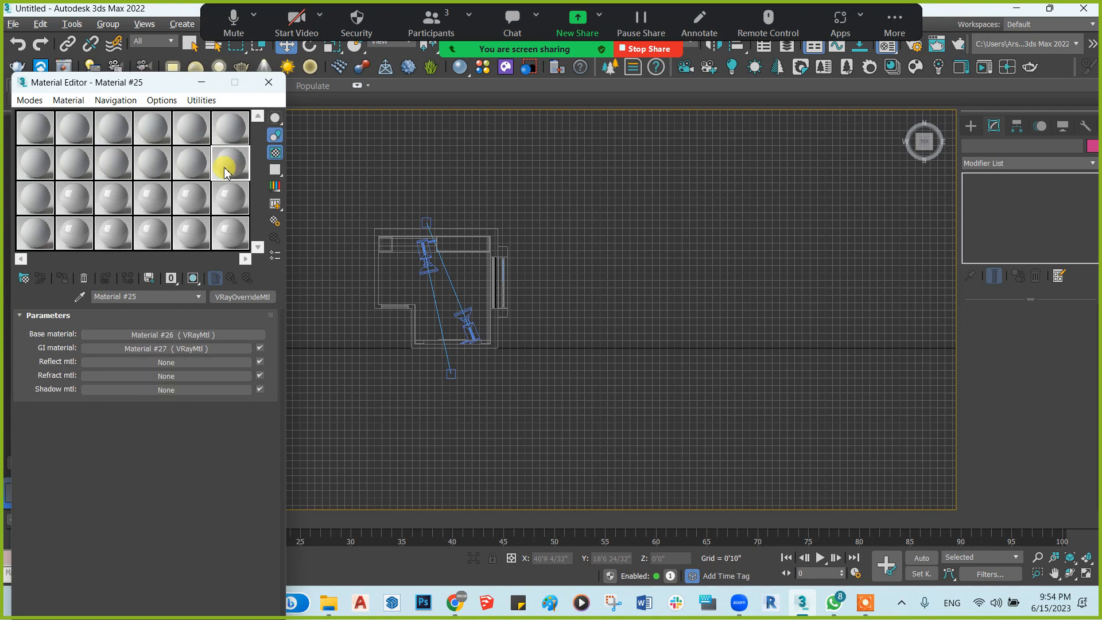
Copy the override material into the remaining sample slots of the third row
click(86, 194)
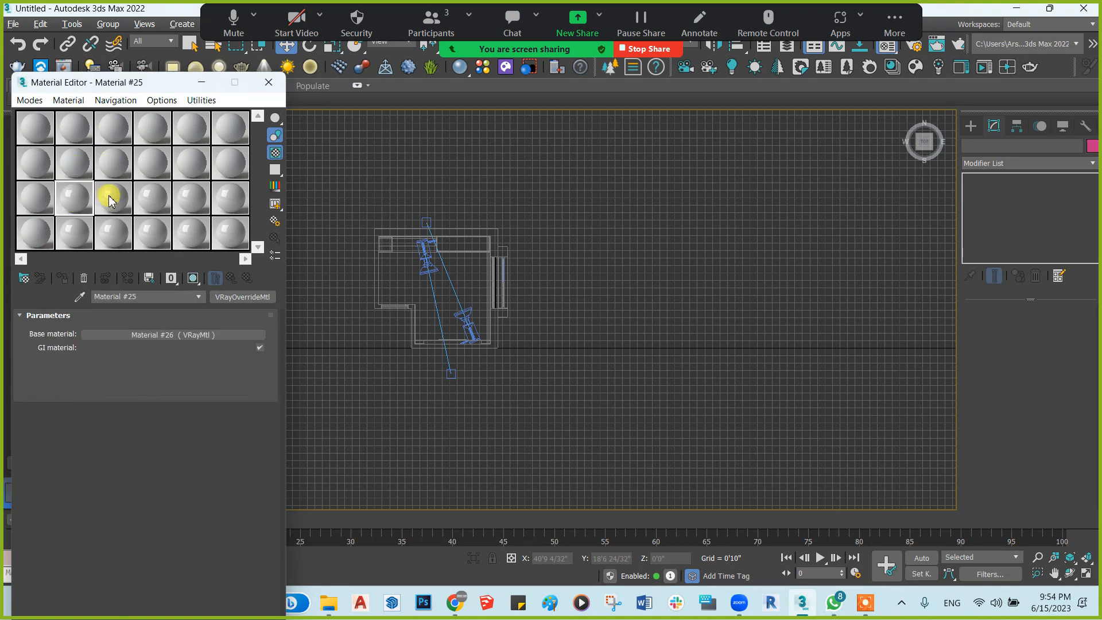
click(153, 197)
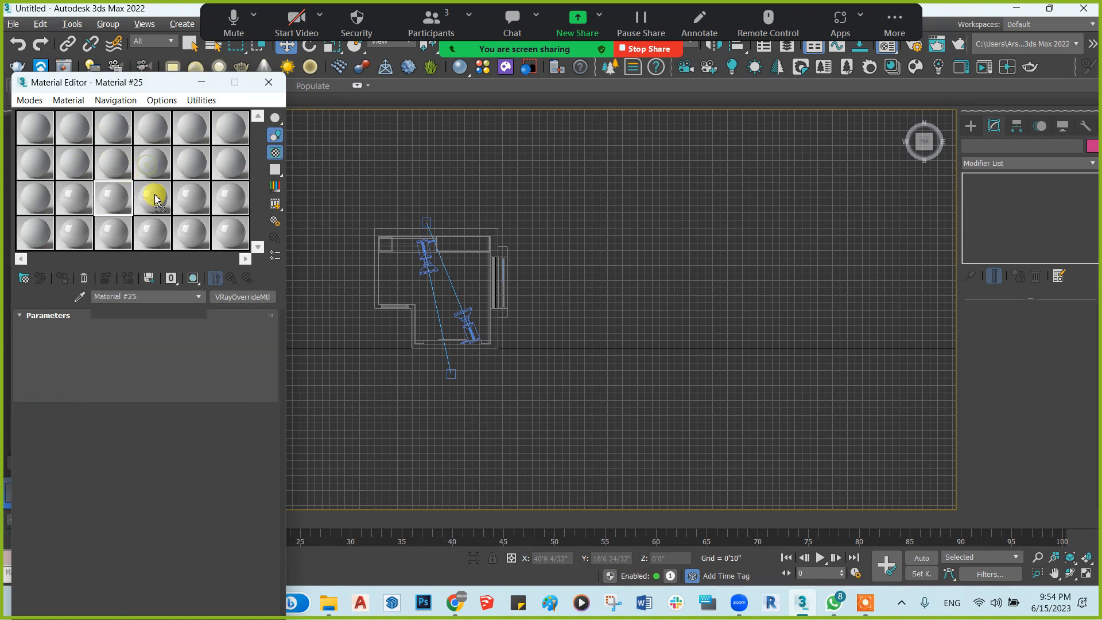
click(195, 171)
click(191, 202)
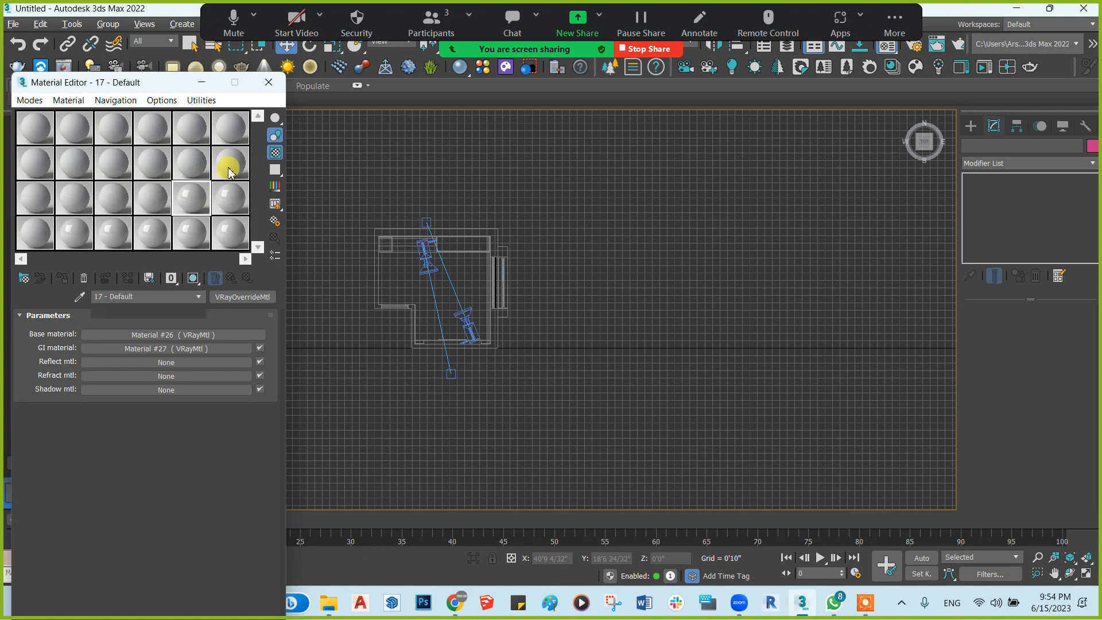
click(236, 199)
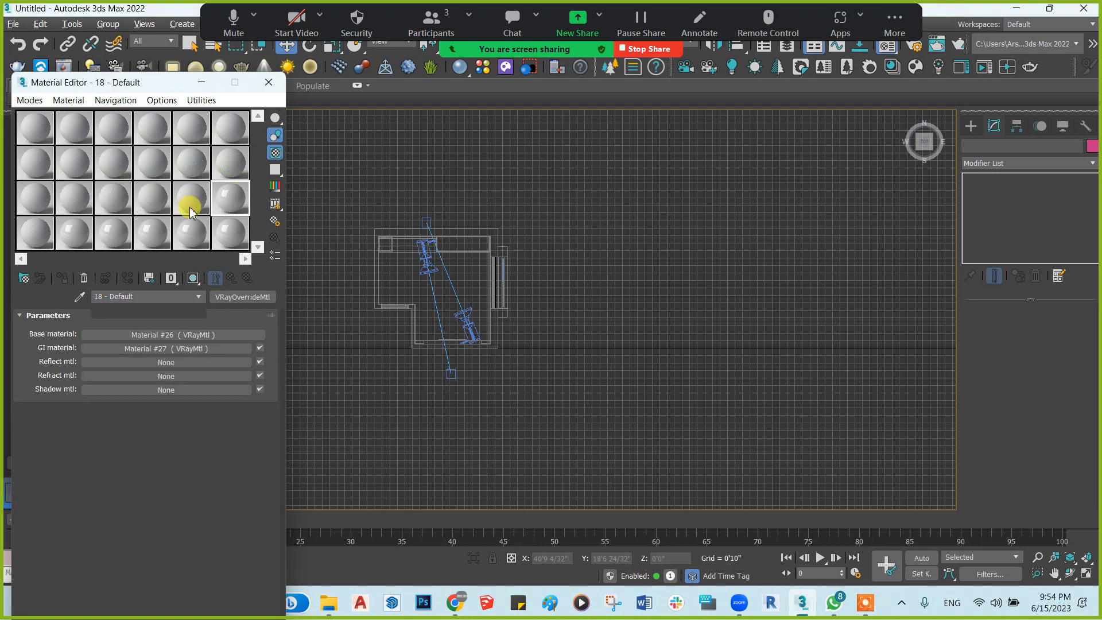
Copy the override material into the remaining sample slots of the bottom row and activate that row's first slot
click(69, 233)
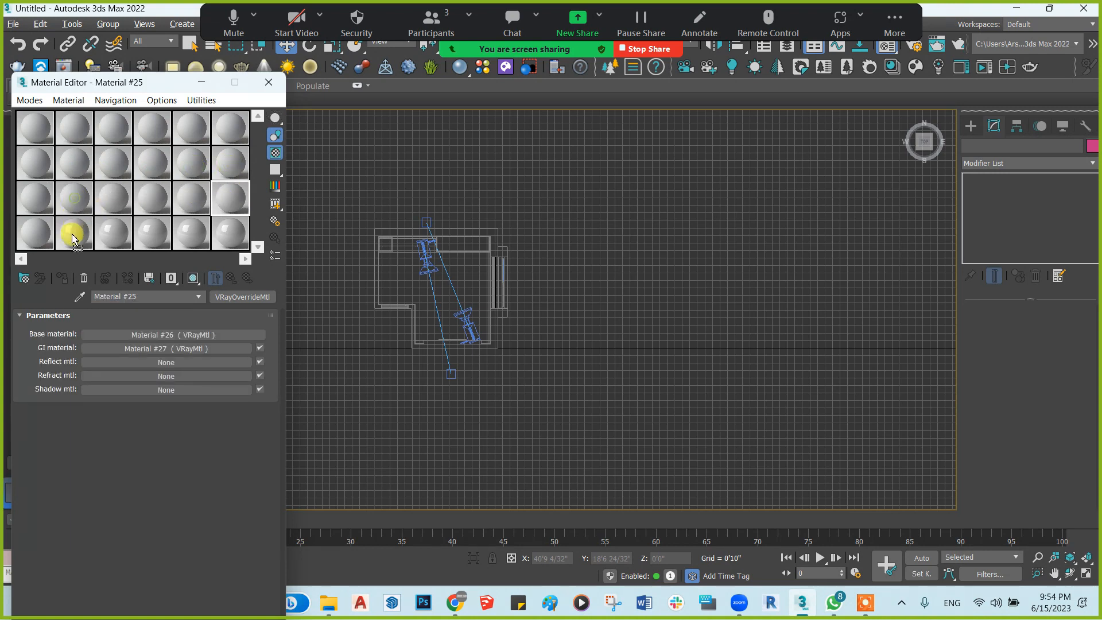
click(117, 234)
click(193, 235)
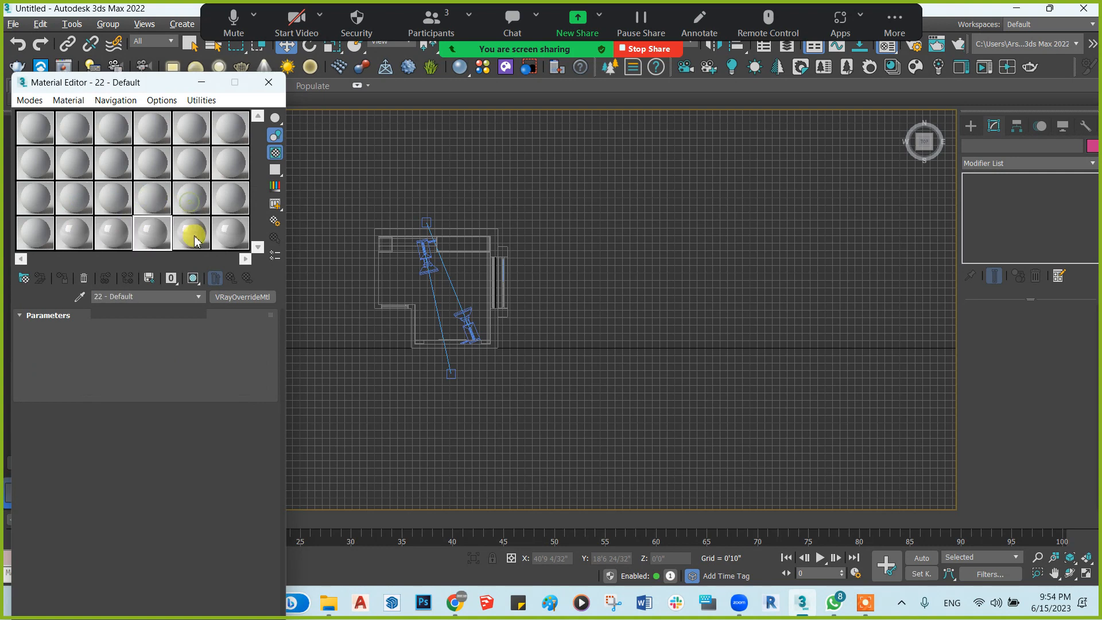
click(232, 234)
drag(230, 237, 231, 235)
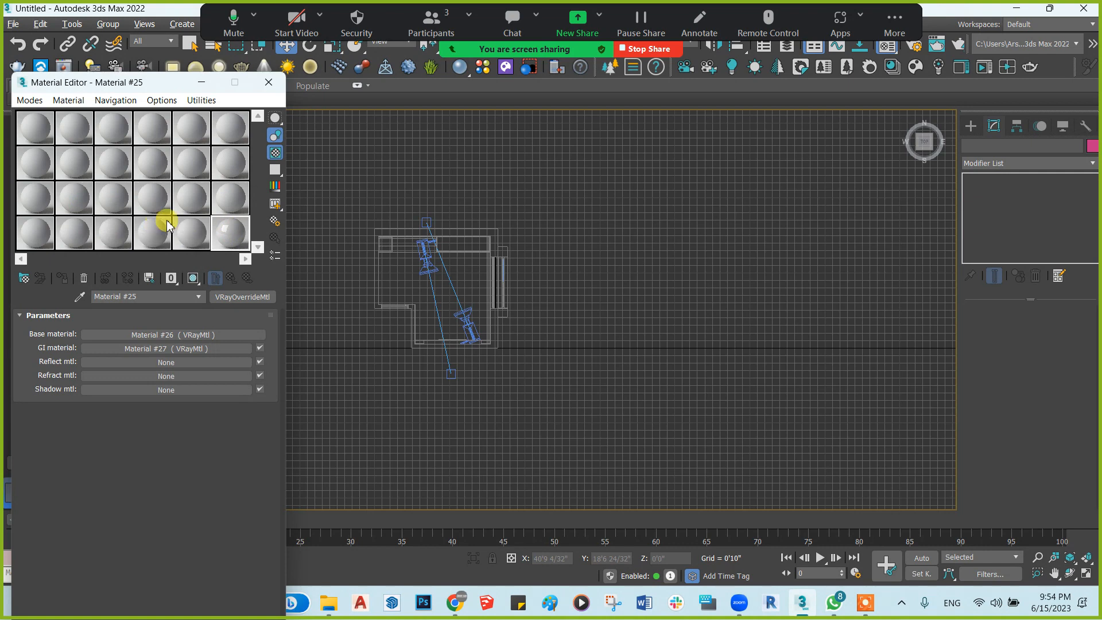
click(35, 245)
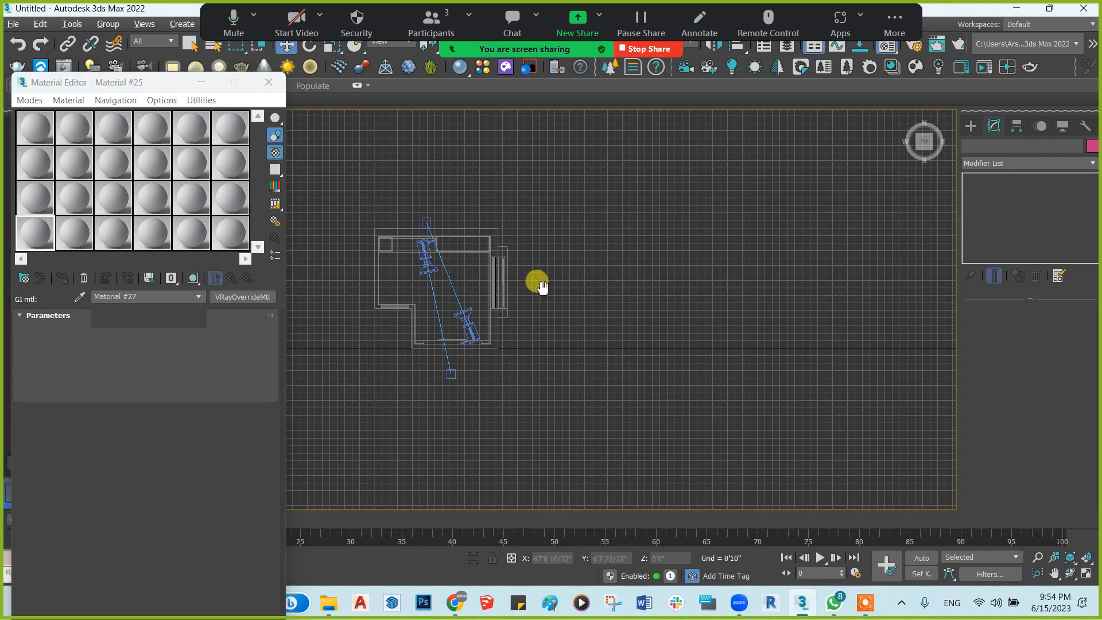
Select all scene objects, cameras included, in the top view and close the Material Editor
middle_drag(538, 281, 564, 276)
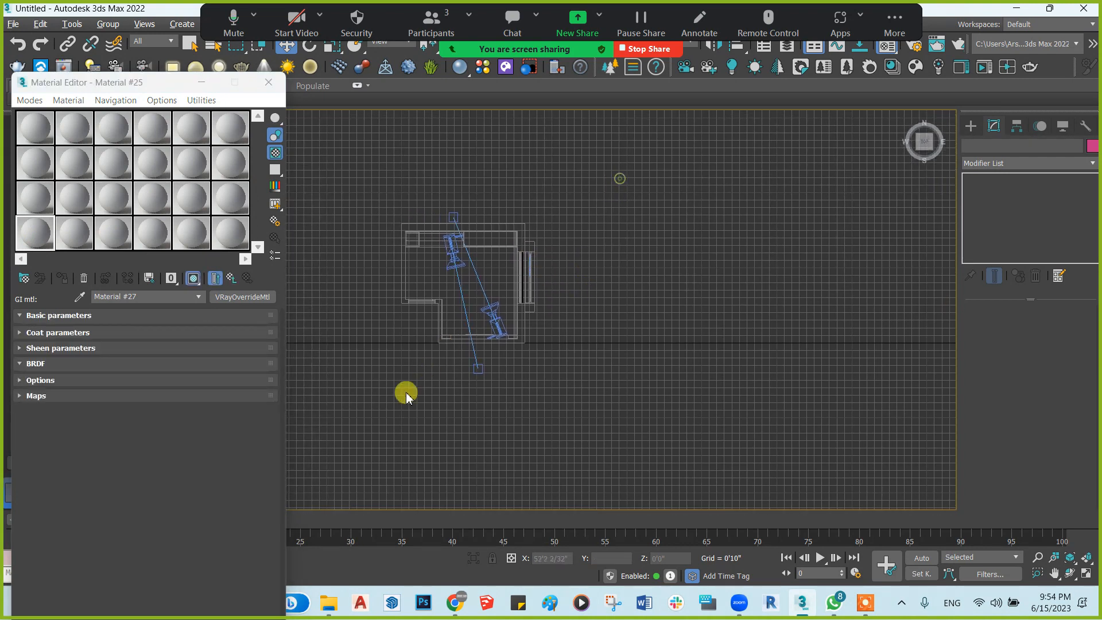
drag(406, 393, 378, 410)
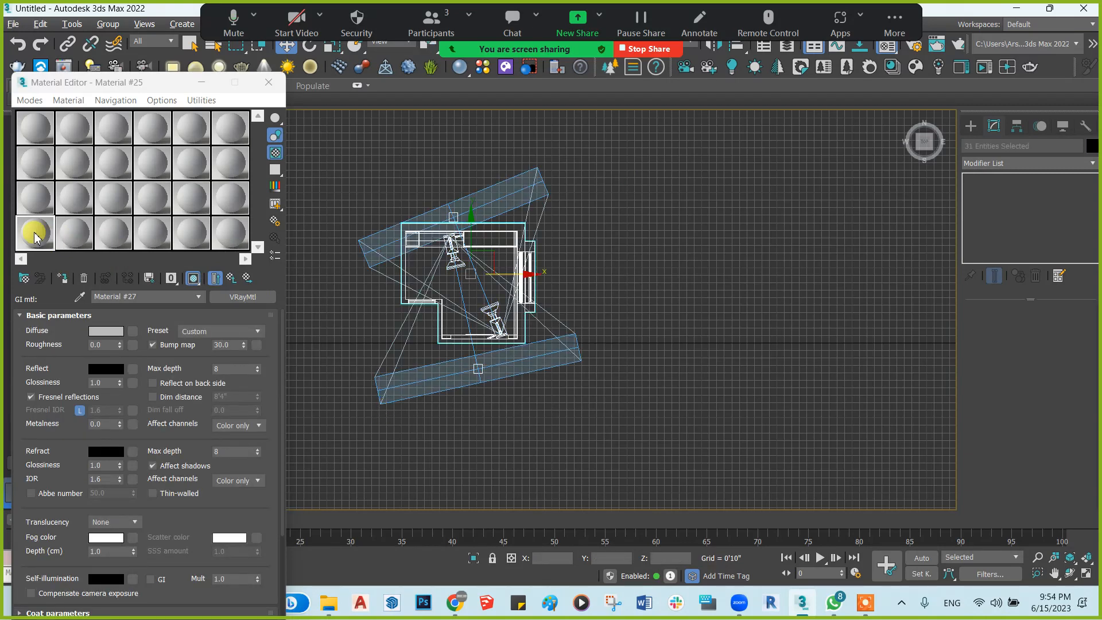
click(268, 82)
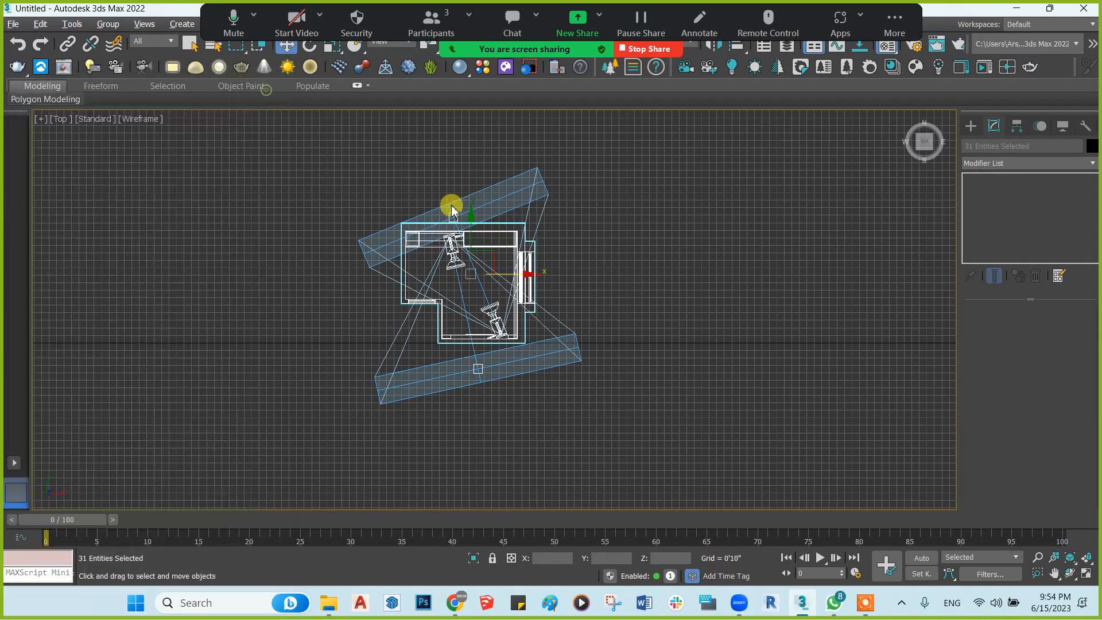
Switch to a maximized perspective view of the room and select the two-pane window frame on its outer wall
key(alt+w)
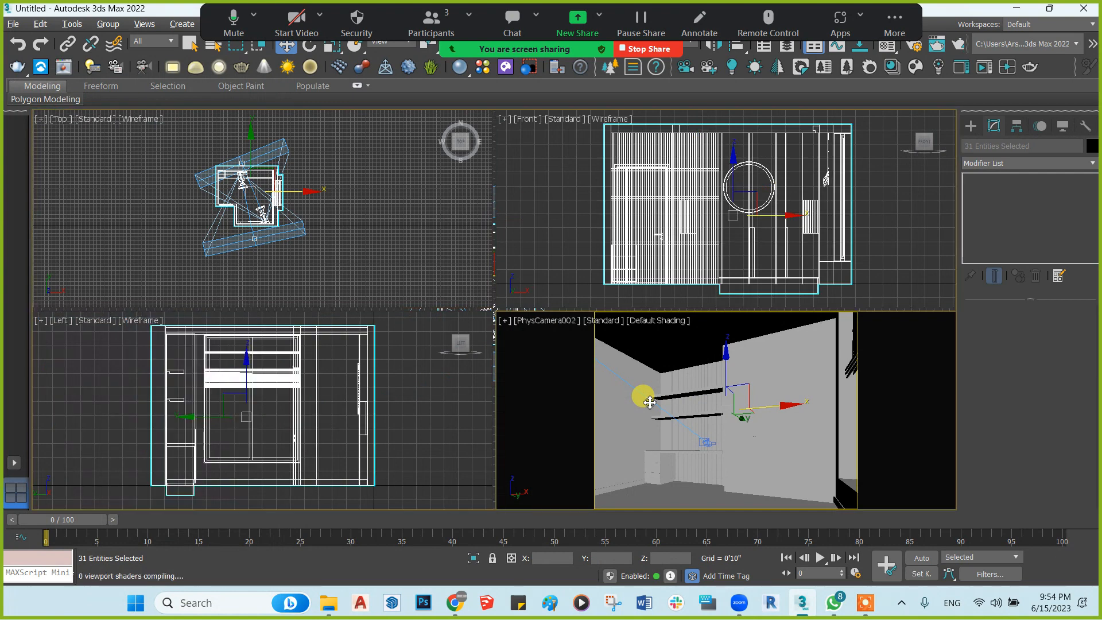
key(alt+w)
key(p)
key(z)
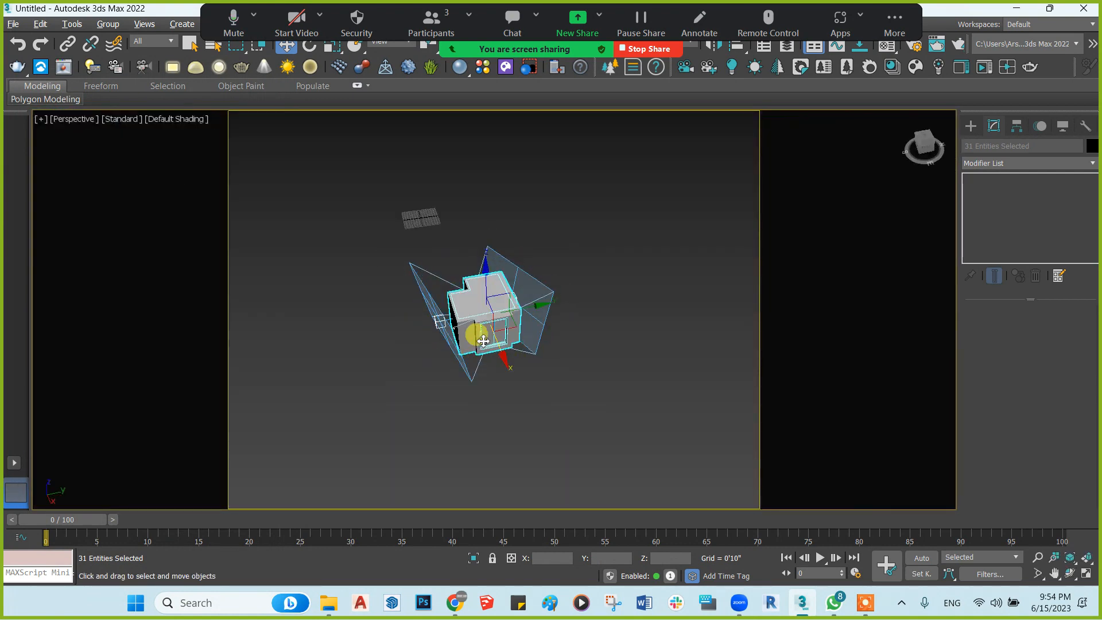
scroll(483, 342, up, 5)
alt+middle_drag(478, 364, 548, 395)
click(555, 395)
scroll(539, 298, up, 4)
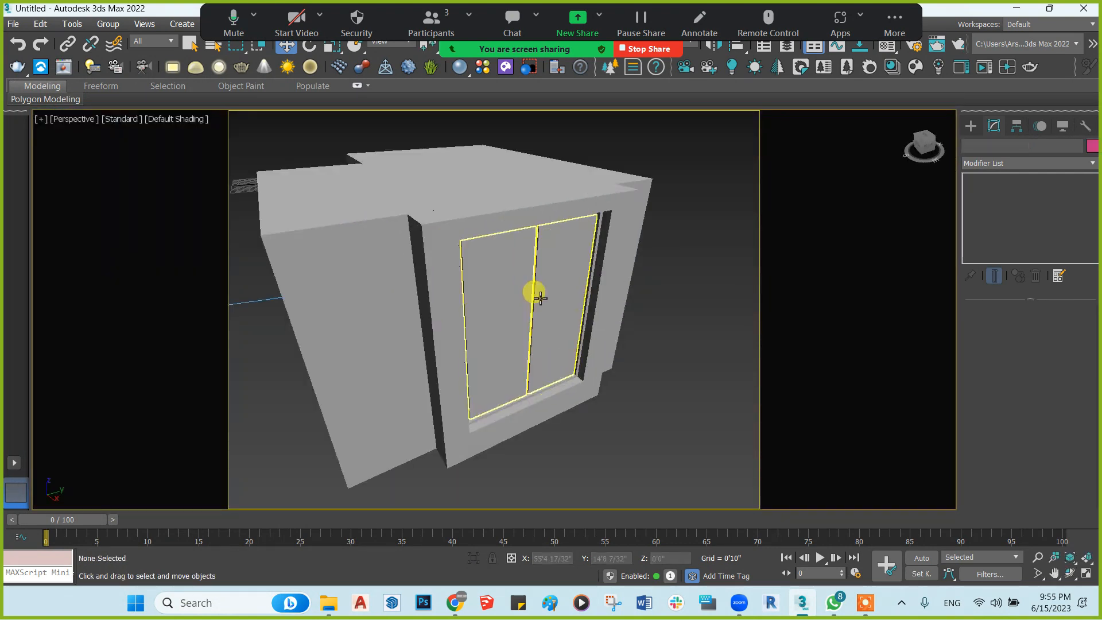
click(539, 297)
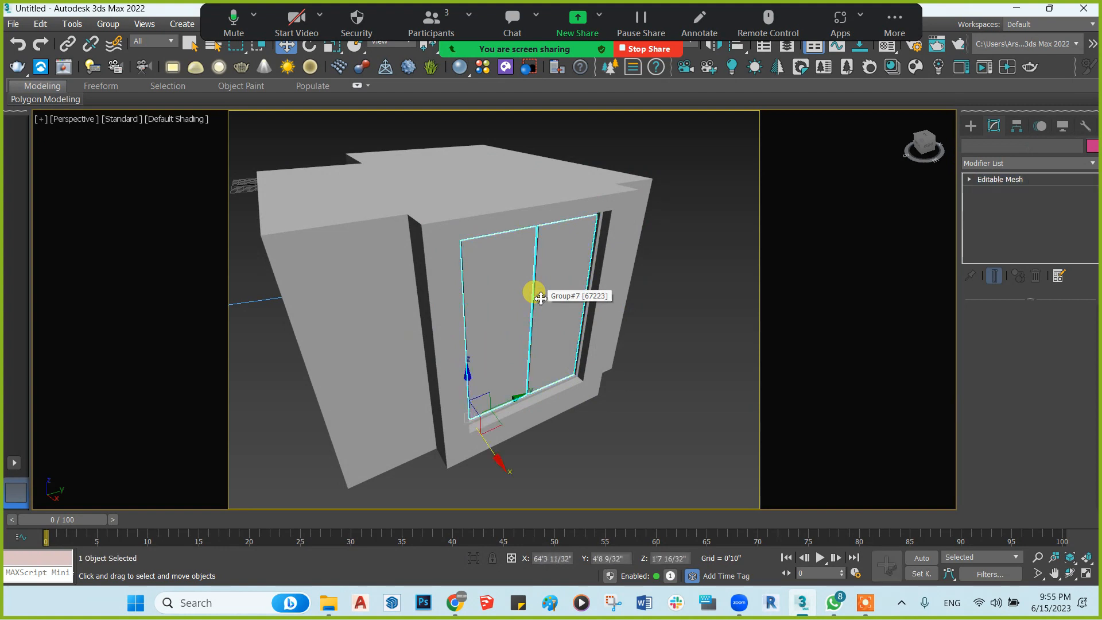
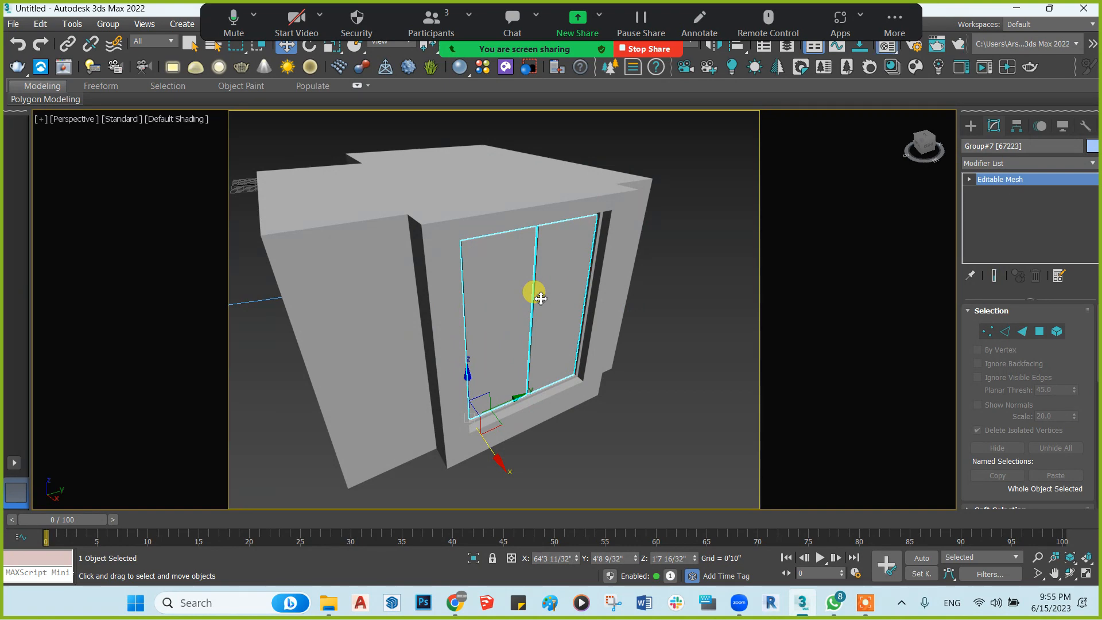
Set the diffuse colour of the first sample slot's base material to black
key(m)
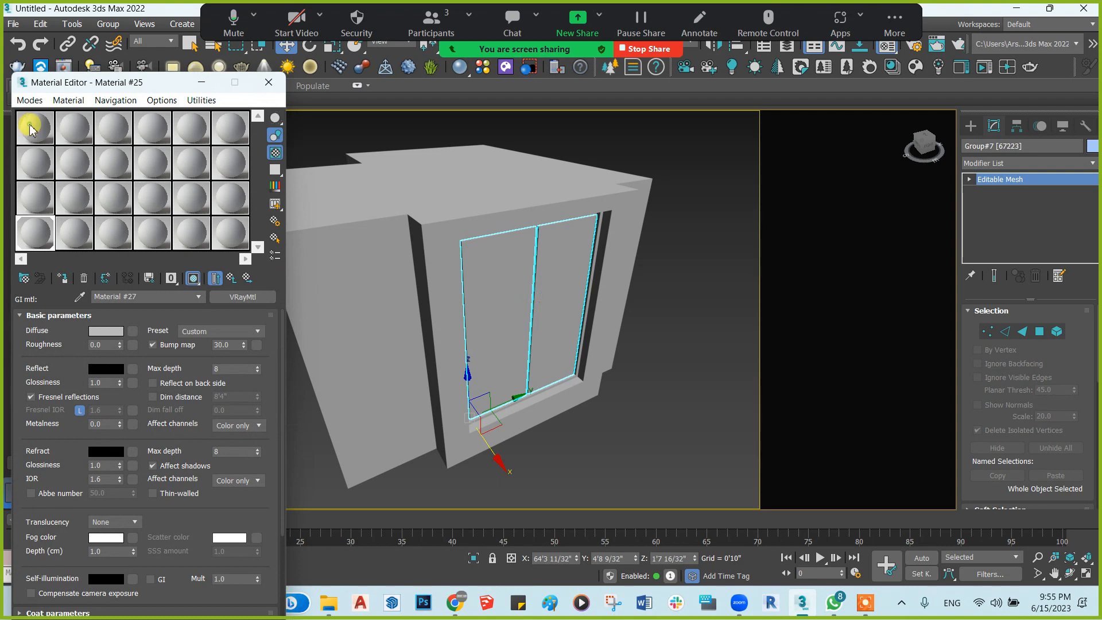
click(39, 135)
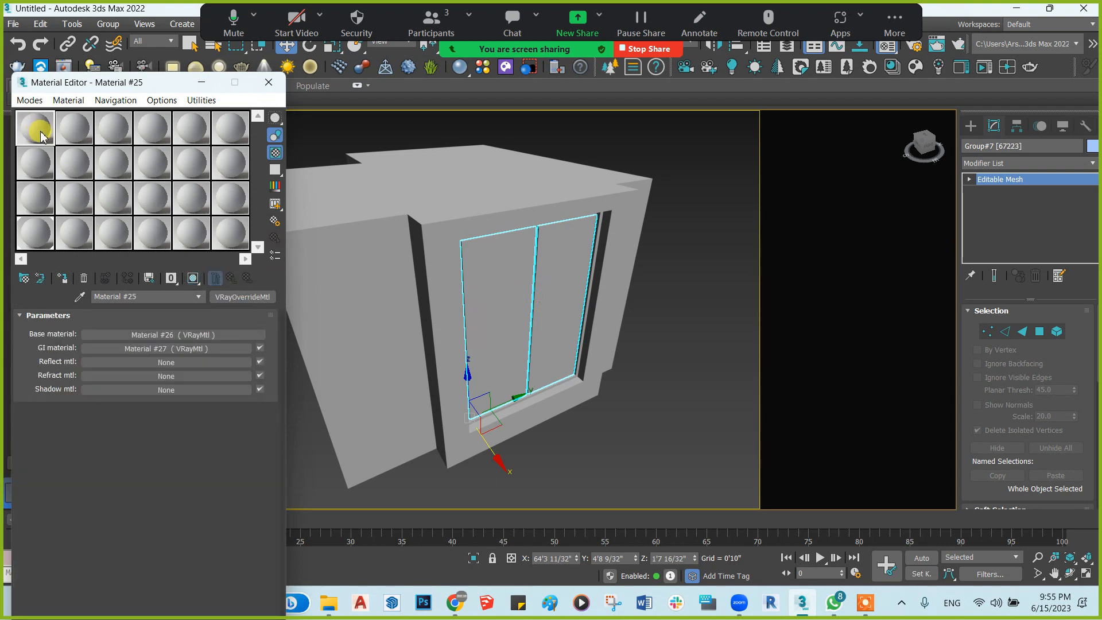
click(130, 337)
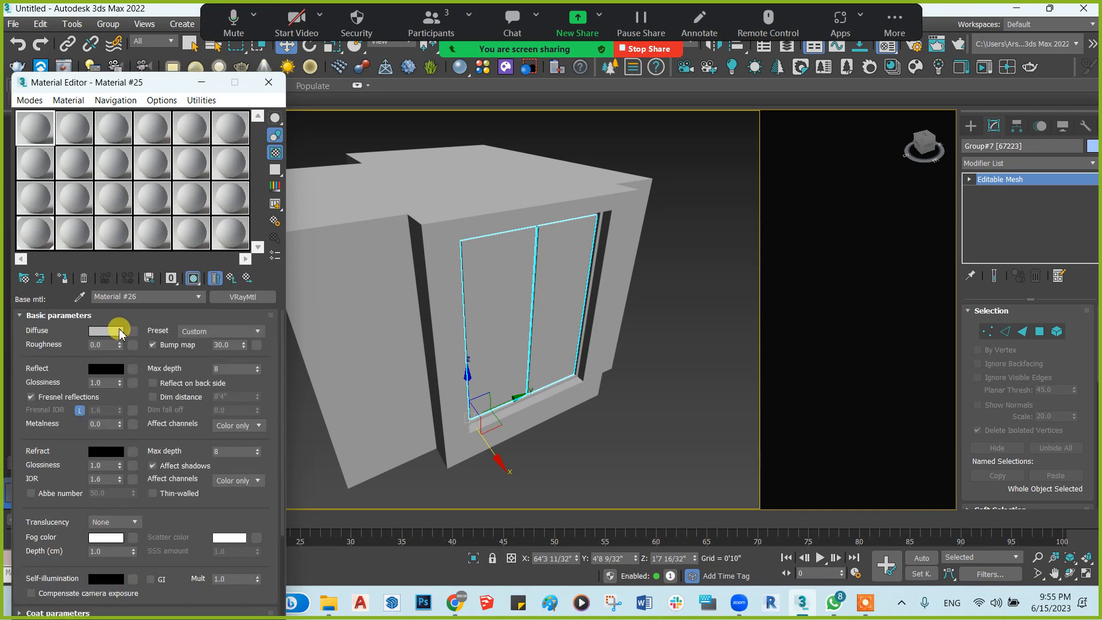
click(118, 329)
drag(362, 136, 372, 84)
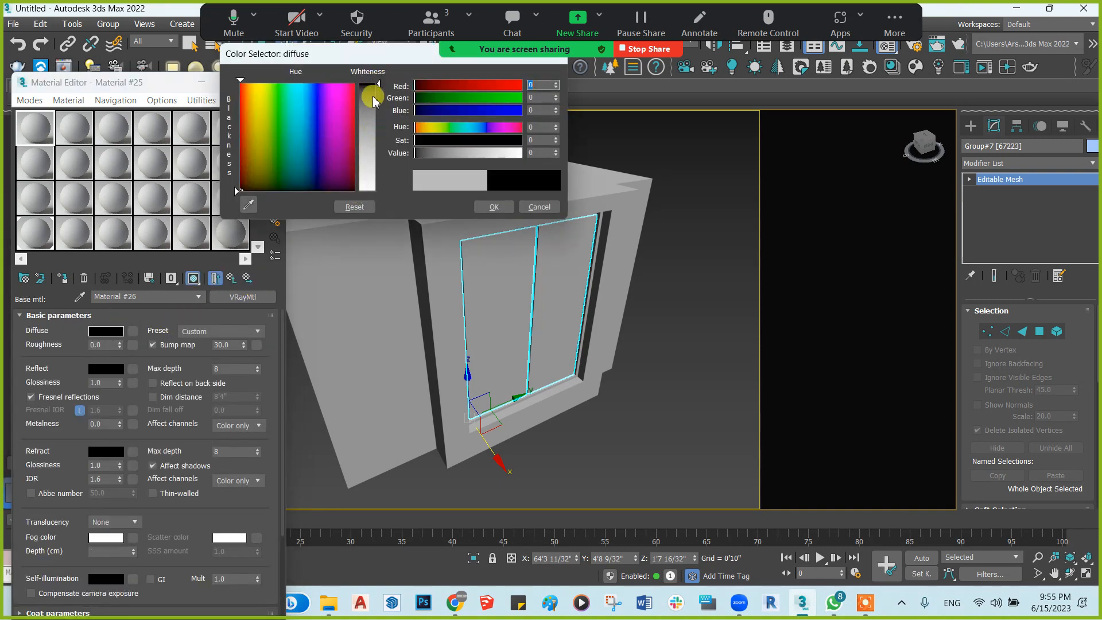
click(477, 206)
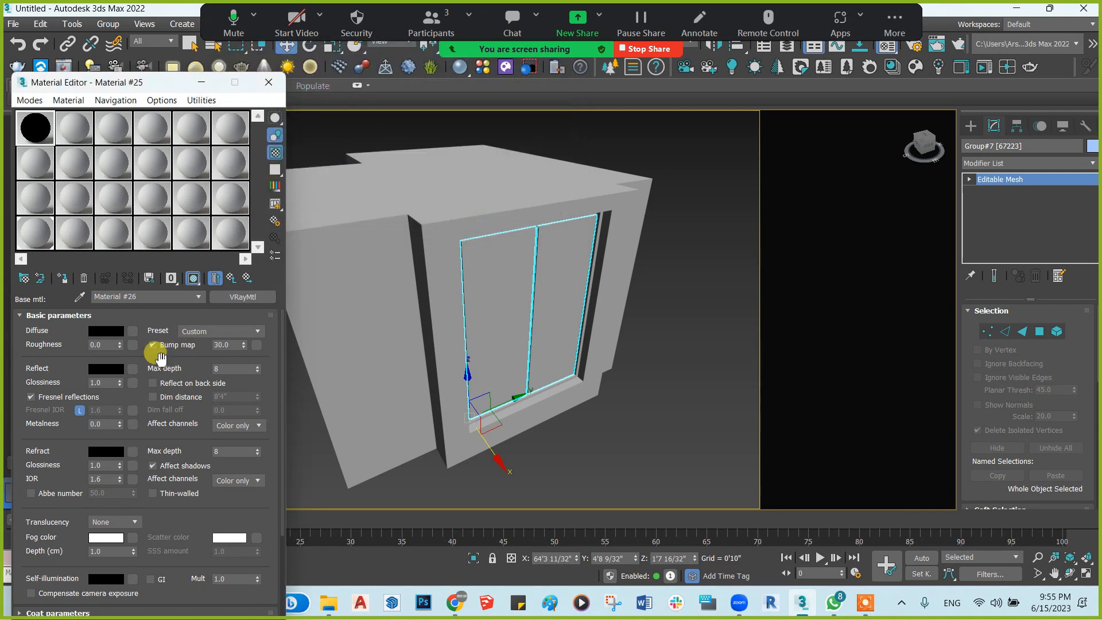
Set the base material's reflection colour to RGB 140, 140, 140
click(116, 371)
text(140)
key(Tab)
text(14)
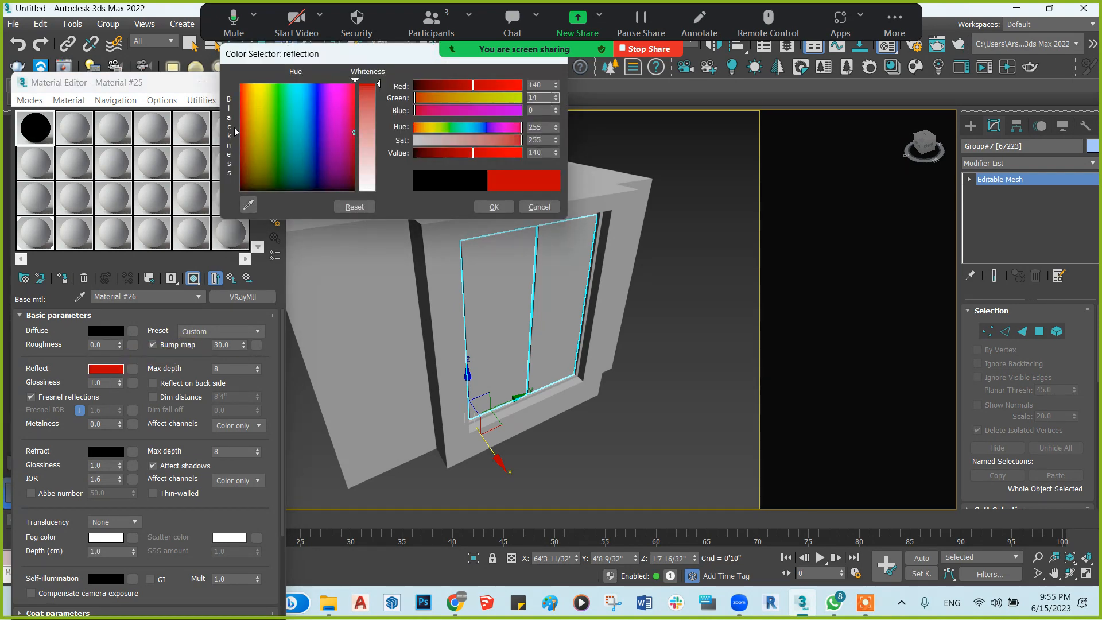
text(0)
key(Tab)
text(140)
key(Tab)
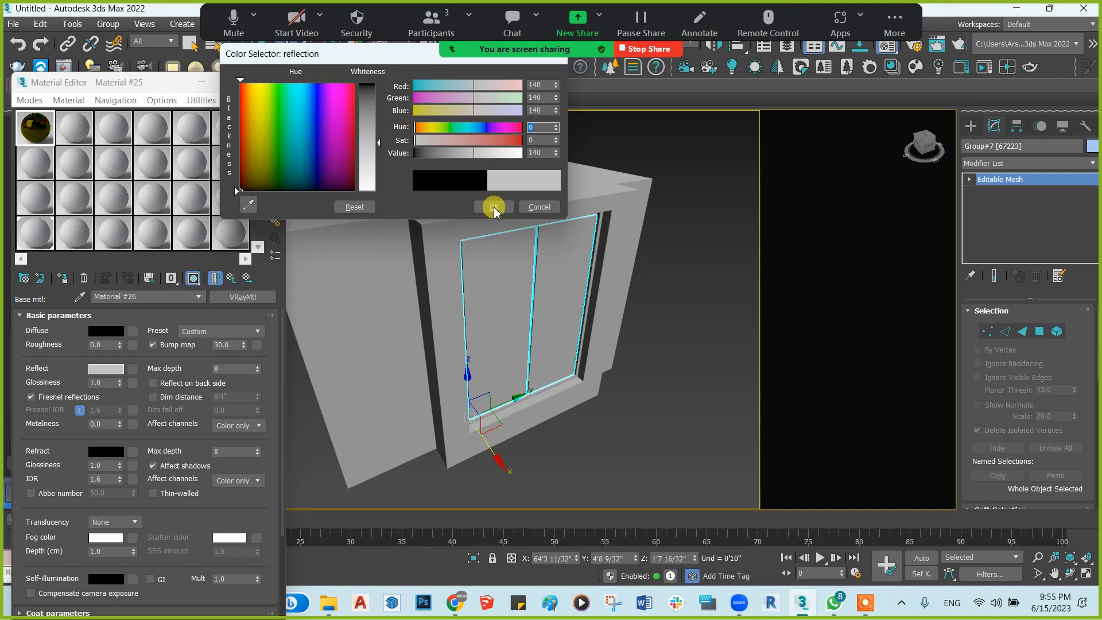
click(492, 207)
Set the base material's refraction colour to RGB 240, 240, 240
click(113, 453)
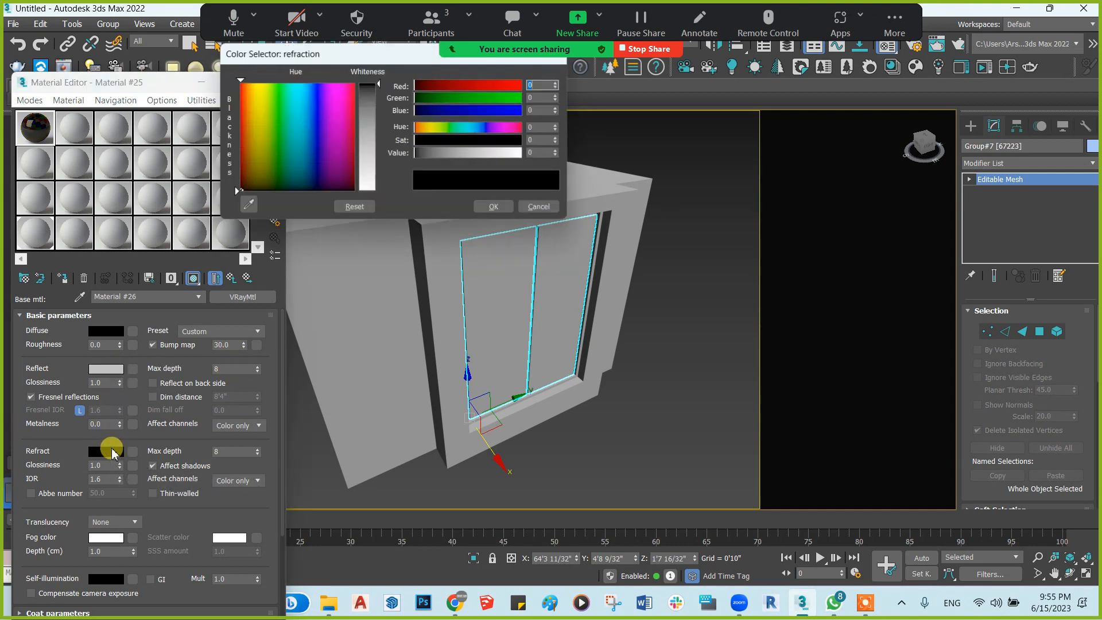
text(240)
key(Tab)
text(240)
key(Tab)
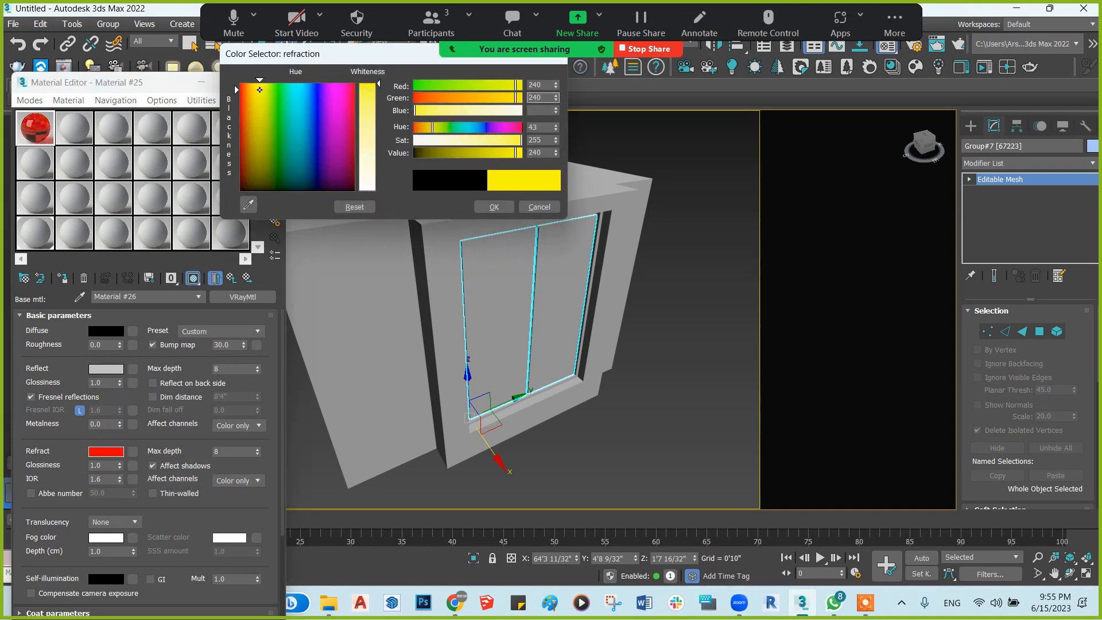
text(240)
key(Tab)
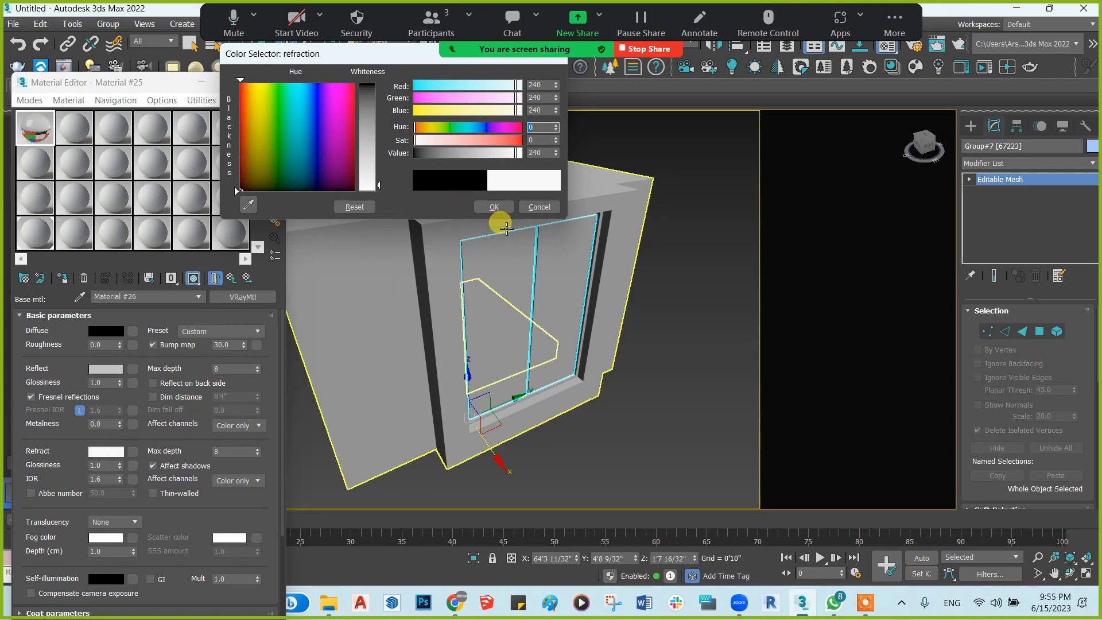
click(491, 207)
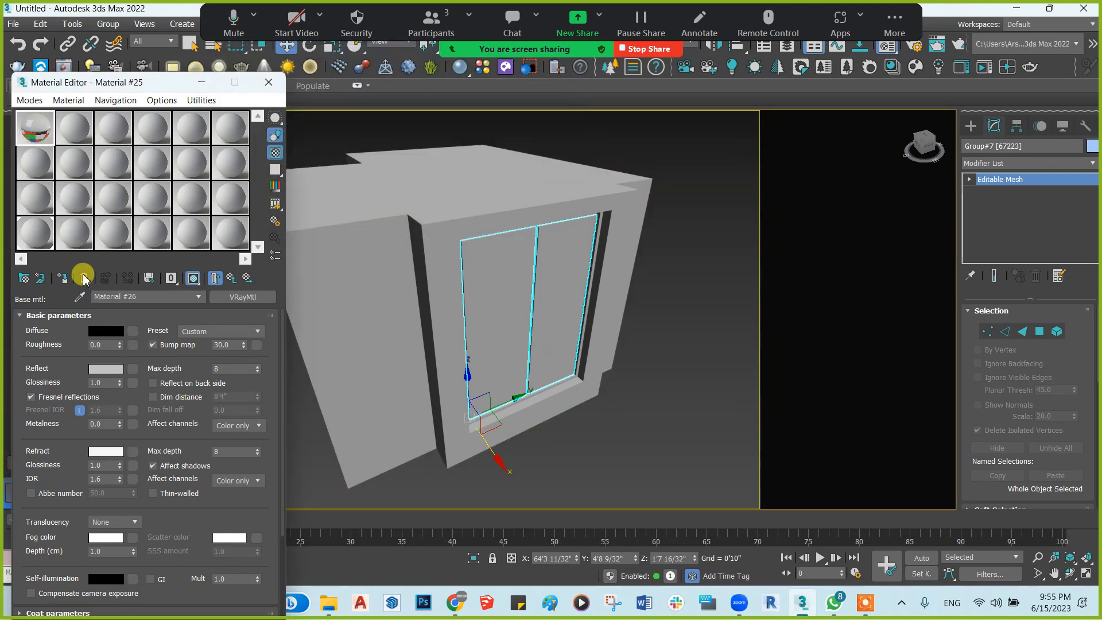
Assign the material to the selected window object under the name Glass, close the Material Editor and clear the selection
click(63, 279)
click(524, 291)
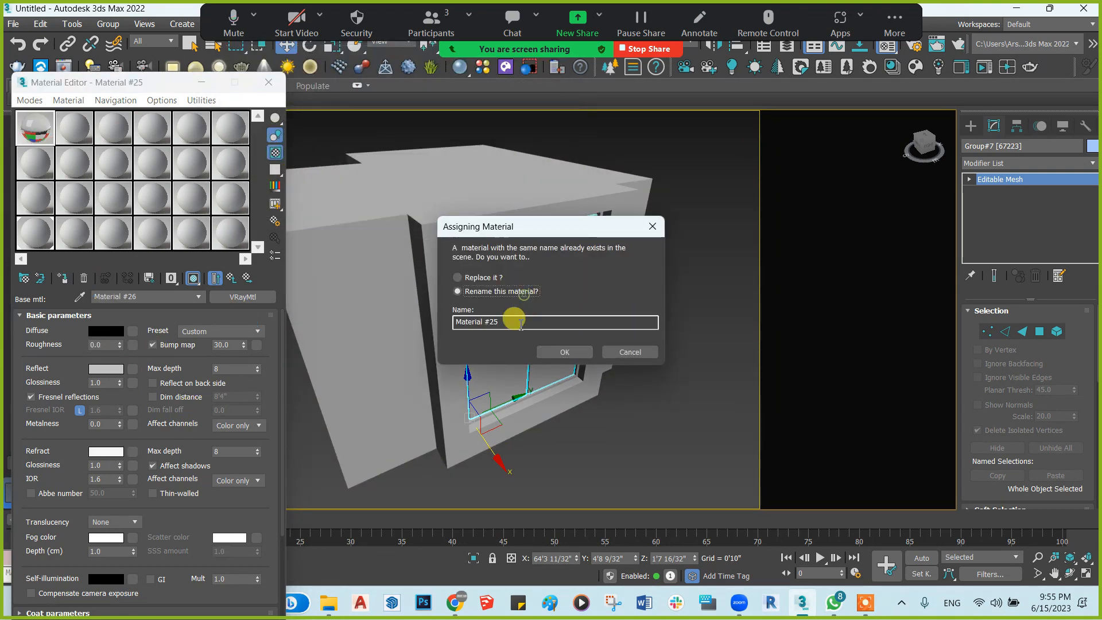
text(Glas)
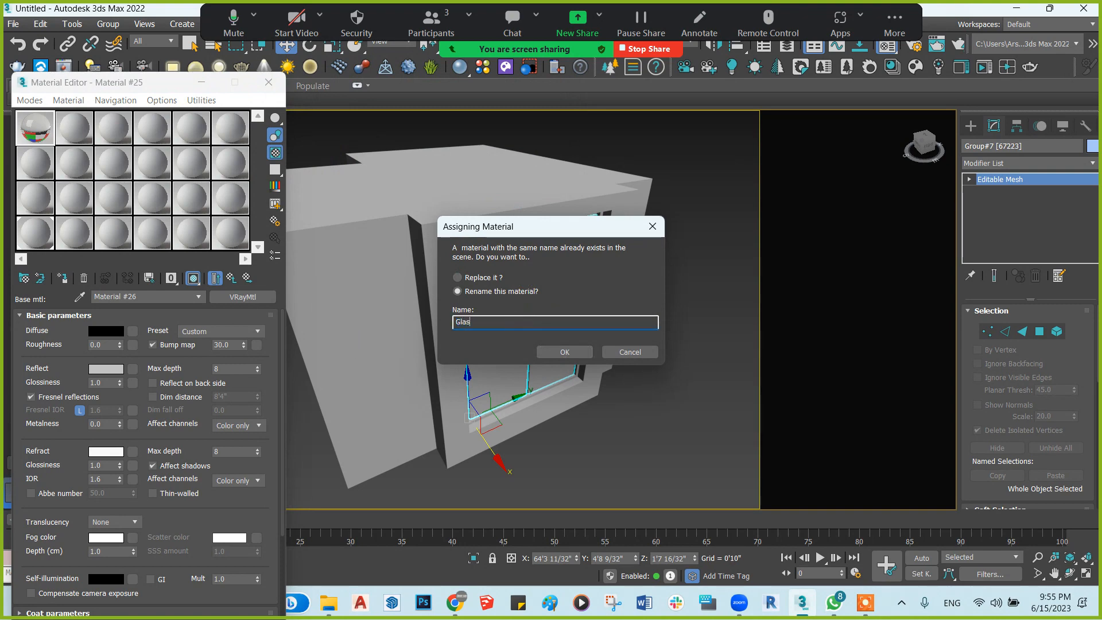
text(s)
key(Return)
alt+middle_drag(468, 312, 437, 293)
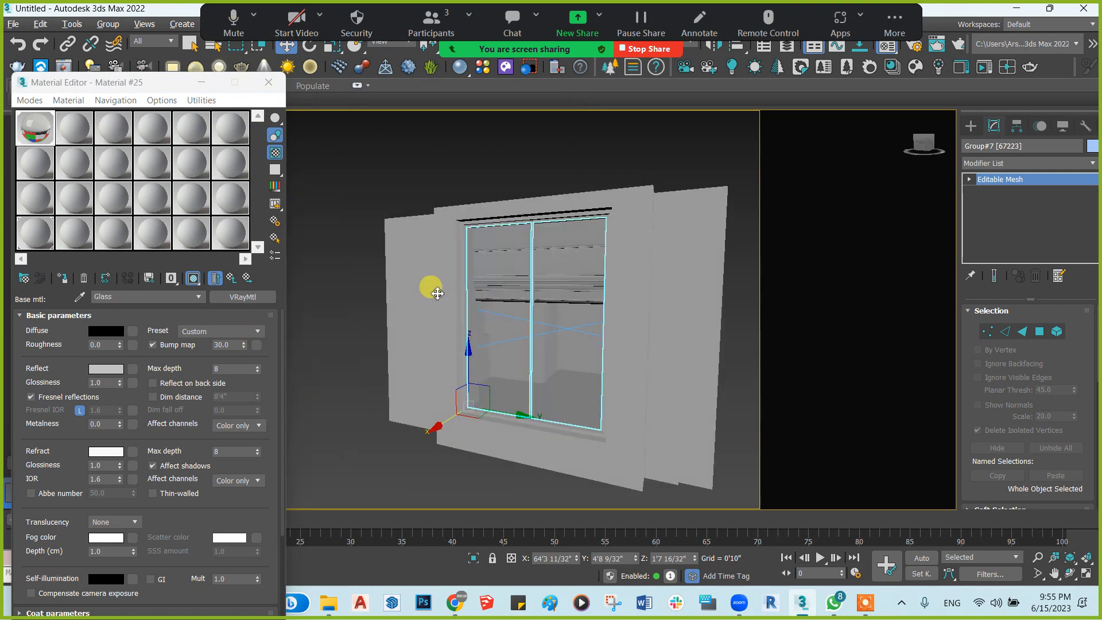
click(268, 82)
scroll(459, 247, down, 2)
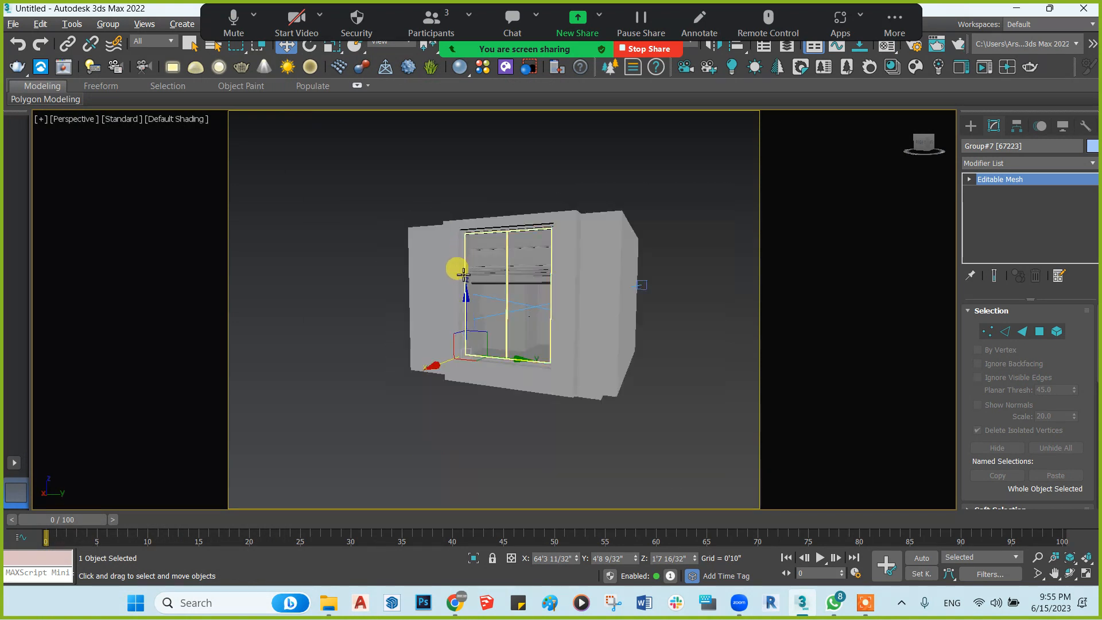
scroll(494, 414, up, 3)
click(502, 436)
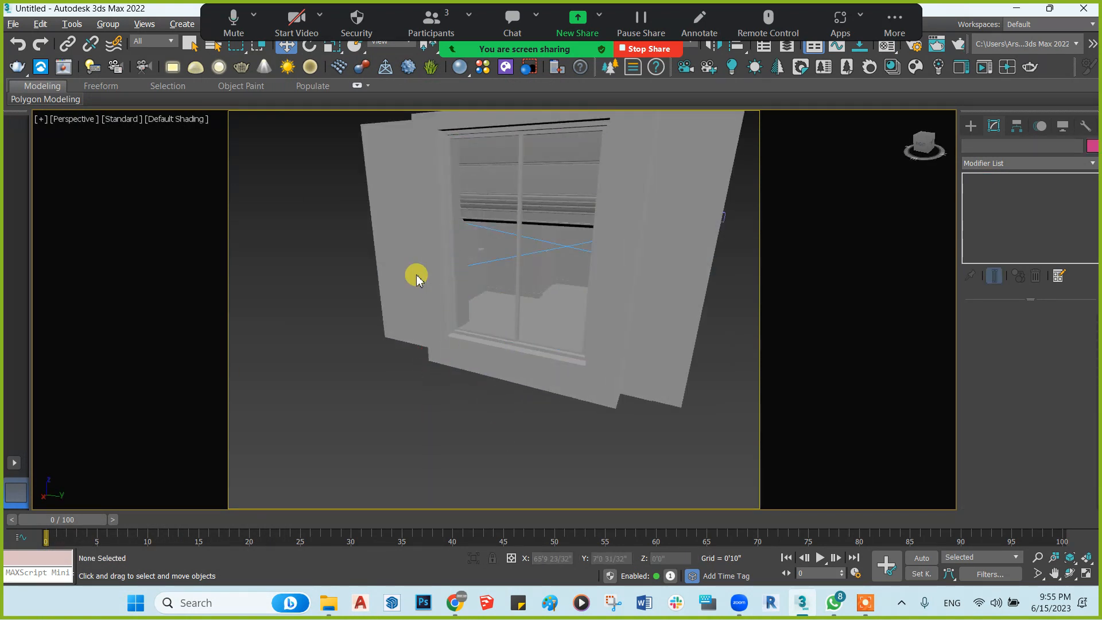
Save the scene as Interior File-Practice in the 3ds Max Files folder inside the D drive's teaching folder
key(ctrl+s)
click(43, 233)
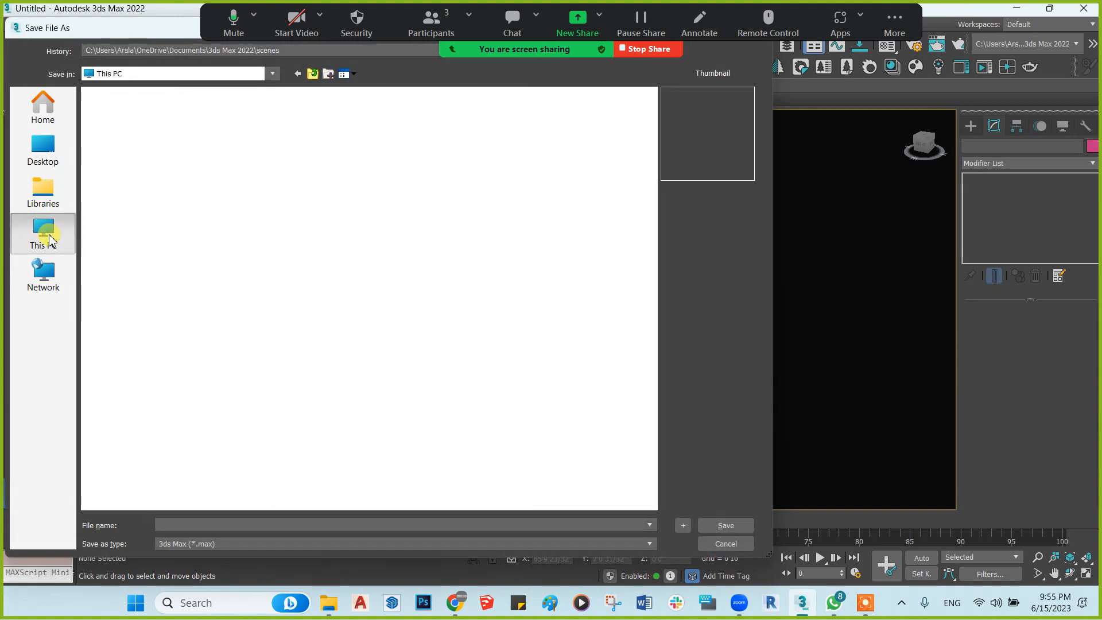
double_click(303, 128)
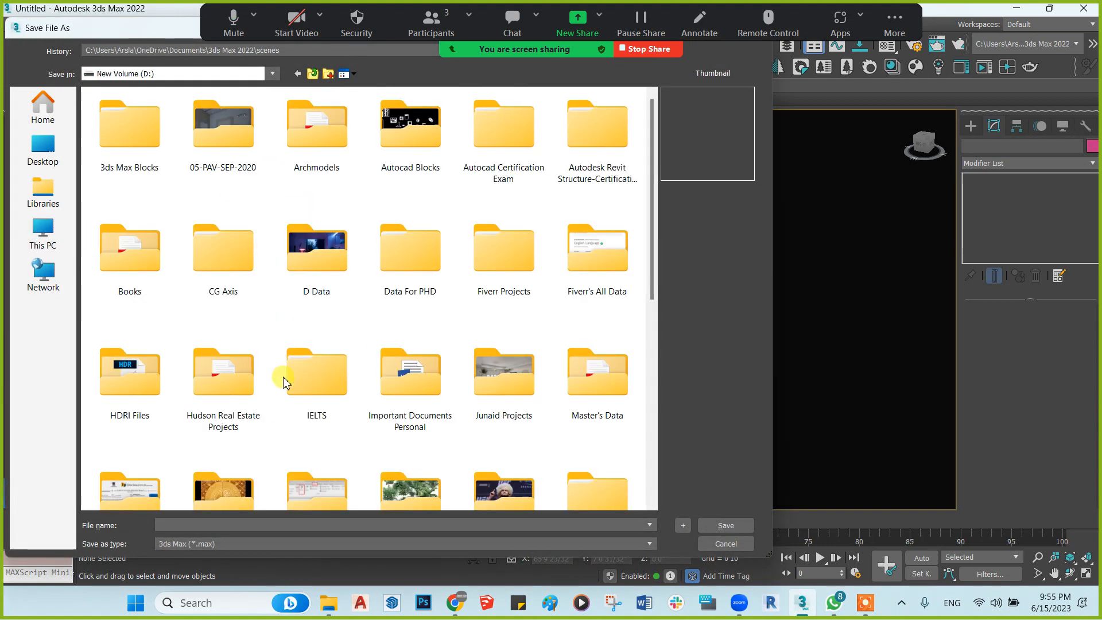
click(284, 376)
key(t)
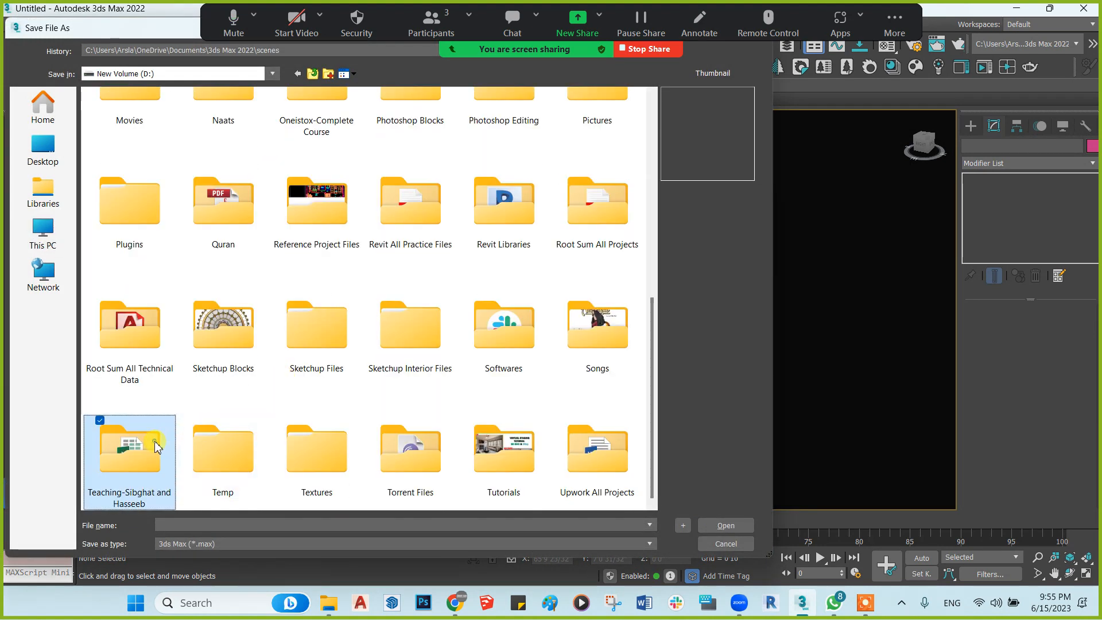
double_click(153, 443)
double_click(153, 109)
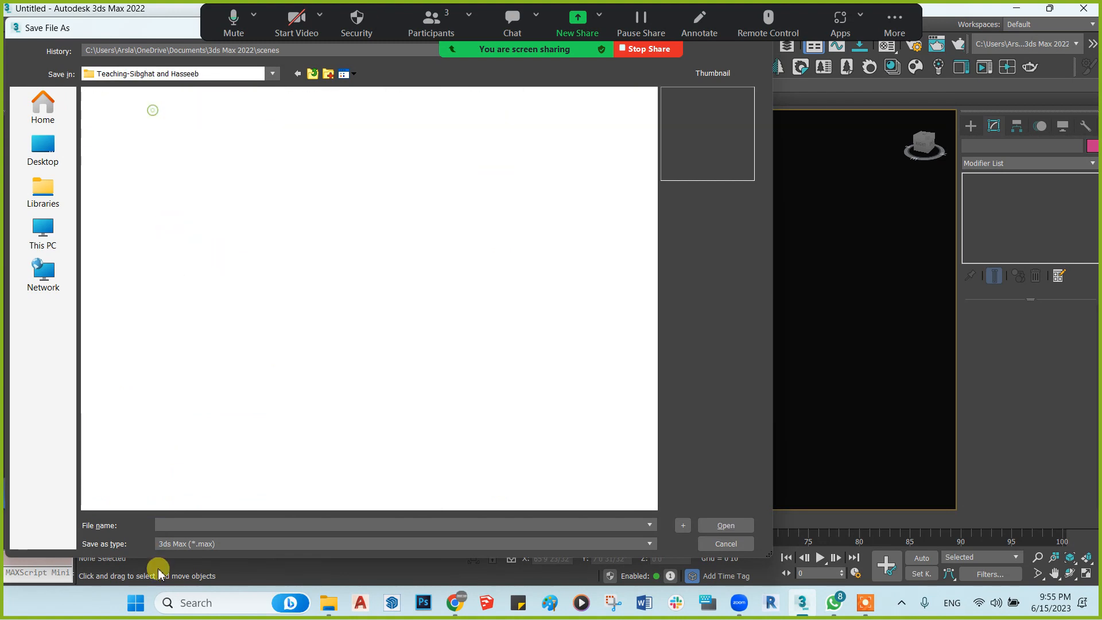
click(230, 524)
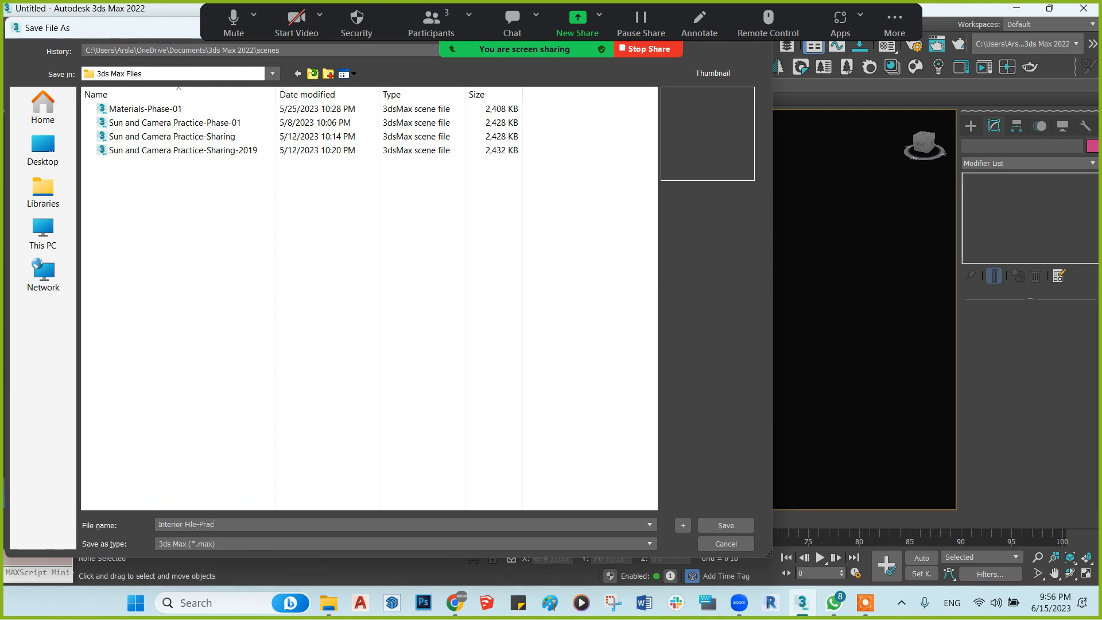
key(Return)
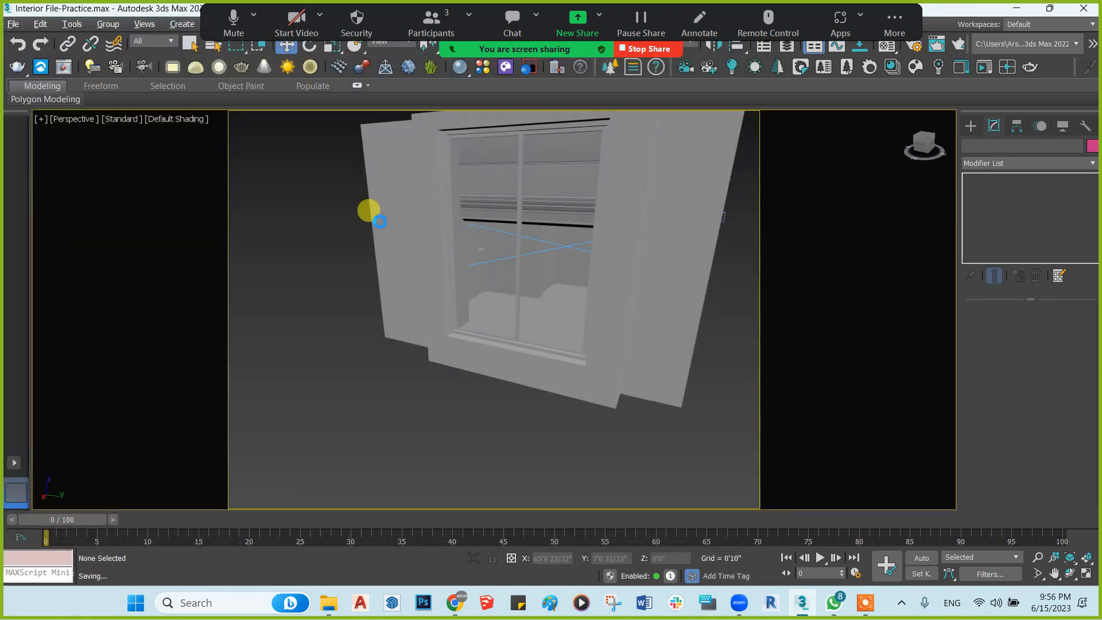
Isolate the rectangular surround of the window opening and clear the selection
scroll(396, 280, down, 4)
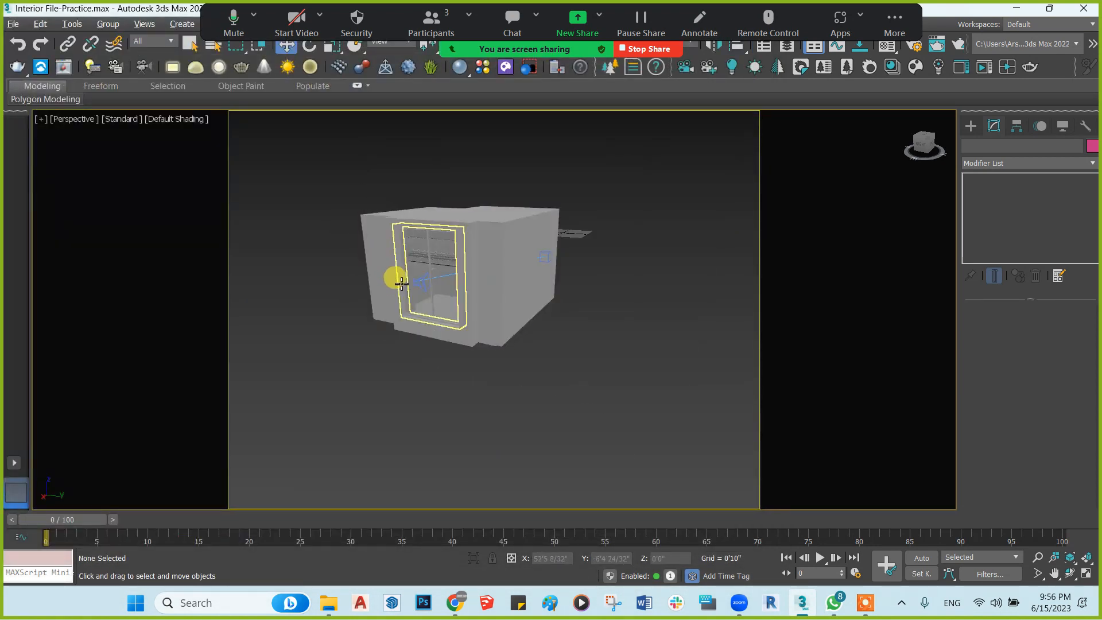
scroll(401, 299, up, 6)
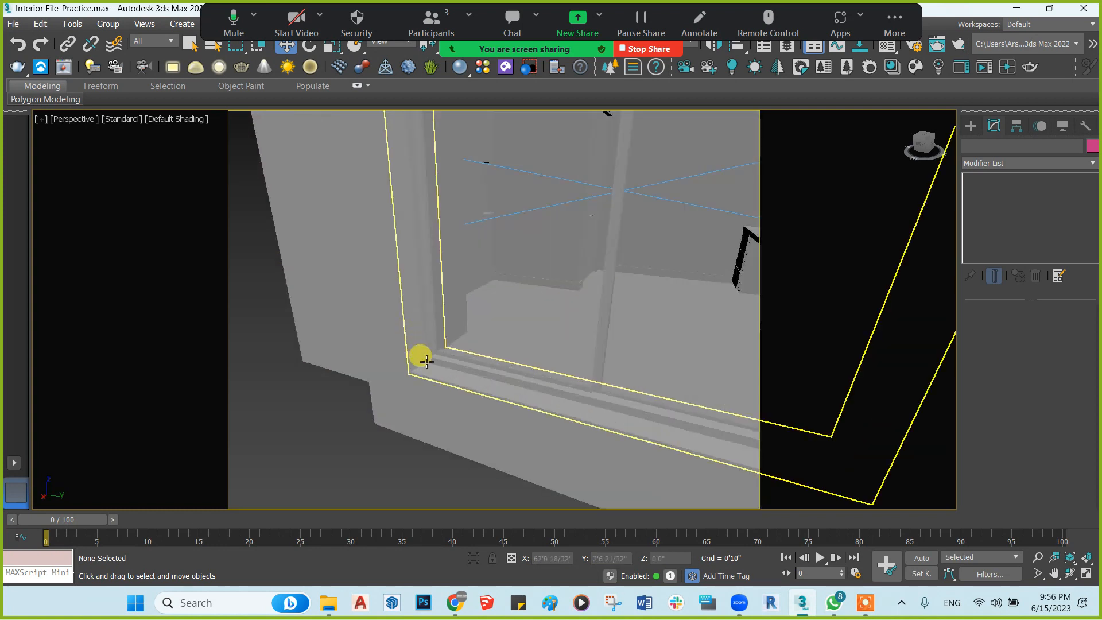
click(407, 372)
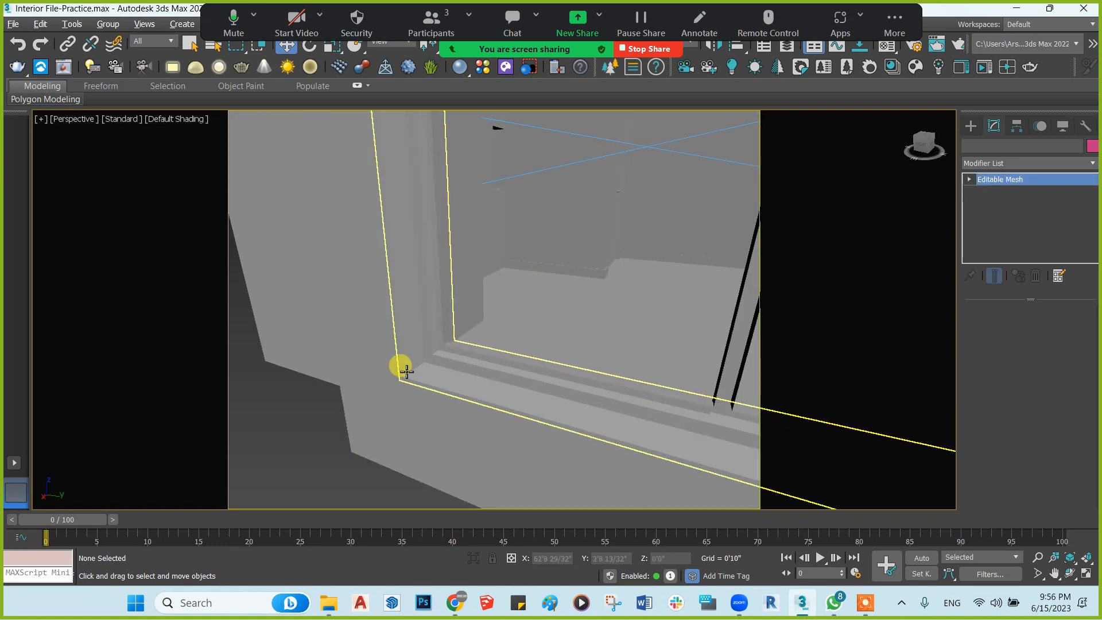
key(alt+q)
alt+middle_drag(434, 321, 481, 310)
click(482, 298)
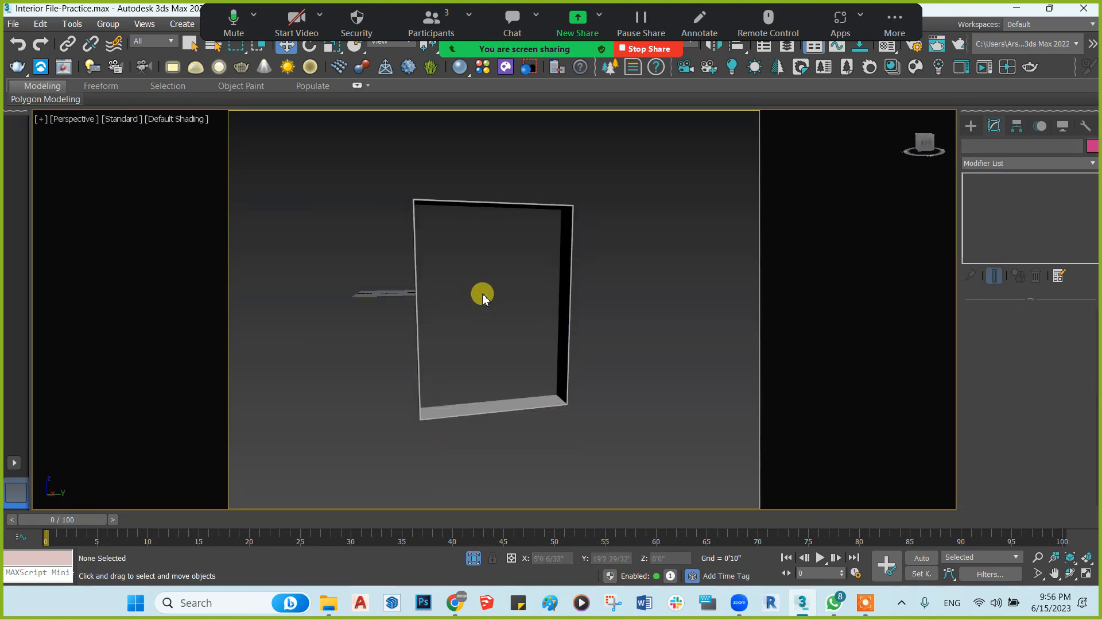
alt+middle_drag(492, 290, 485, 293)
Switch to a maximized left view with the whole isolated window surround in sight
key(alt+w)
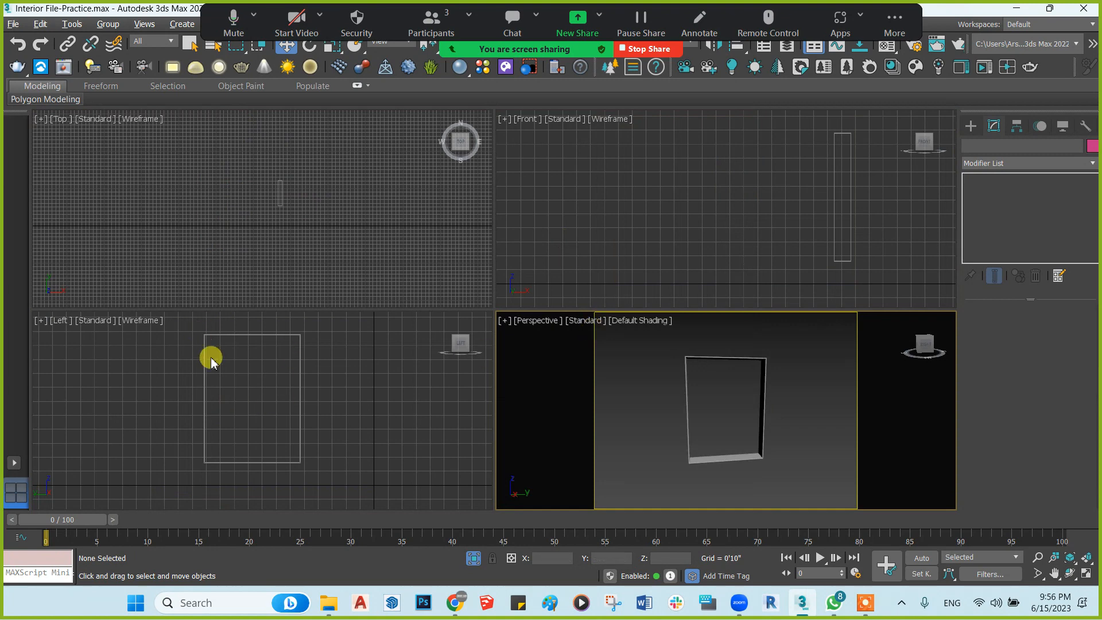
click(213, 361)
key(alt+w)
scroll(356, 167, up, 5)
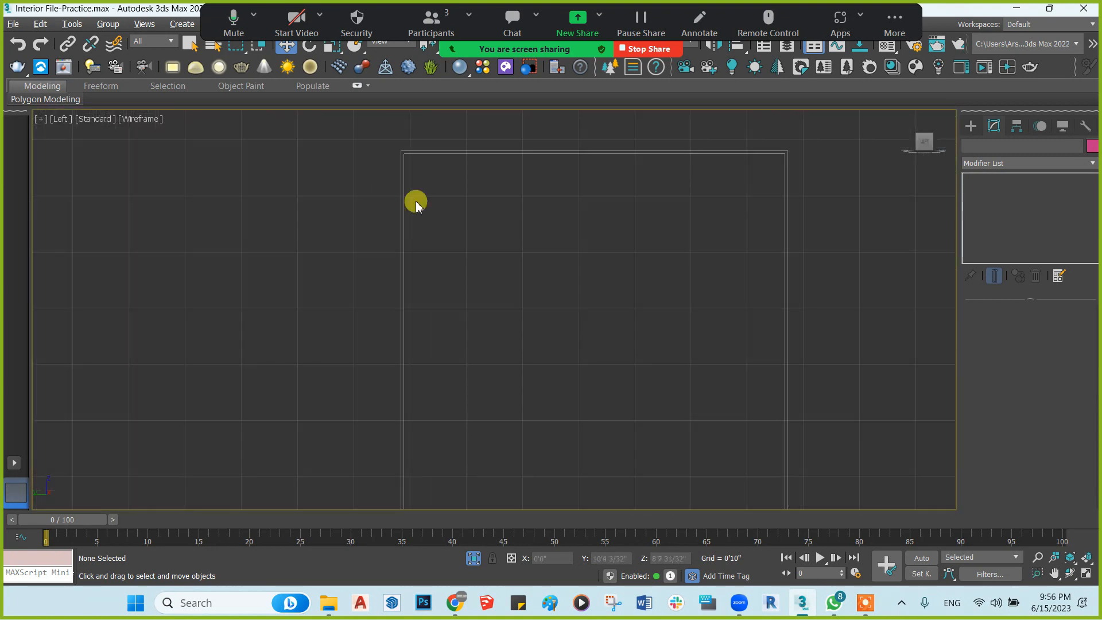
middle_drag(416, 201, 362, 208)
scroll(362, 209, down, 3)
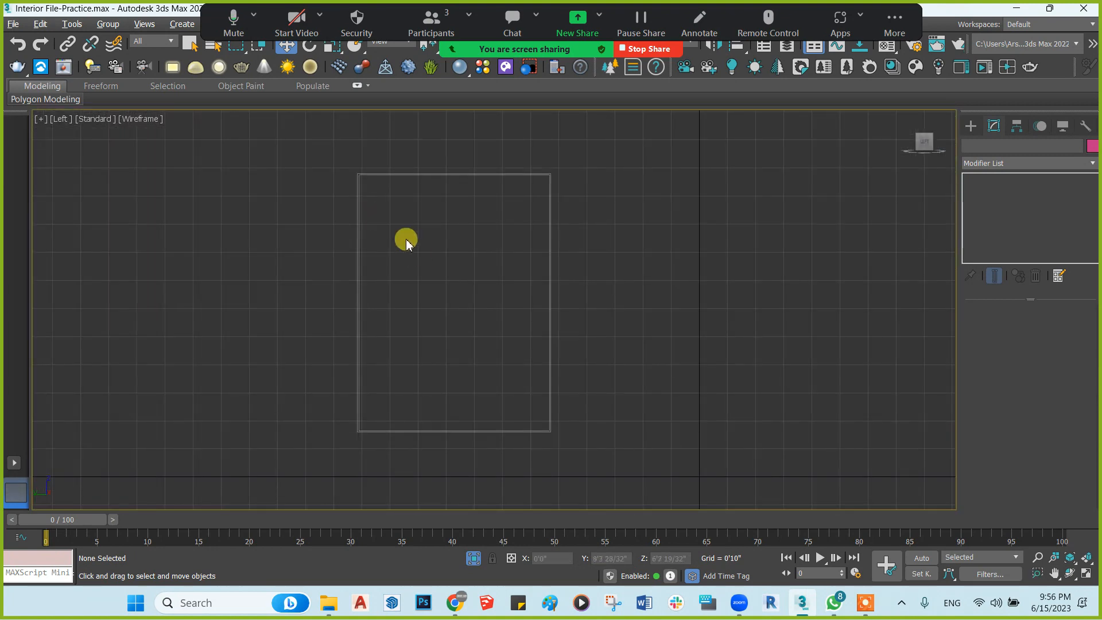
middle_drag(553, 195, 560, 196)
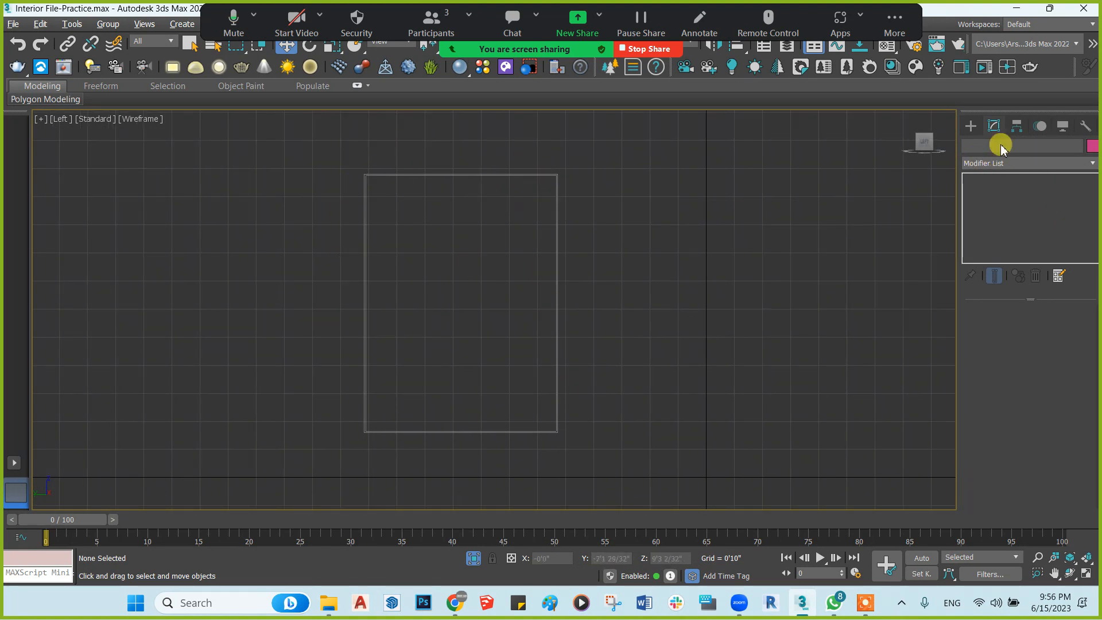
Draw a V-Ray plane light, about 5'8" by 7'7", across the window surround from its upper-left to its lower-right corner
click(971, 126)
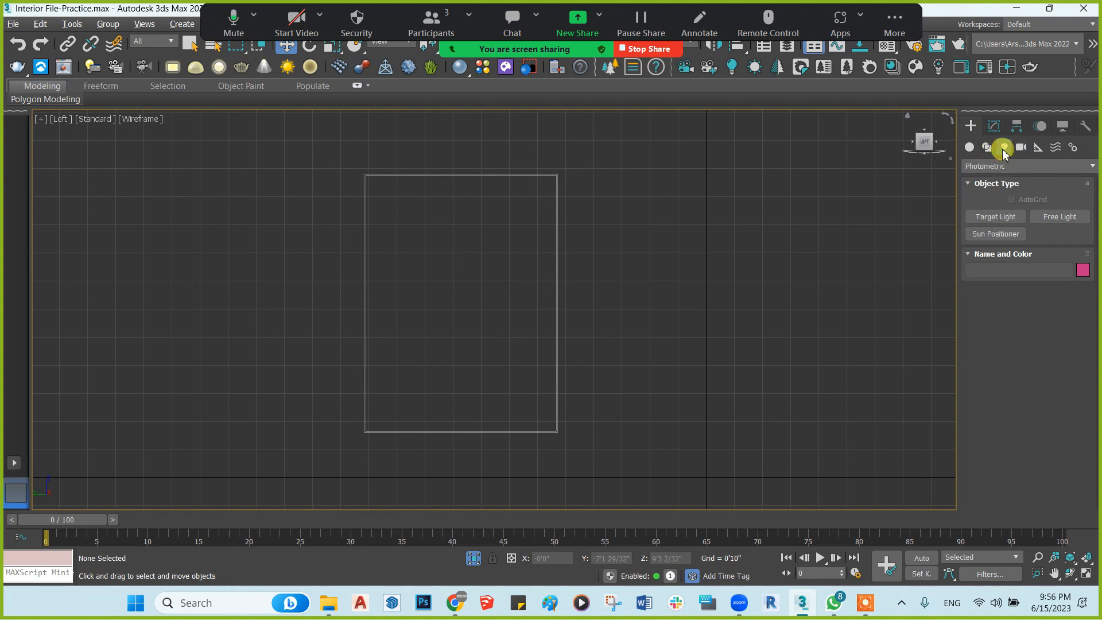
click(1004, 148)
click(1005, 165)
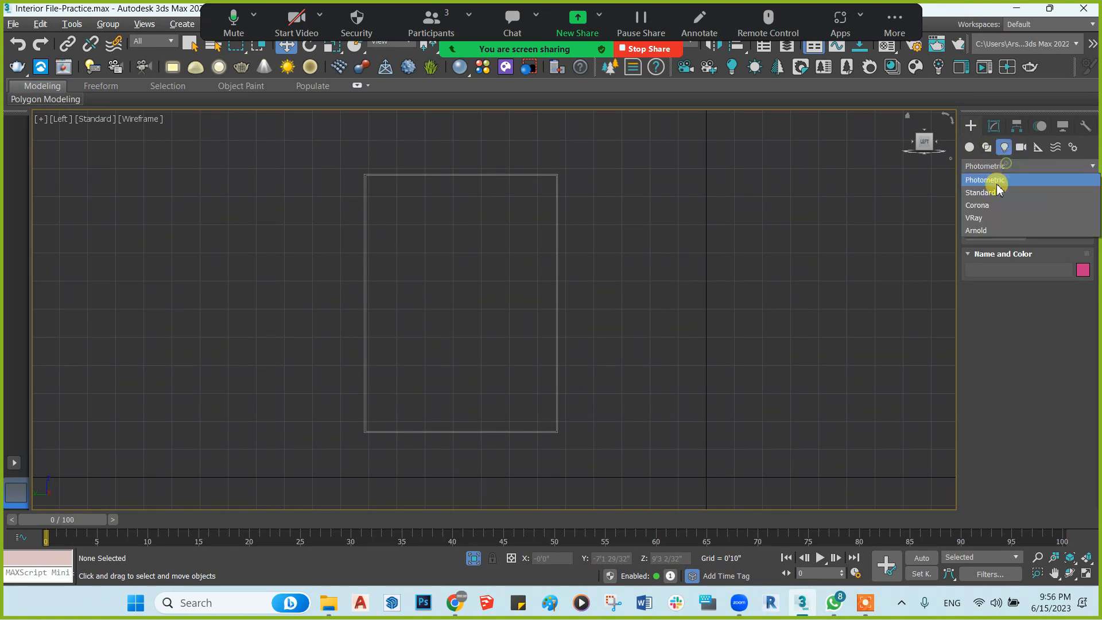
click(983, 218)
click(997, 221)
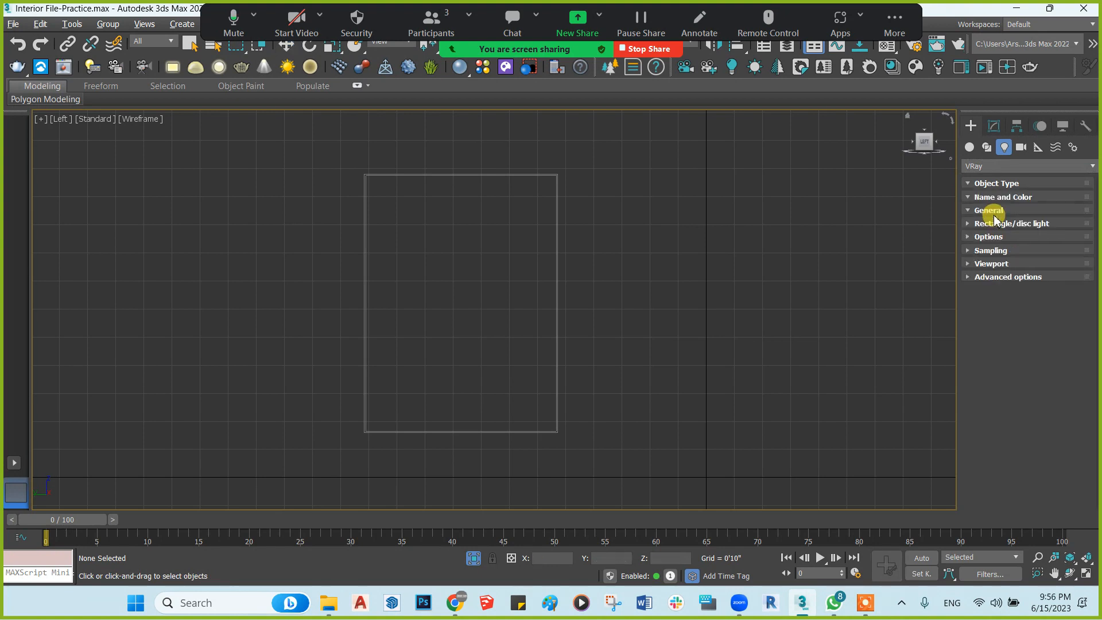
scroll(360, 171, up, 8)
mouse_move(364, 167)
mouse_down()
mouse_move(477, 272)
mouse_move(821, 391)
mouse_up()
scroll(478, 271, down, 4)
scroll(821, 390, down, 6)
middle_drag(821, 390, 634, 211)
mouse_move(820, 390)
mouse_down()
mouse_move(810, 458)
mouse_move(770, 381)
mouse_move(701, 386)
mouse_move(790, 428)
mouse_move(781, 424)
mouse_up()
scroll(770, 381, up, 5)
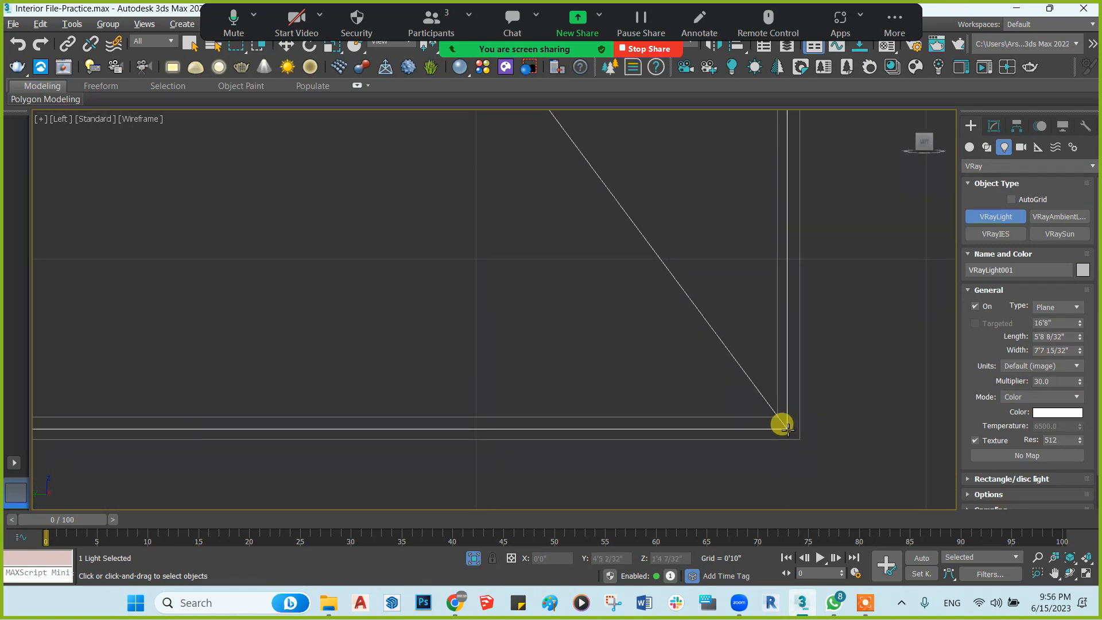
Move the V-Ray plane light along X in the top view to about X 63'8", at the room-side edge of the window surround
key(w)
scroll(660, 381, down, 2)
key(alt+w)
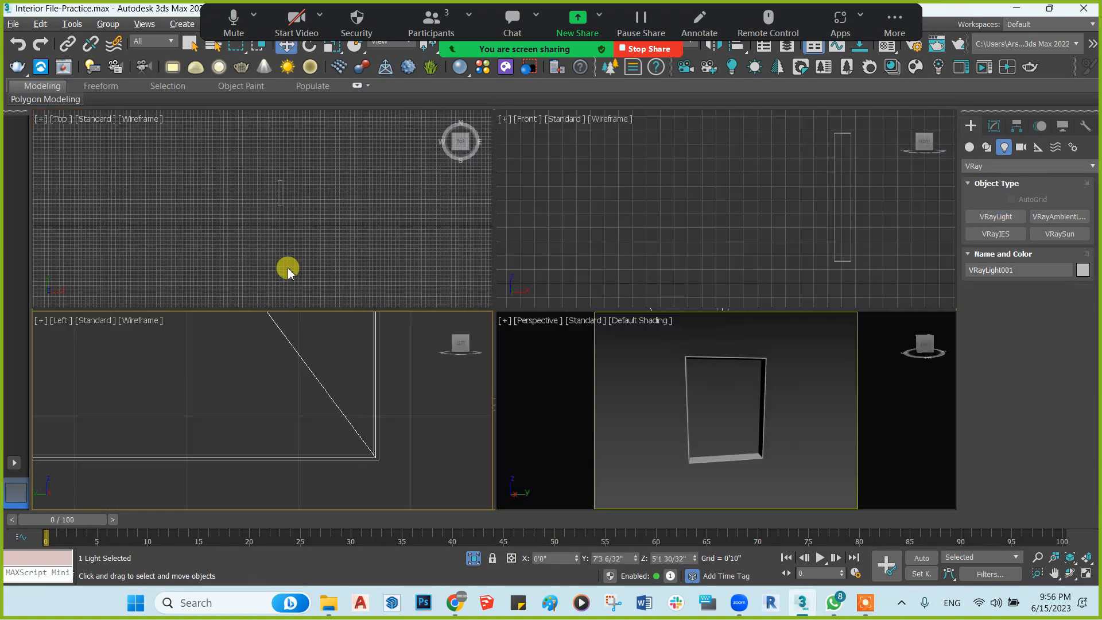
right_click(289, 268)
key(alt+w)
key(z)
scroll(307, 278, down, 5)
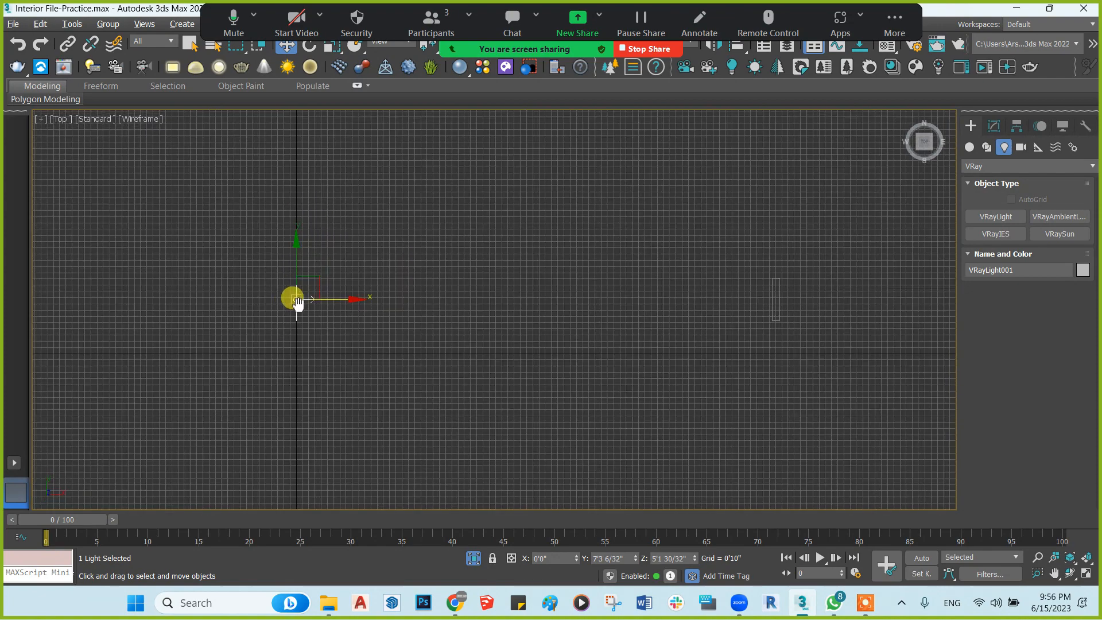
drag(348, 306, 570, 304)
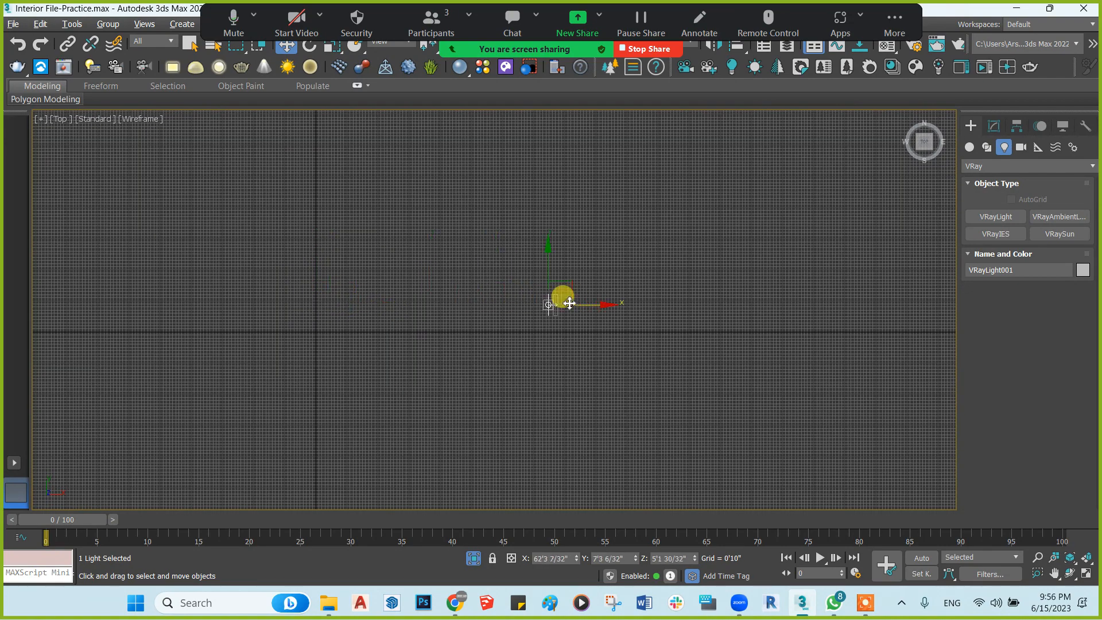
scroll(560, 306, up, 5)
middle_drag(528, 324, 469, 329)
drag(501, 332, 620, 331)
scroll(571, 322, down, 4)
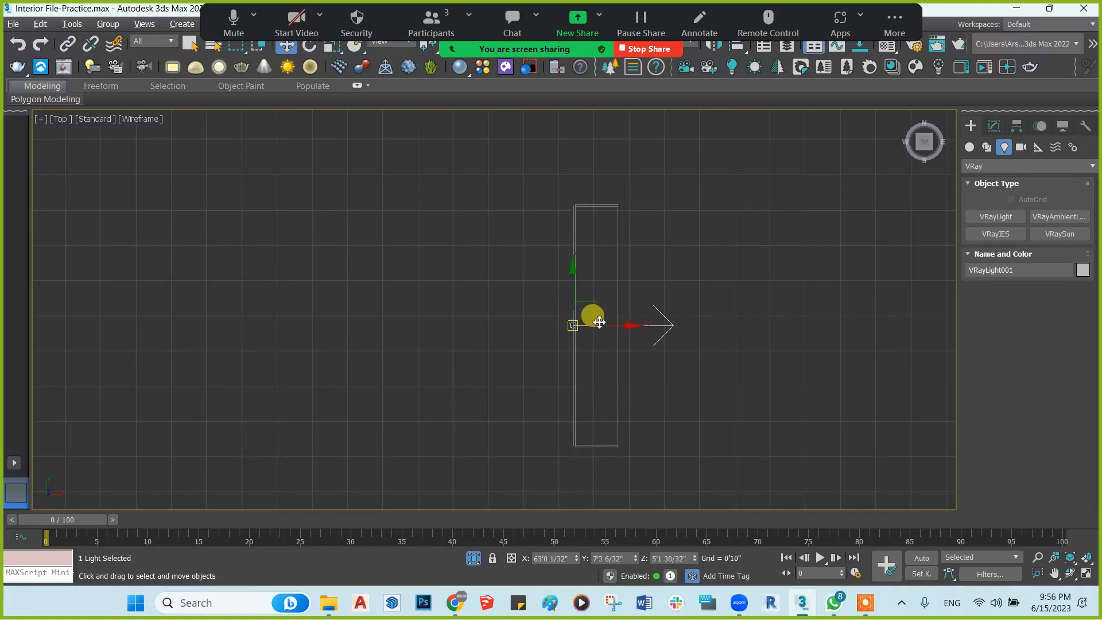
scroll(594, 320, up, 4)
scroll(490, 325, down, 2)
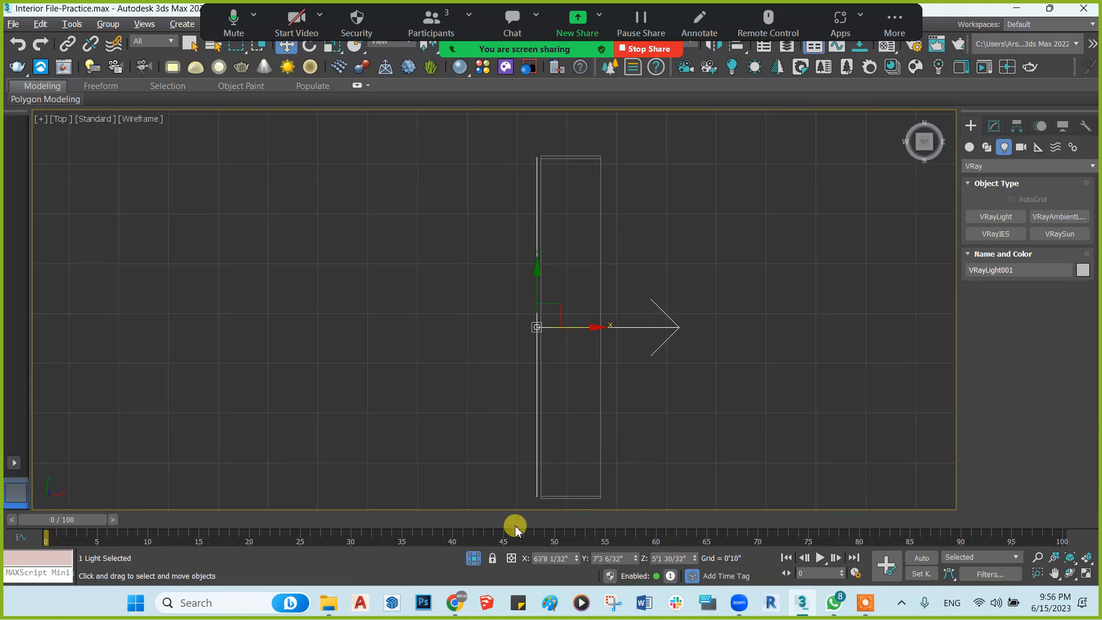
Exit isolation and move the plane light along X to about 66'1", outside the room's window, and clear the selection
click(473, 558)
scroll(532, 312, down, 5)
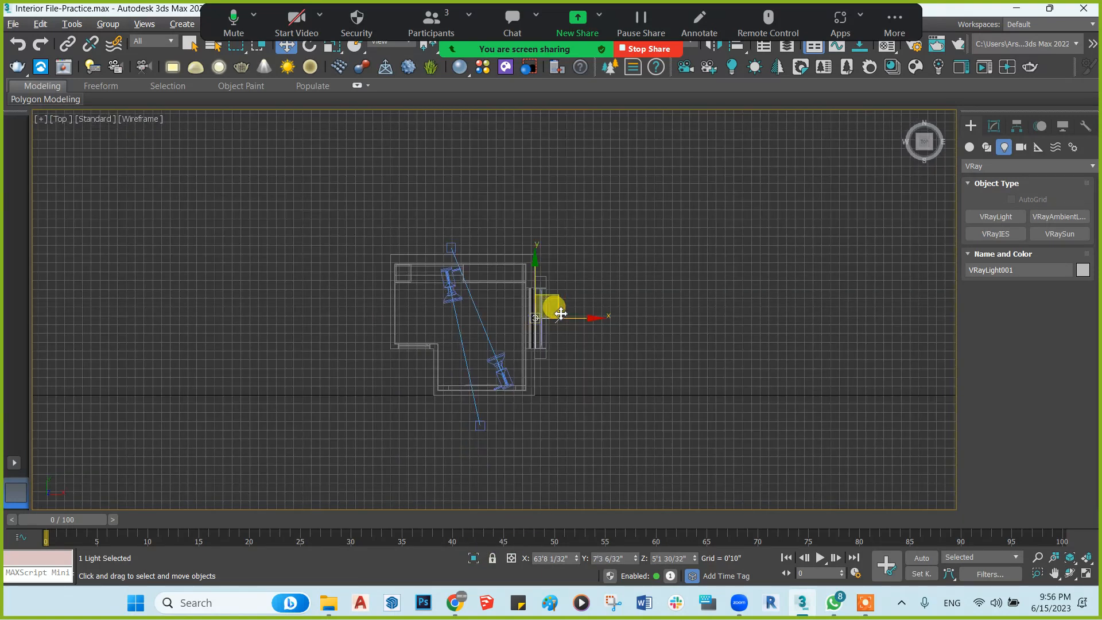
scroll(512, 320, up, 3)
drag(625, 328, 701, 329)
click(739, 333)
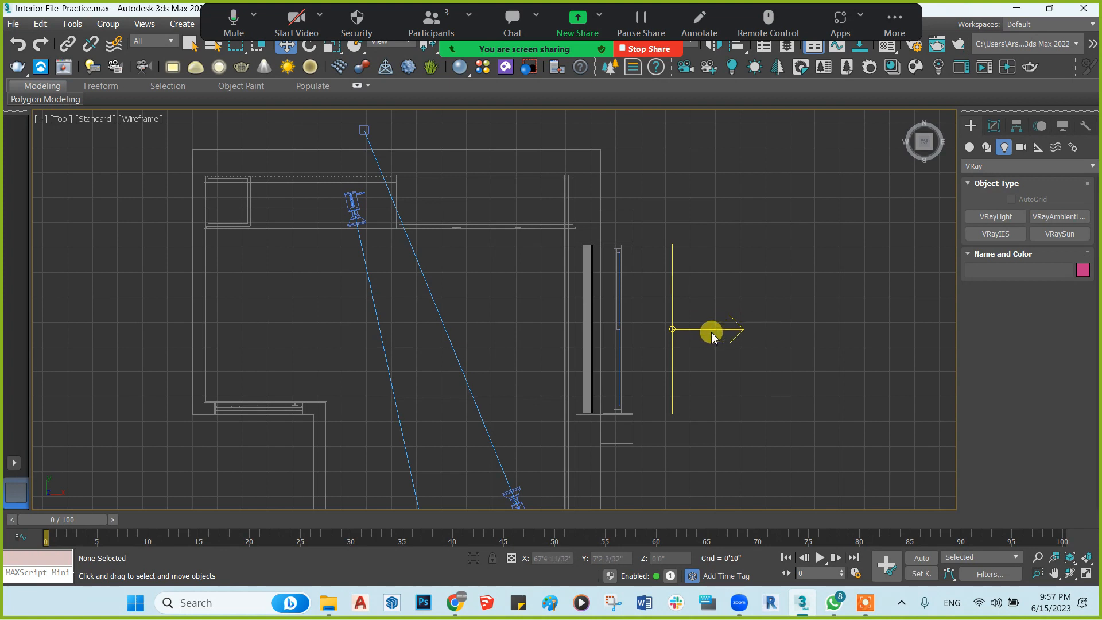
Mirror the plane light about the X axis without cloning so that it points into the room
click(711, 331)
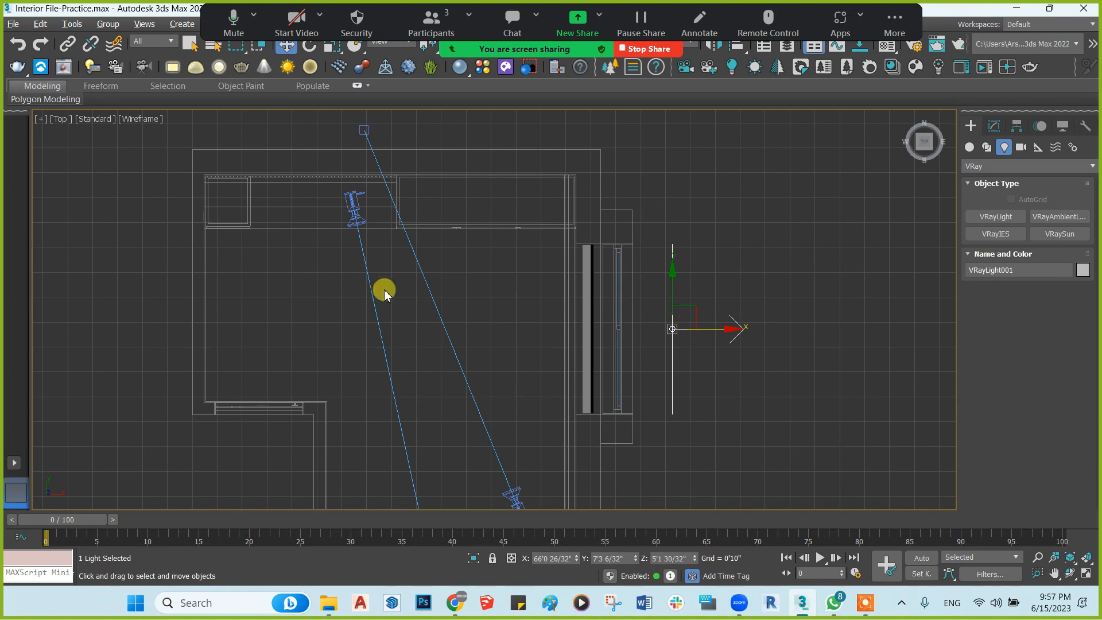
click(717, 53)
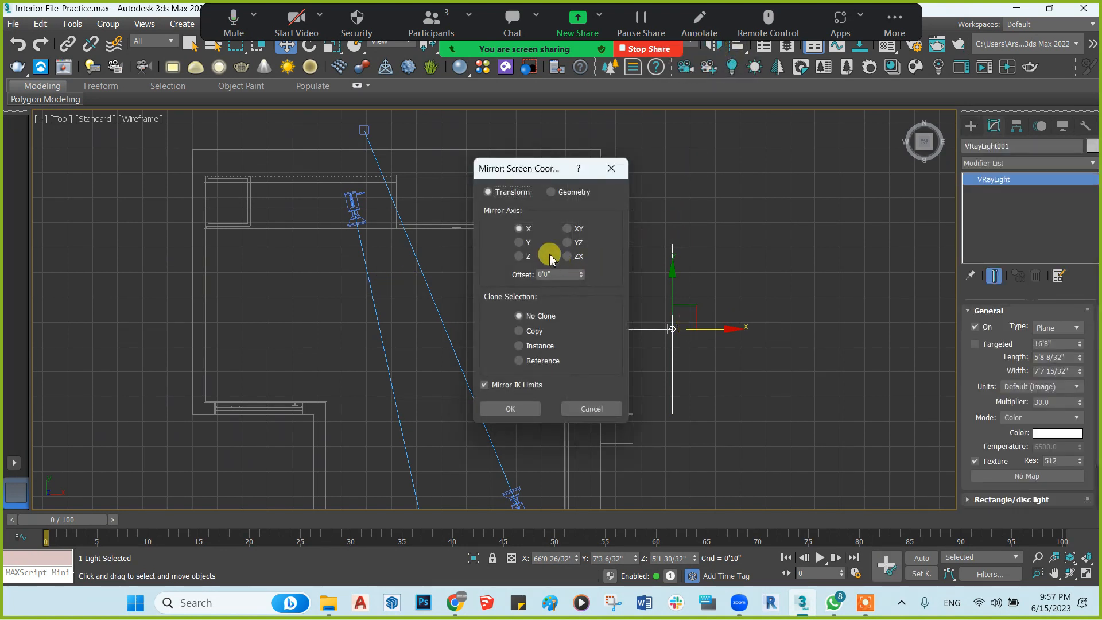
click(524, 243)
click(518, 232)
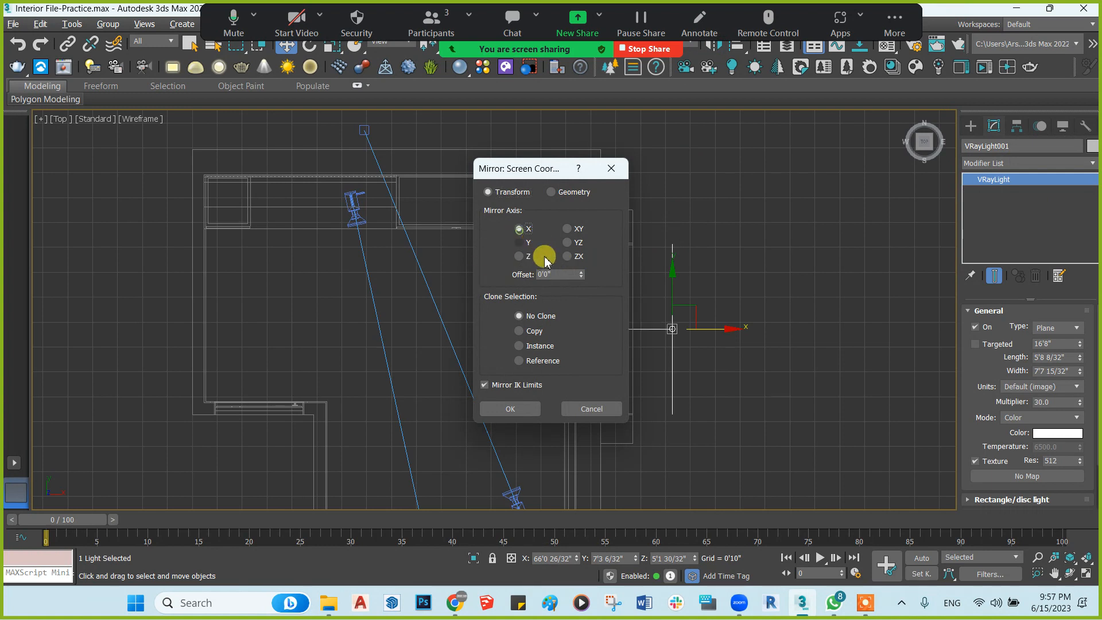
click(513, 407)
Move the plane light along X to about 64'6", just outside the window frame
scroll(640, 332, up, 4)
scroll(676, 338, up, 2)
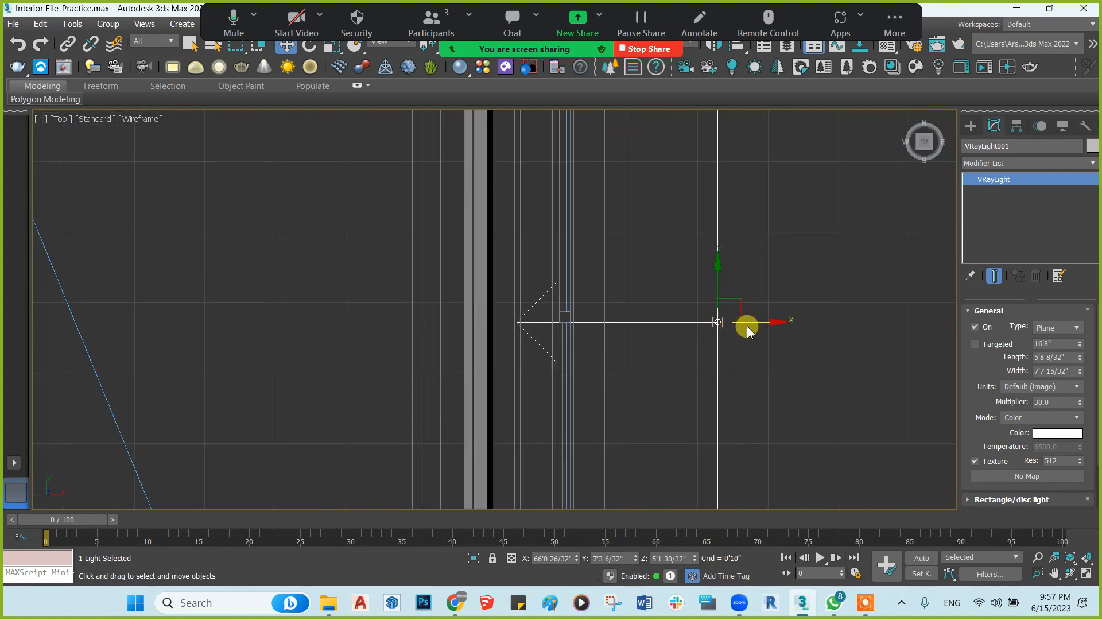
drag(753, 329, 619, 325)
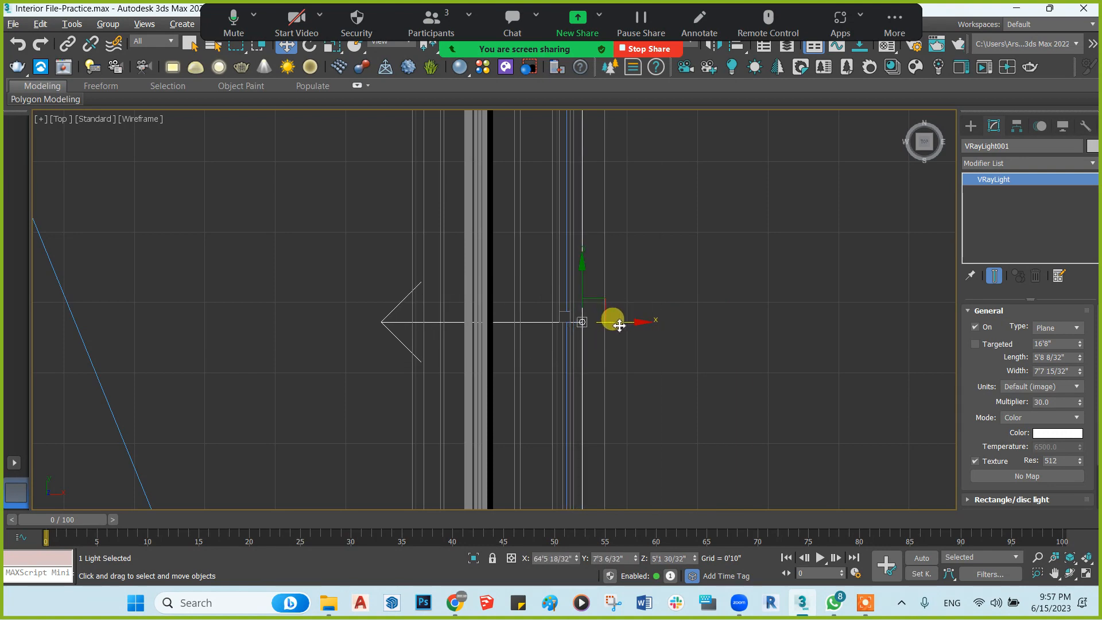
Turn the window's plane light into a skylight portal and leave the light selected
key(alt+w)
scroll(733, 360, up, 3)
key(alt+w)
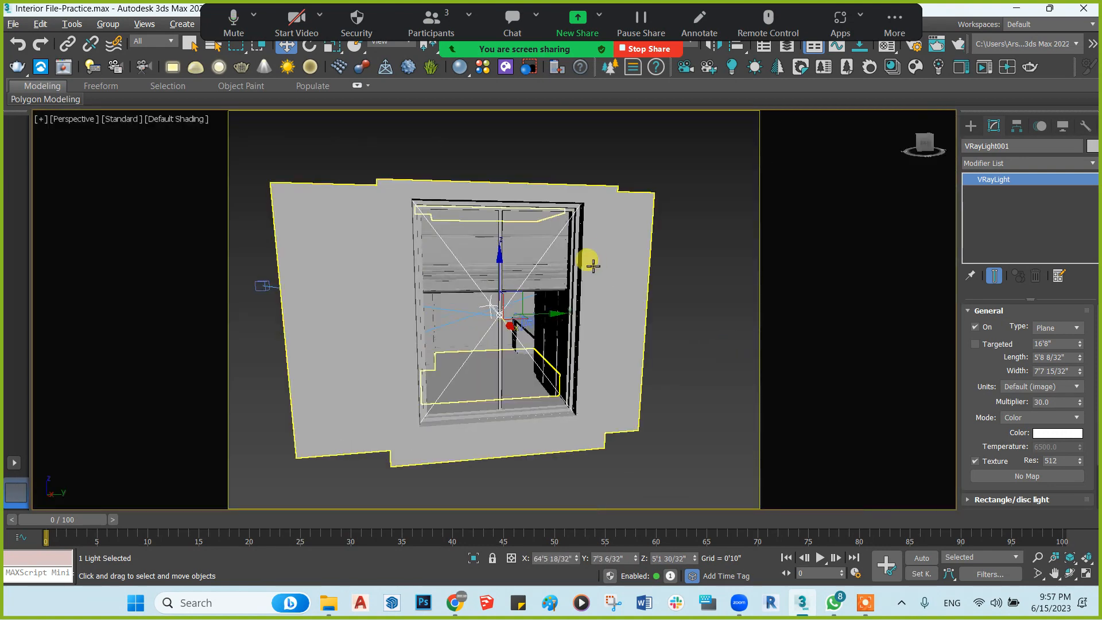
alt+middle_drag(593, 265, 652, 278)
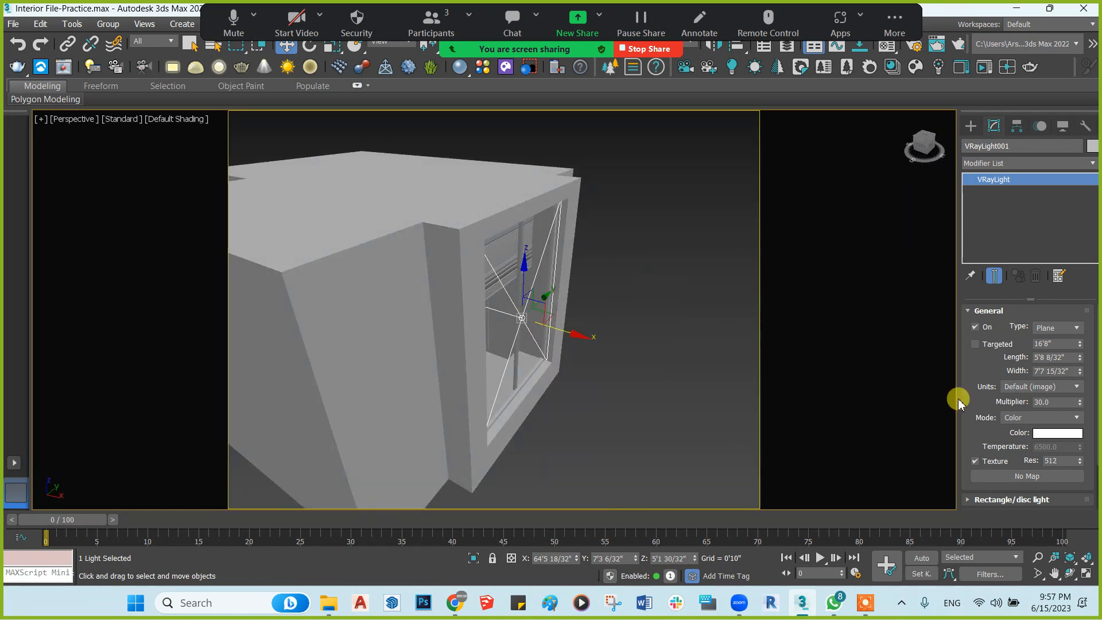
drag(967, 438, 998, 251)
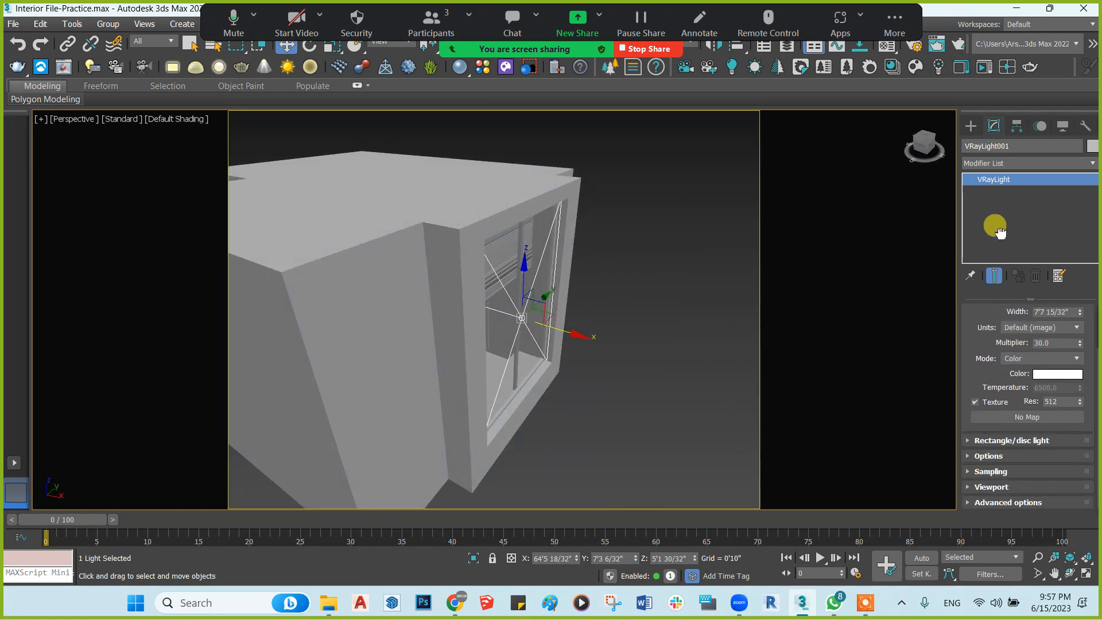
click(998, 460)
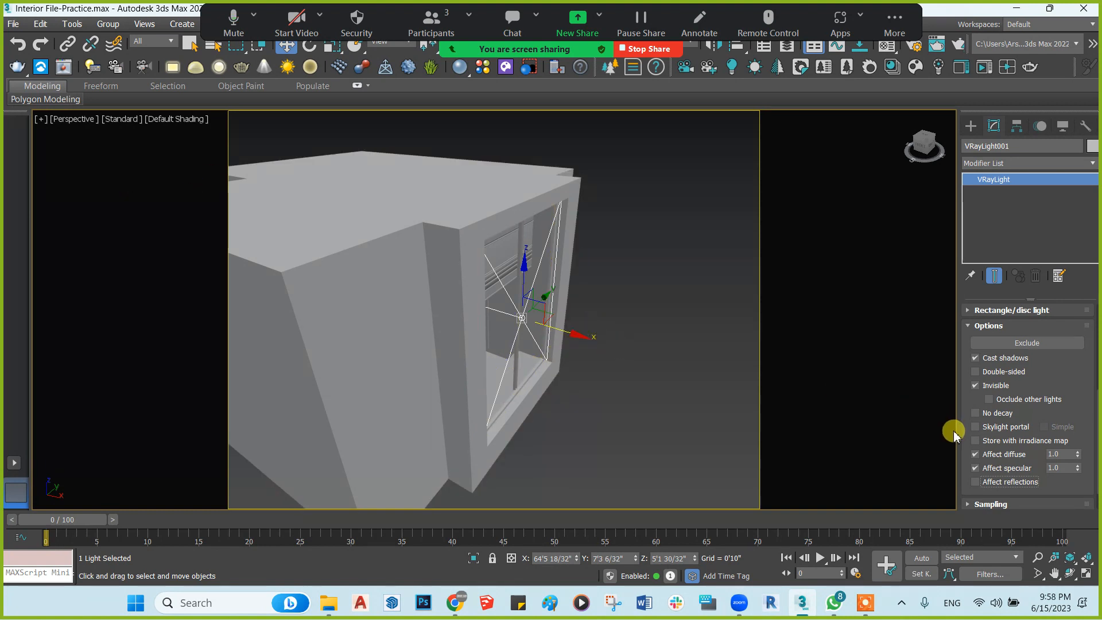
click(995, 430)
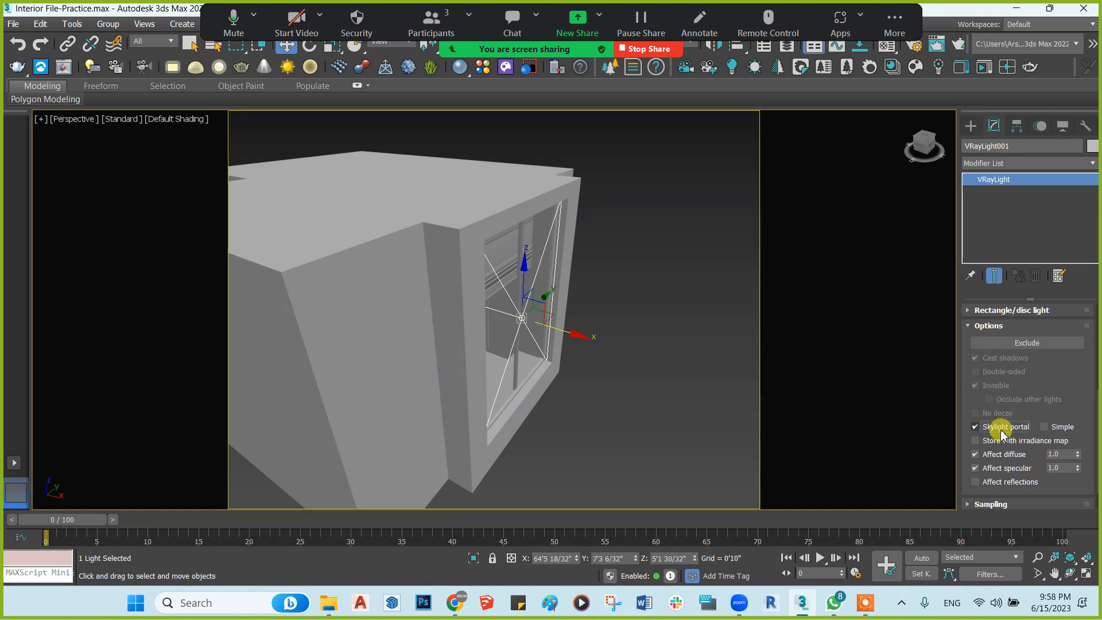
click(633, 359)
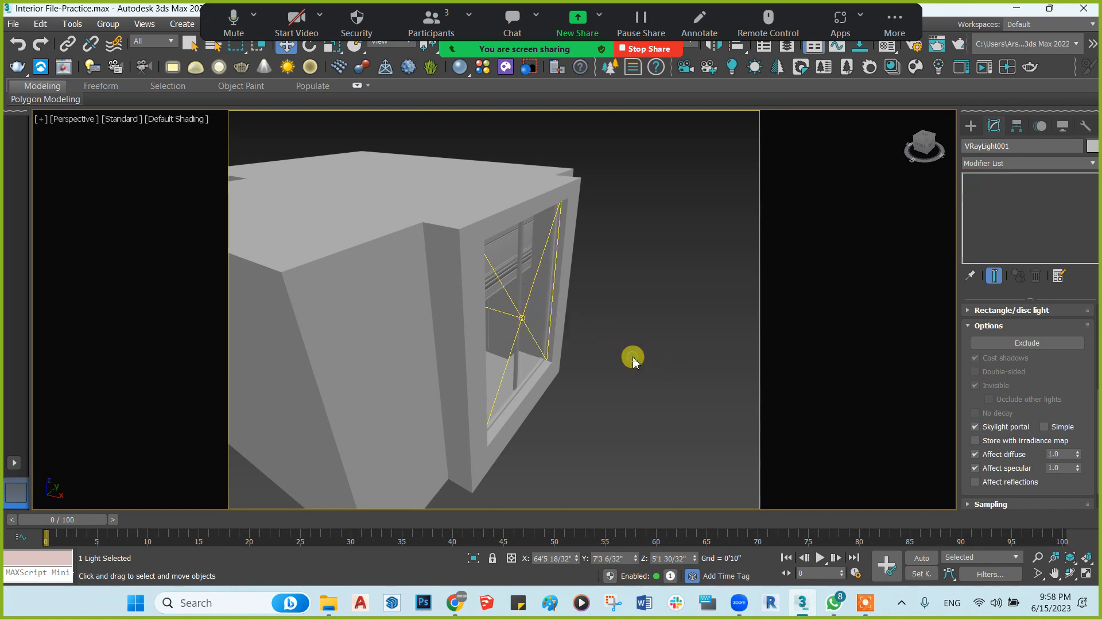
click(521, 319)
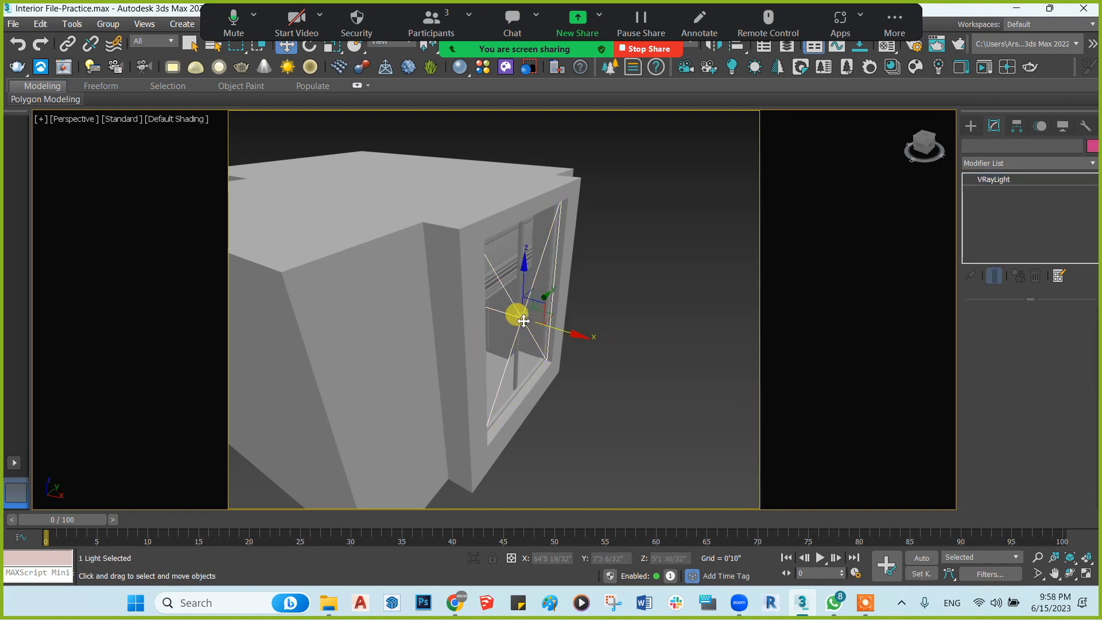
Create a V-Ray sun in the top view, placed far to the upper right of the room and aimed at the window
key(alt+w)
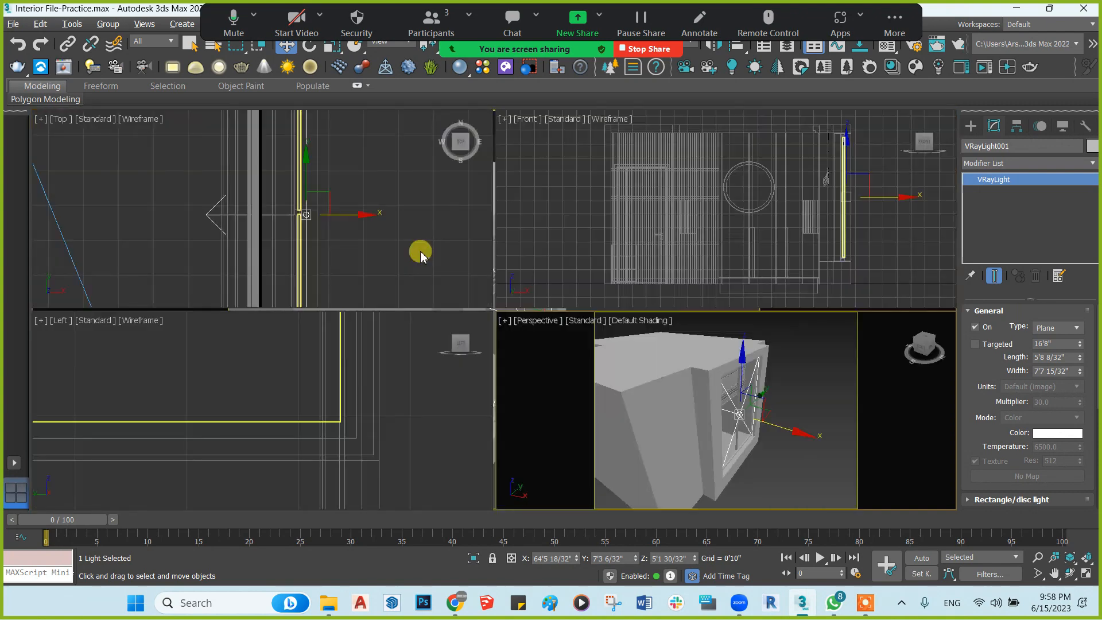
right_click(419, 250)
key(alt+w)
scroll(428, 253, down, 10)
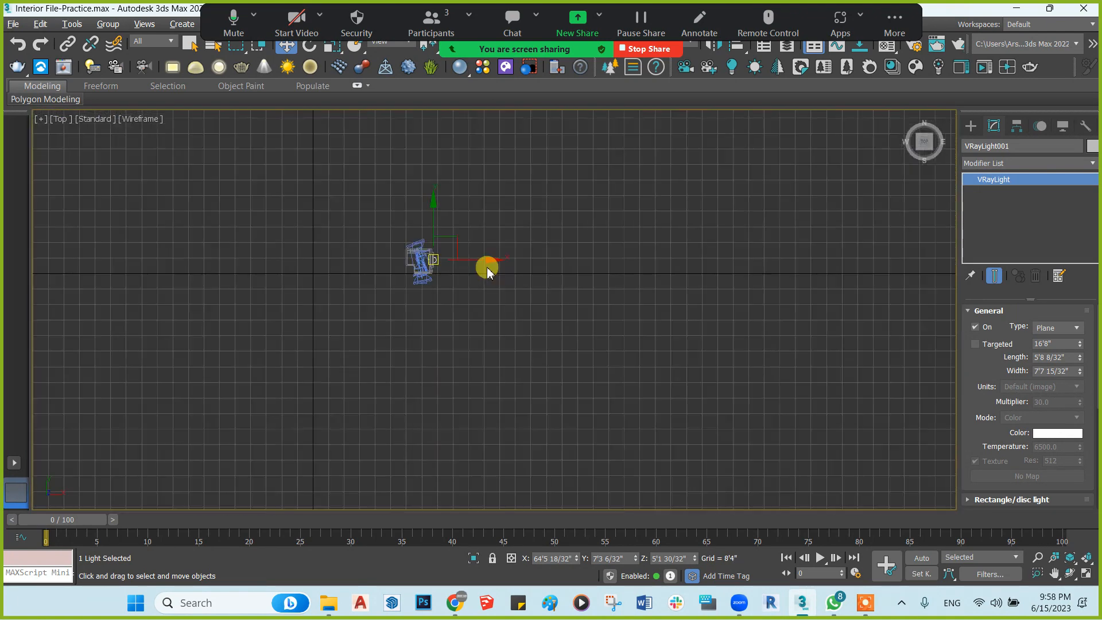
click(972, 125)
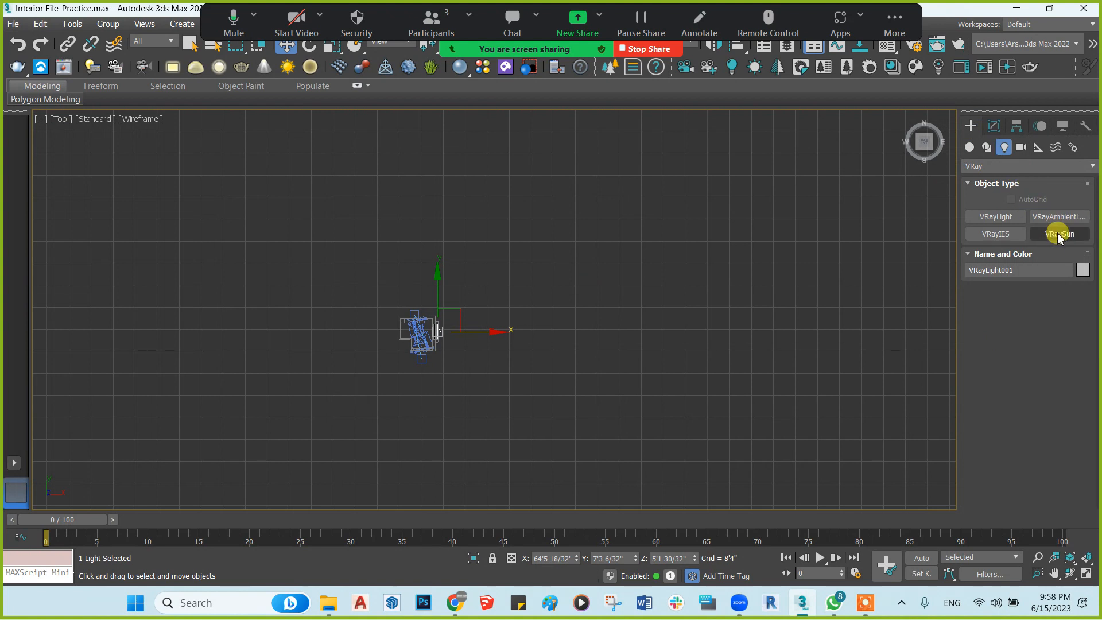
click(1058, 233)
scroll(633, 324, down, 5)
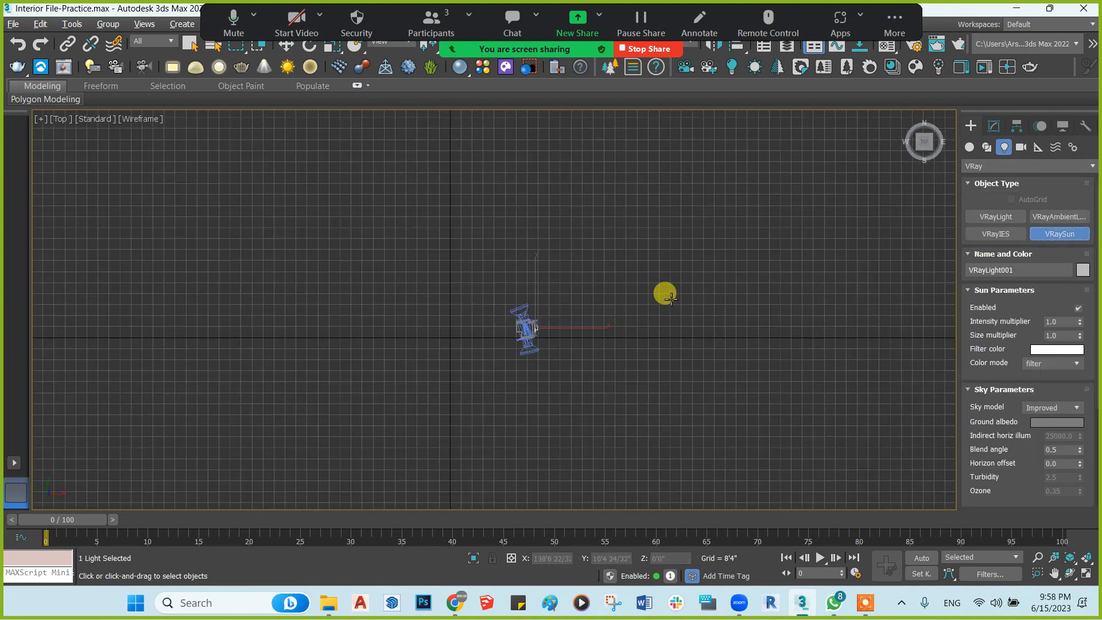
drag(848, 143, 561, 328)
click(586, 349)
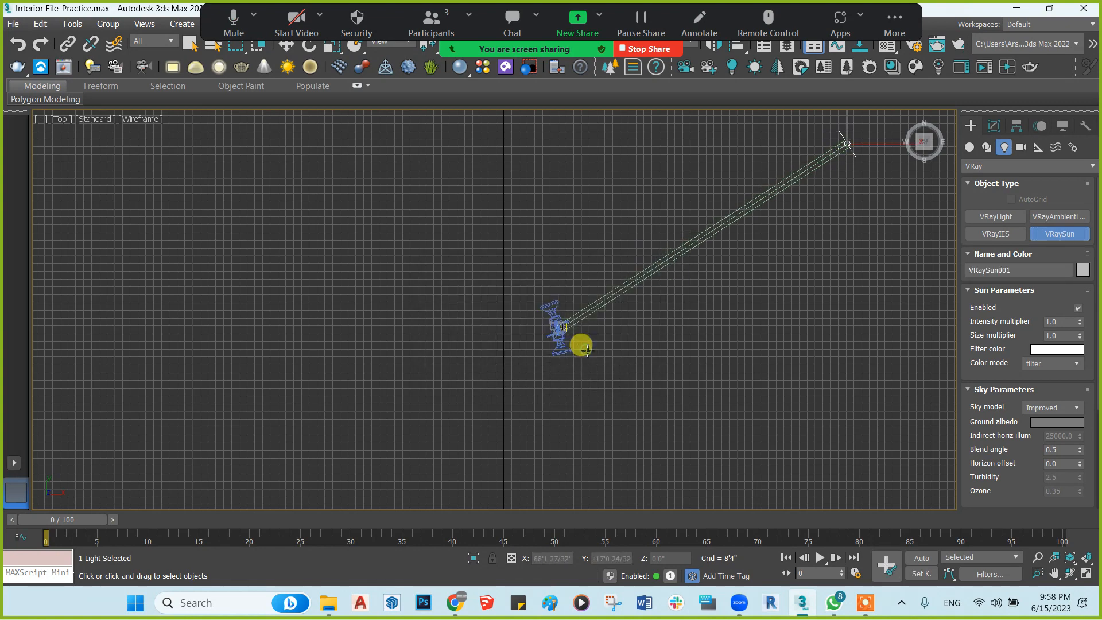
Raise the V-Ray sun in the front view to about Z 205' and X 355', so it shines down diagonally on the room
key(alt+w)
right_click(678, 198)
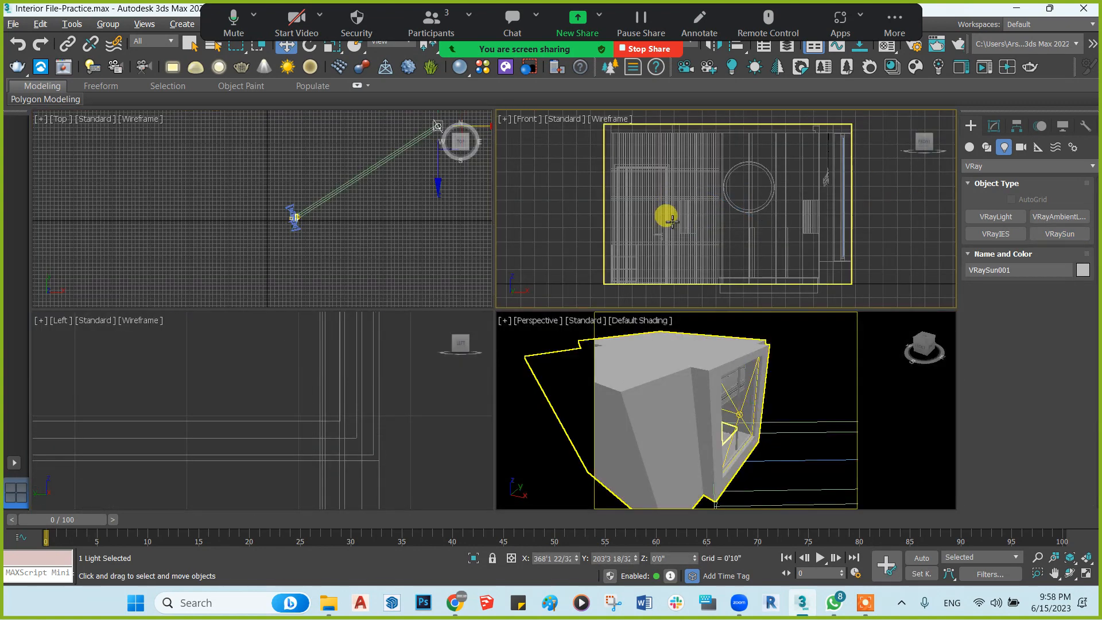
key(alt+w)
scroll(671, 246, down, 6)
scroll(670, 246, down, 6)
scroll(826, 247, down, 3)
middle_drag(830, 243, 646, 332)
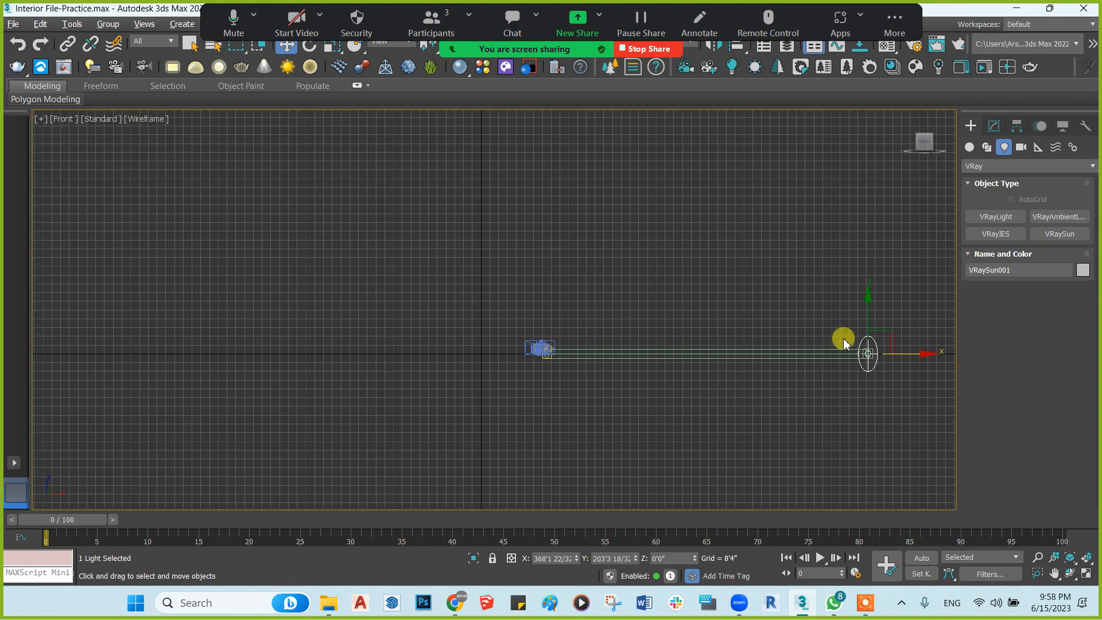
drag(884, 335, 864, 123)
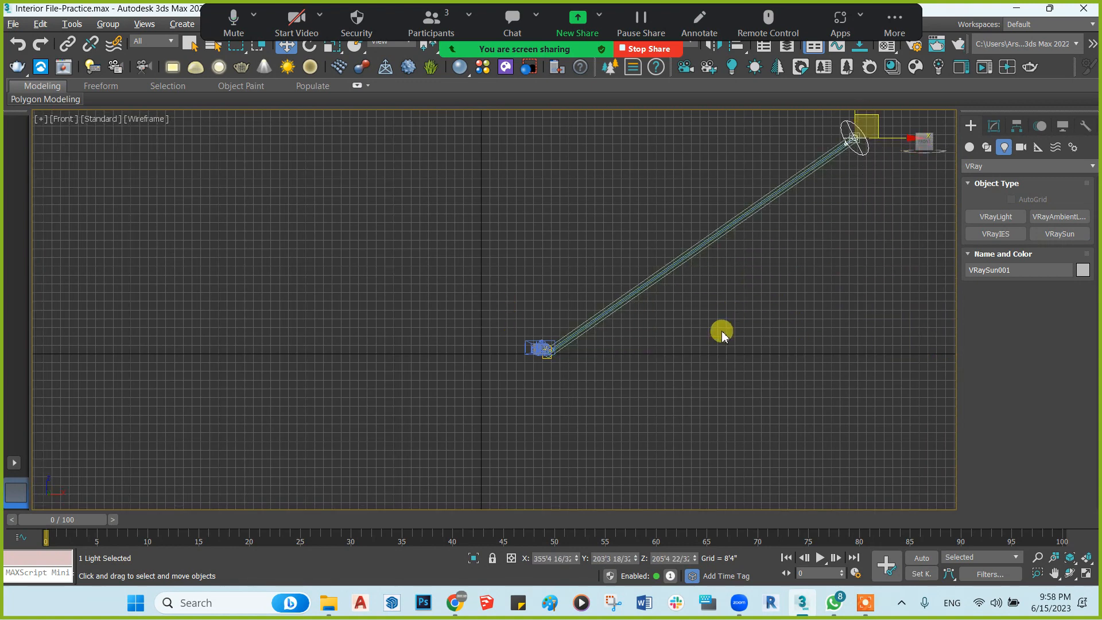
Switch the maximized perspective view to the camera PhysCamera001
middle_drag(714, 391, 705, 405)
key(alt+w)
click(697, 395)
key(alt+w)
key(c)
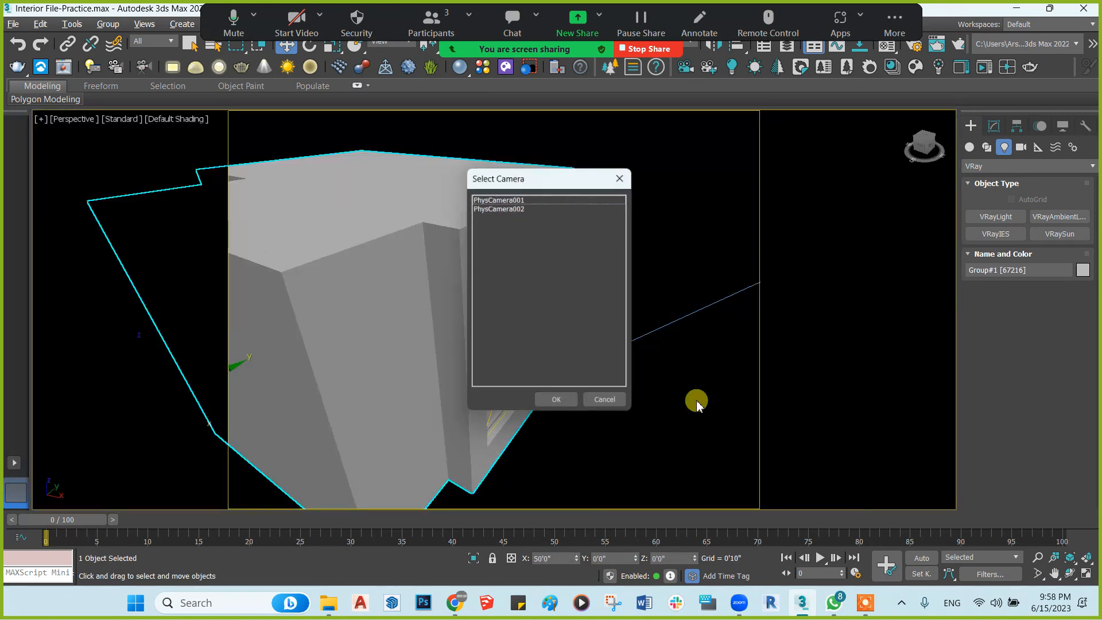
click(507, 198)
click(561, 407)
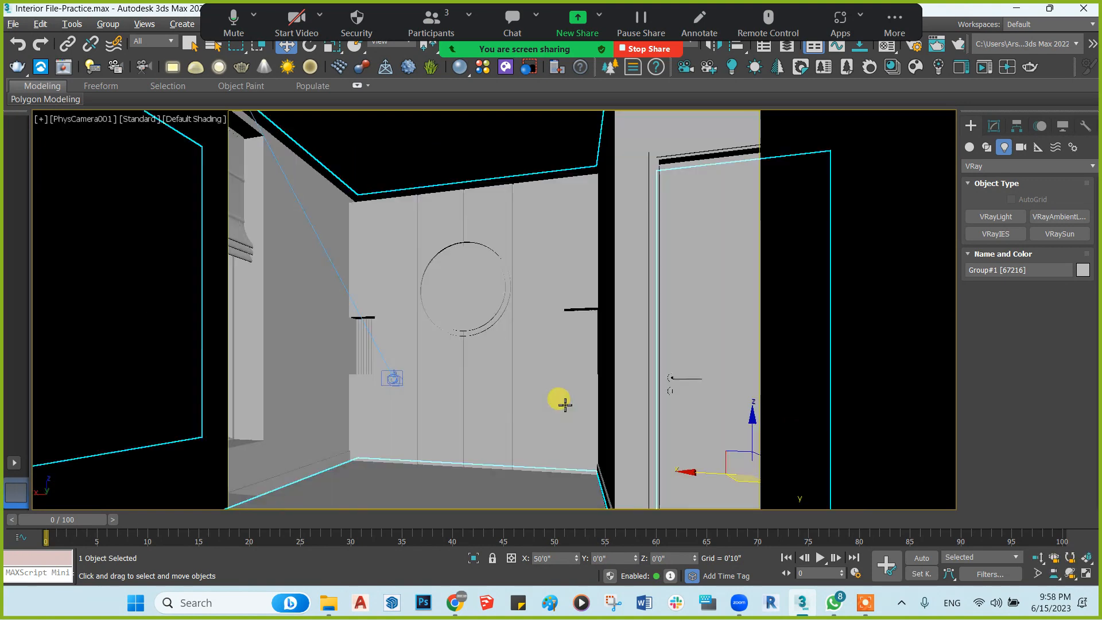
Run a test render of the PhysCamera001 view, stop it, and close the frame buffer and the V-Ray messages window
key(shift+q)
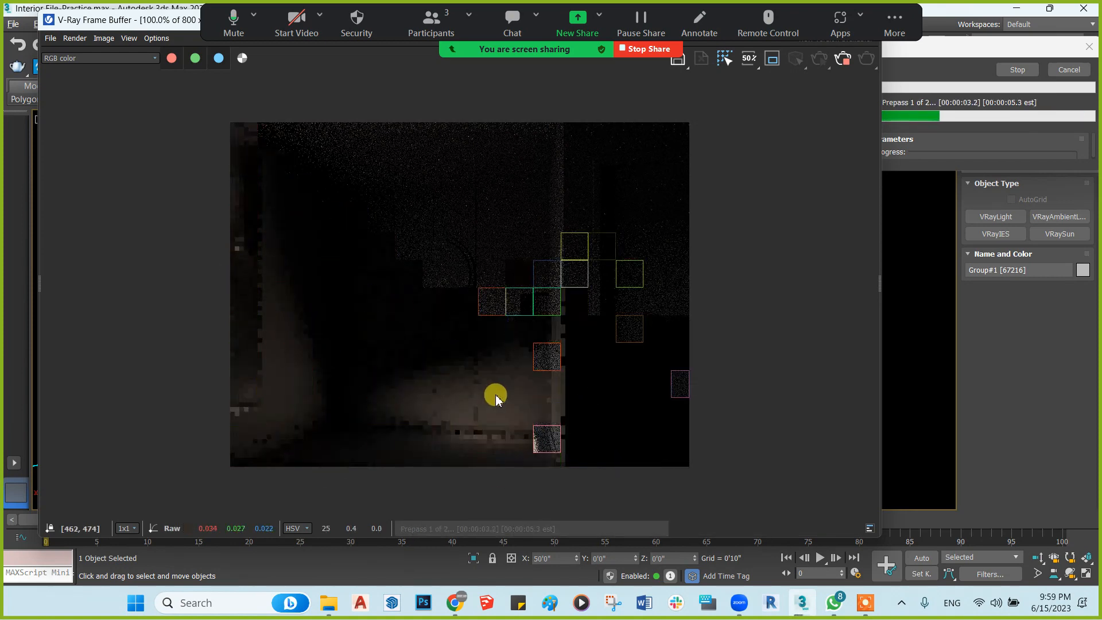
click(842, 60)
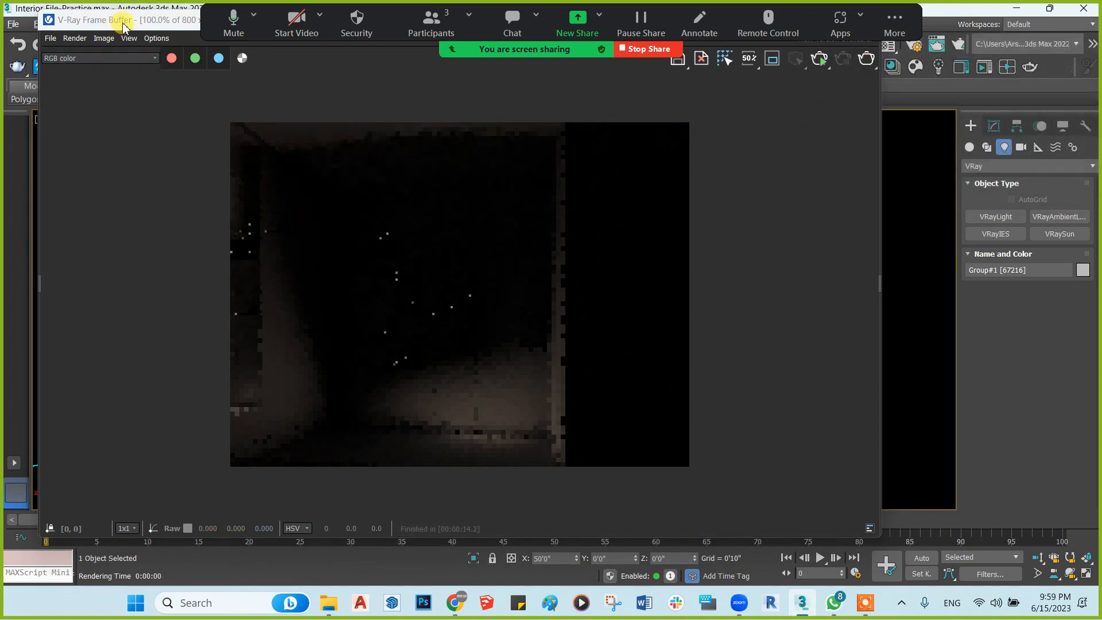
drag(121, 24, 132, 71)
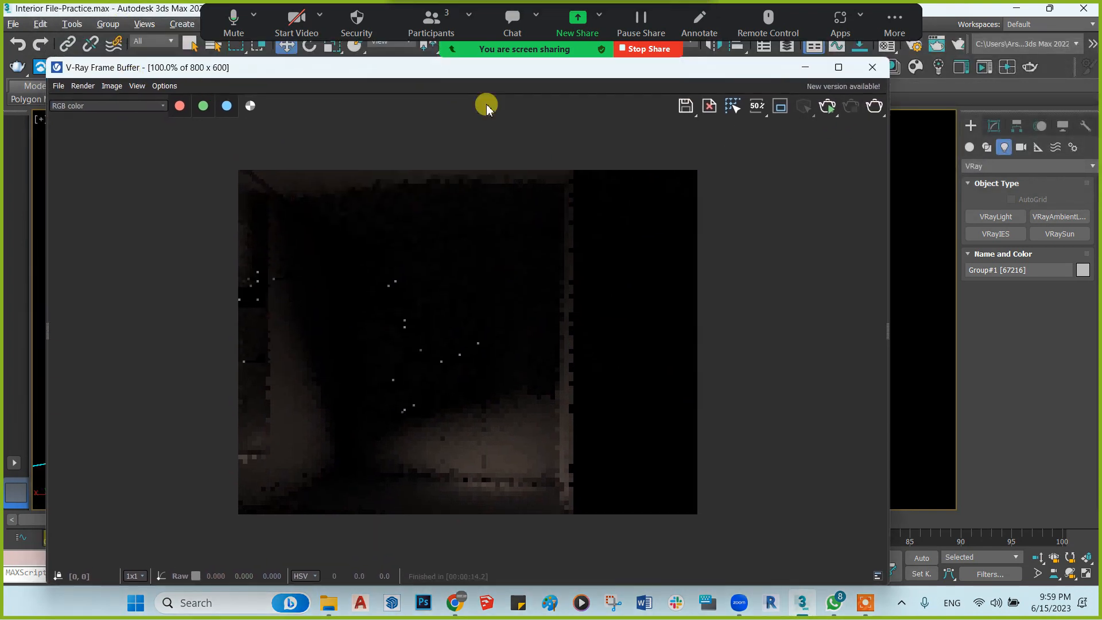
click(874, 69)
click(270, 121)
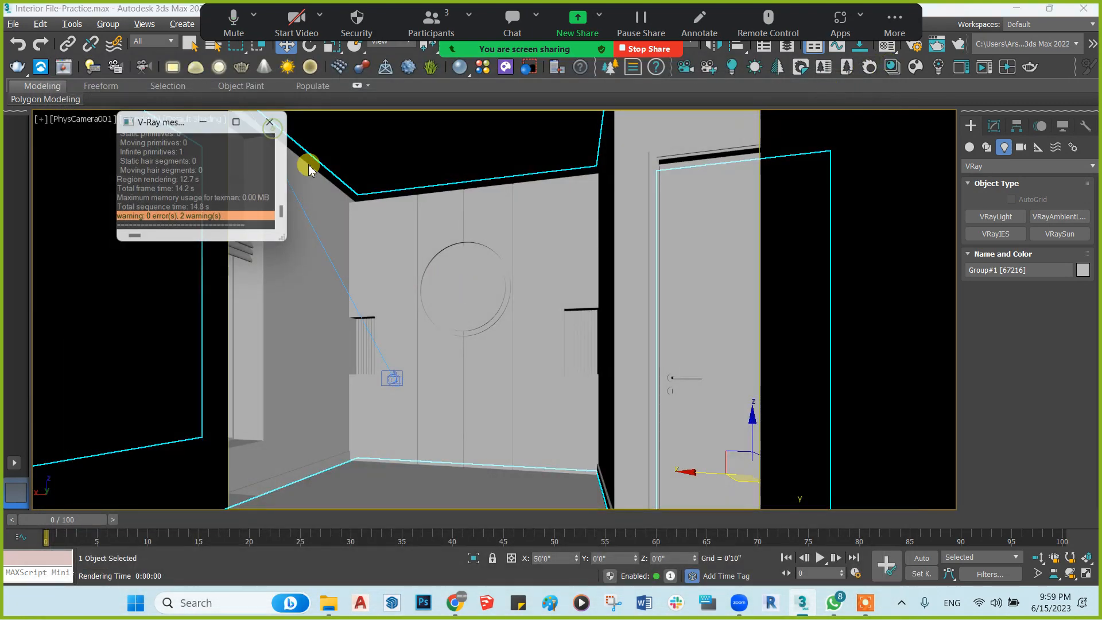
Select the V-Ray sun in the maximized front view and disable it in its sun parameters
key(alt+w)
middle_click(607, 239)
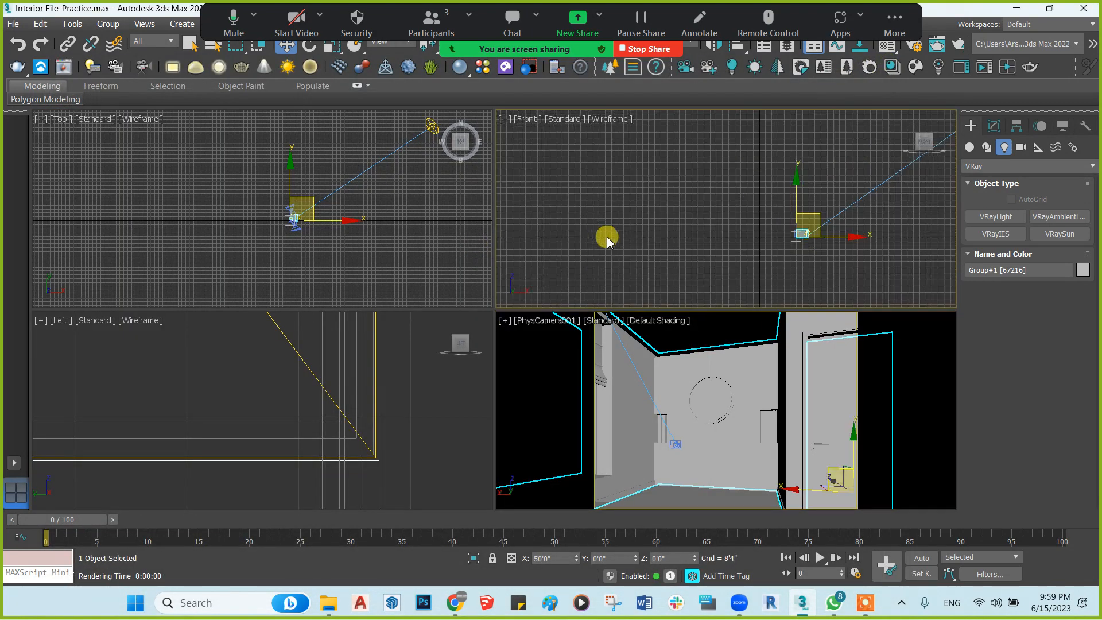
key(alt+w)
scroll(308, 278, down, 3)
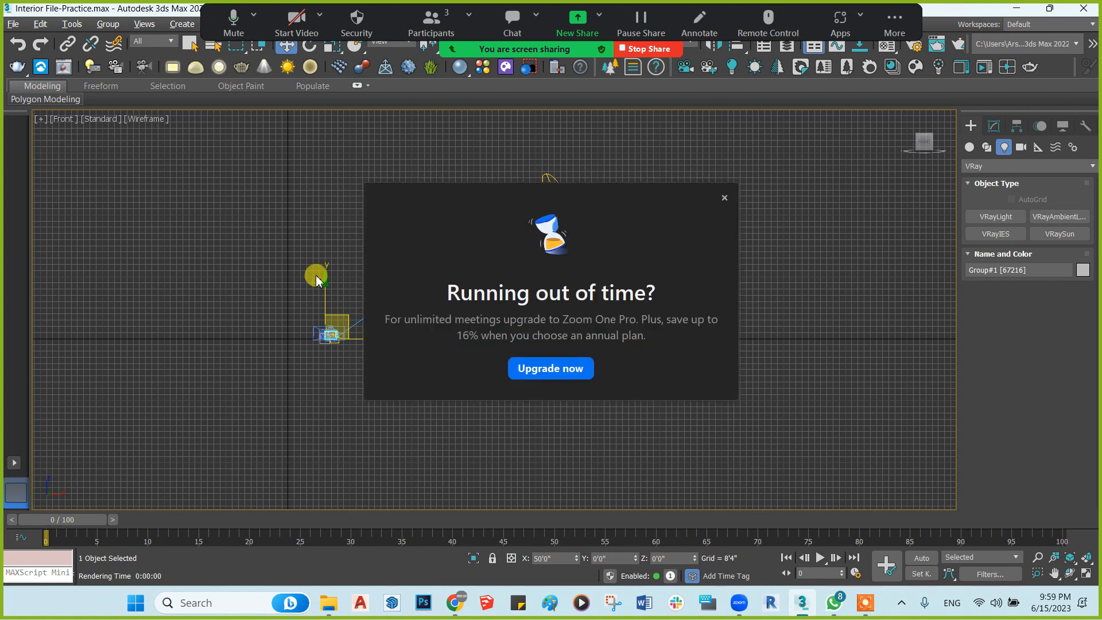
click(726, 198)
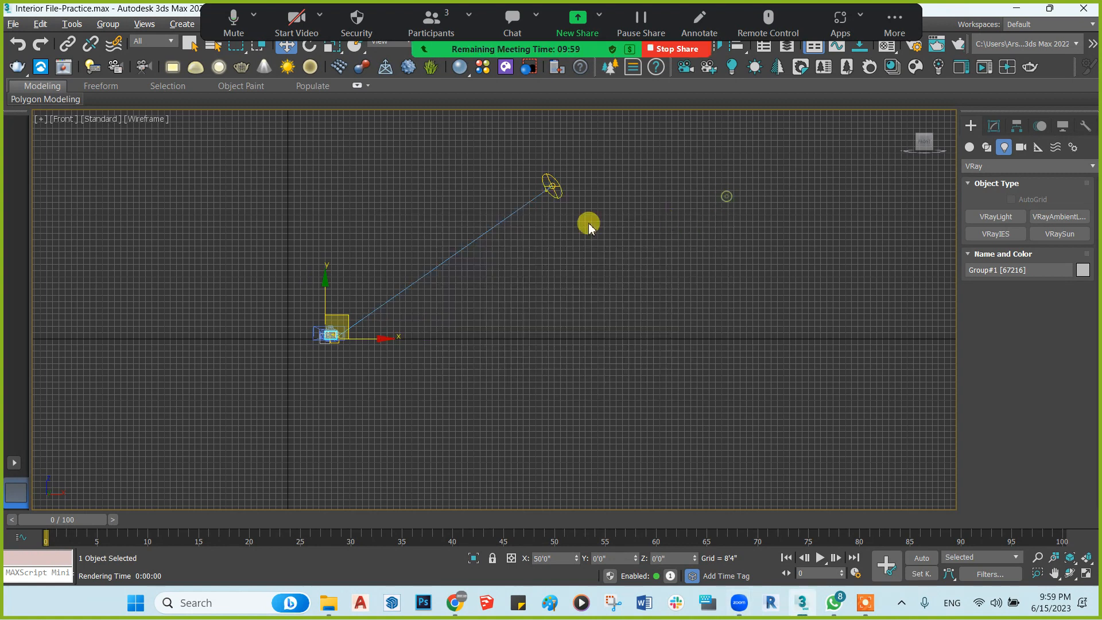
click(551, 184)
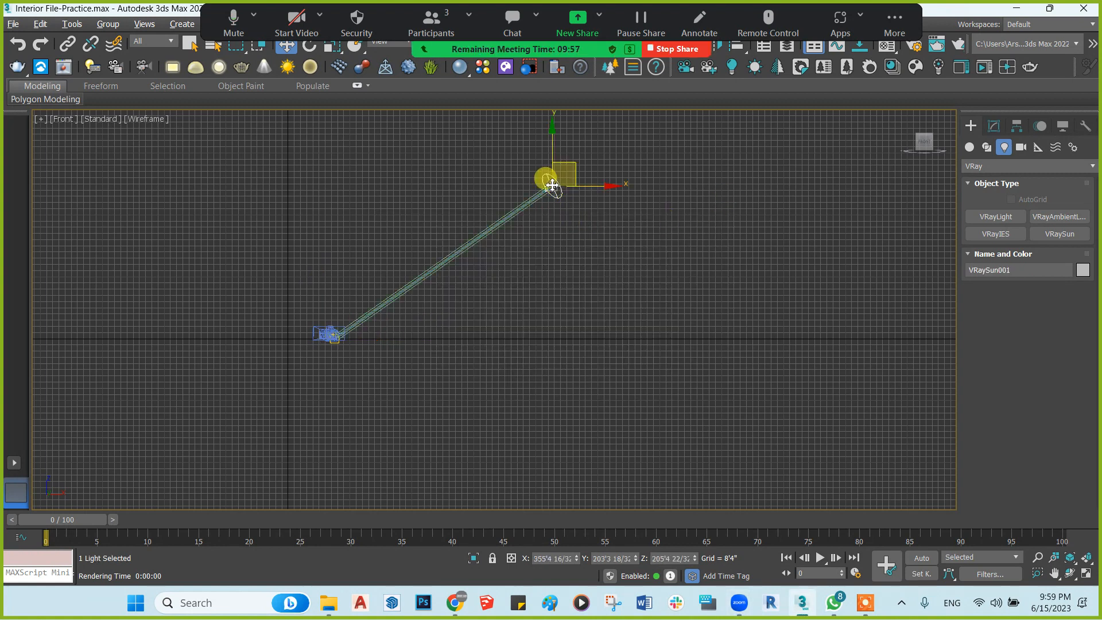
click(994, 125)
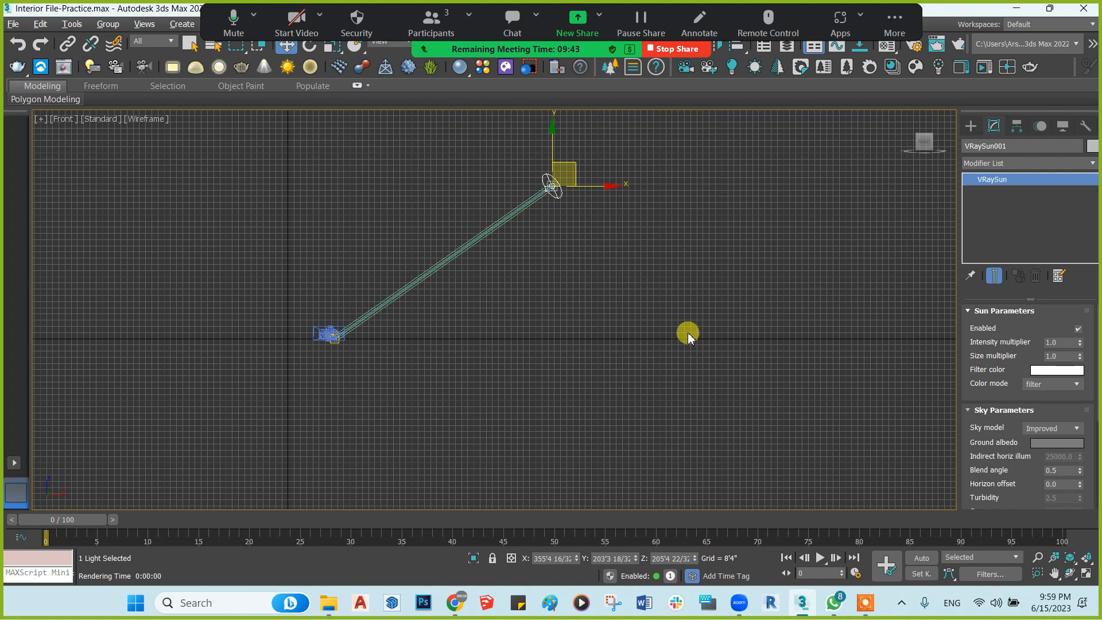
click(1079, 330)
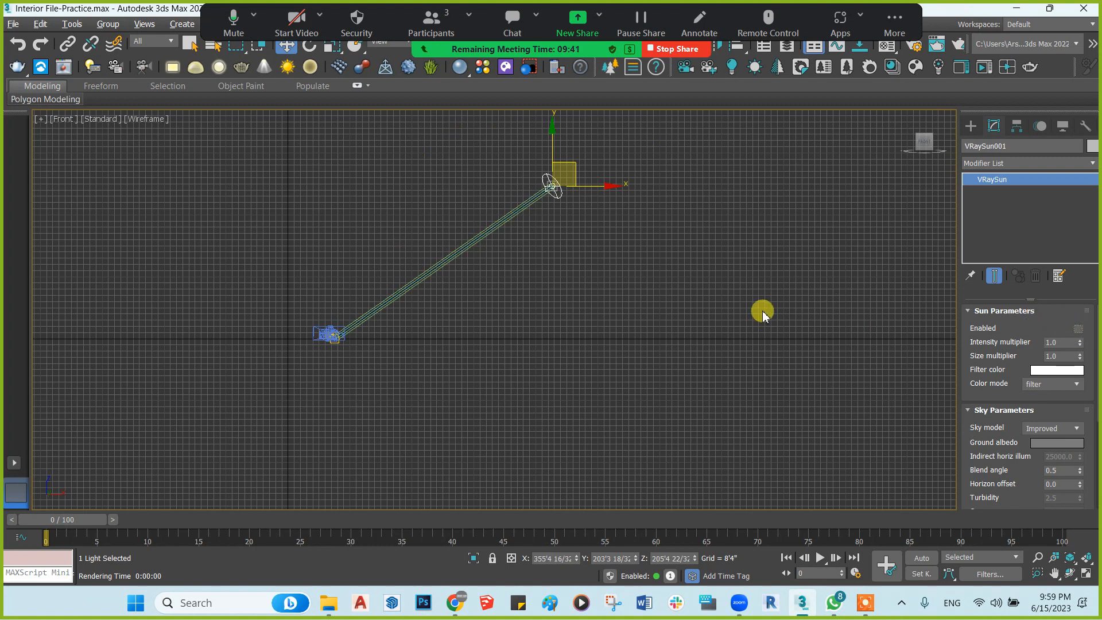
click(645, 347)
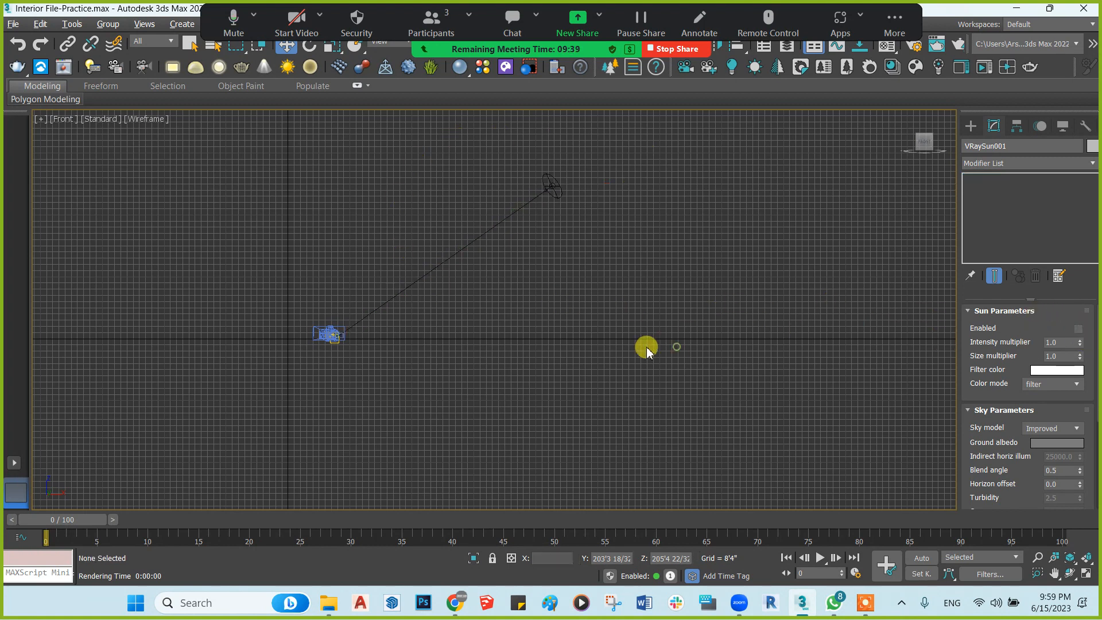
Return to the maximized PhysCamera001 view, test-render it without the sun, stop the render, and close the render and message windows
middle_drag(587, 347, 596, 351)
key(alt+w)
click(618, 353)
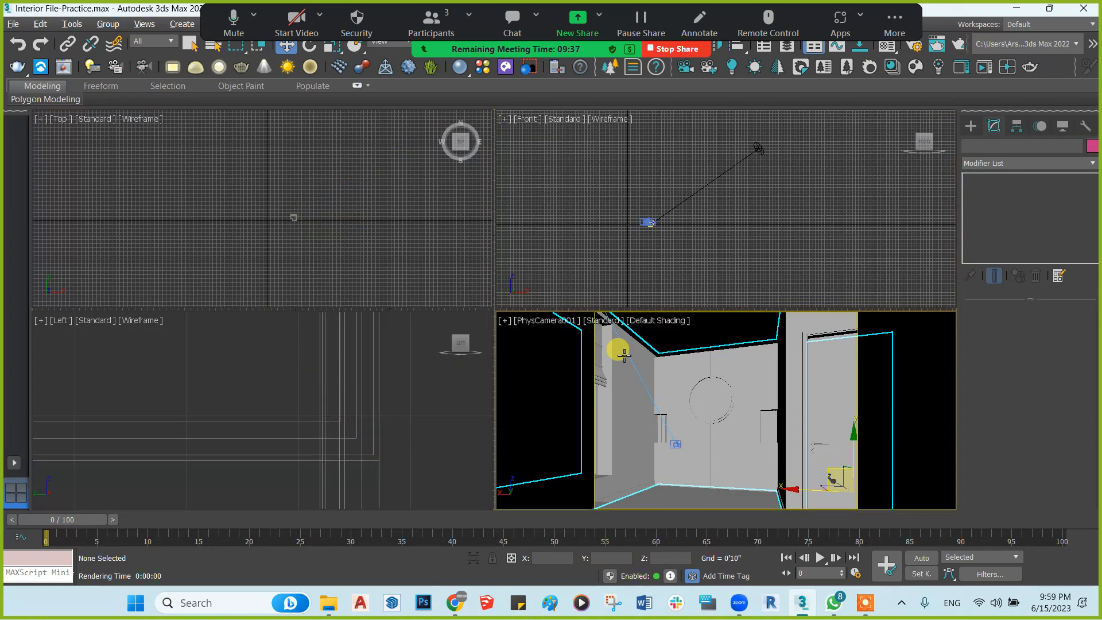
key(alt+w)
key(c)
click(534, 197)
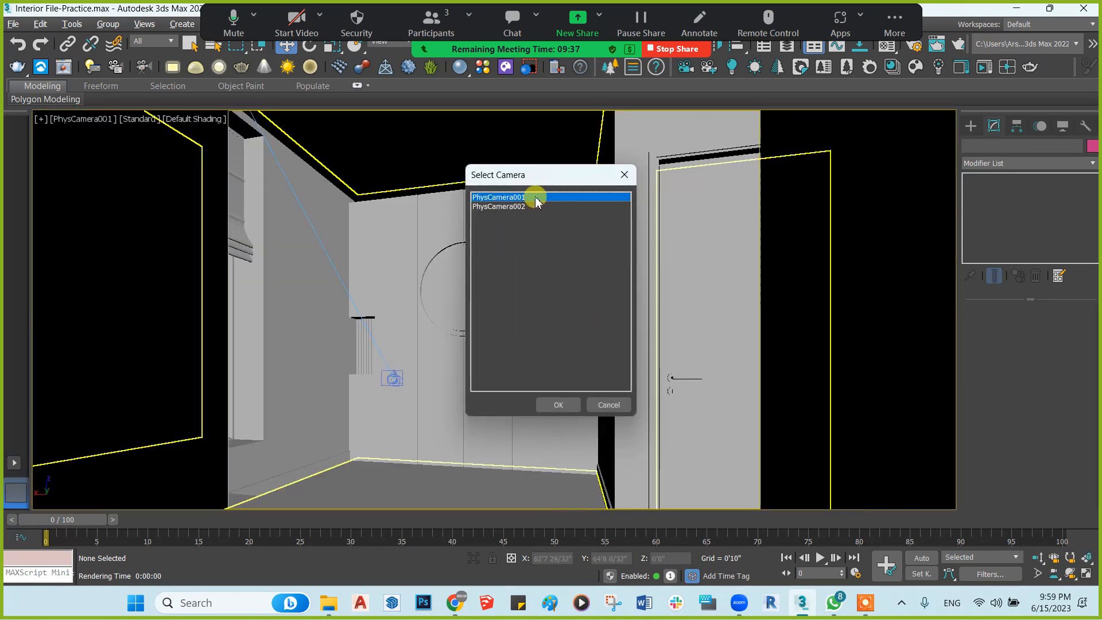
click(558, 405)
key(shift+q)
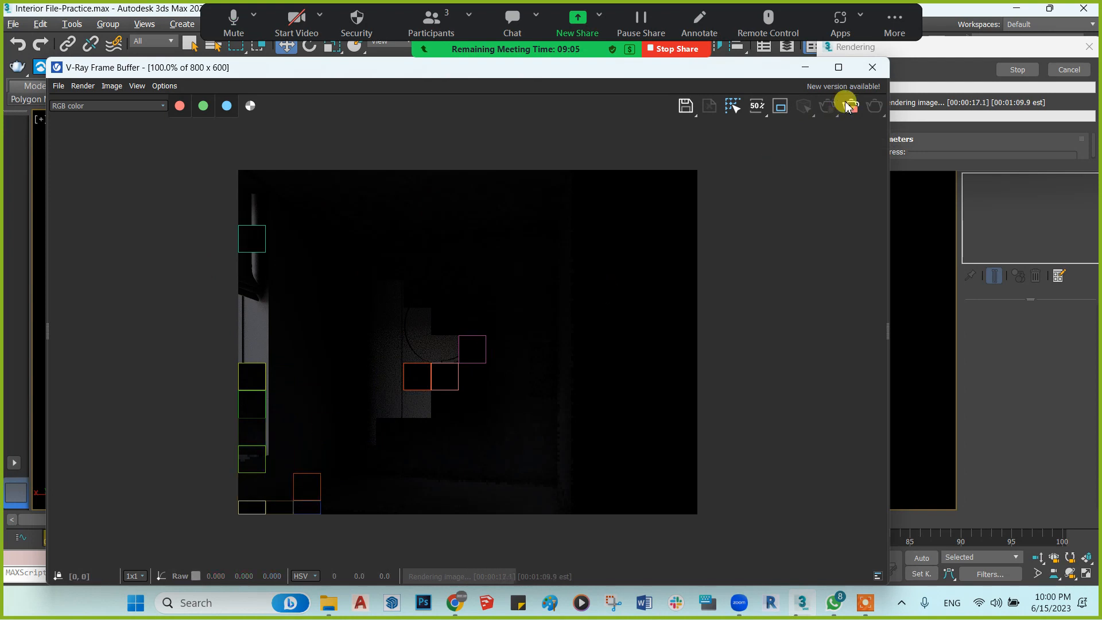
click(850, 108)
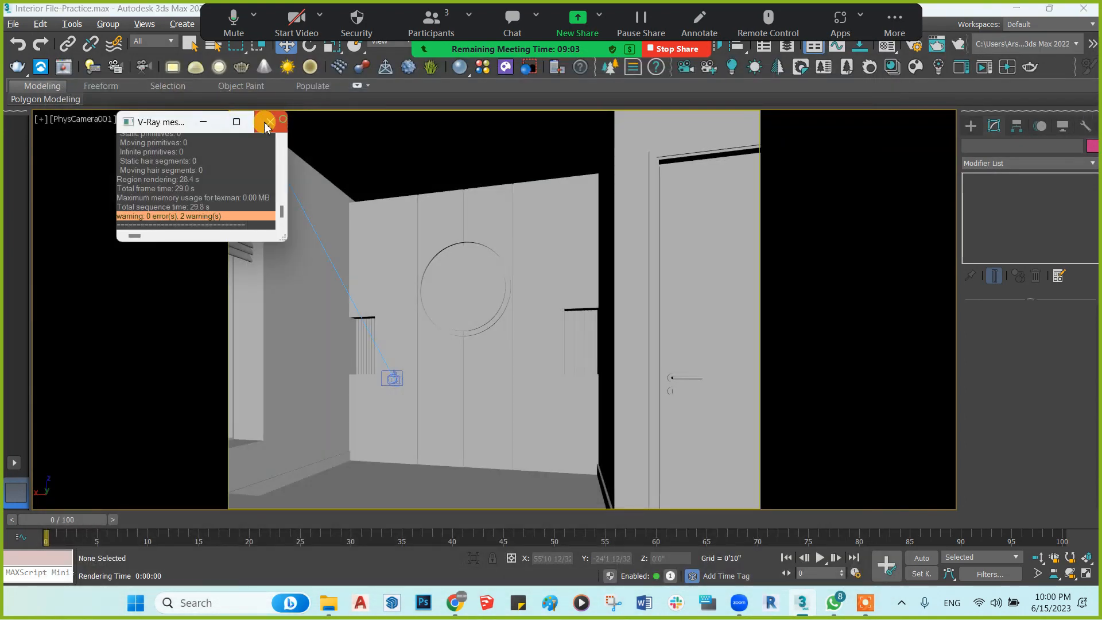
click(270, 122)
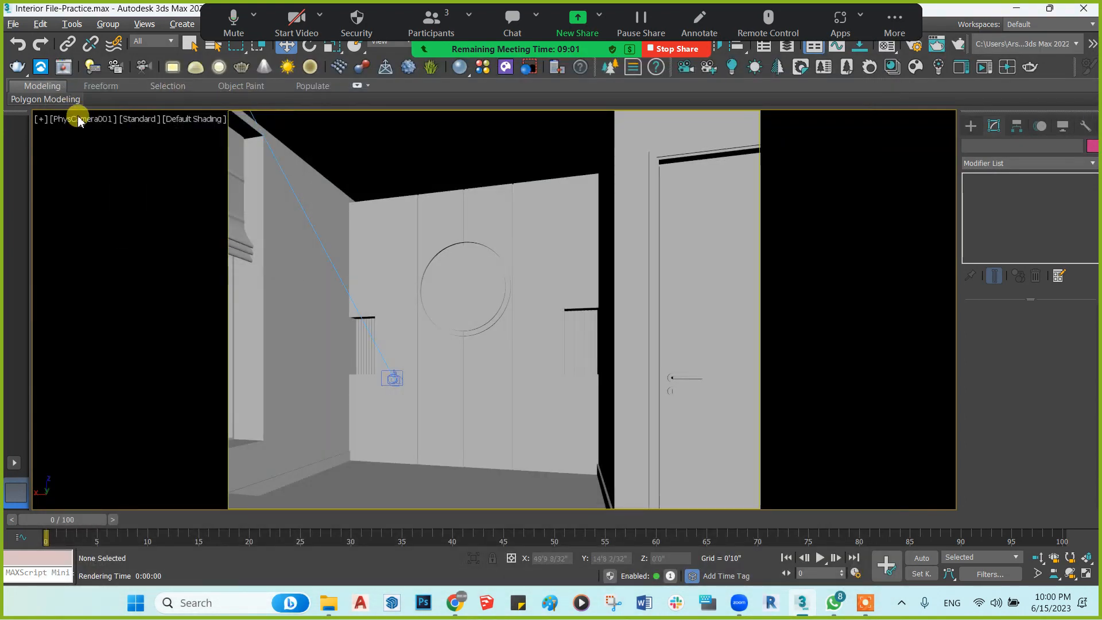
Select the PhysCamera001 camera and set its shutter duration to 1/30 s
click(84, 121)
click(113, 375)
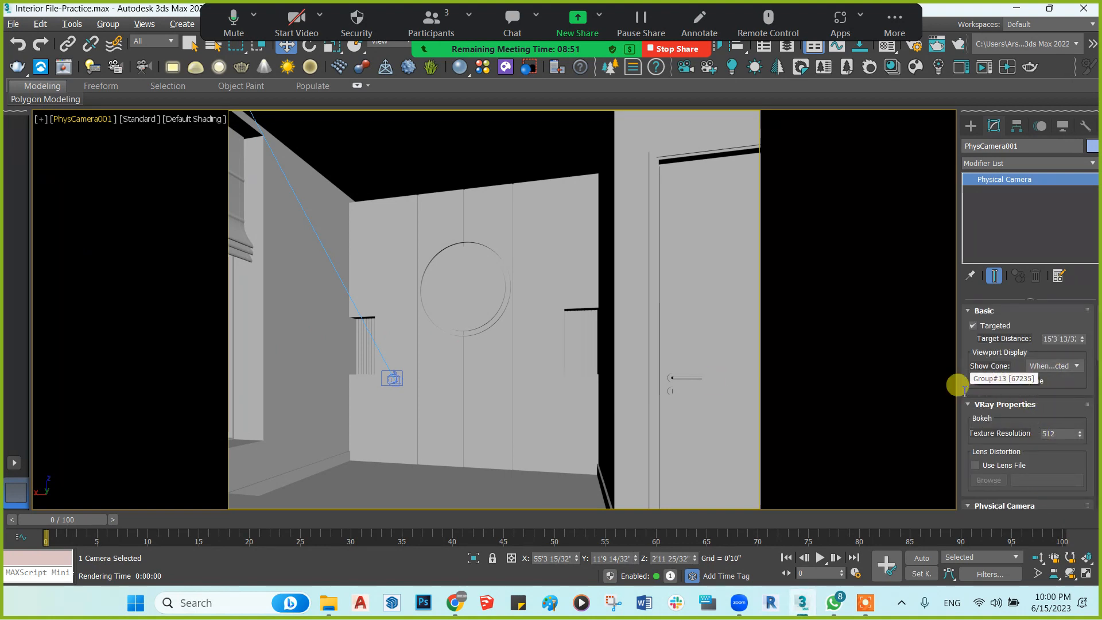
key(p)
key(z)
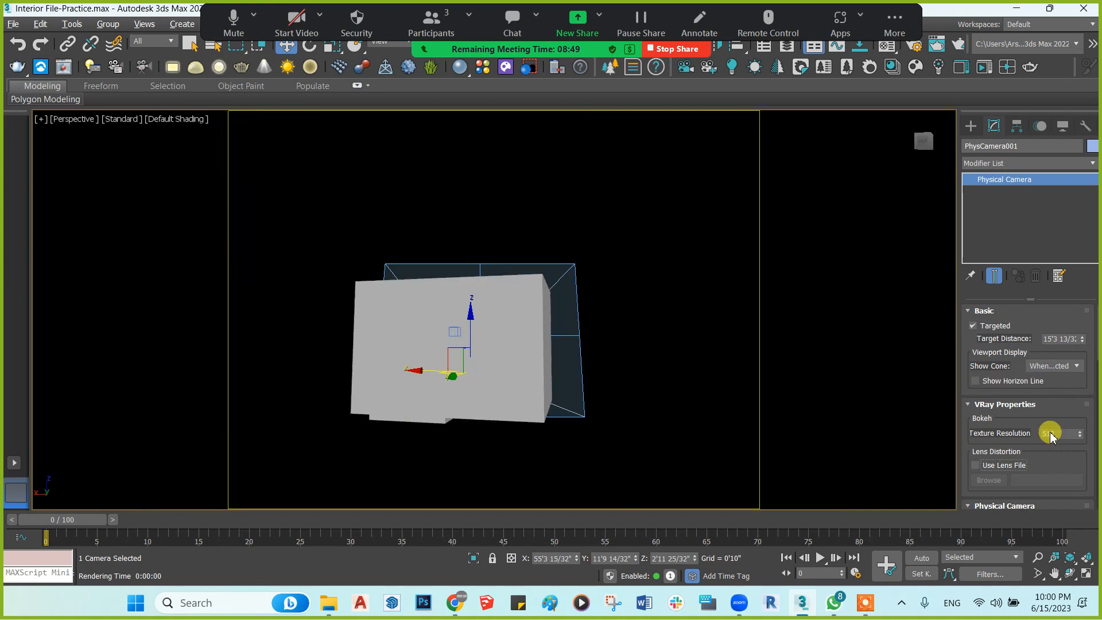
scroll(1028, 296, down, 2)
drag(1016, 222, 1015, 143)
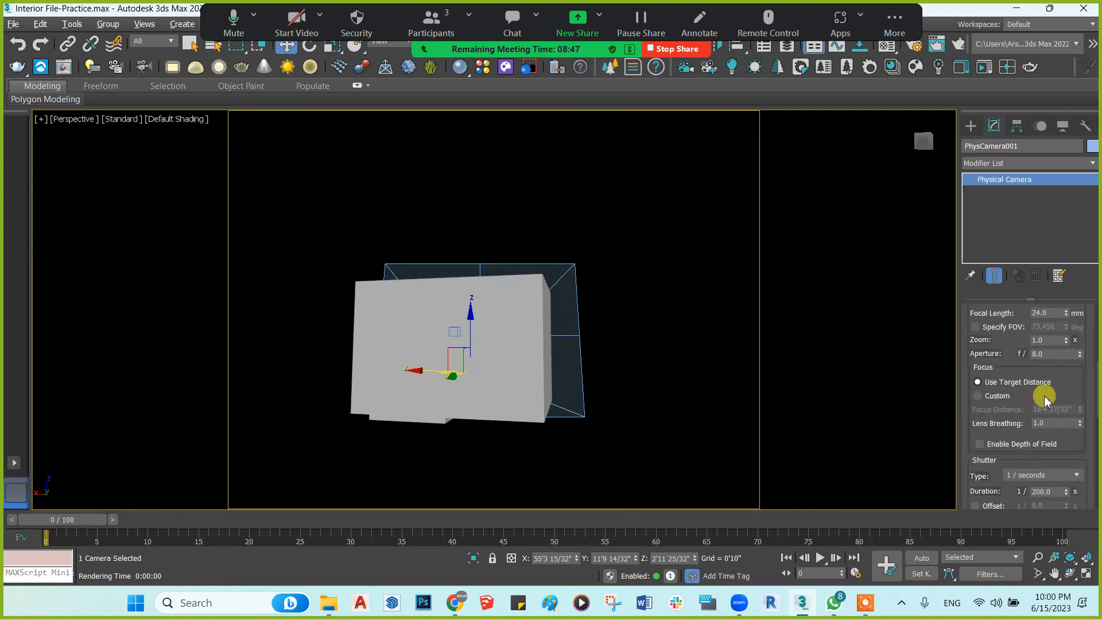
drag(1056, 492, 946, 498)
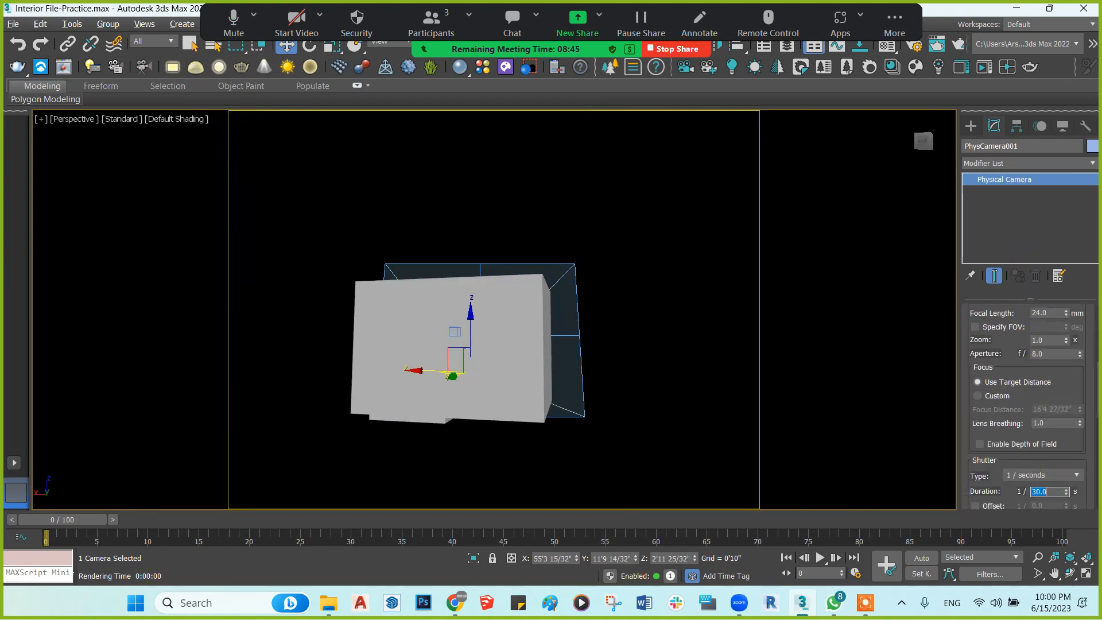
click(559, 458)
Switch the perspective view to PhysCamera001, test-render the new exposure, stop it, and close the frame buffer and V-Ray messages
key(c)
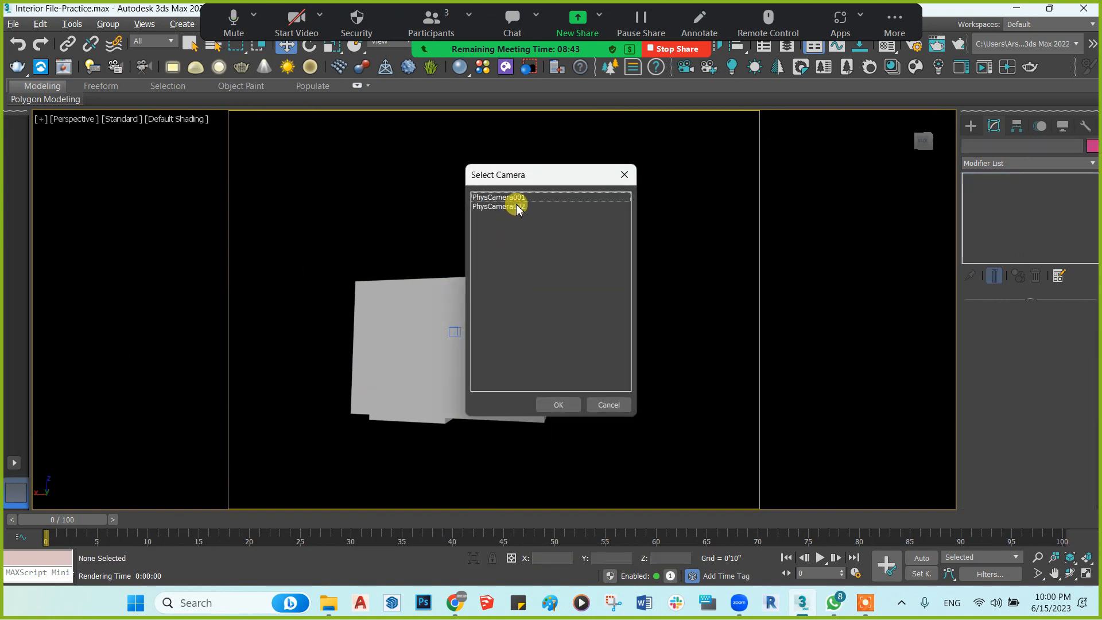
click(524, 198)
click(553, 404)
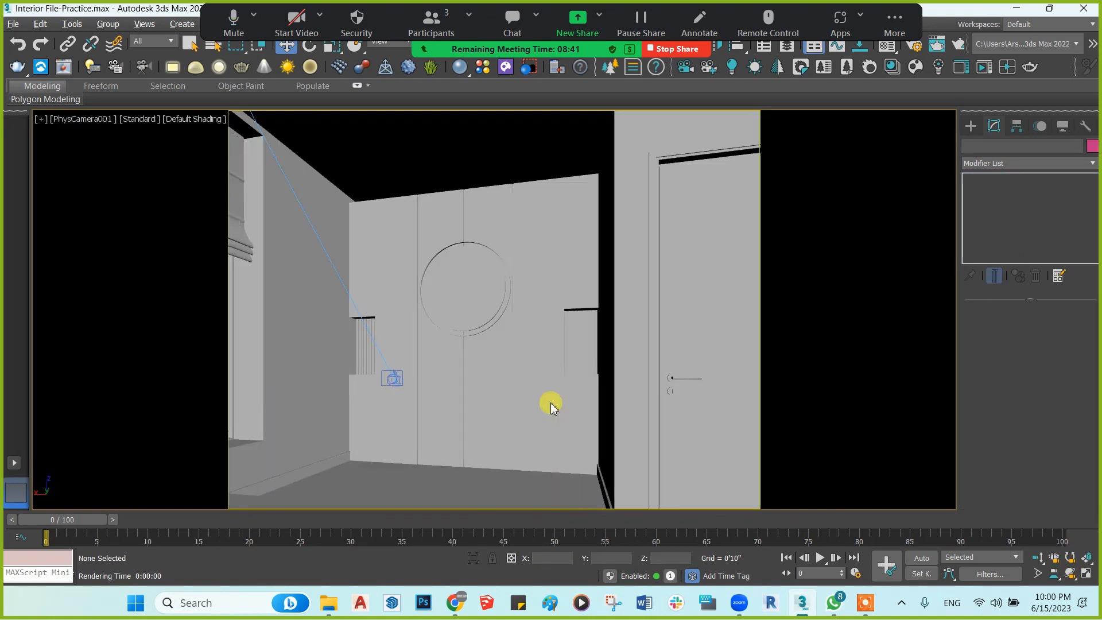
key(shift+q)
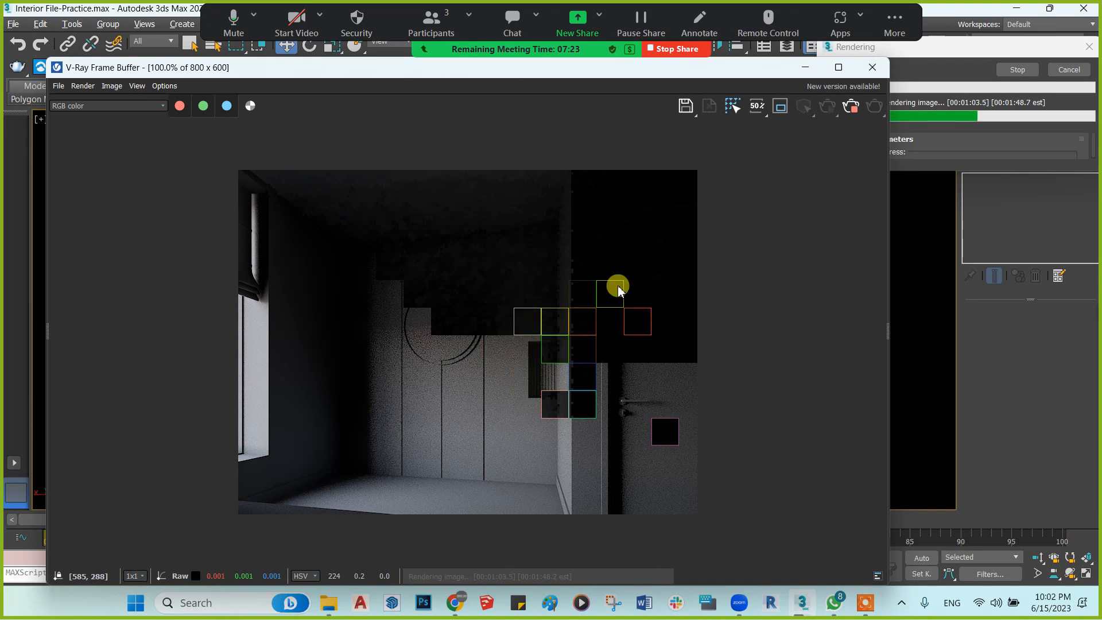
click(853, 115)
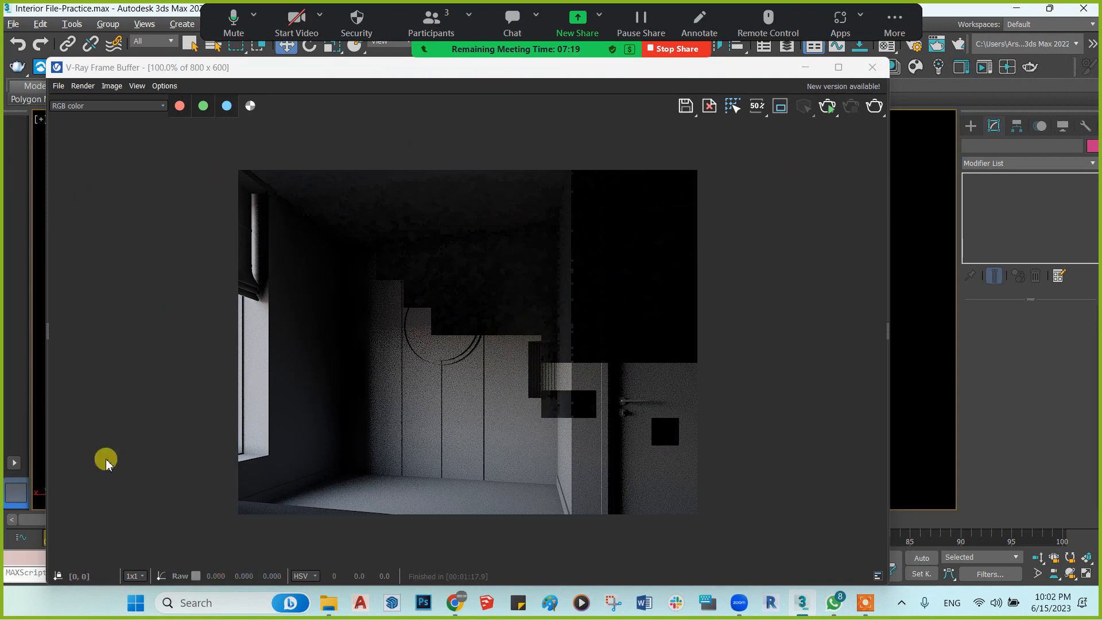
click(873, 67)
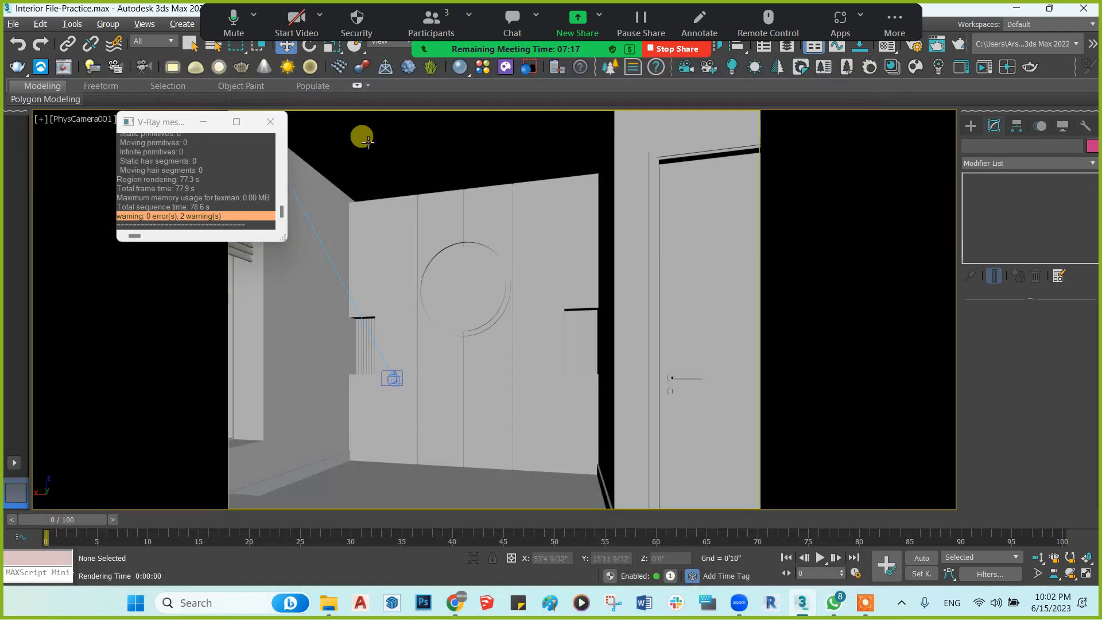
click(271, 123)
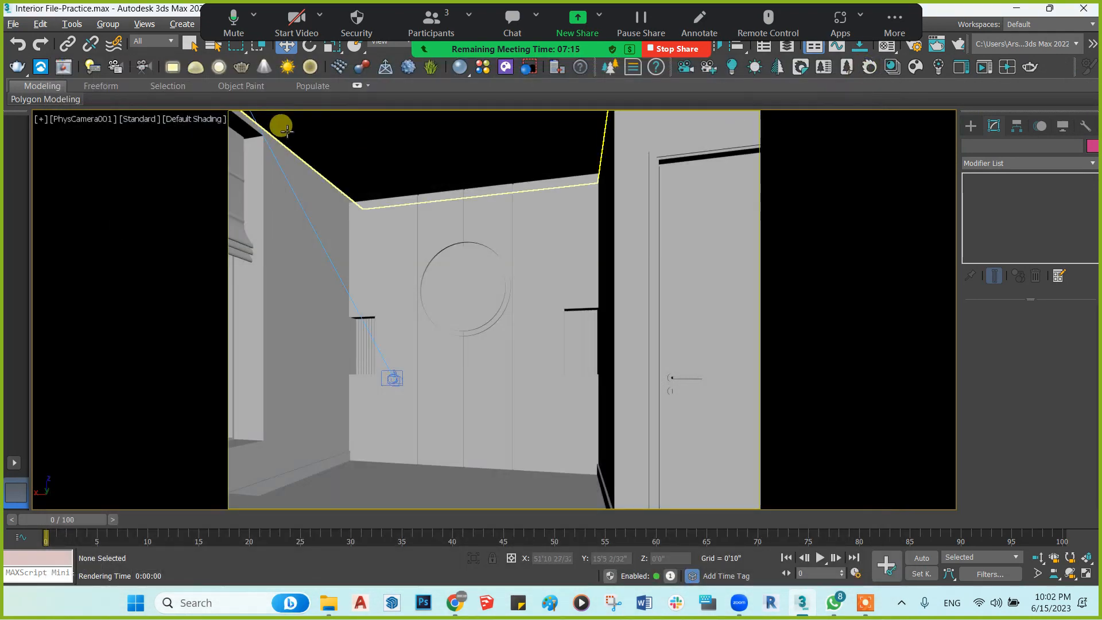
Isolate the room's ceiling object and frame it in the maximized top view
click(318, 144)
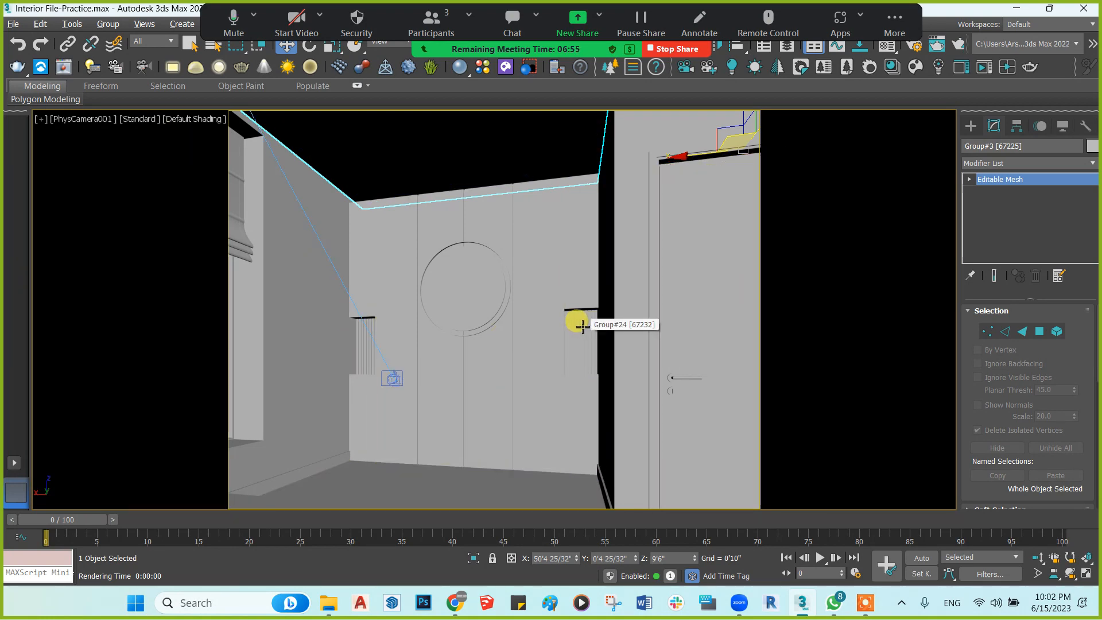
key(alt+w)
right_click(408, 226)
key(alt+w)
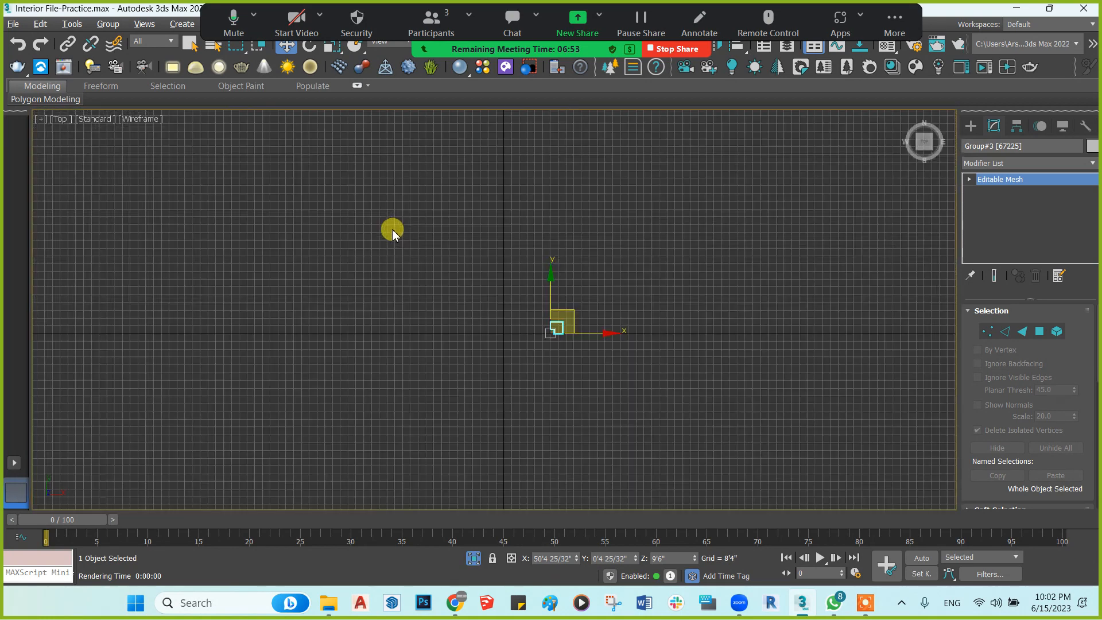
key(z)
Create a small cylinder beside the ceiling in the top view, about 0'1 29/32" in radius and 0'10 2/32" high
click(970, 125)
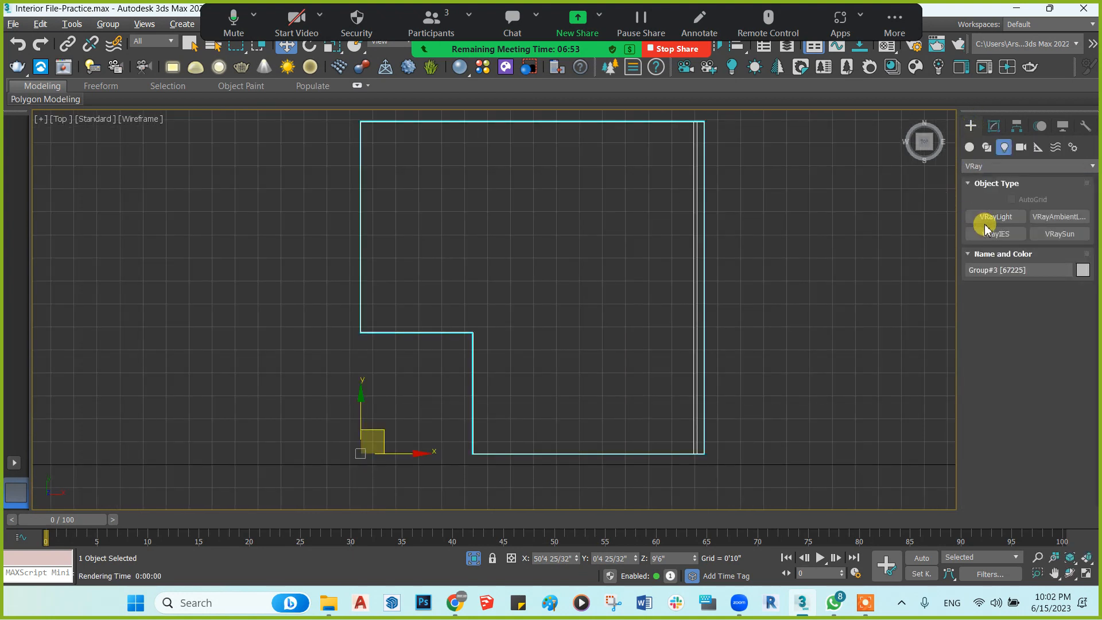
click(988, 147)
click(997, 251)
middle_drag(621, 320, 540, 298)
scroll(543, 299, up, 3)
drag(603, 298, 611, 304)
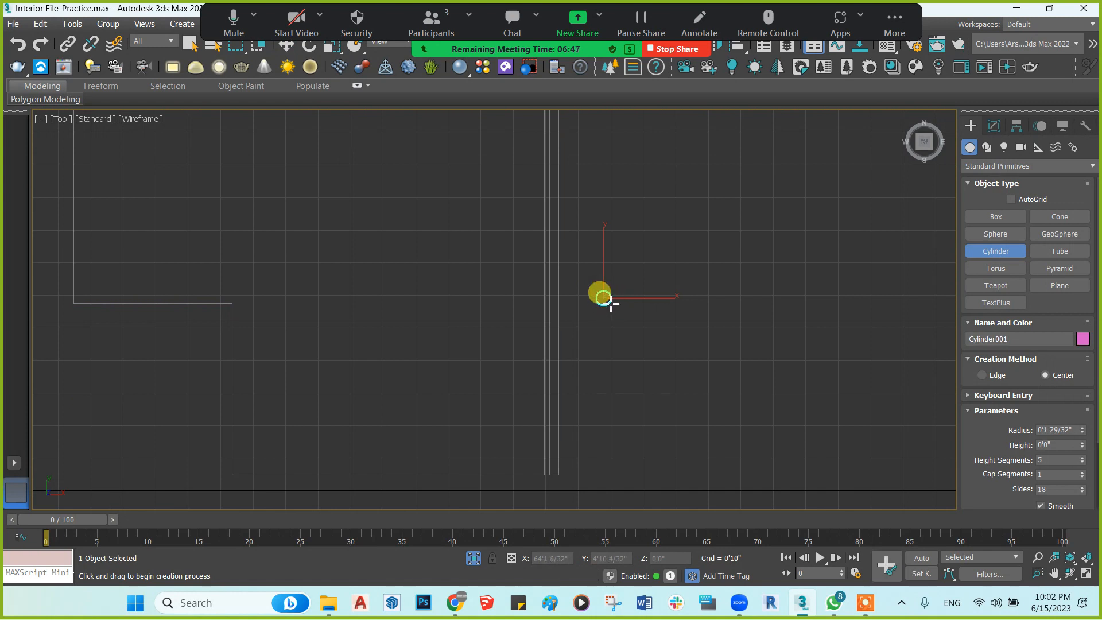
click(609, 271)
key(w)
Frame the cylinder in perspective and set its radius to 0'1 16/32", height to 0'2", height segments to 1 and sides to 60
key(alt+w)
middle_click(694, 413)
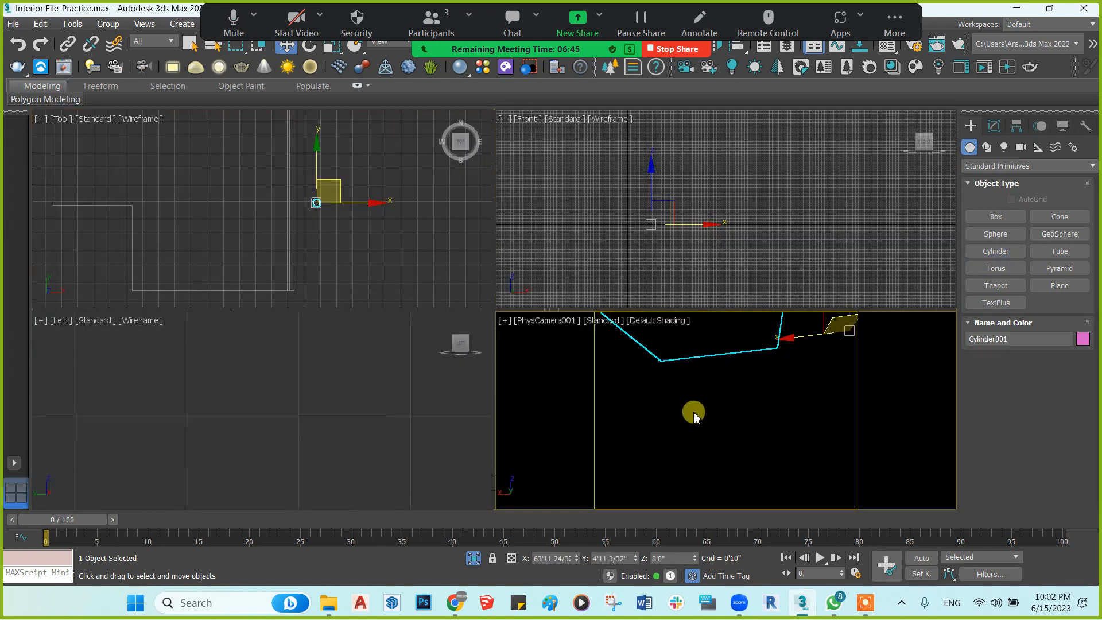
key(alt+w)
key(p)
key(z)
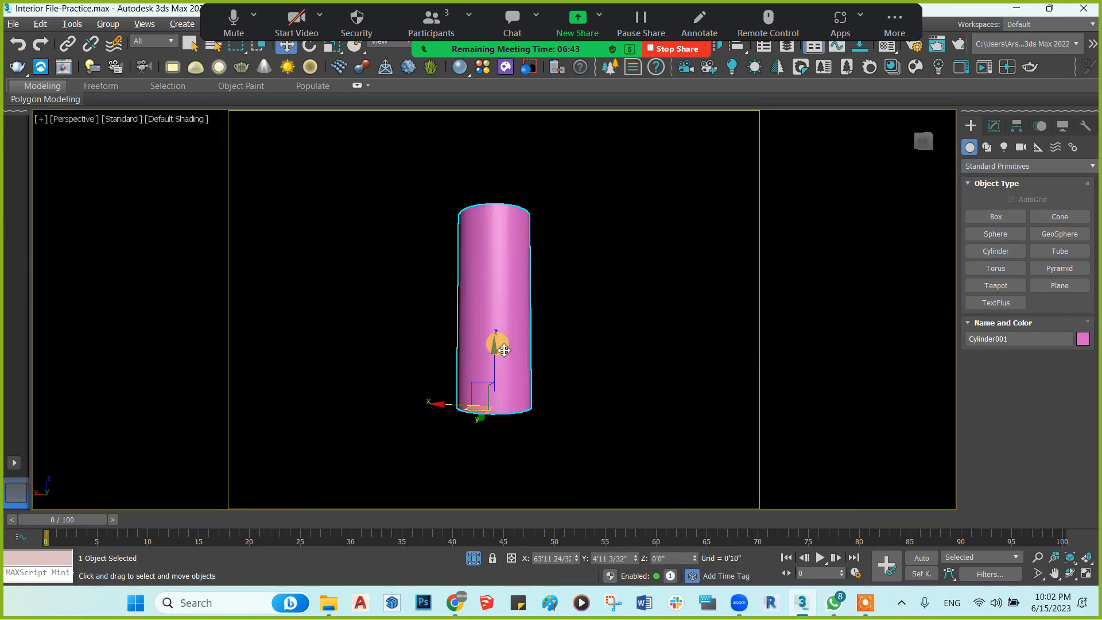
scroll(540, 393, down, 3)
scroll(505, 324, up, 4)
click(994, 126)
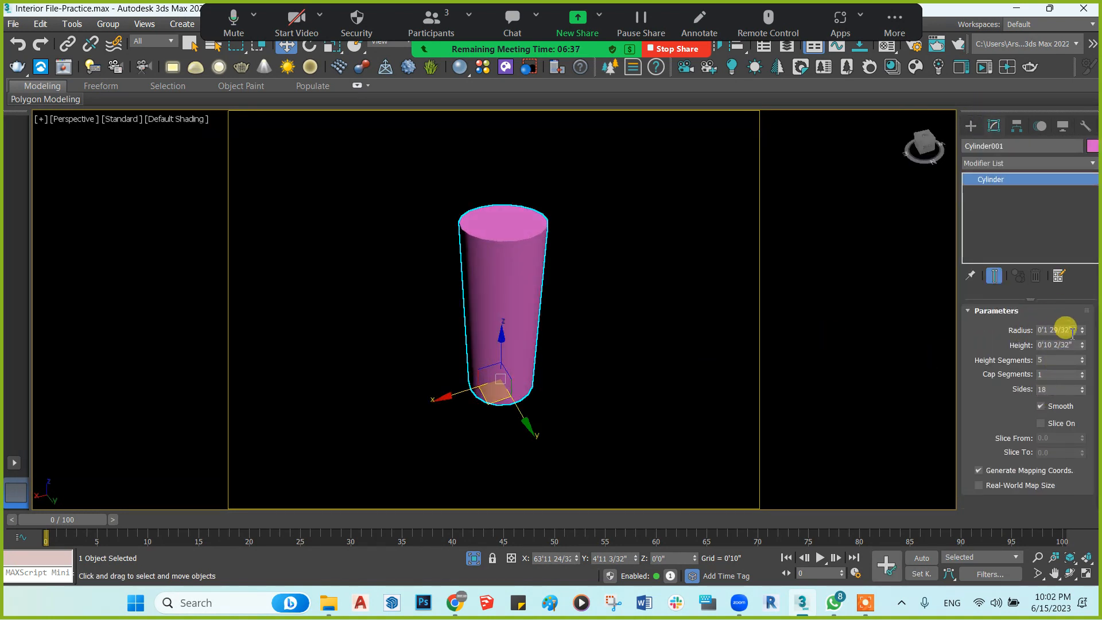
drag(1072, 329, 975, 336)
key(Tab)
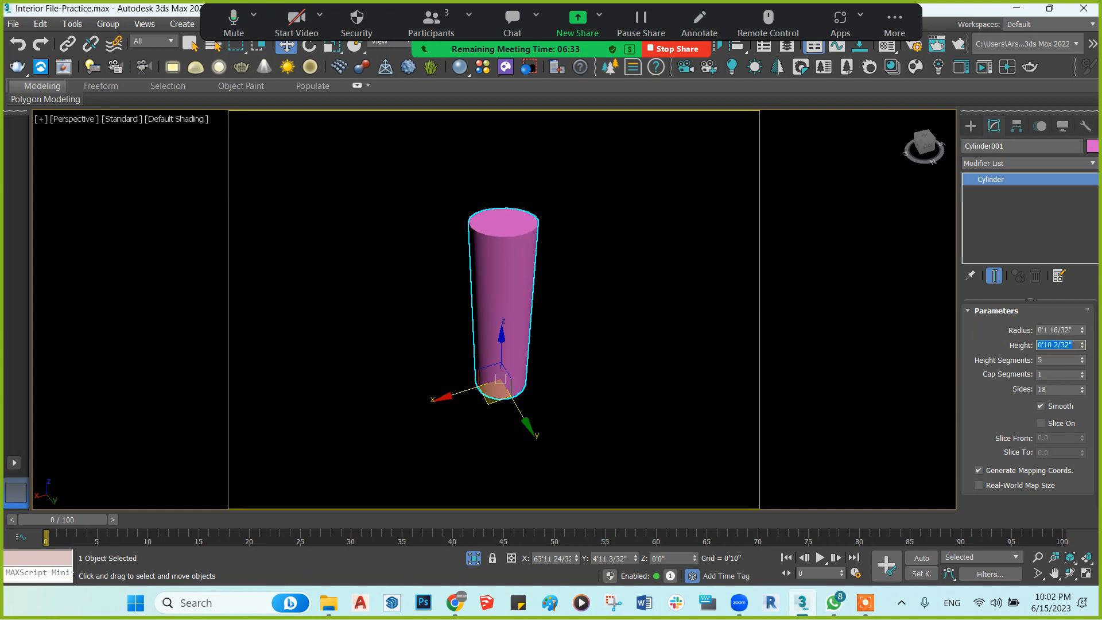
text(2)
key(Tab)
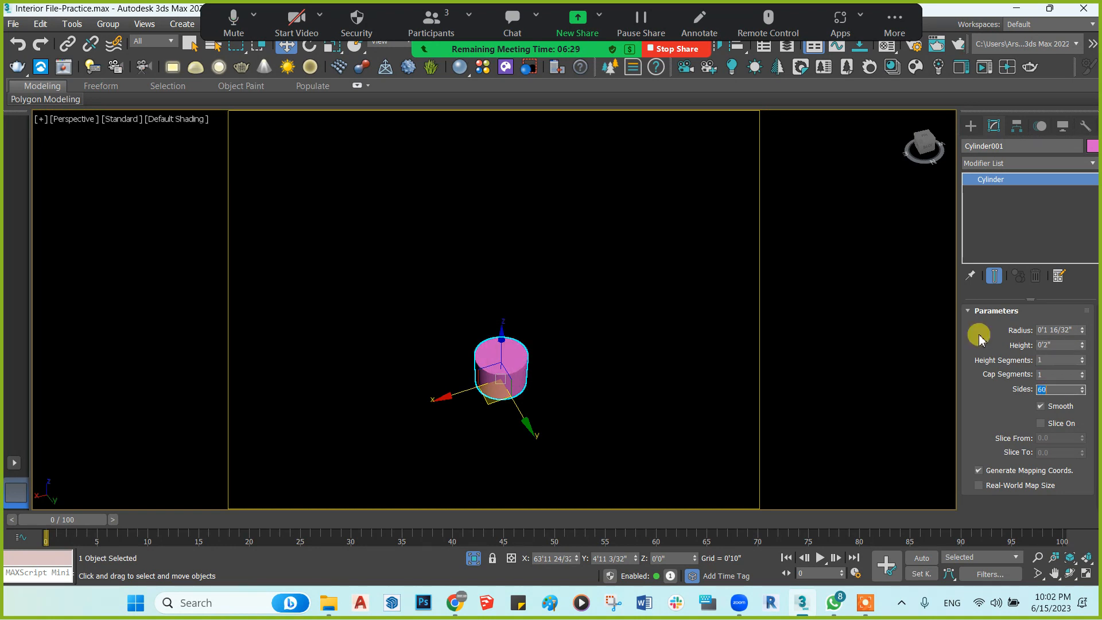
Convert the cylinder to an Editable Poly
scroll(532, 359, up, 4)
right_click(532, 353)
mouse_move(626, 482)
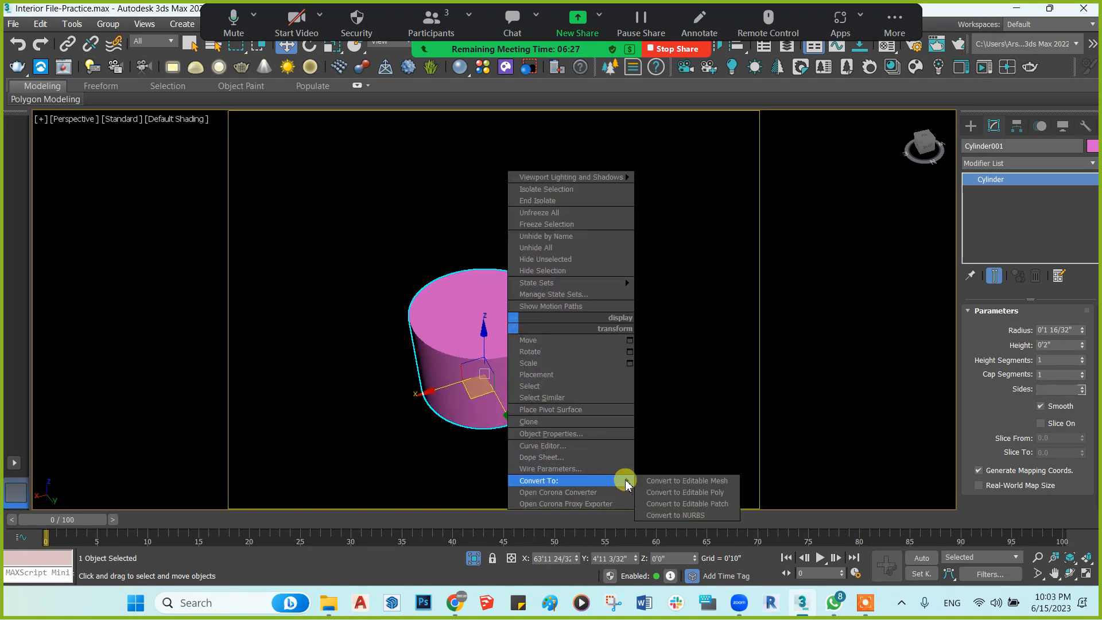
click(674, 492)
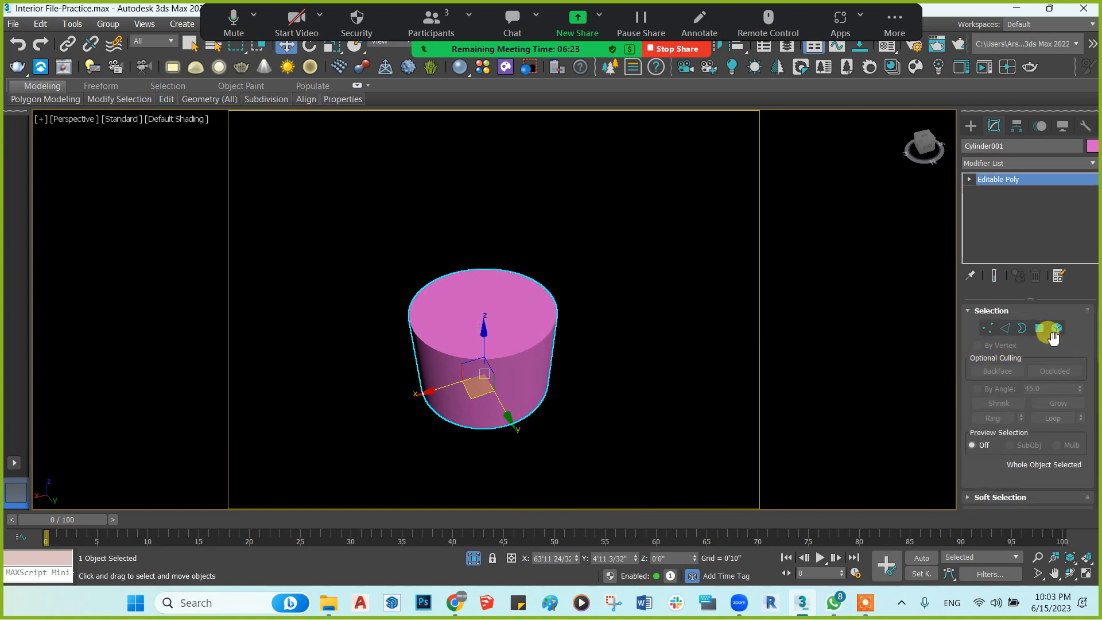
Inset the cylinder's top polygon to leave a flat rim around a smaller circular face
click(1040, 327)
click(443, 308)
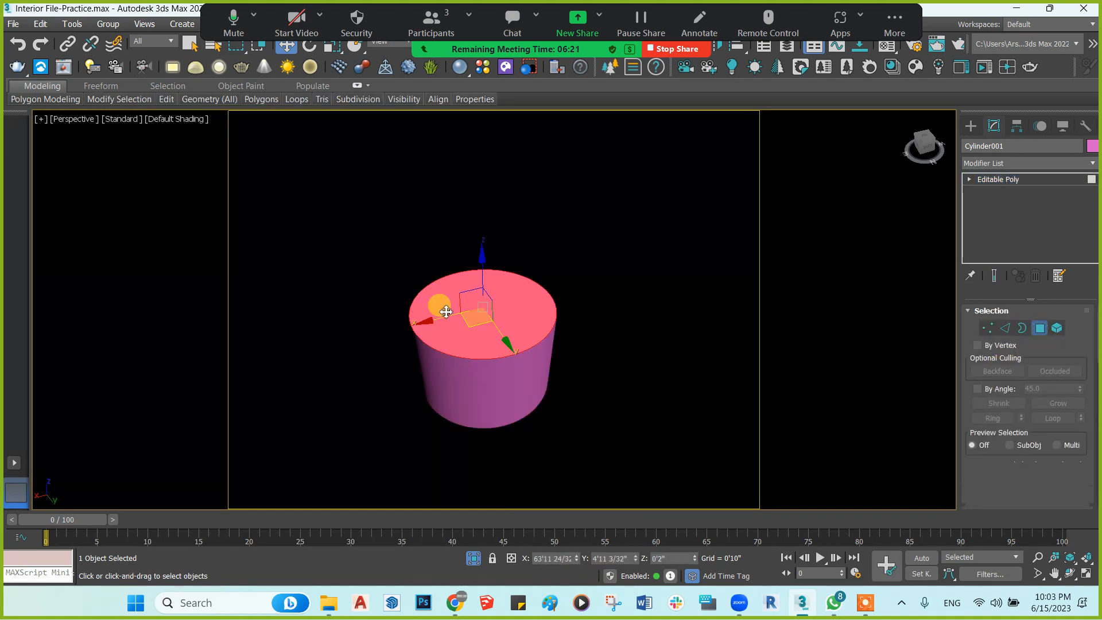
scroll(979, 402, down, 3)
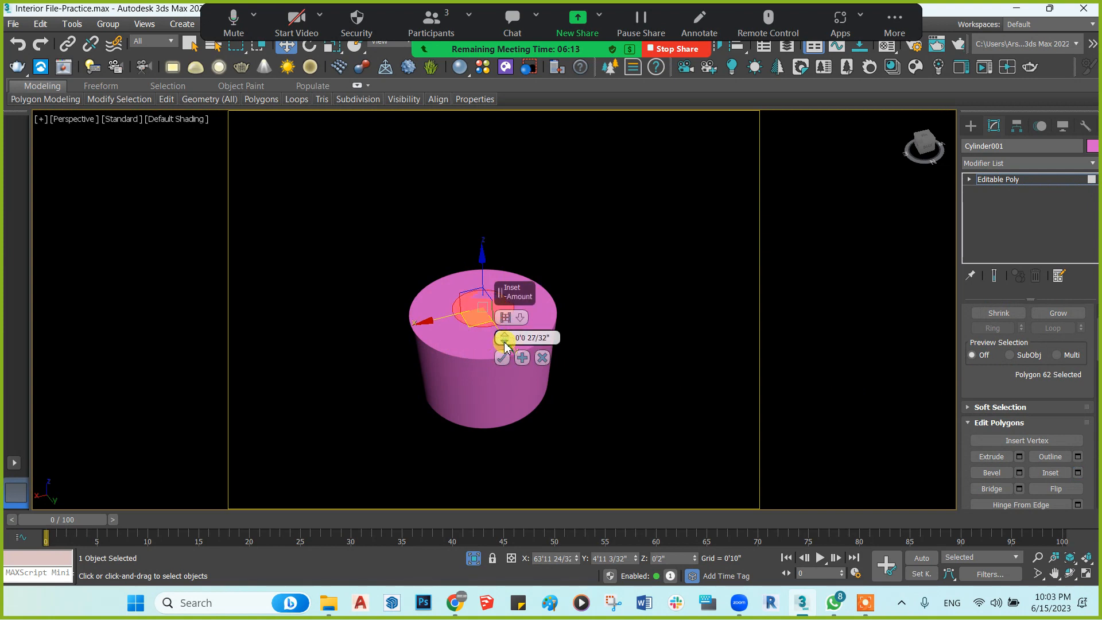
mouse_move(506, 351)
mouse_down()
mouse_move(514, 365)
mouse_move(509, 356)
mouse_up()
click(501, 357)
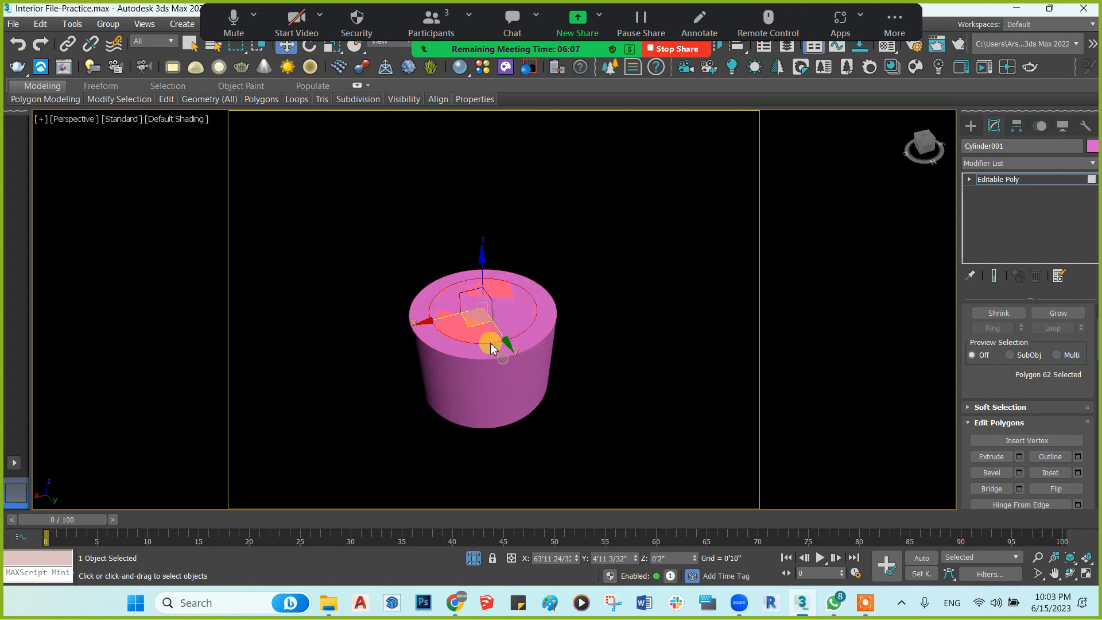
Extrude the inset polygon down into the cylinder to about 0'1 22/32" in Z, and return to whole-object selection
scroll(493, 344, up, 2)
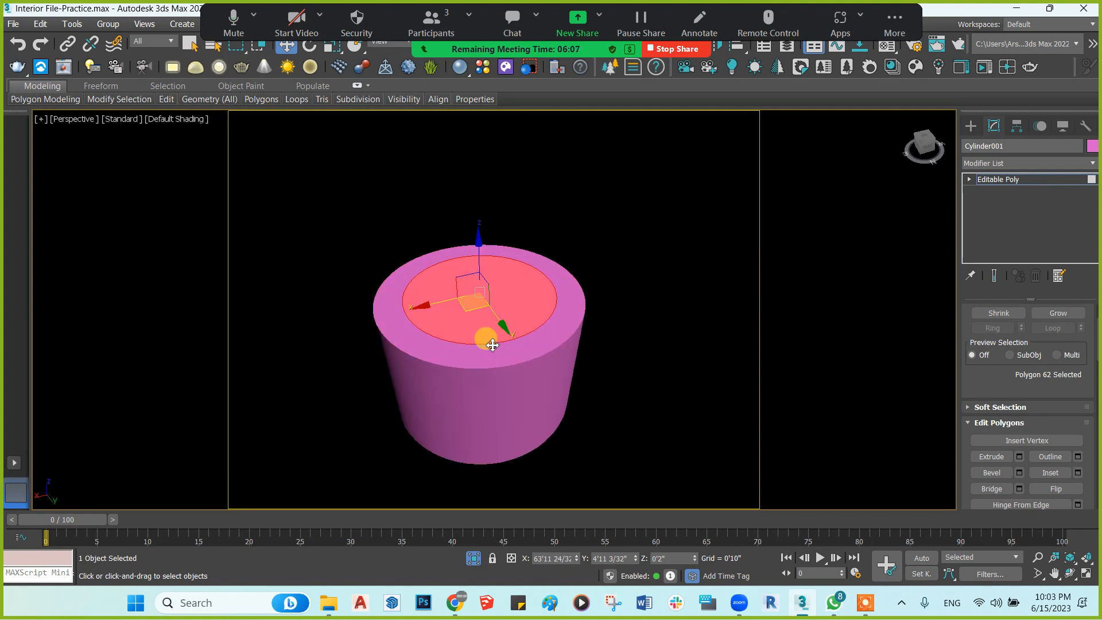
click(1020, 457)
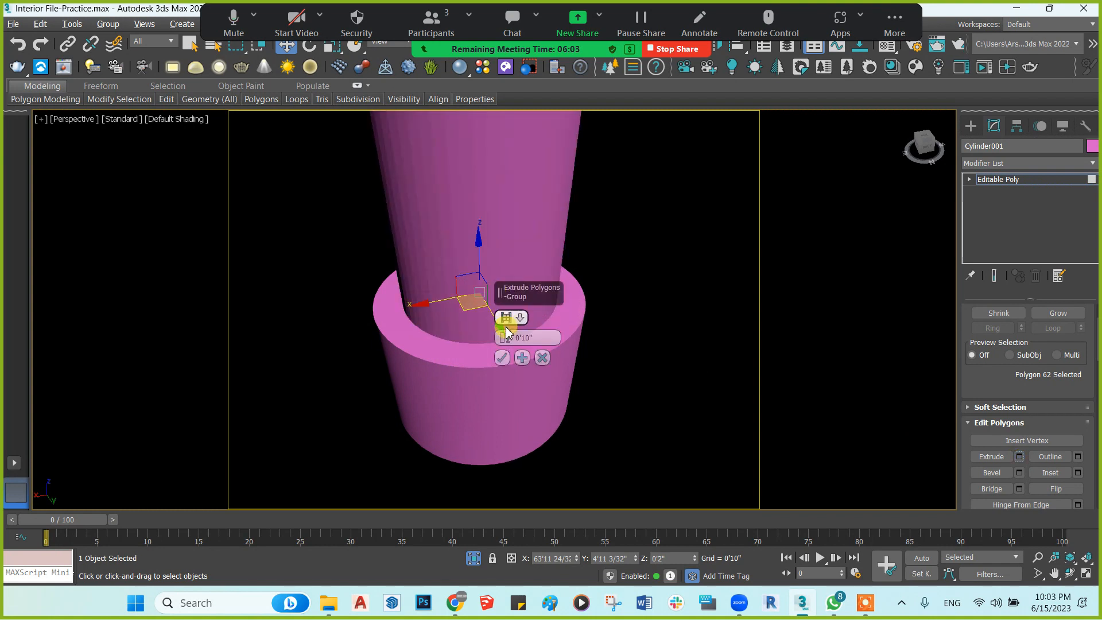
drag(511, 351, 515, 361)
key(Return)
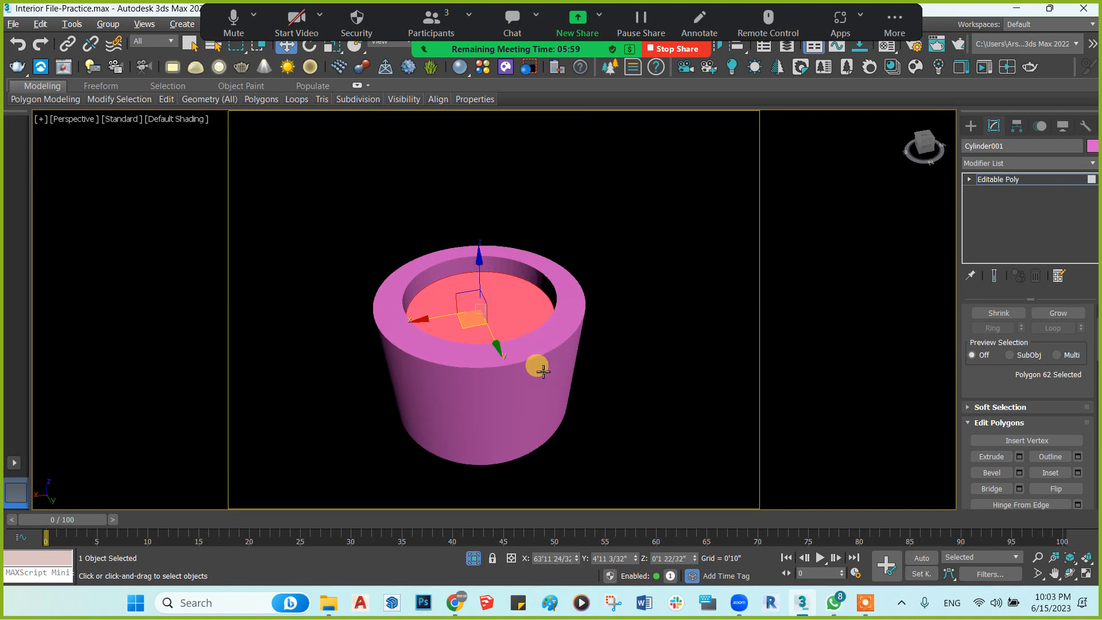
click(970, 124)
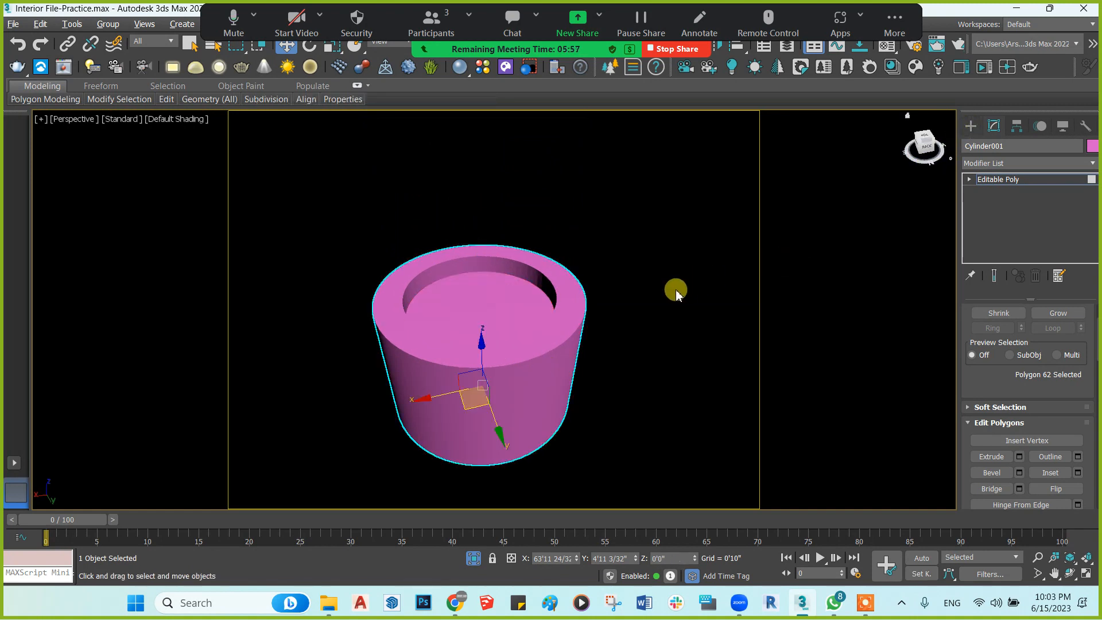
click(674, 291)
click(535, 354)
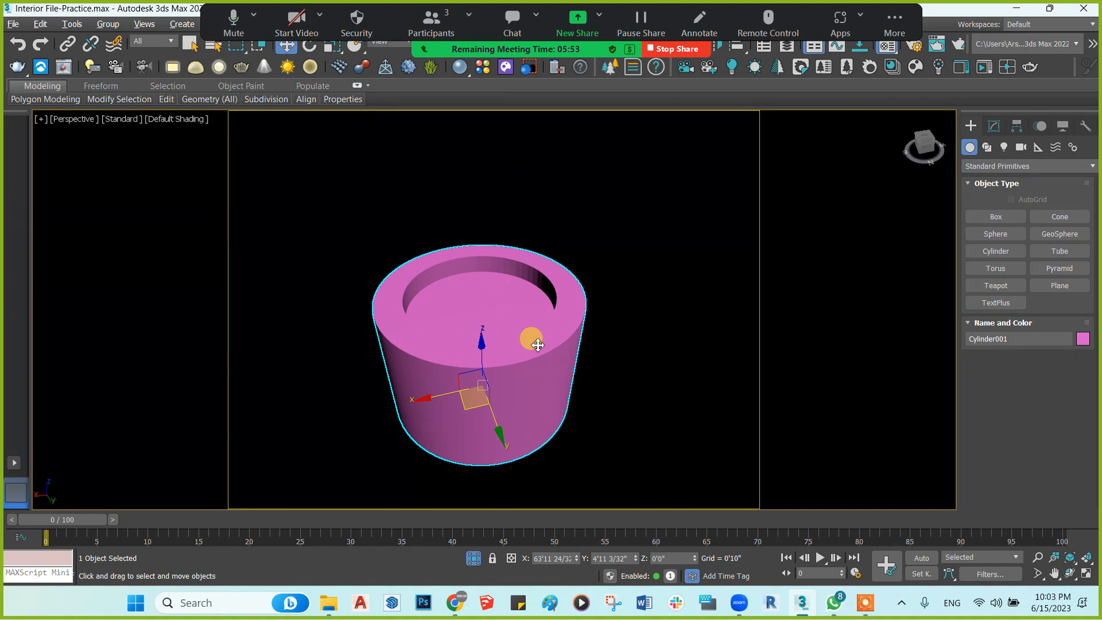
In the SS material's base VRayMtl, set reflection to white (255), glossiness to 0.85 and the unlocked Fresnel IOR to 12
key(m)
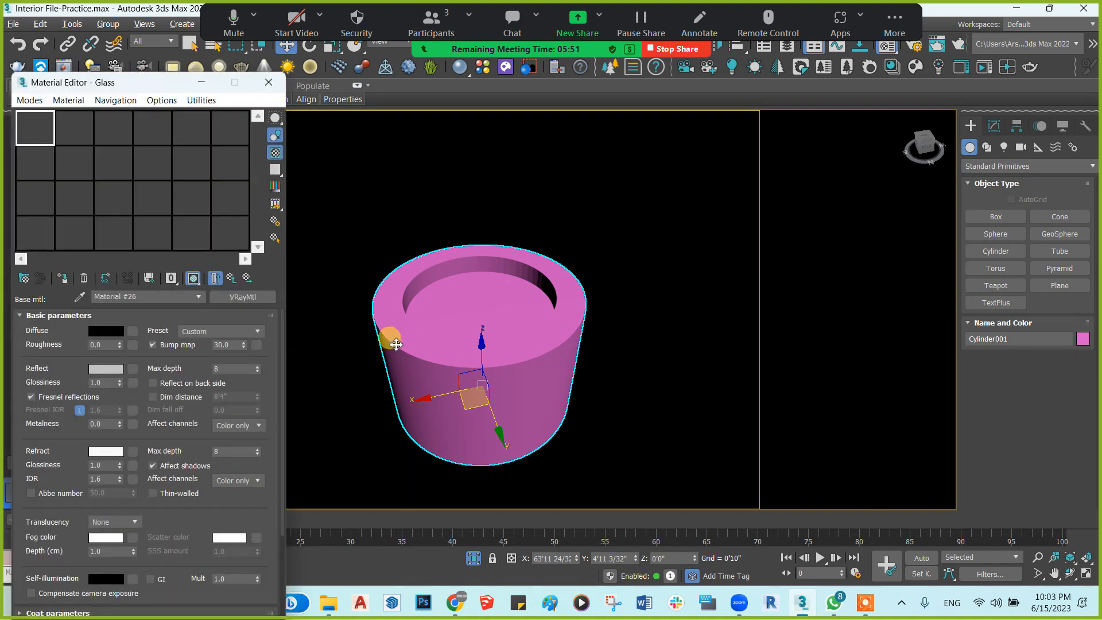
click(84, 134)
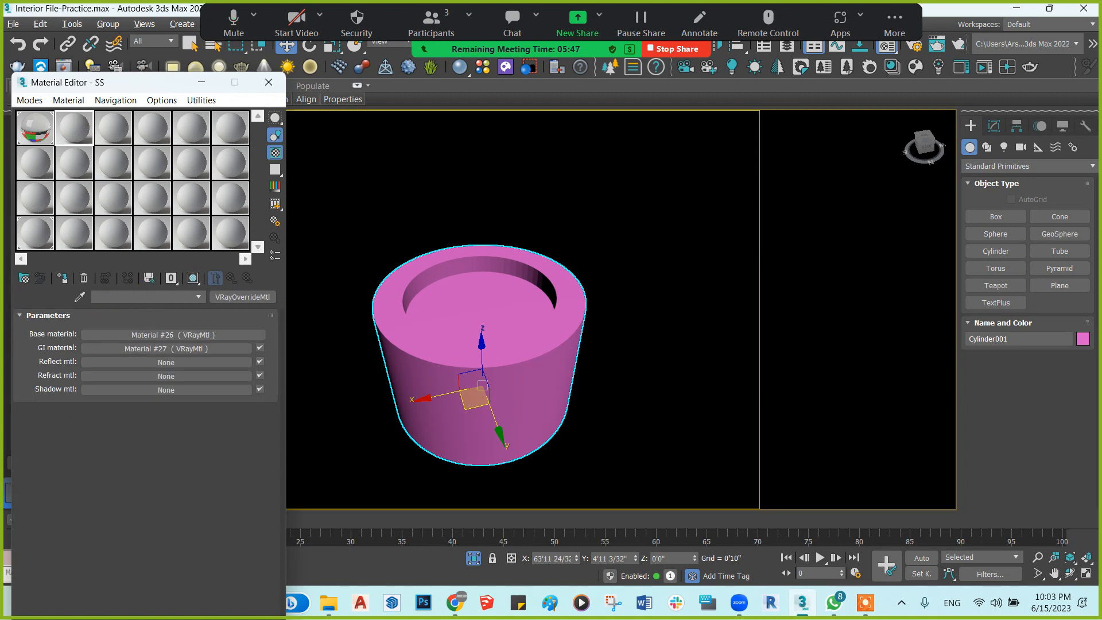
click(135, 338)
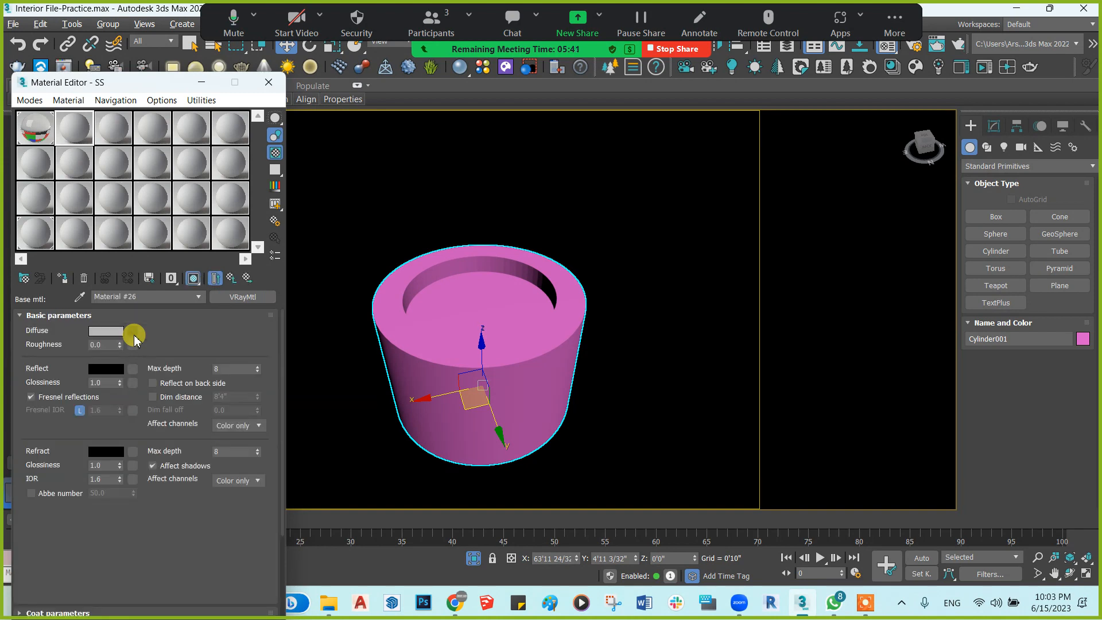
click(111, 332)
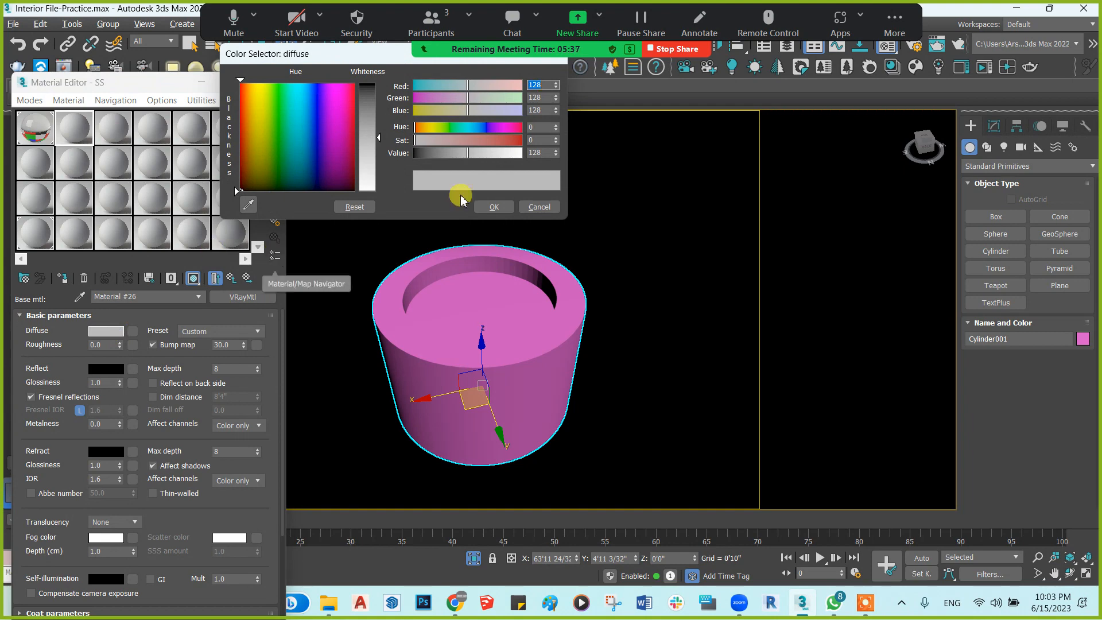
click(488, 207)
click(106, 371)
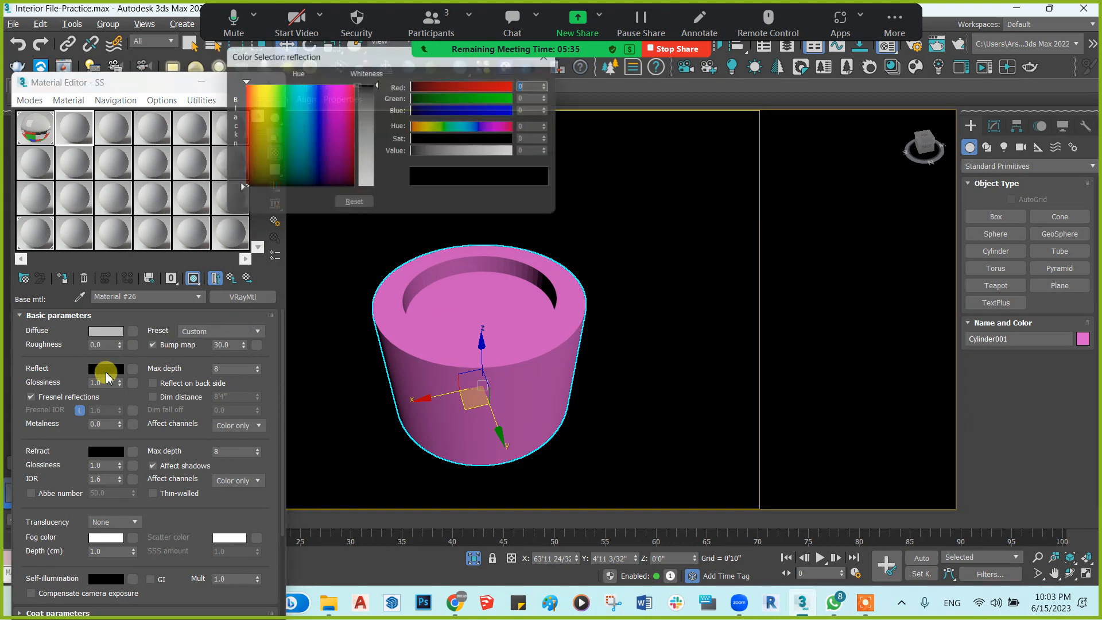
drag(377, 115, 374, 191)
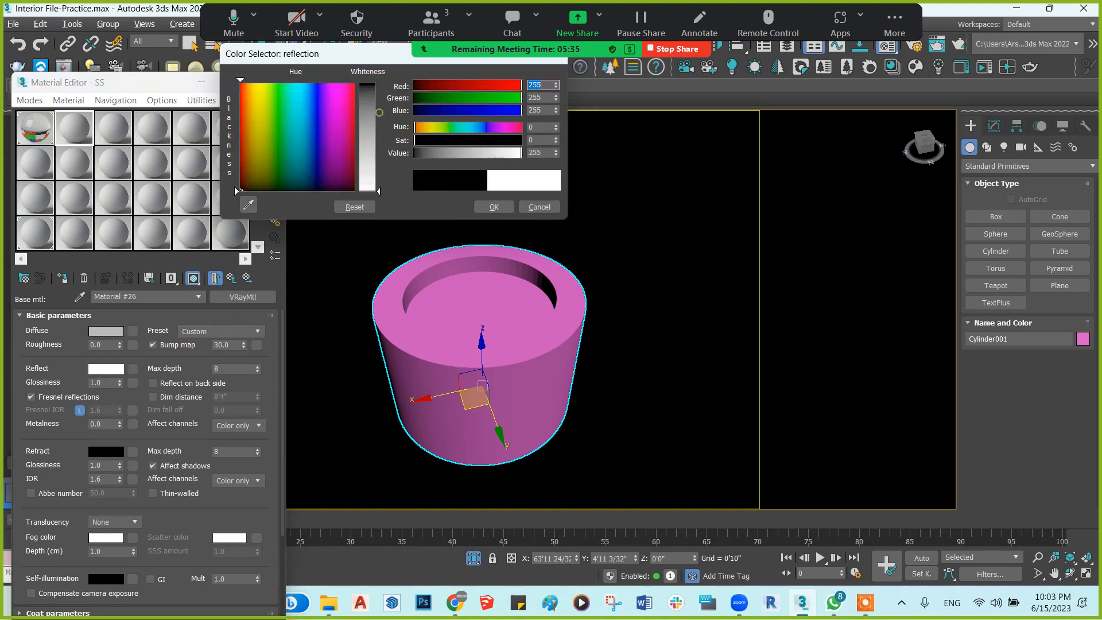
click(487, 209)
text(0)
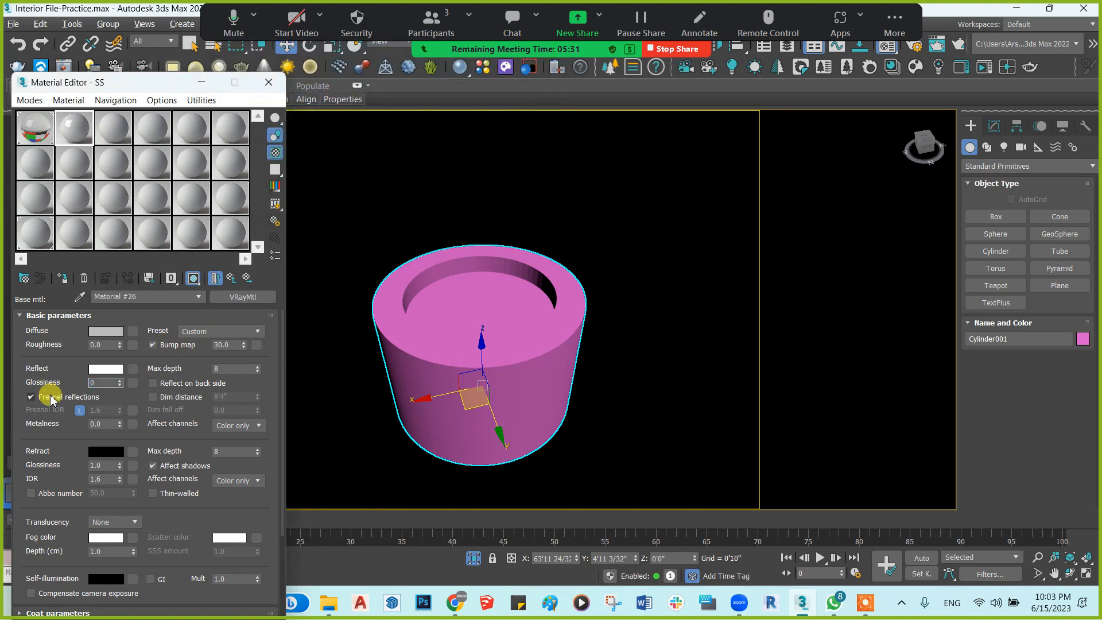
text(.85)
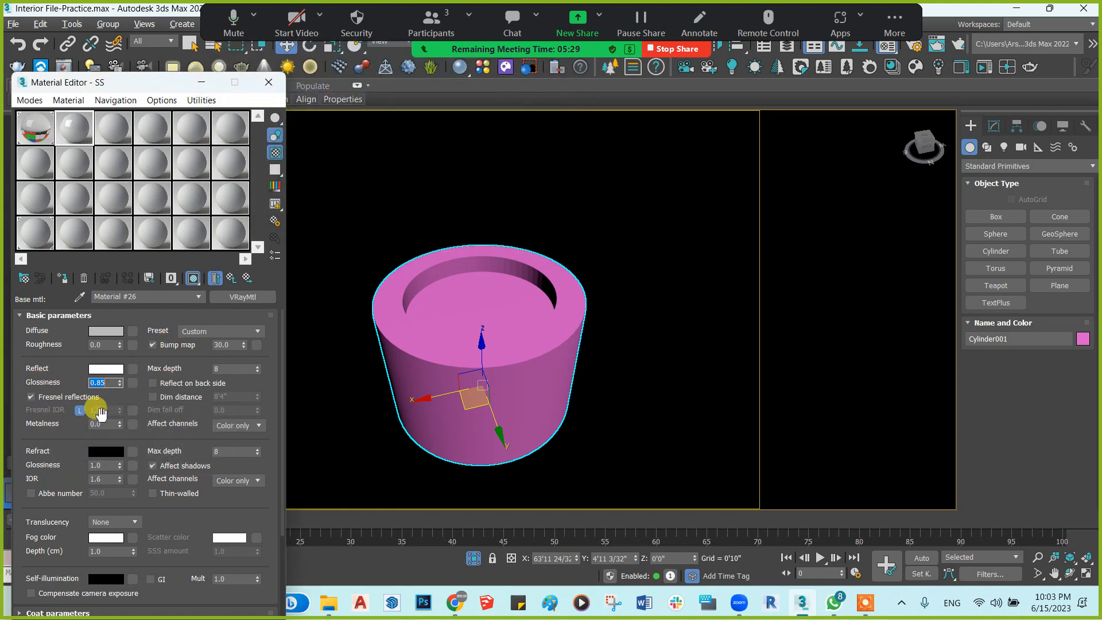
click(79, 410)
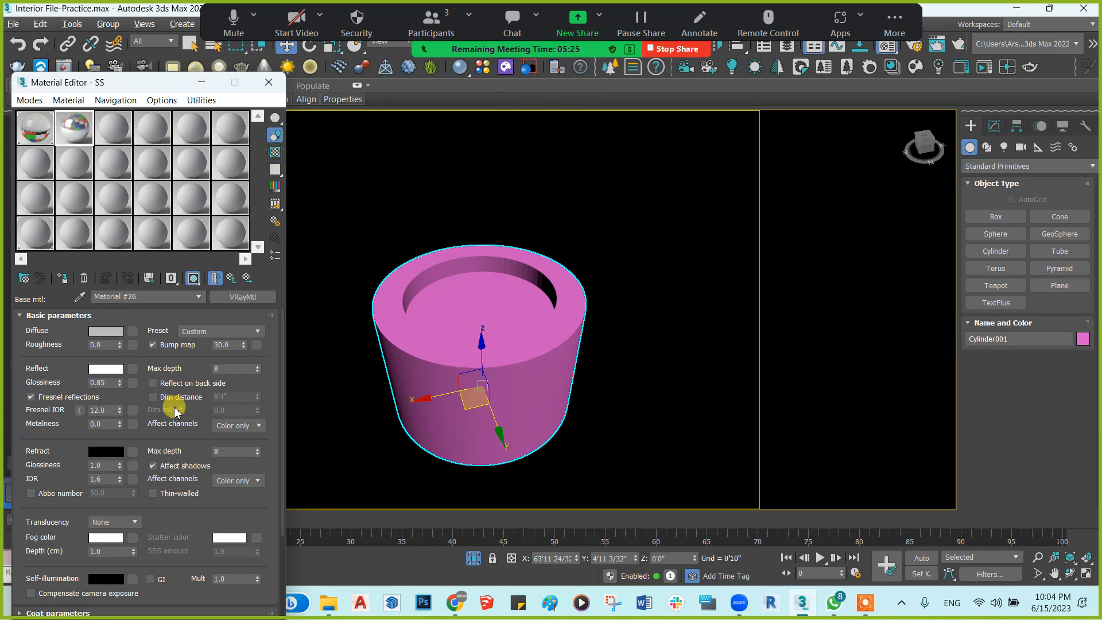
Set the SS base material's BRDF to Ward and assign the material to the cylinder
scroll(32, 437, down, 3)
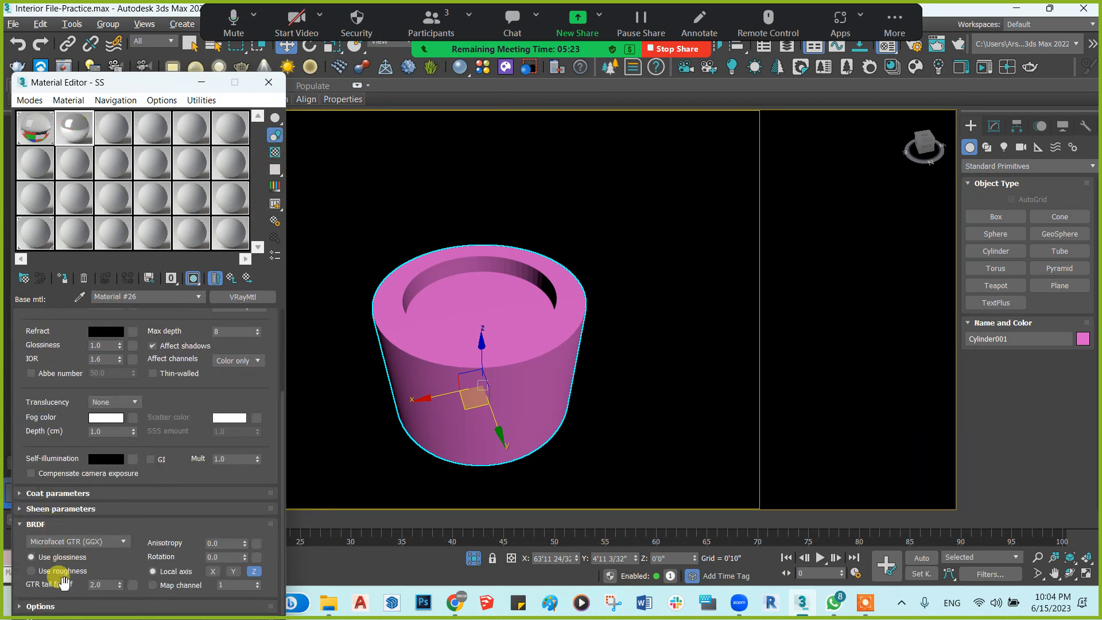
click(63, 542)
click(58, 575)
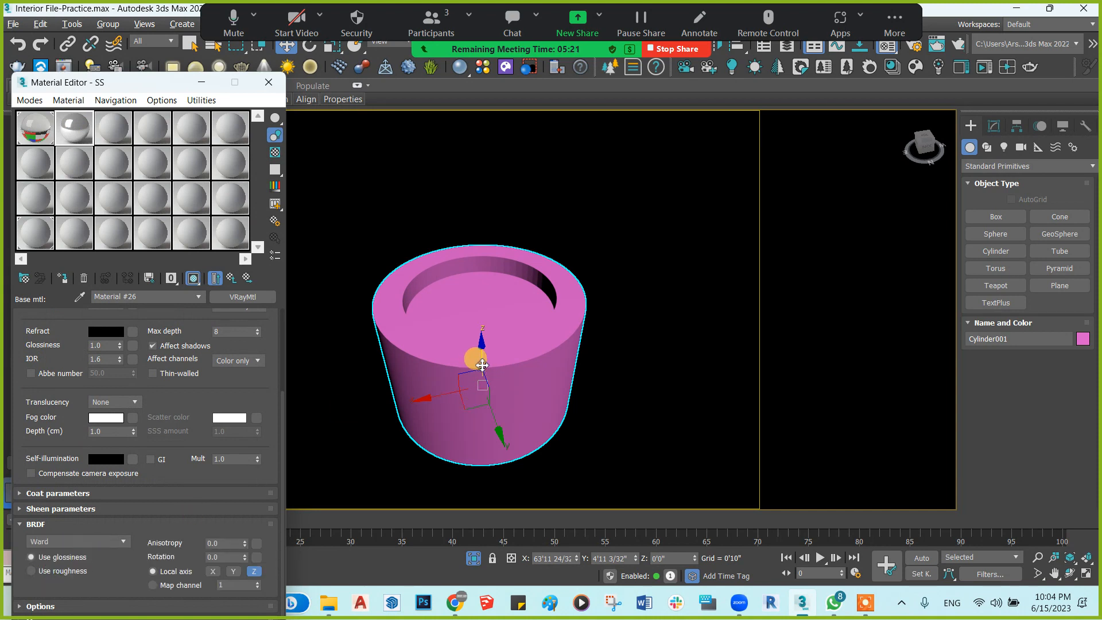
click(276, 153)
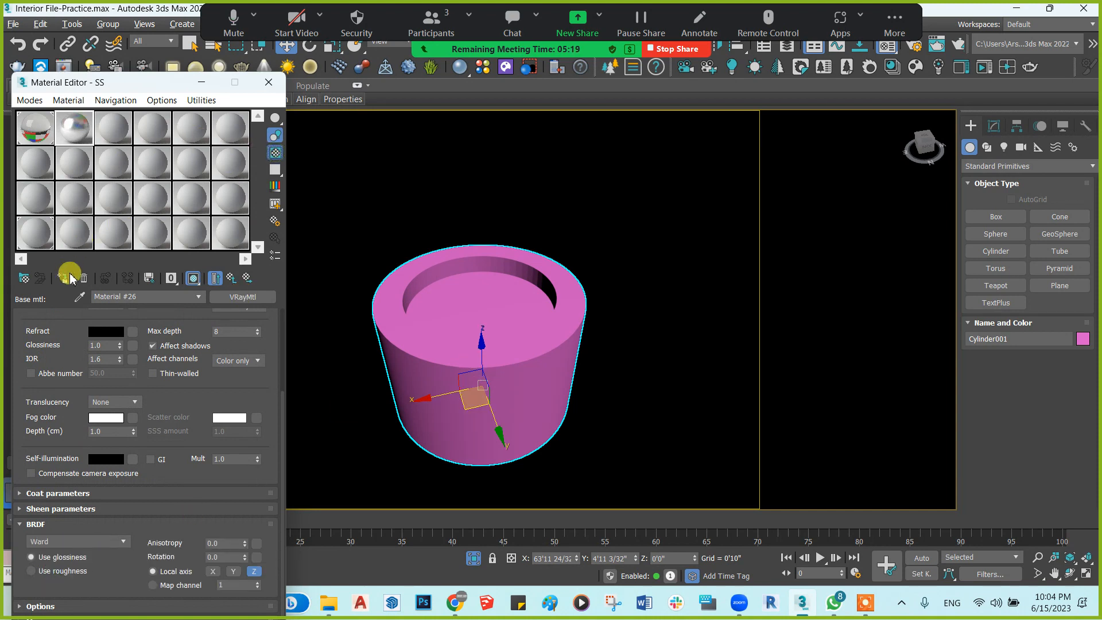
click(63, 278)
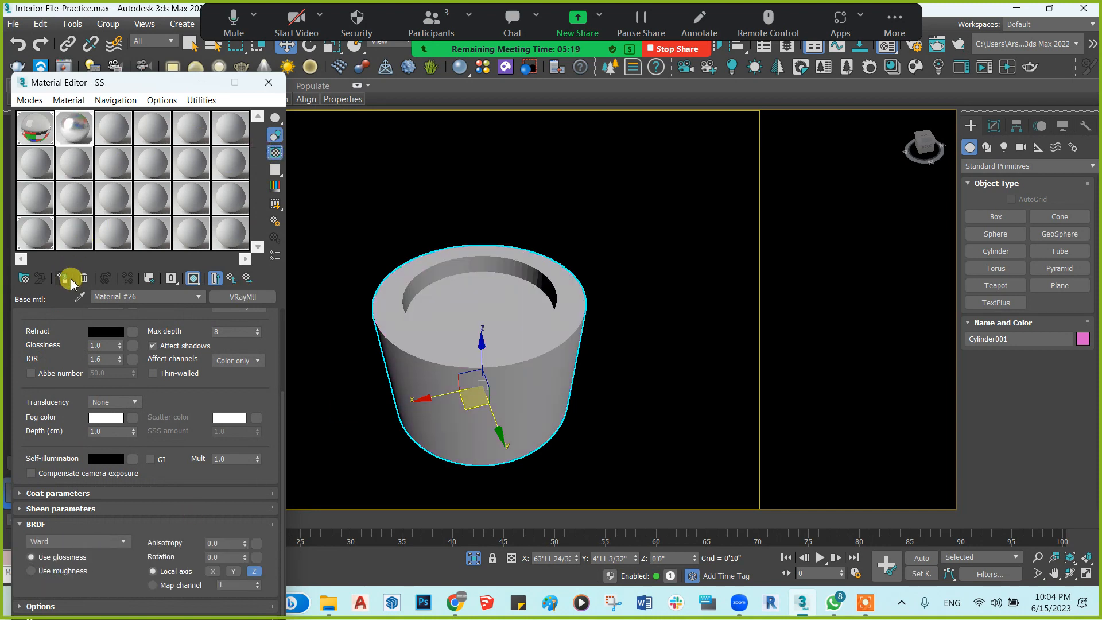
Replace Material #25 with a VRayLightMtl, enable Compensate camera exposure and set its multiplier to 2.0
click(196, 234)
click(26, 280)
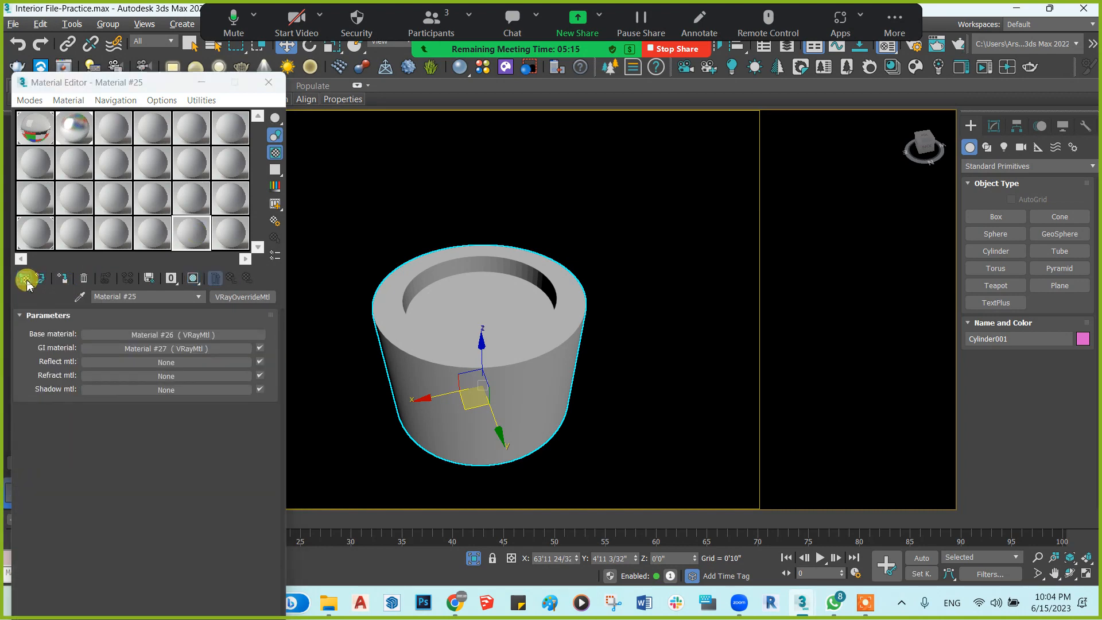
click(439, 89)
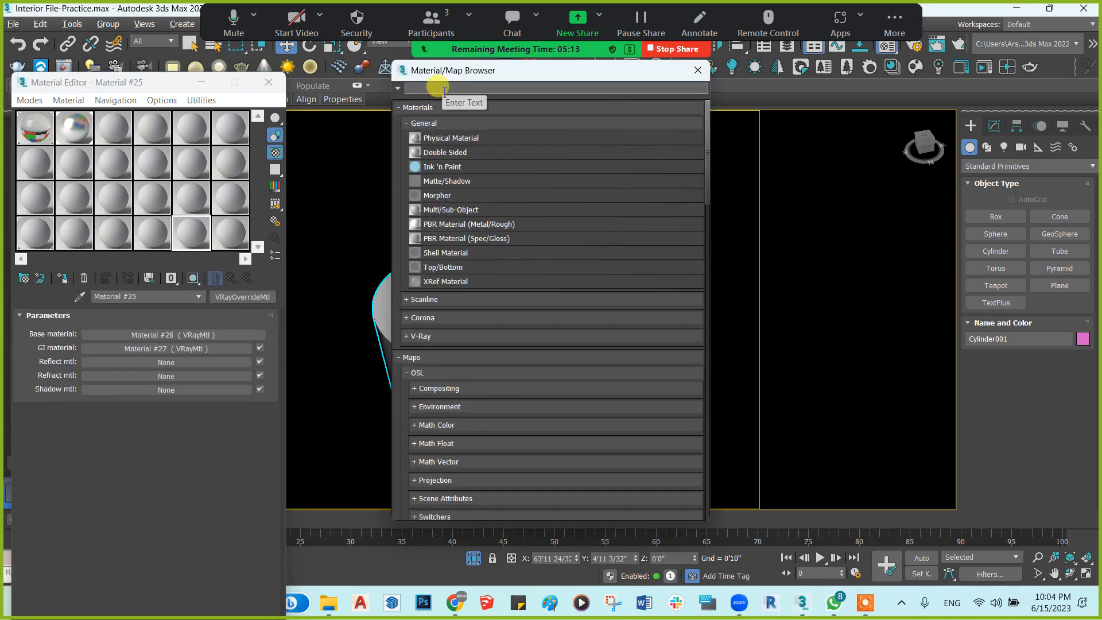
text(vrayl)
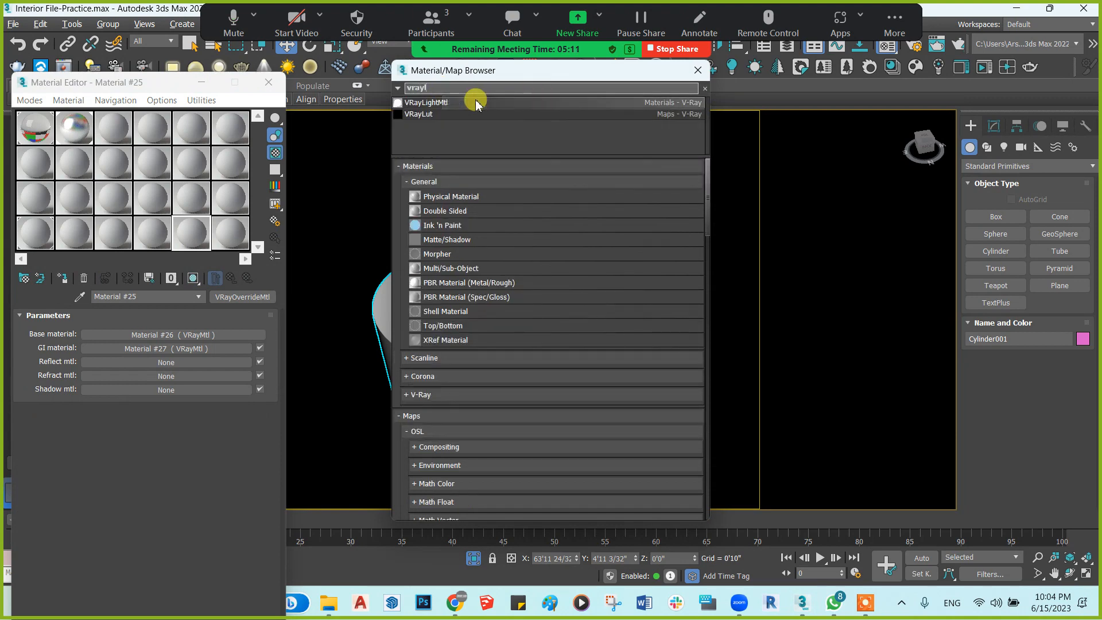
double_click(477, 102)
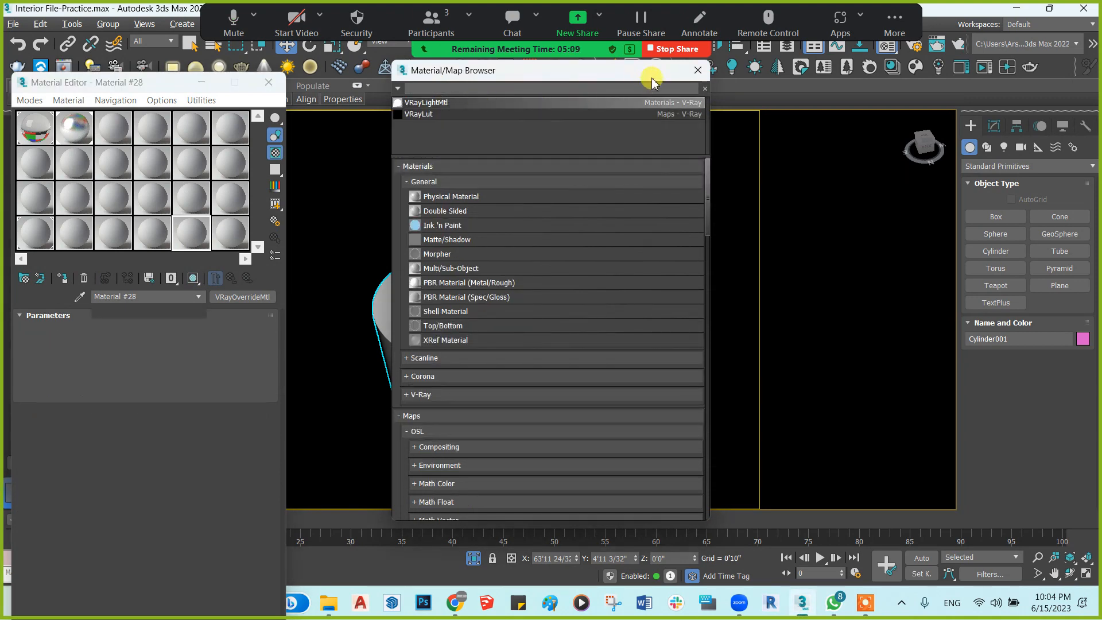
click(103, 379)
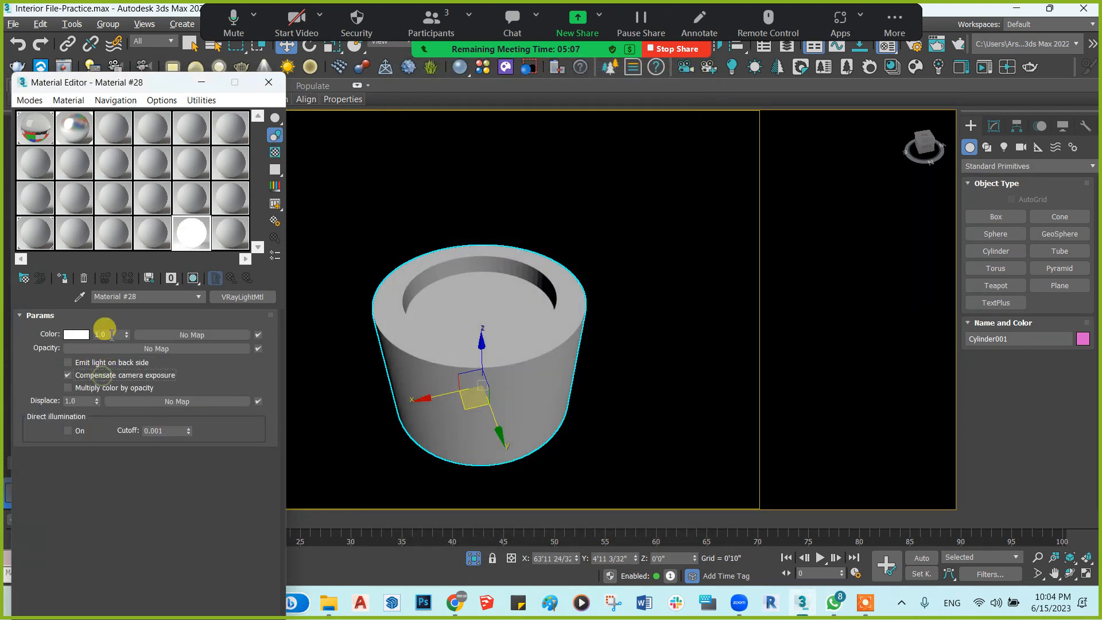
click(110, 334)
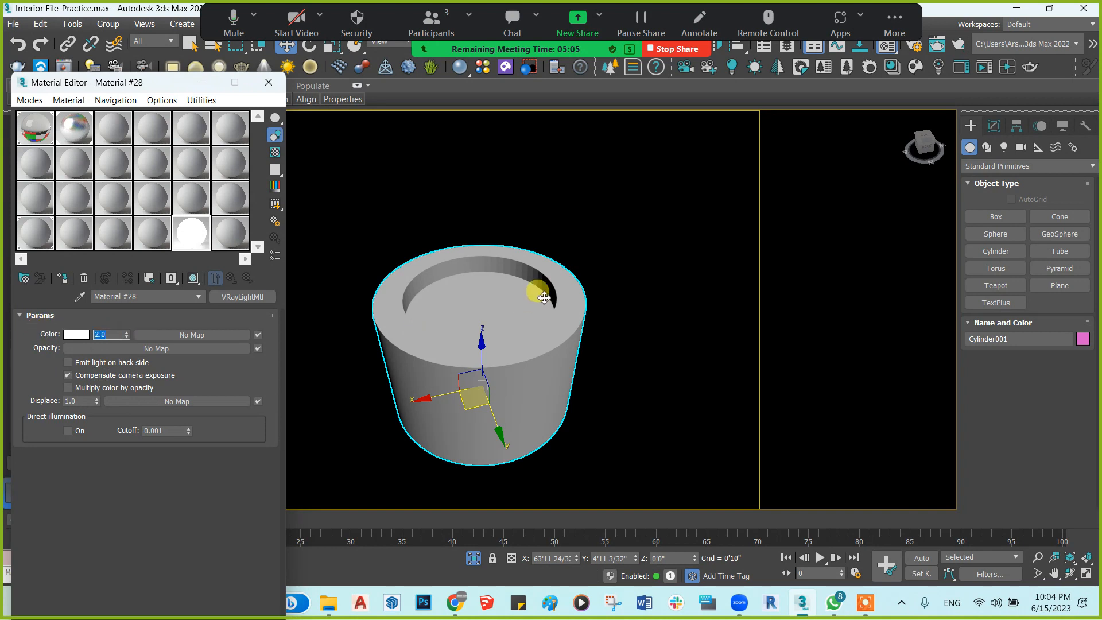
Assign the VRayLightMtl to the cylinder's recessed circular polygon and leave polygon editing
click(492, 300)
click(995, 127)
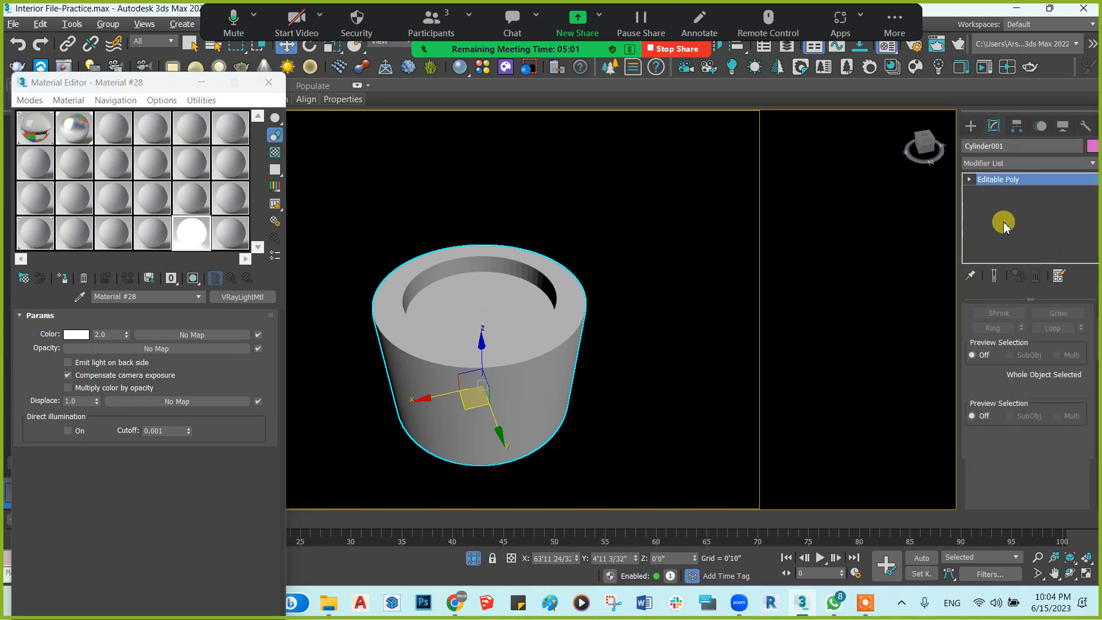
click(970, 180)
click(996, 227)
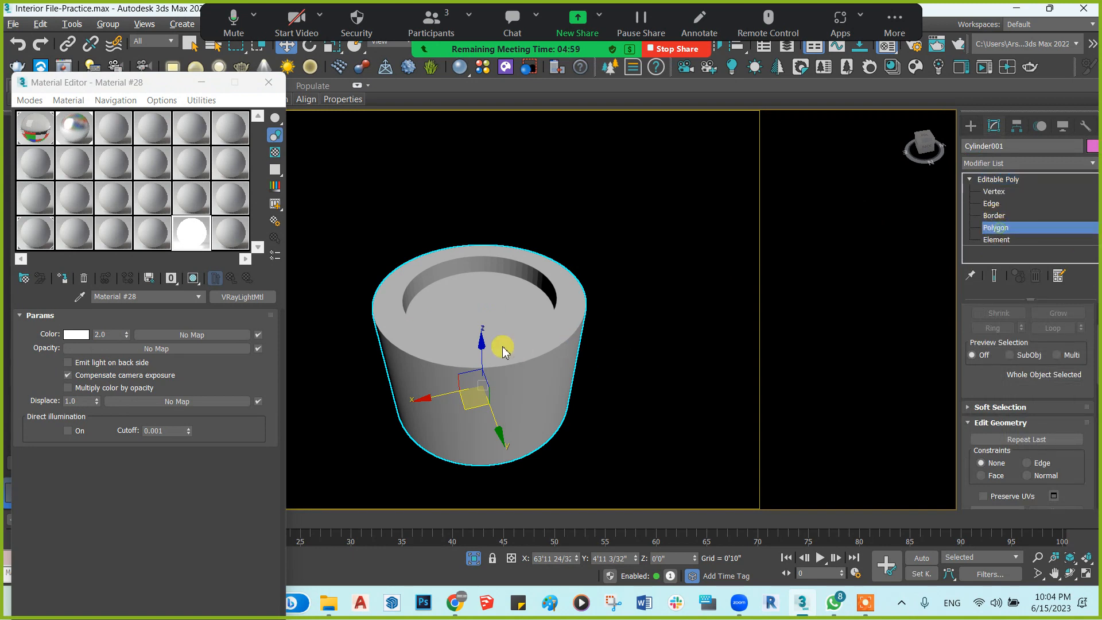
click(471, 317)
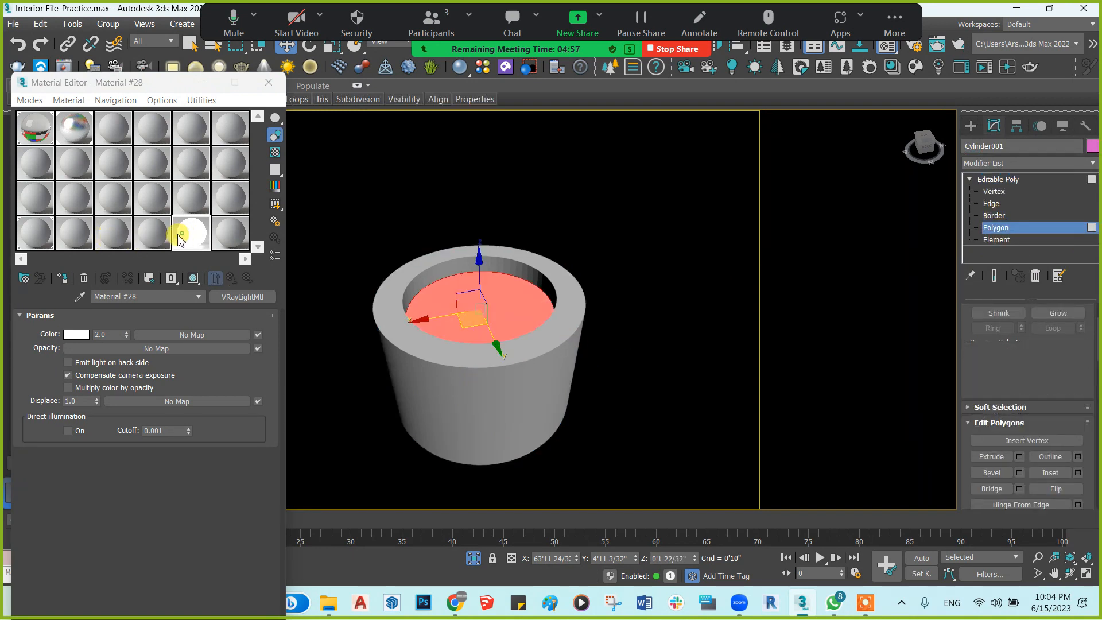
click(62, 278)
click(268, 82)
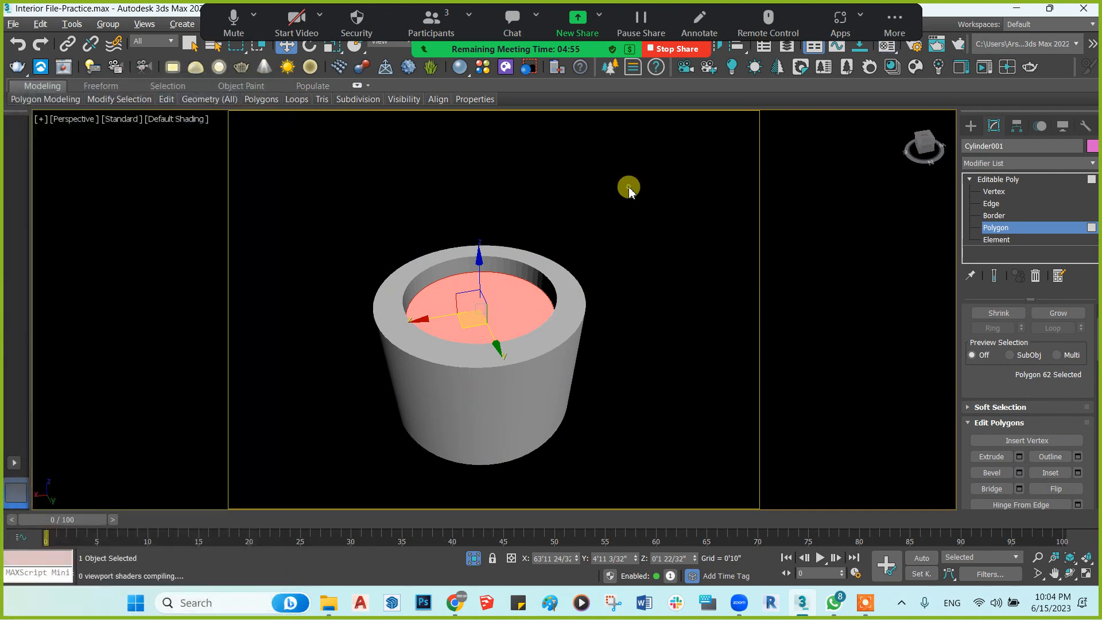
click(630, 187)
click(970, 121)
click(705, 313)
Mirror the cylinder about the Z axis without cloning so its recessed face points down
click(499, 391)
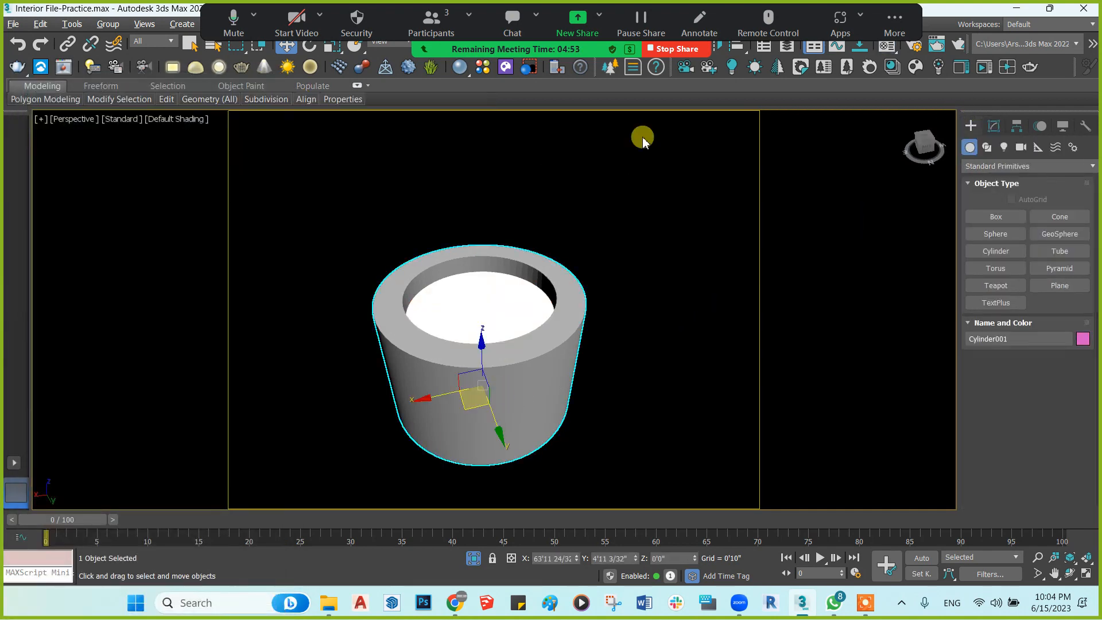
key(4)
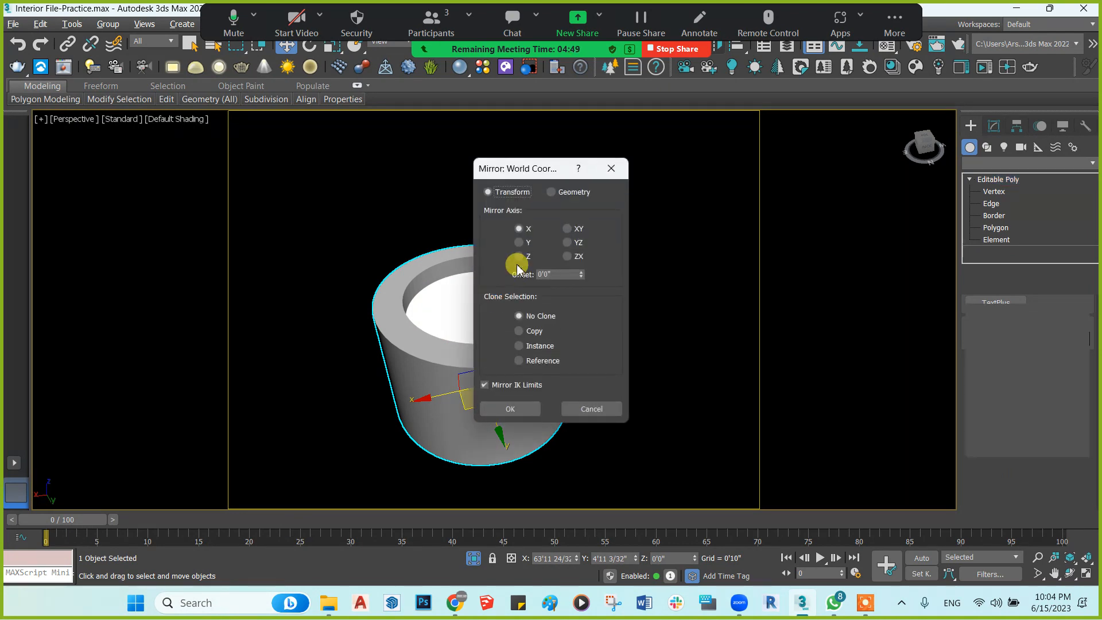
click(519, 256)
click(520, 408)
Draw a V-Ray plane light about 3 2/32" by 3 7/32" over the cylinder in the Top view
key(alt+w)
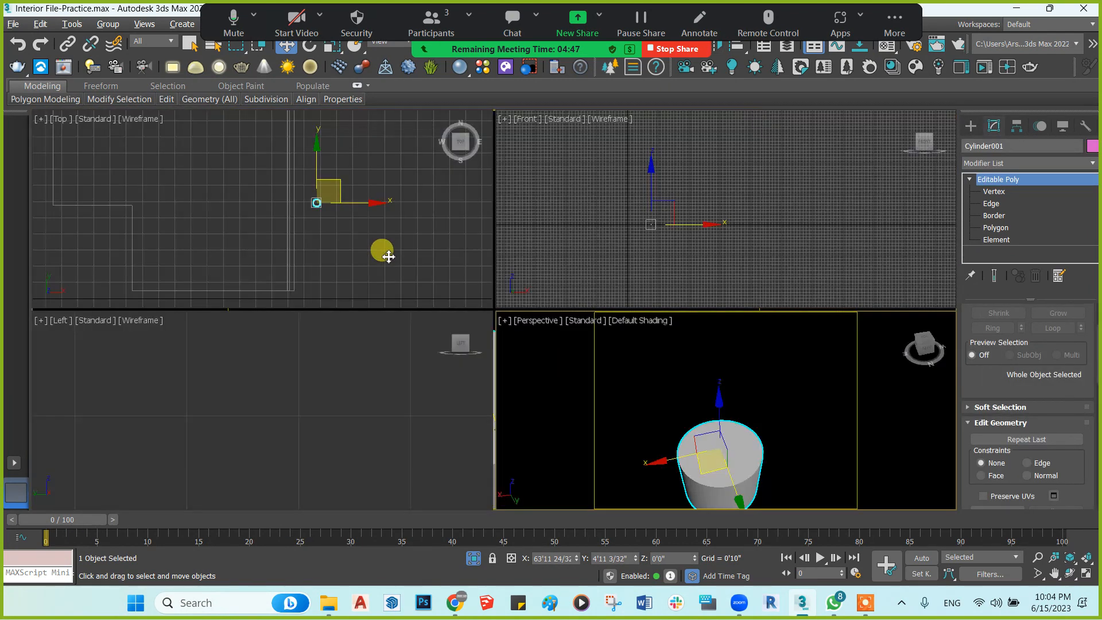
right_click(387, 257)
key(alt+w)
key(z)
middle_drag(478, 311, 401, 259)
scroll(402, 258, down, 3)
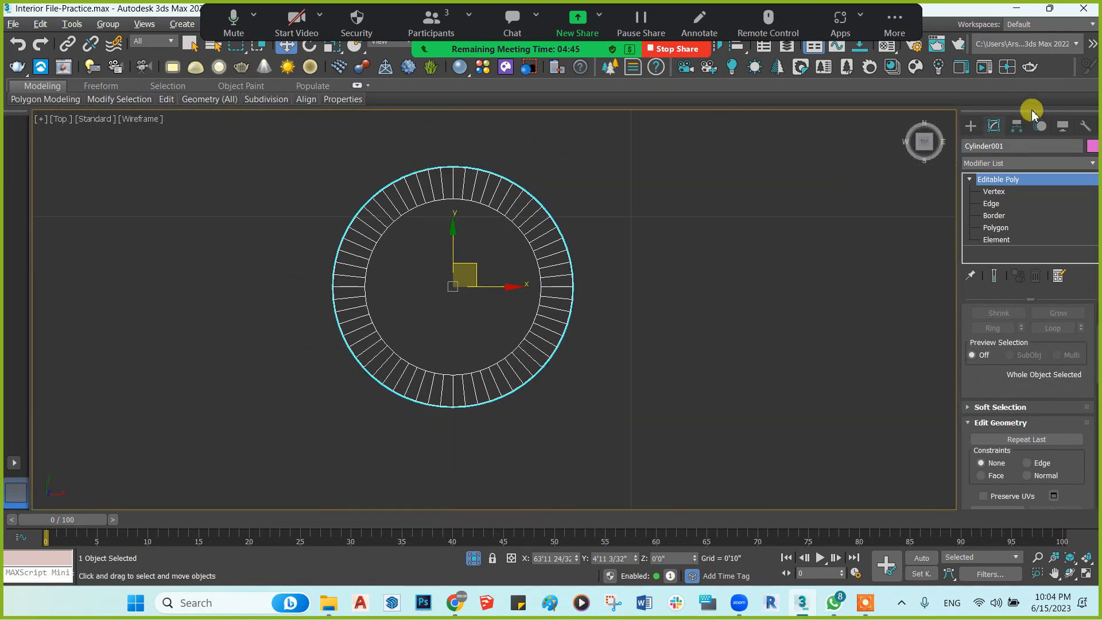
click(970, 126)
click(1004, 147)
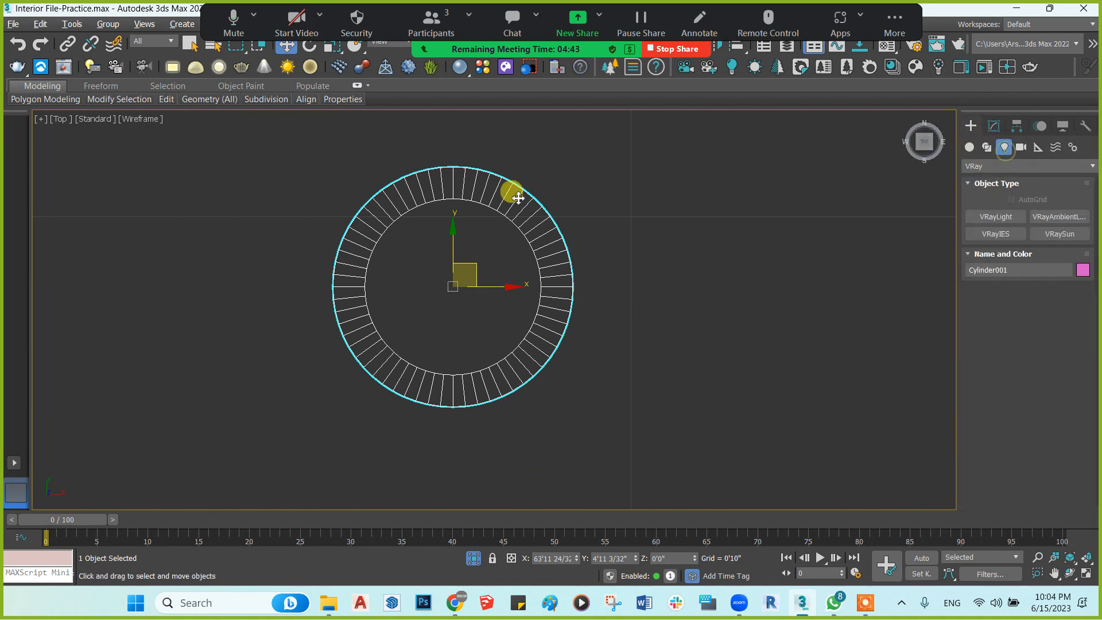
middle_drag(512, 189, 512, 208)
click(975, 221)
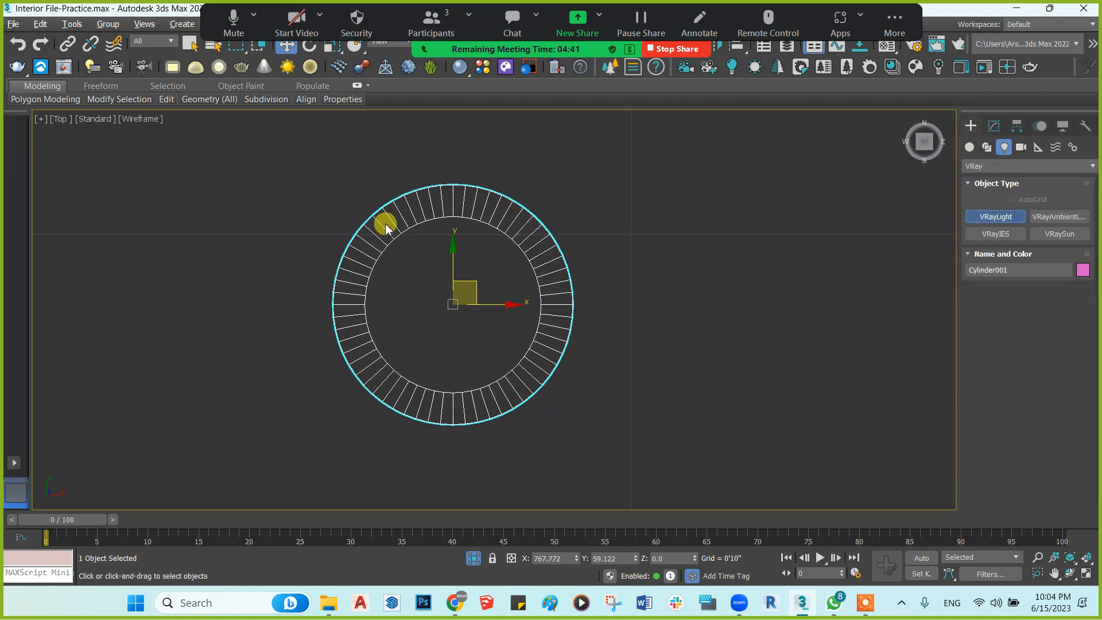
scroll(414, 258, down, 2)
middle_drag(414, 258, 509, 265)
middle_drag(455, 234, 428, 229)
drag(421, 198, 595, 382)
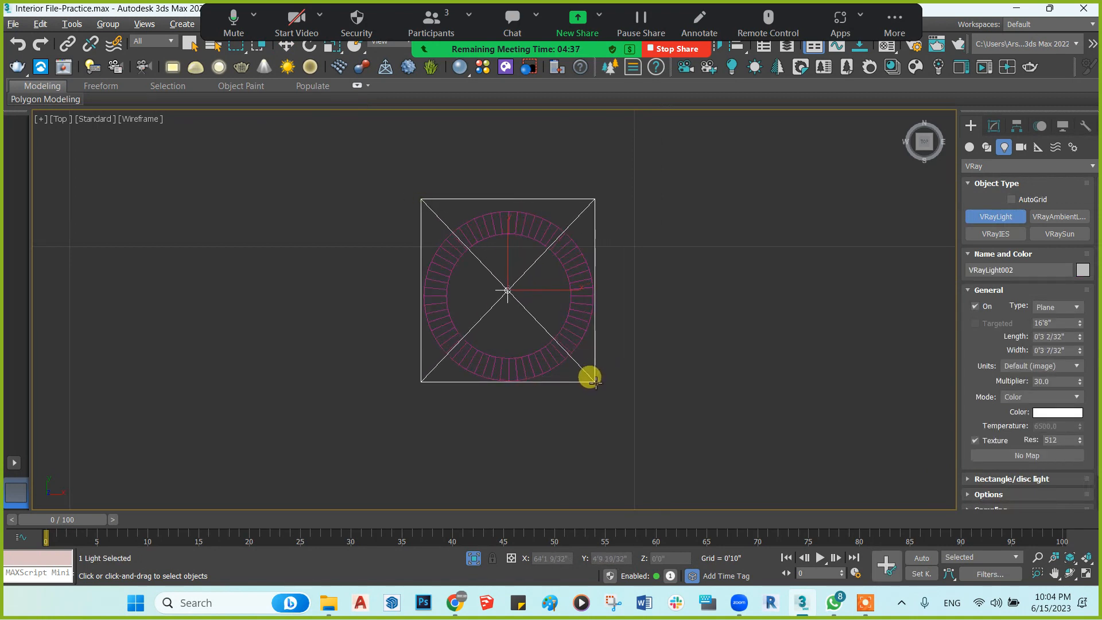
Centre the plane light on the cylinder in the Top view
key(w)
scroll(524, 281, up, 3)
drag(506, 283, 509, 286)
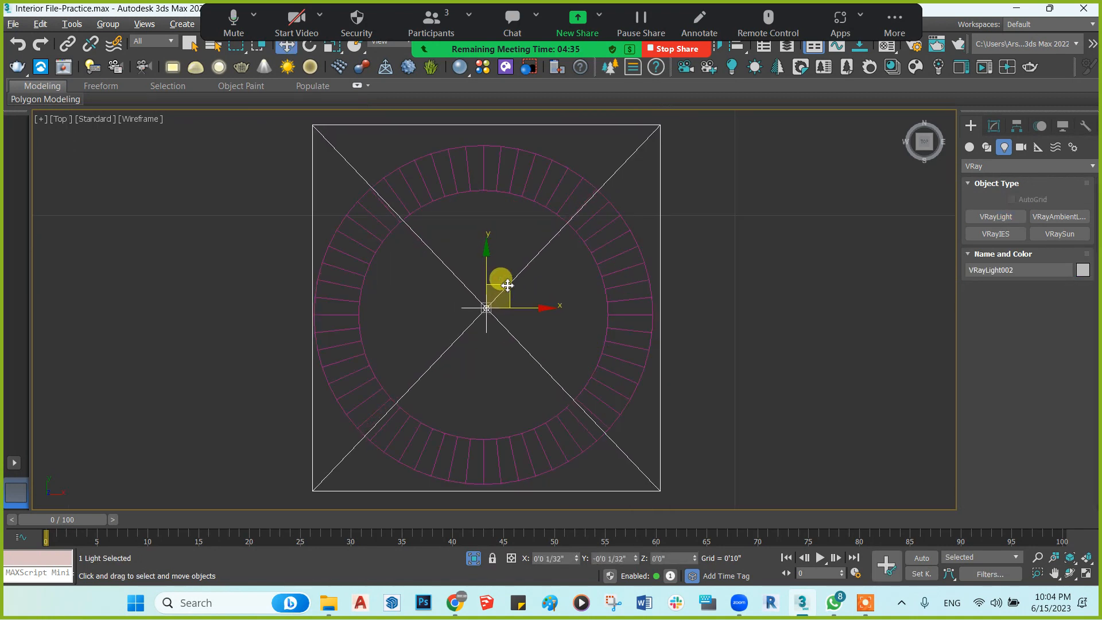
Lower the plane light about 2" in the Front view to just below the cylinder's recessed end
key(alt+w)
key(alt+w)
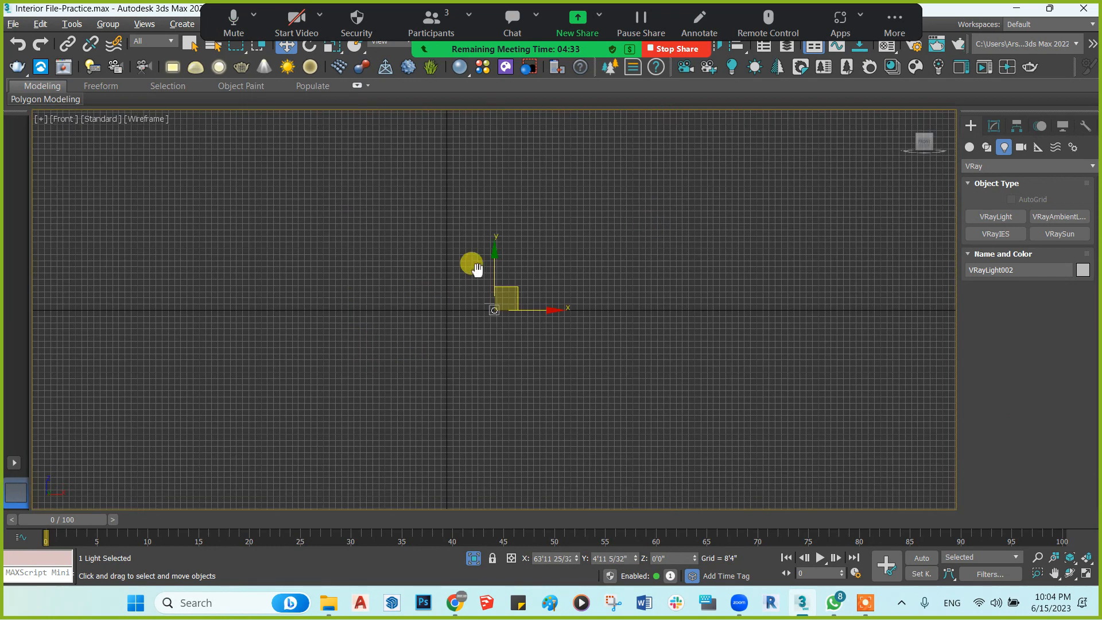
middle_drag(471, 264, 528, 225)
scroll(544, 270, up, 5)
middle_drag(544, 271, 573, 256)
scroll(584, 304, up, 6)
middle_drag(593, 364, 558, 323)
scroll(558, 323, up, 3)
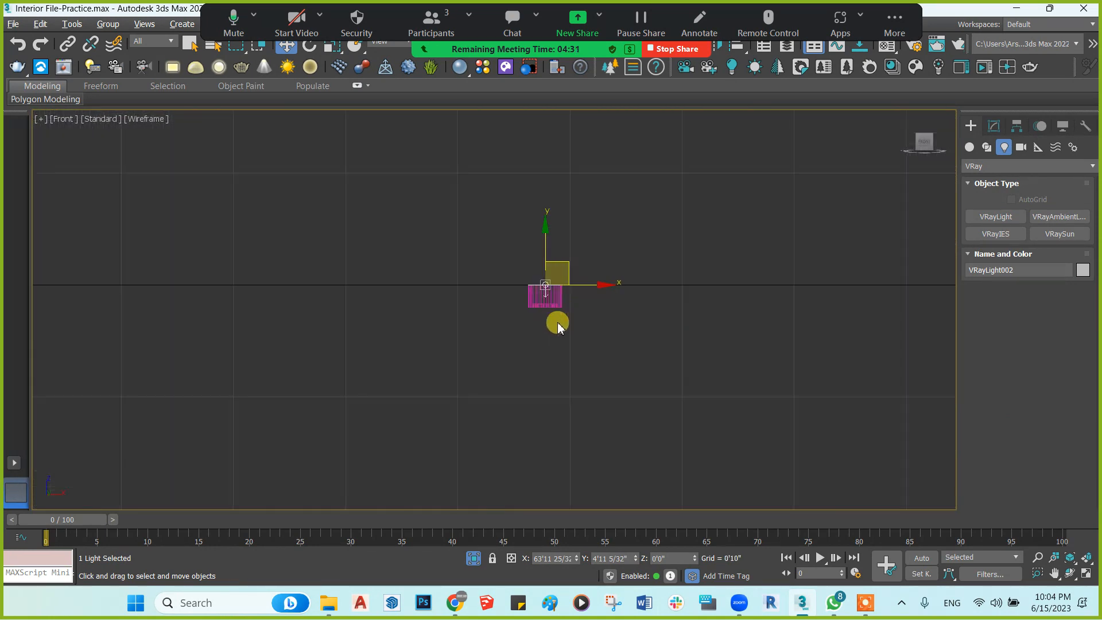
scroll(557, 322, up, 5)
middle_drag(510, 207, 510, 278)
scroll(509, 278, up, 3)
scroll(510, 287, down, 2)
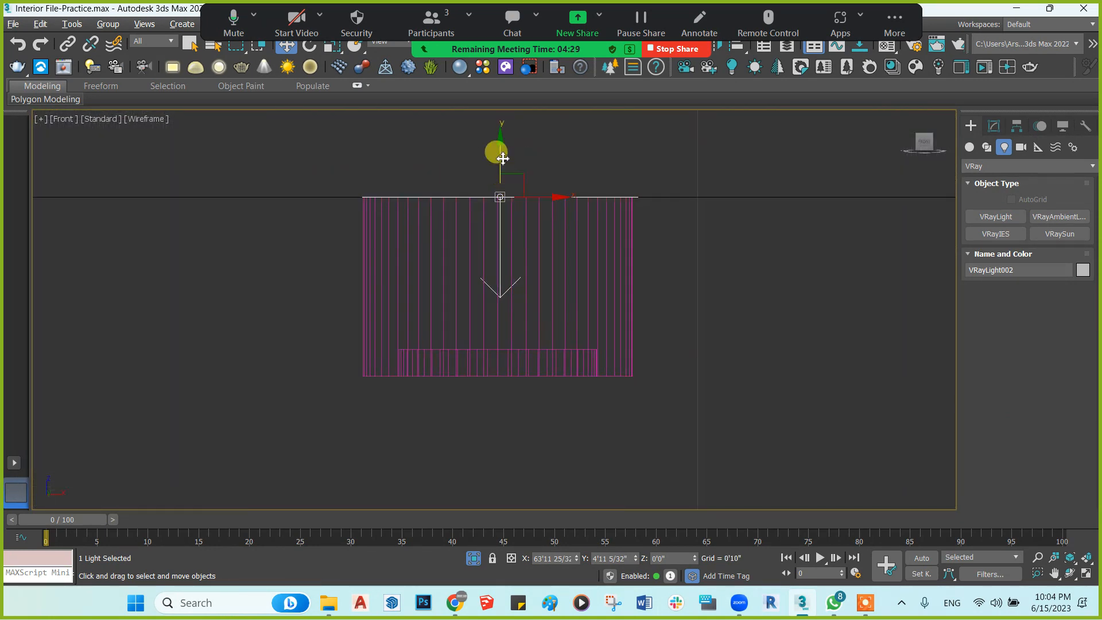
drag(503, 158, 509, 343)
Nudge the plane light slightly along X in the Front view to align its edge with the cylinder's side
scroll(508, 371, up, 3)
middle_drag(513, 400, 546, 358)
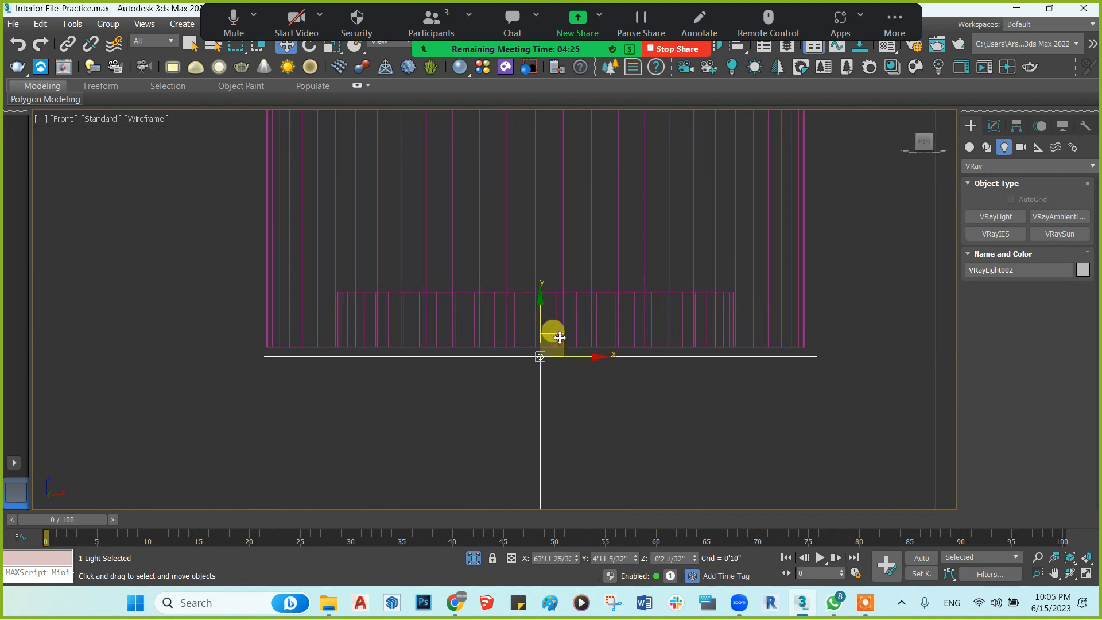
drag(559, 338, 547, 338)
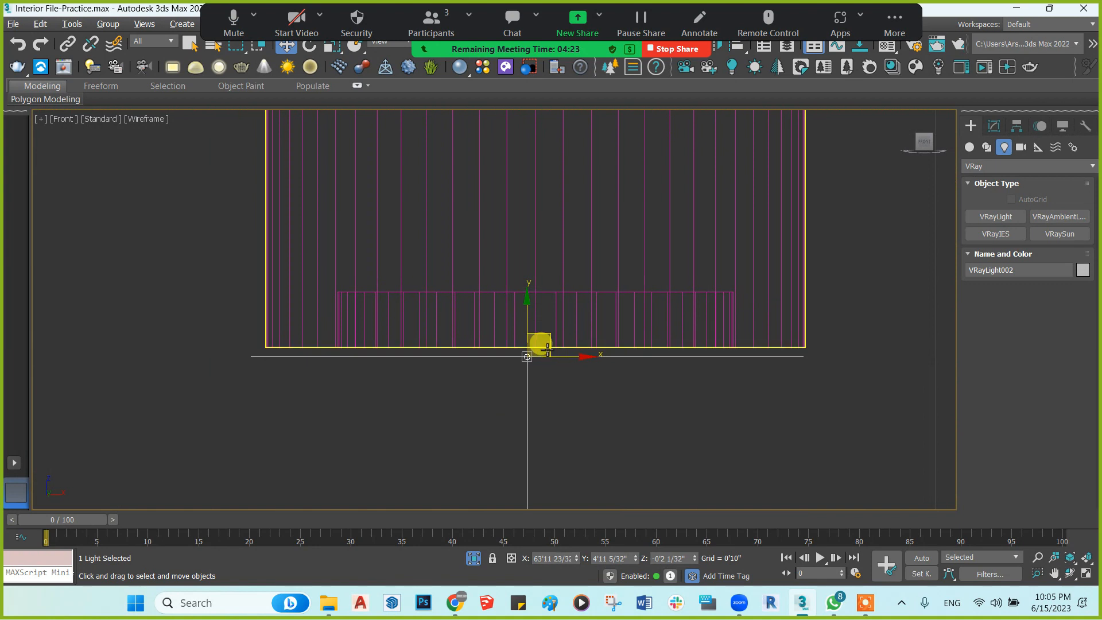
Set the plane light's units to Radiant power (W) and its multiplier to 20
click(997, 125)
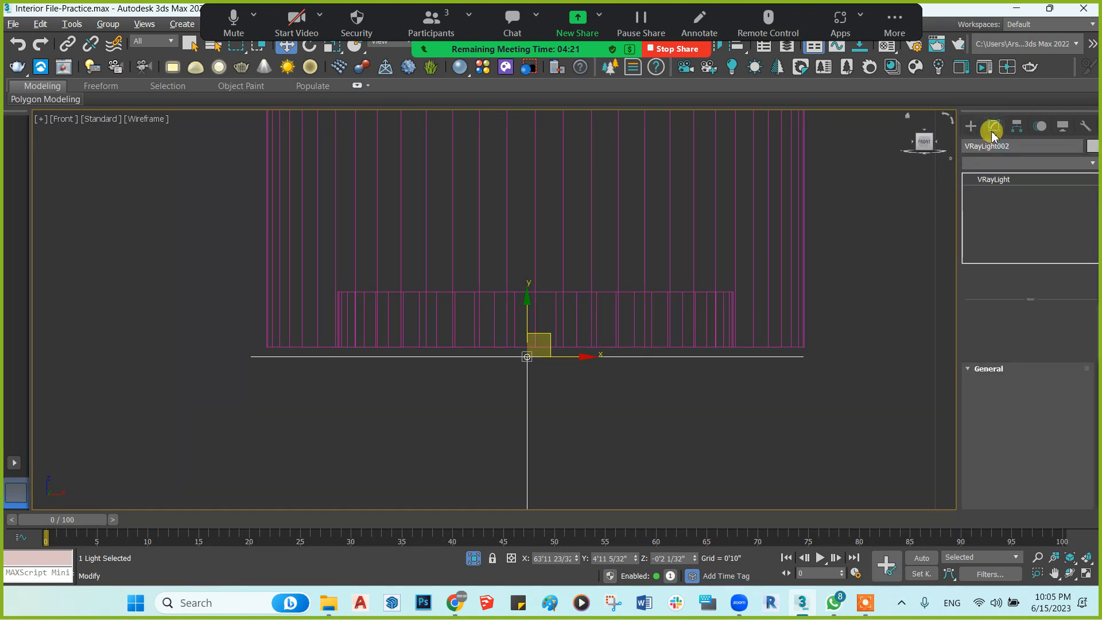
click(1028, 388)
click(1028, 387)
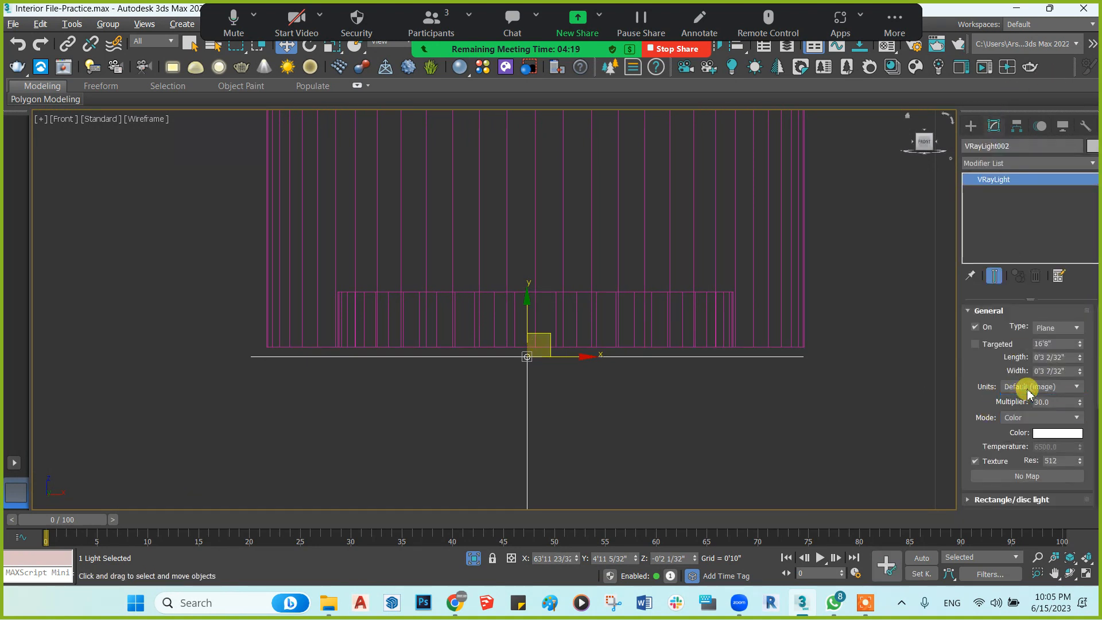
click(1029, 386)
click(1052, 415)
click(1060, 402)
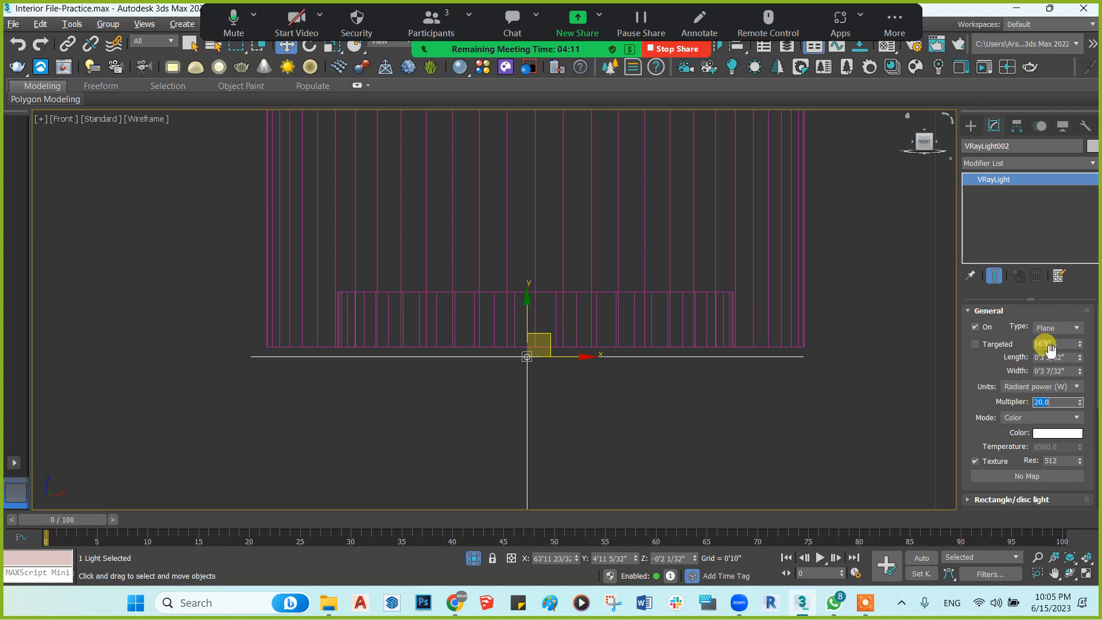
Switch the light's colour mode to Temperature with a value of 6200 and make the light invisible
drag(985, 404, 1012, 357)
click(1028, 373)
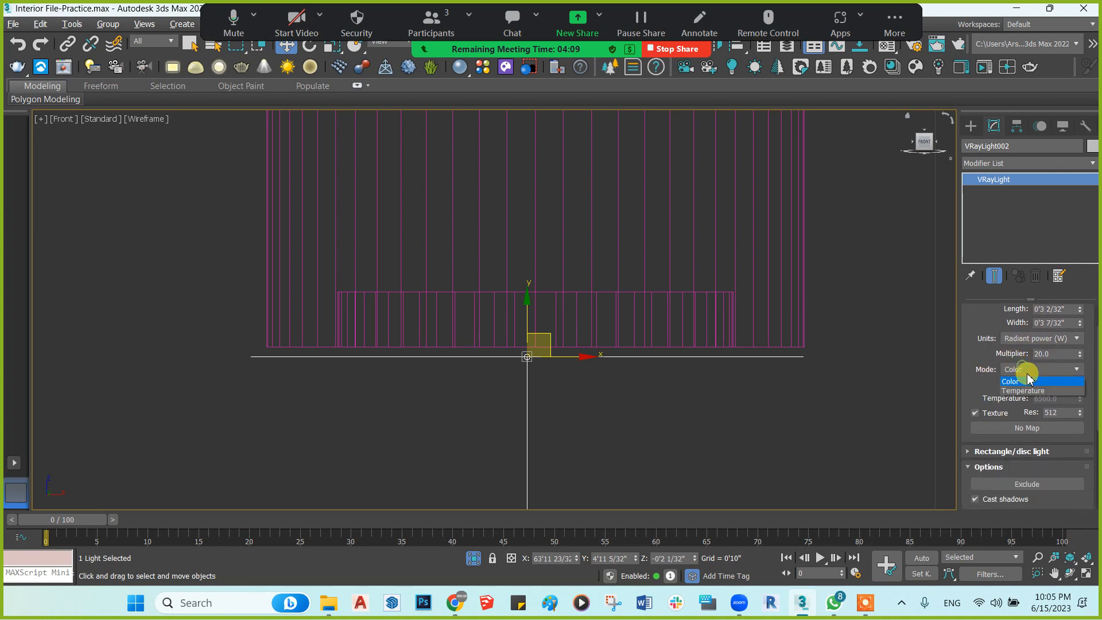
click(1036, 391)
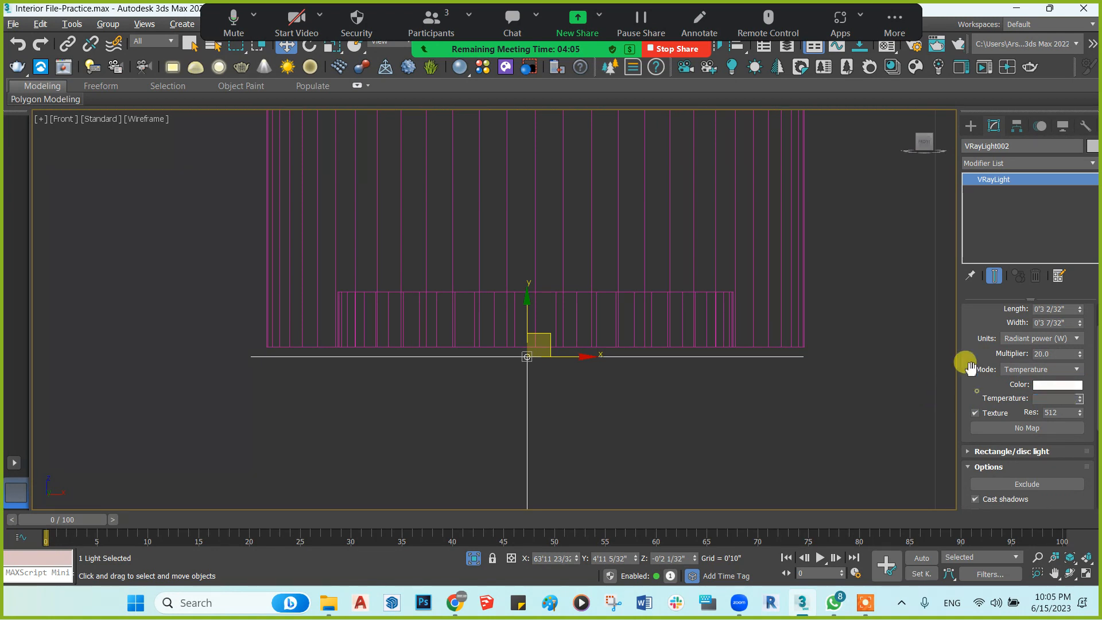
drag(967, 364, 967, 307)
click(995, 435)
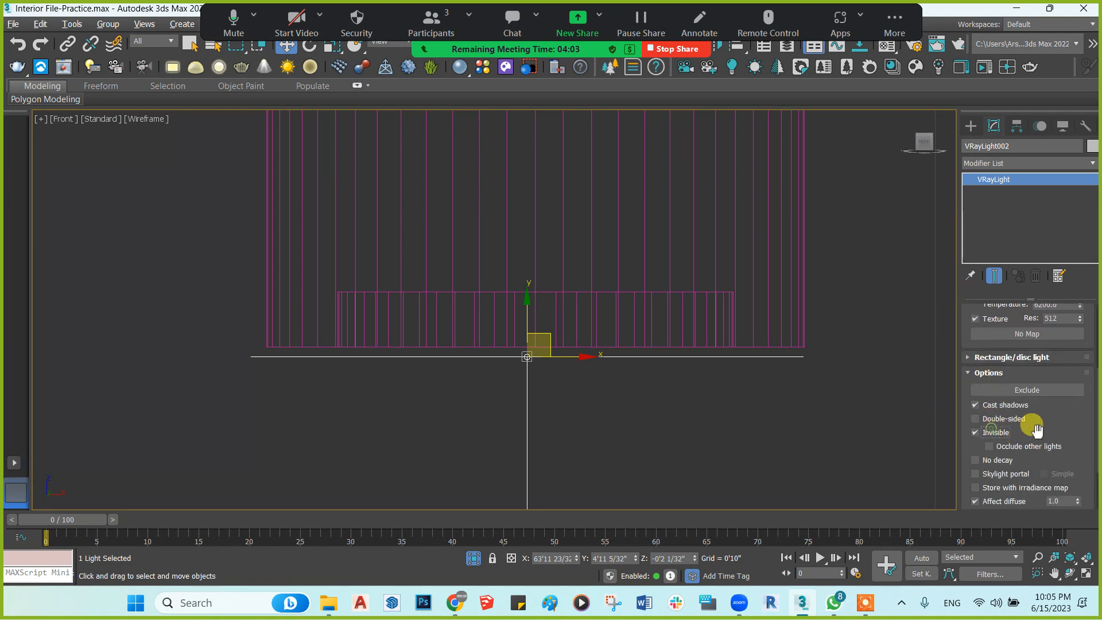
drag(1036, 429, 1033, 388)
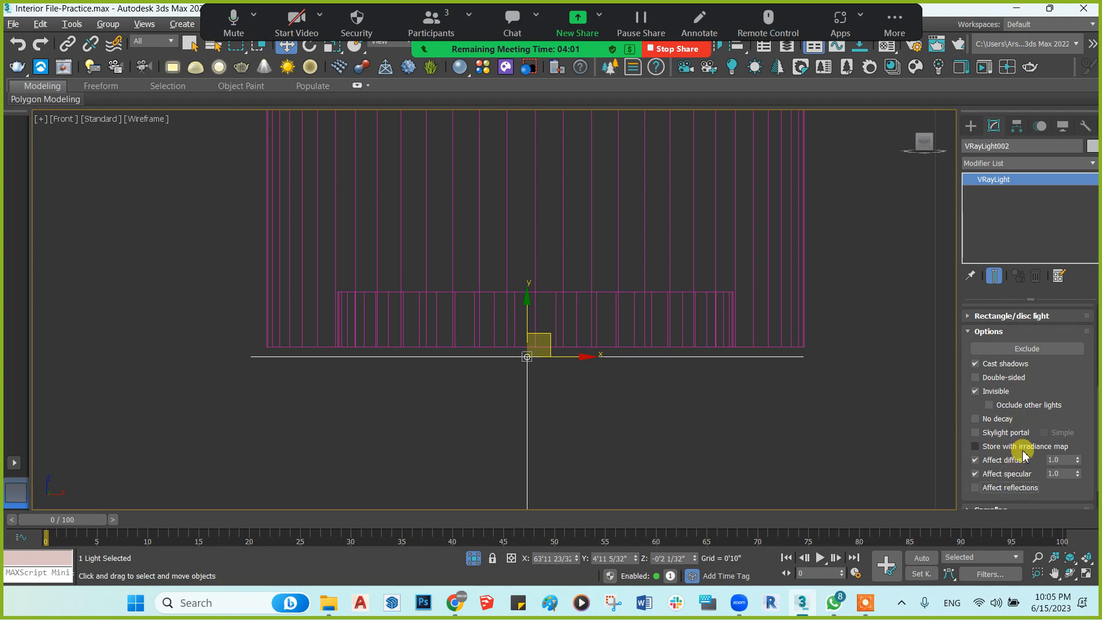
Select the cylinder and its plane light together and group them under the default name
key(alt+w)
middle_click(255, 227)
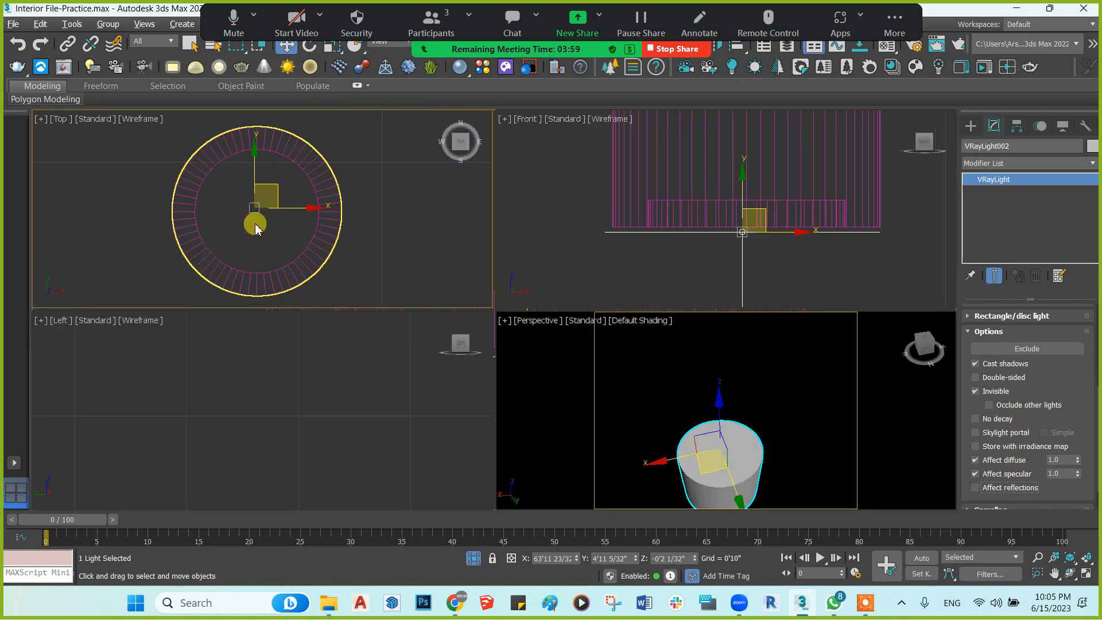
key(alt+w)
scroll(358, 240, down, 2)
scroll(554, 195, down, 1)
drag(594, 167, 317, 424)
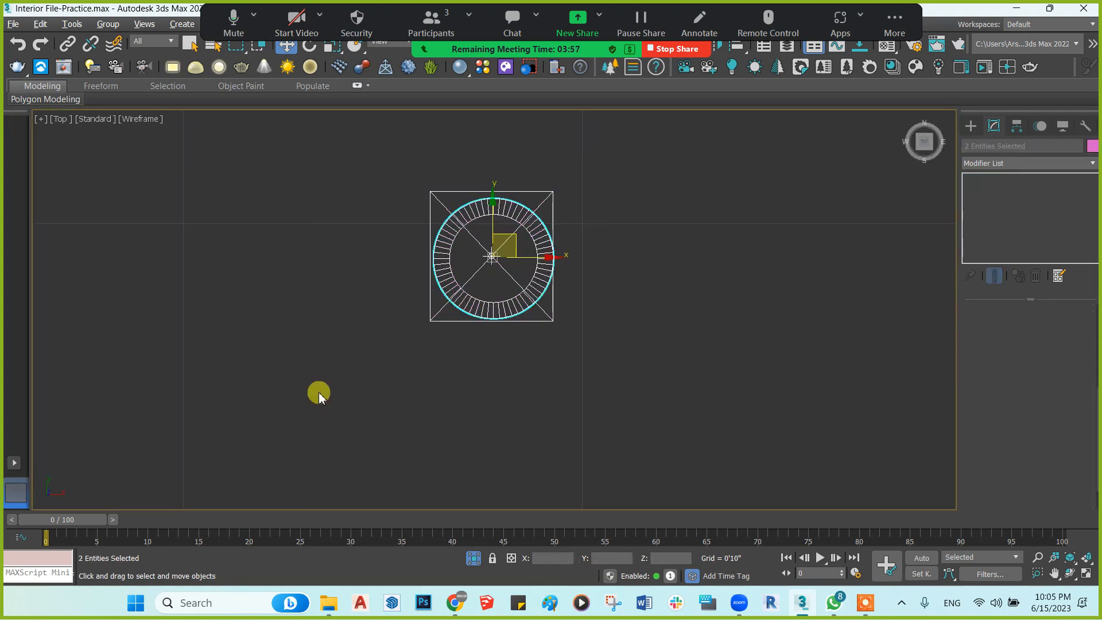
click(108, 23)
click(122, 37)
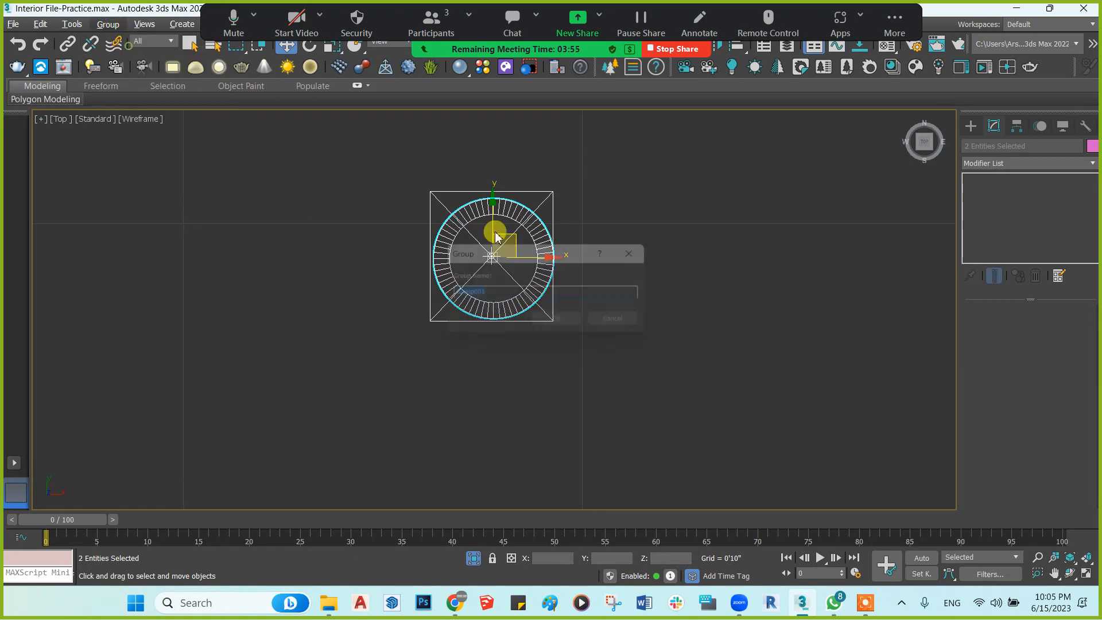
click(563, 322)
Move the fixture group into the room in the Top view, to about X 51'10", Y 9'8"
scroll(577, 304, down, 8)
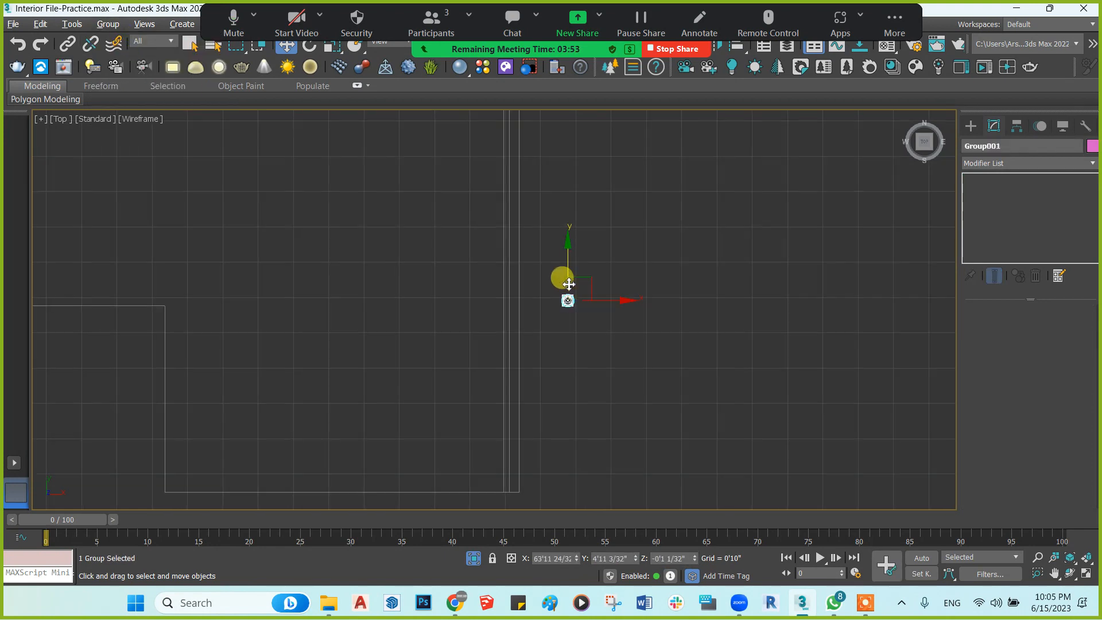
drag(303, 167, 232, 133)
middle_drag(236, 154, 299, 228)
Raise the fixture group in the Front view up to the ceiling, at about Z 9'0"
key(alt+w)
scroll(560, 174, down, 1)
key(alt+w)
key(z)
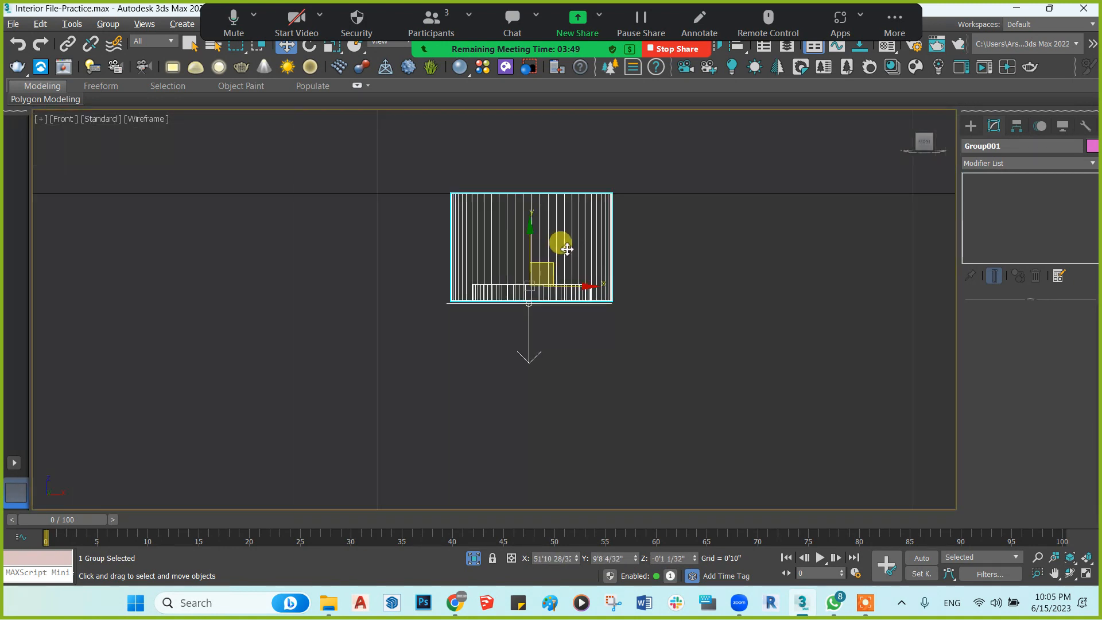
scroll(562, 245, down, 4)
scroll(571, 294, up, 5)
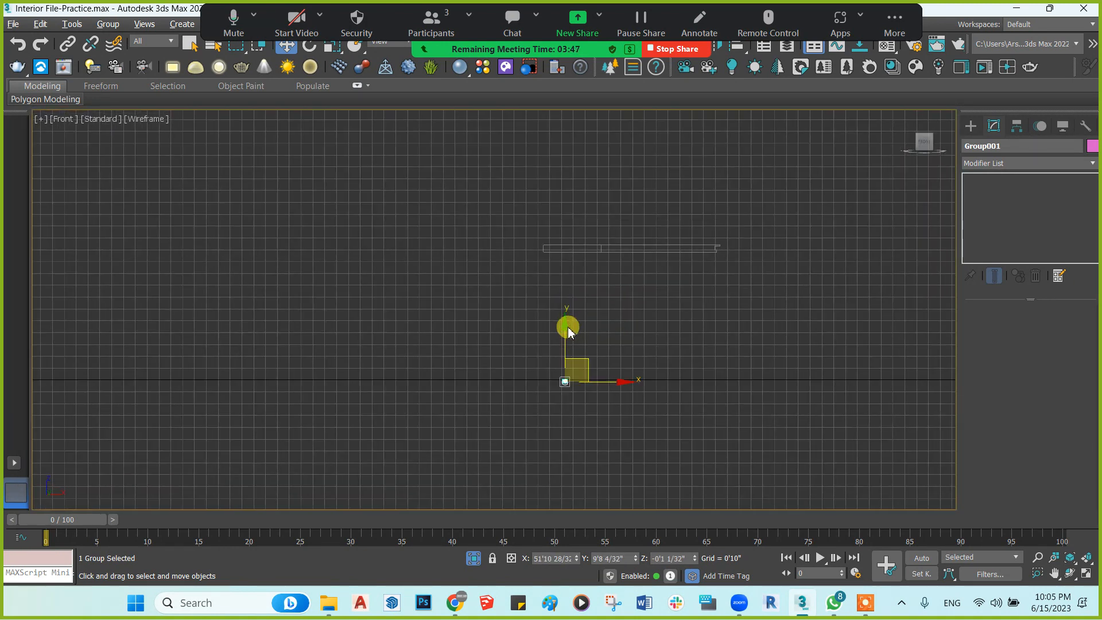
drag(566, 323, 551, 213)
scroll(557, 260, up, 9)
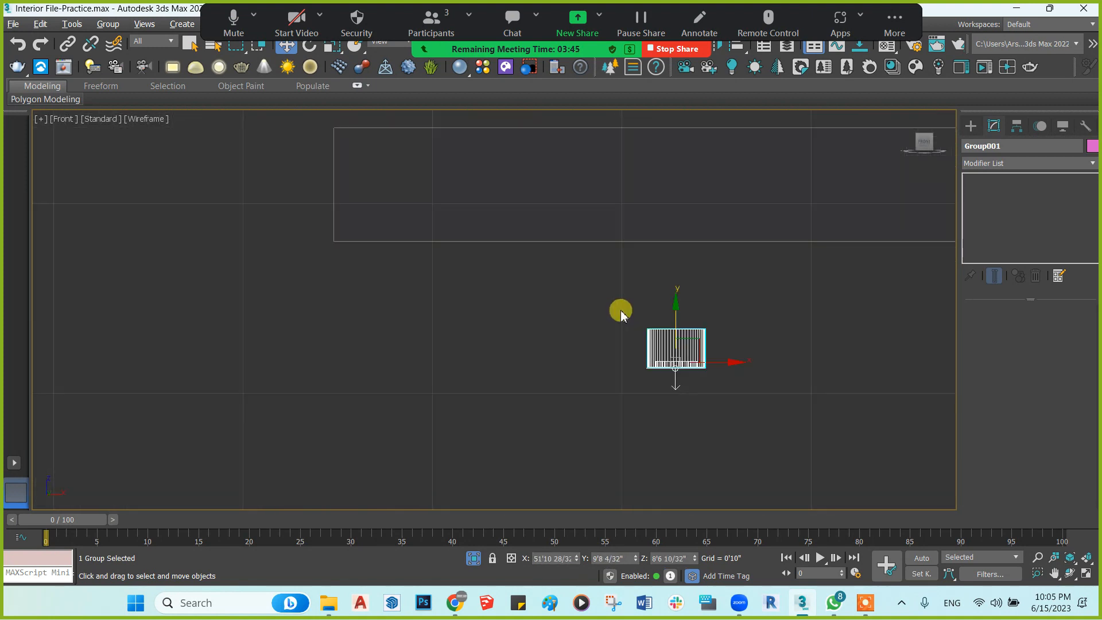
drag(703, 361, 682, 201)
scroll(696, 206, up, 6)
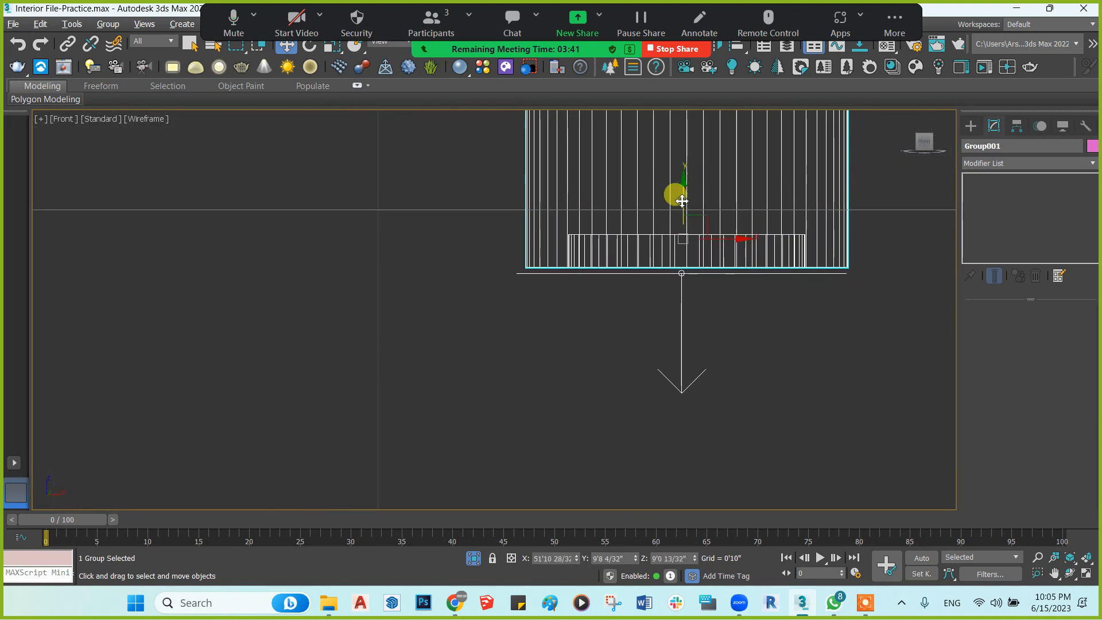
Exit isolation and show the whole room in the Top view
key(alt+w)
key(alt+w)
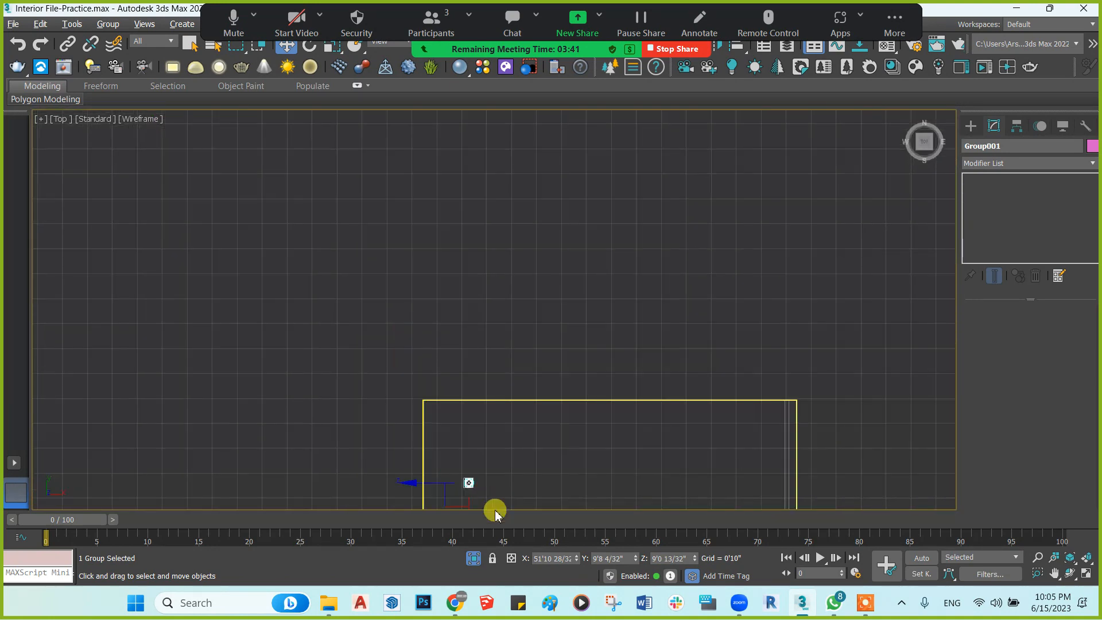
click(474, 559)
middle_drag(468, 349, 347, 174)
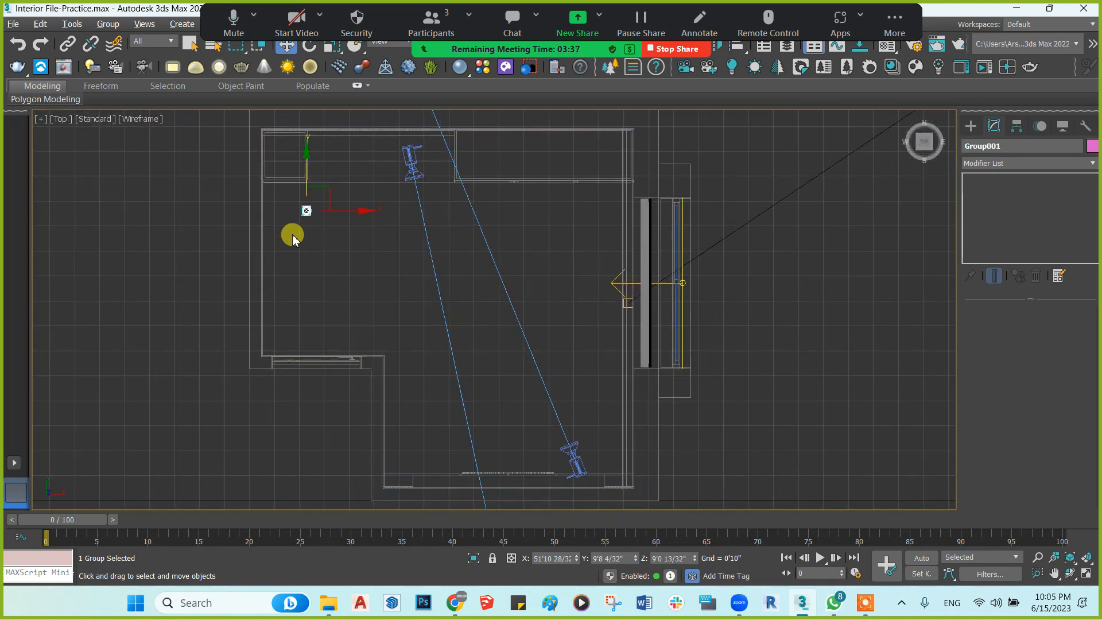
Shift the fixture down in plan to about Y 8'0" and clone it along X as three instances
mouse_move(340, 195)
mouse_down()
mouse_move(322, 196)
mouse_move(320, 233)
mouse_move(339, 261)
mouse_move(444, 262)
mouse_up()
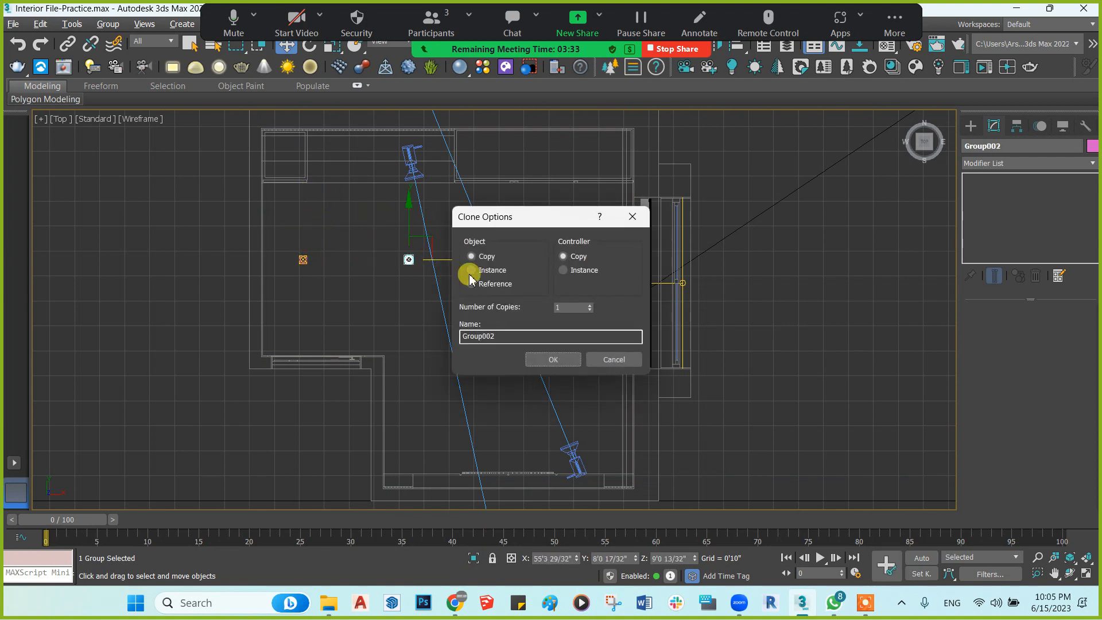
click(593, 304)
click(561, 358)
Delete the fixture copy nearest the window and move the remaining three along X to centre them in the room
middle_drag(566, 362, 587, 319)
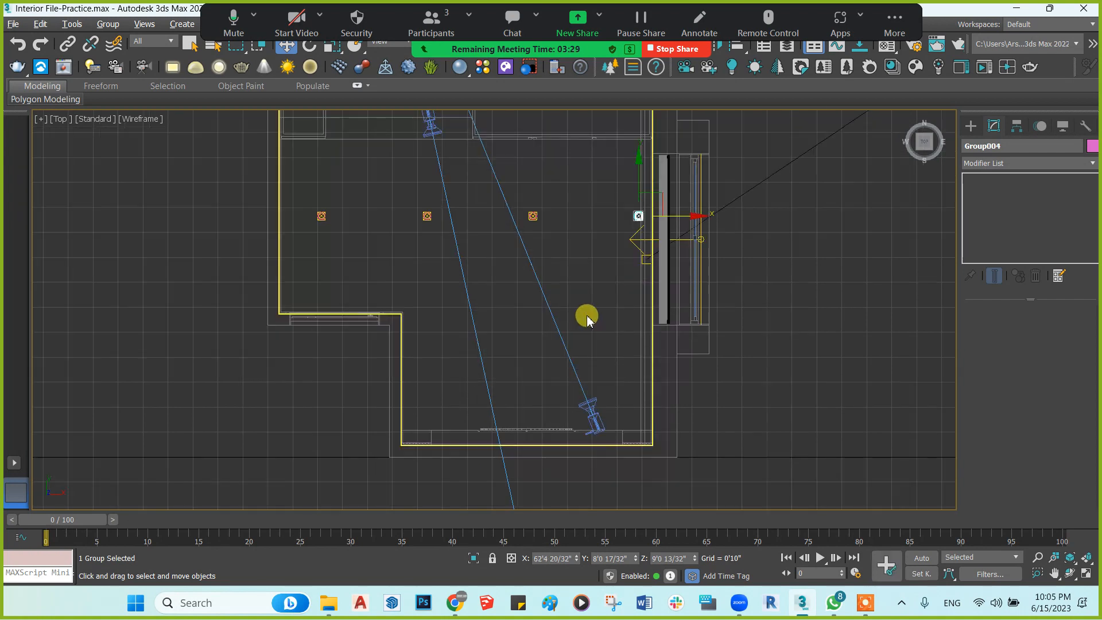
click(533, 216)
ctrl+click(427, 216)
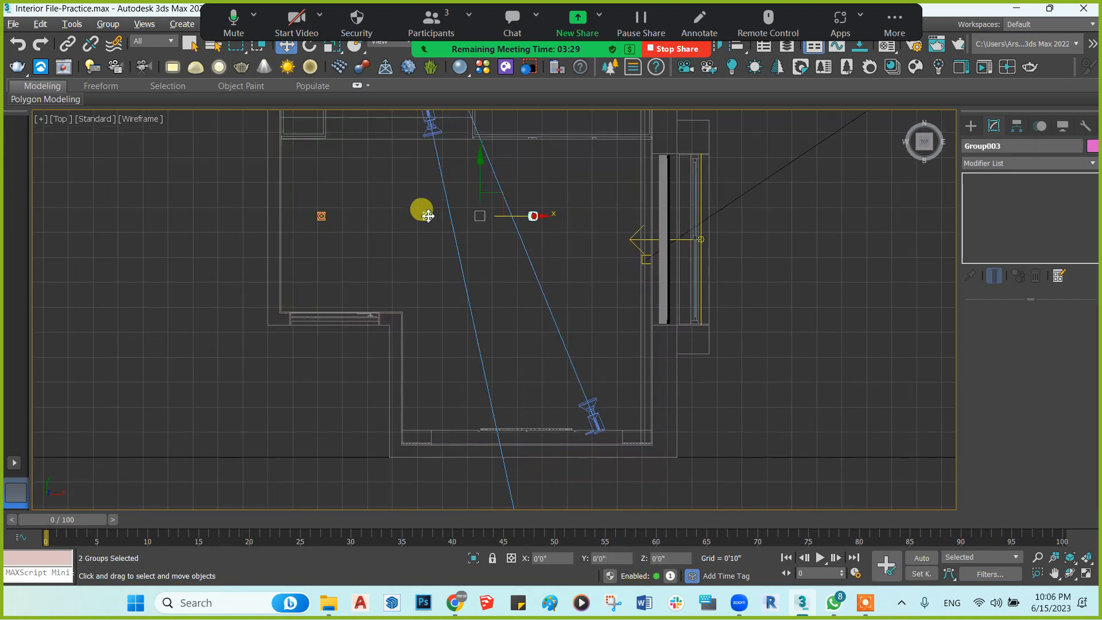
ctrl+click(323, 215)
drag(466, 218, 509, 223)
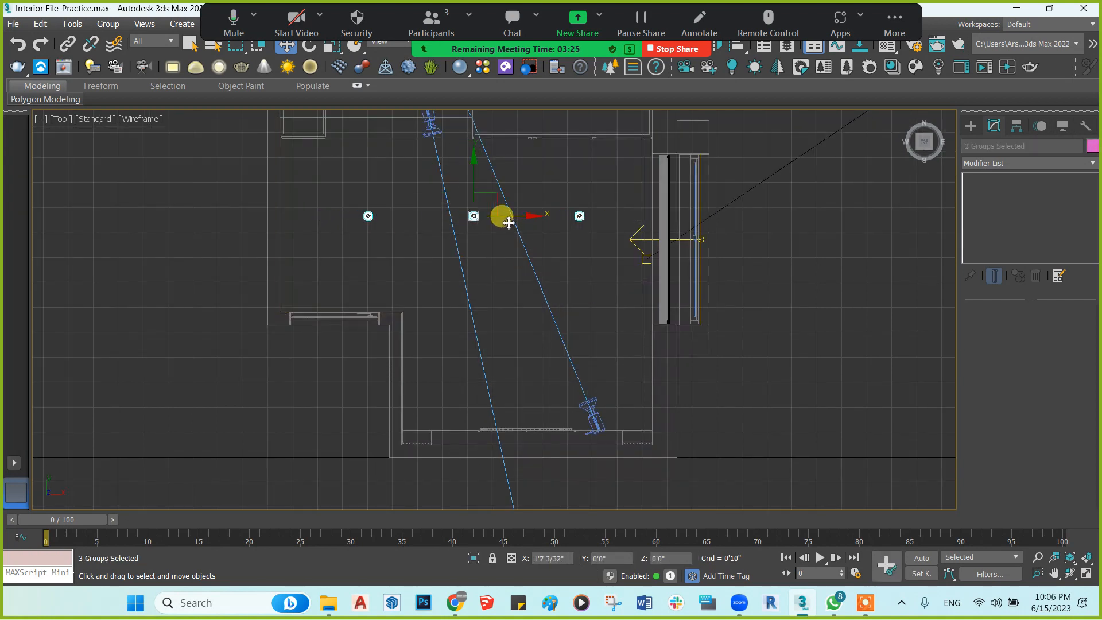
Clone the middle fixture and the one nearest the window as instances, about 5' along negative Y
click(581, 216)
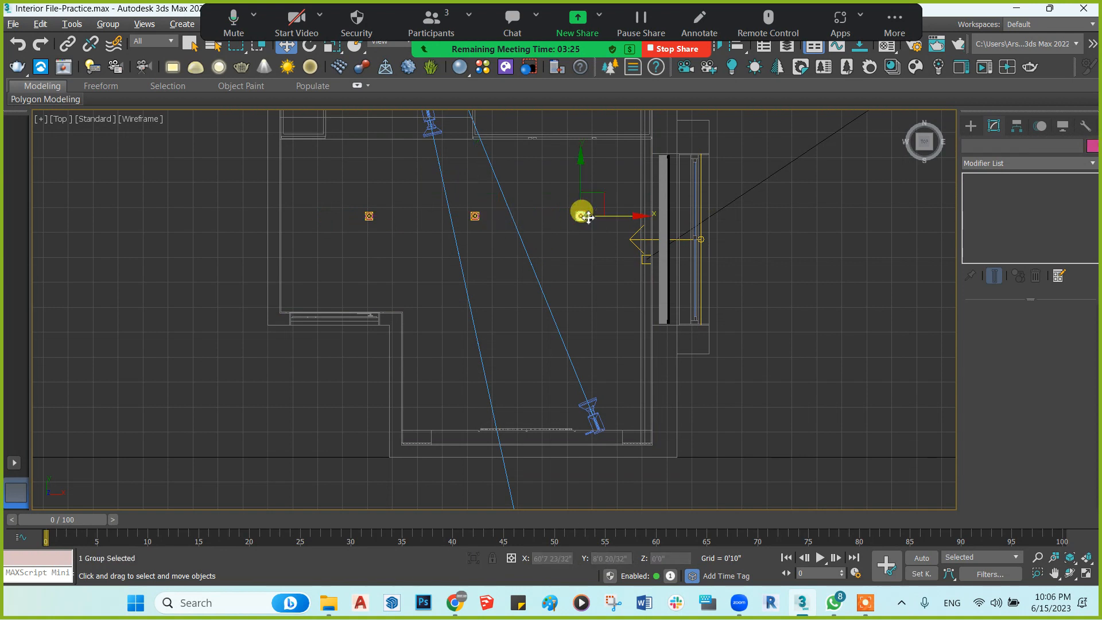
ctrl+click(475, 216)
mouse_move(531, 245)
shift+mouse_down()
mouse_move(534, 328)
mouse_move(545, 309)
shift+mouse_up()
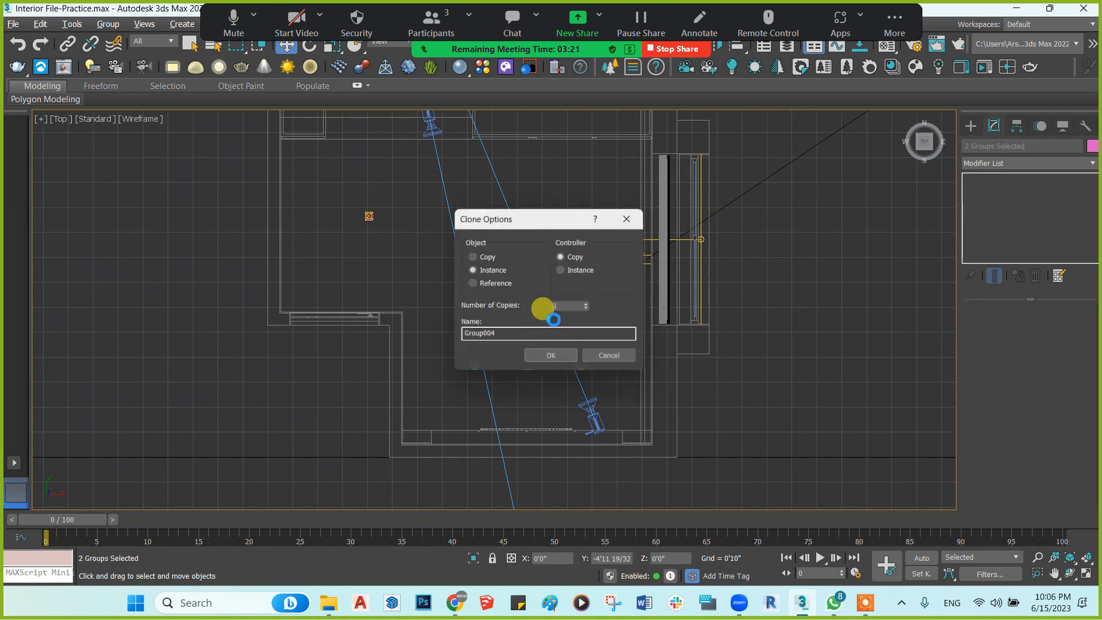
click(554, 360)
middle_drag(521, 254, 509, 292)
Maximize the Perspective viewport and switch it to the PhysCamera001 view
key(alt+w)
middle_click(648, 372)
key(alt+w)
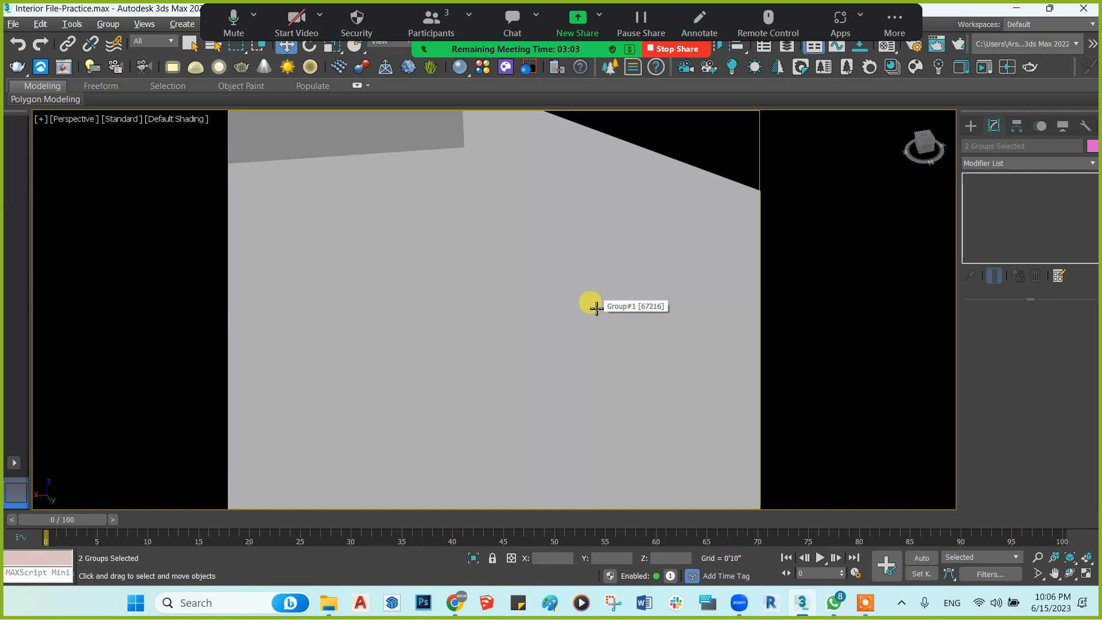
key(c)
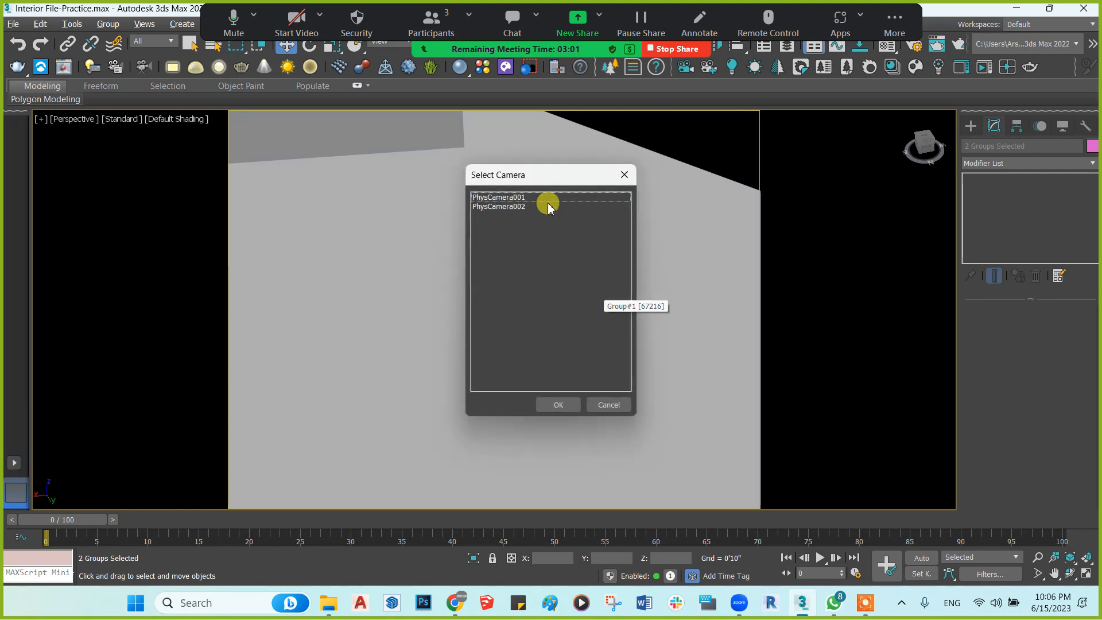
click(544, 198)
click(558, 405)
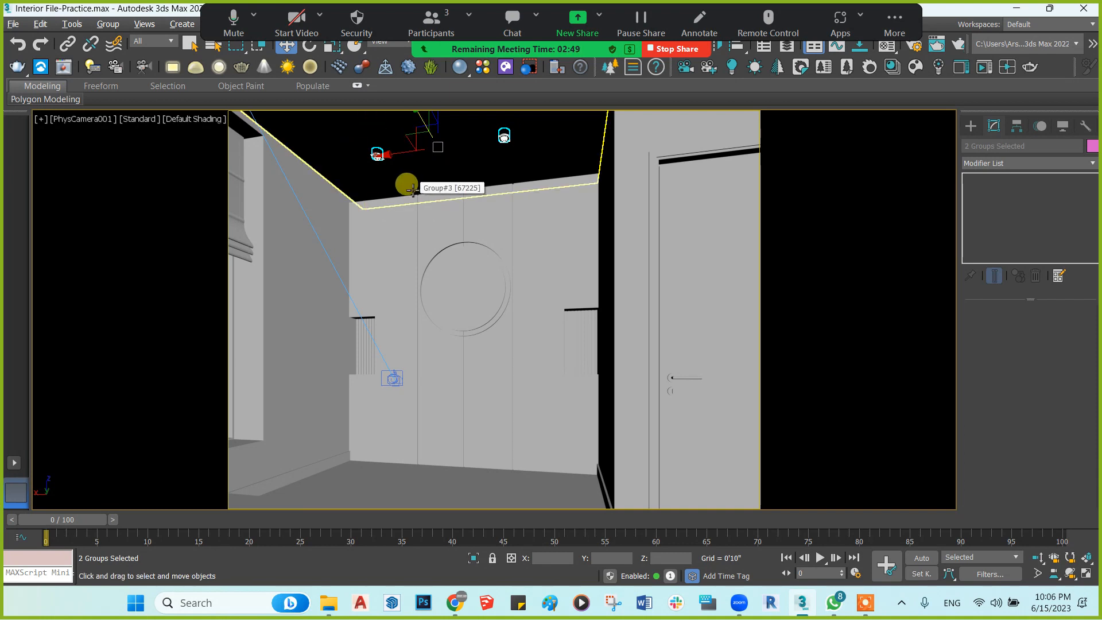
Test-render the PhysCamera001 view, aborting it partway and closing the V-Ray Frame Buffer
key(shift+q)
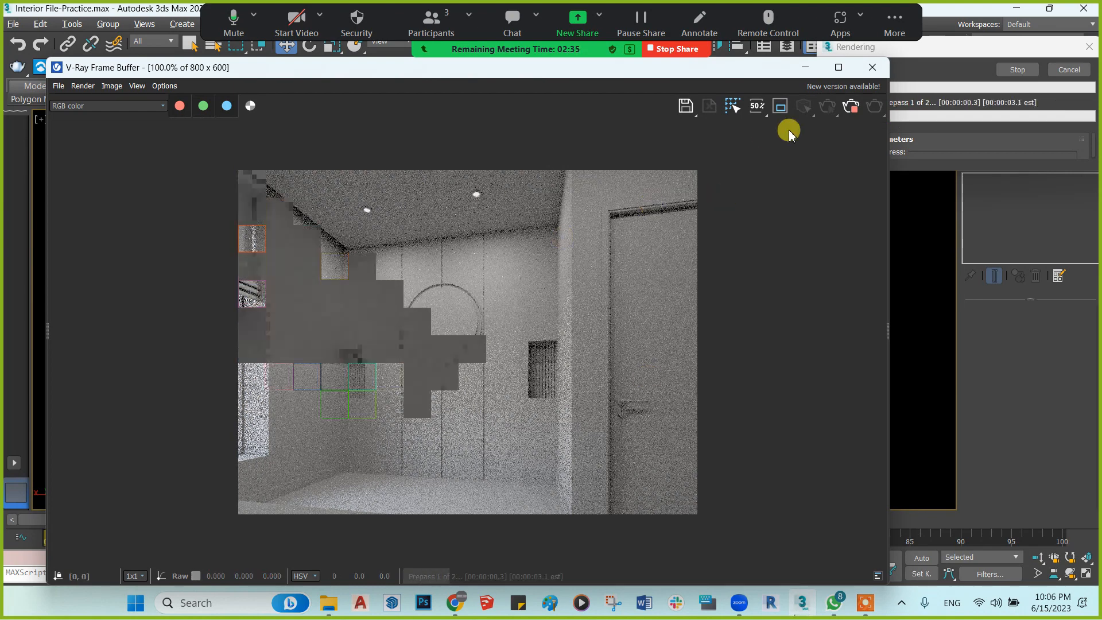
click(851, 108)
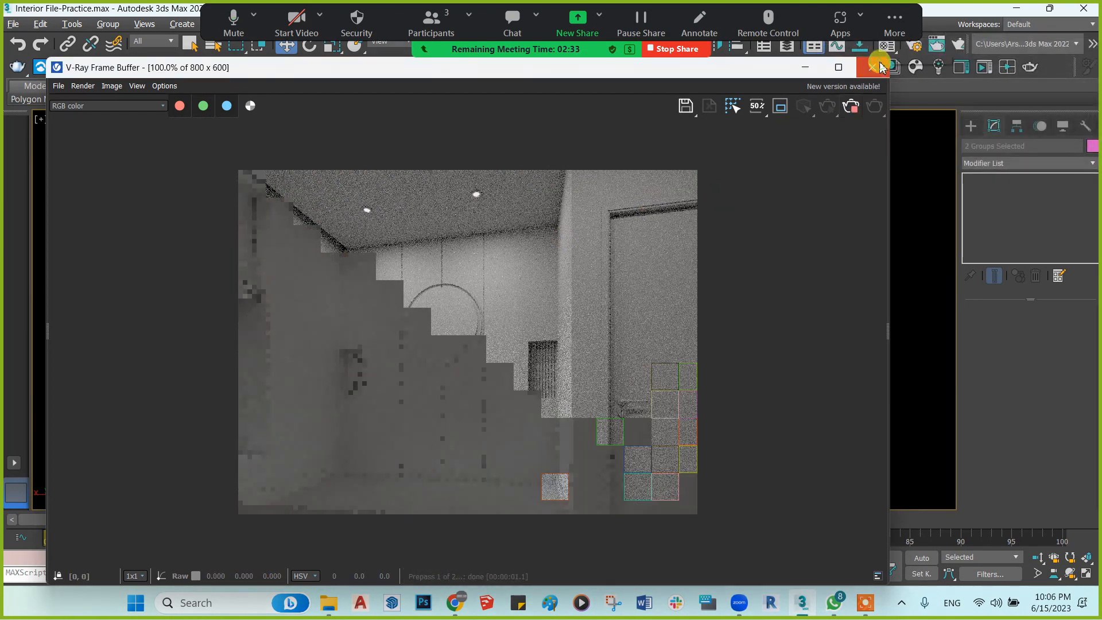
click(872, 68)
Select the ceiling fixture nearest the door and frame it from below in the Perspective view
click(270, 122)
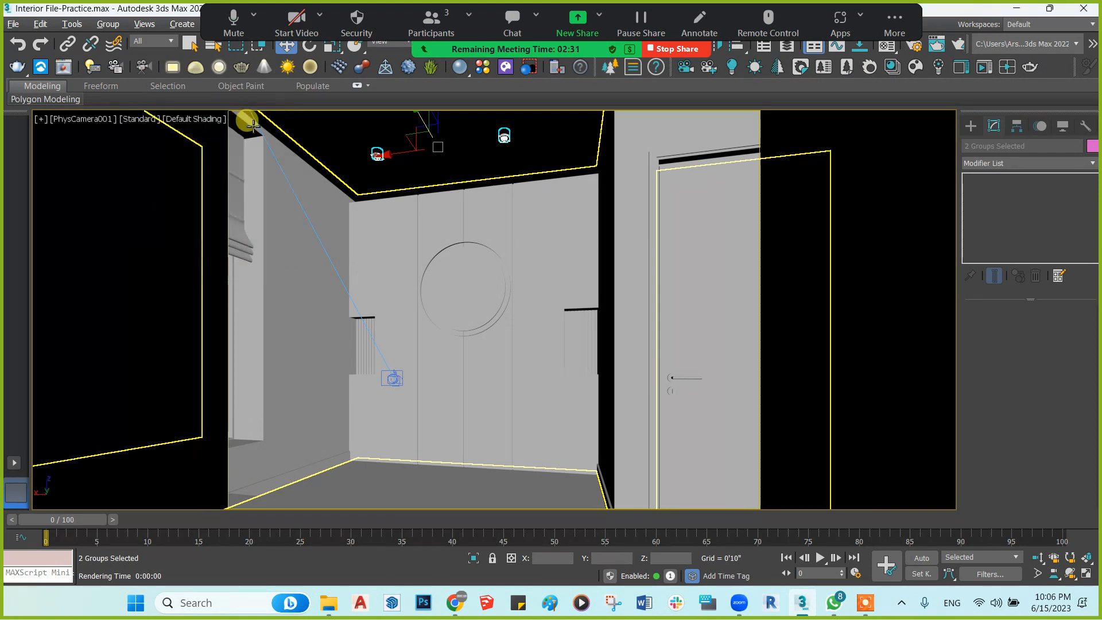
click(503, 137)
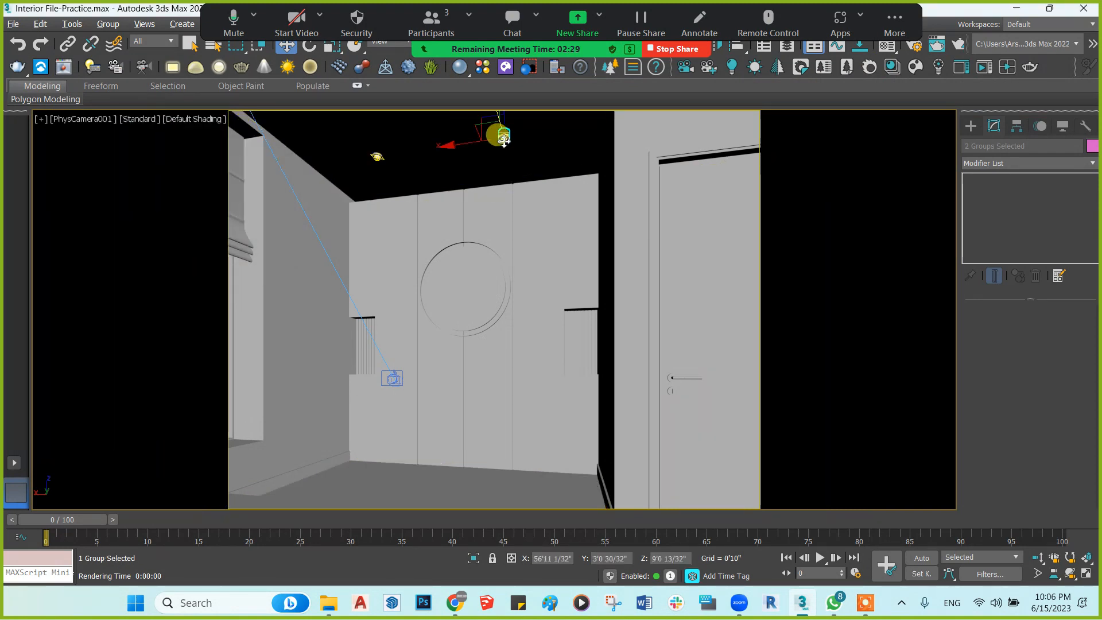
key(p)
key(z)
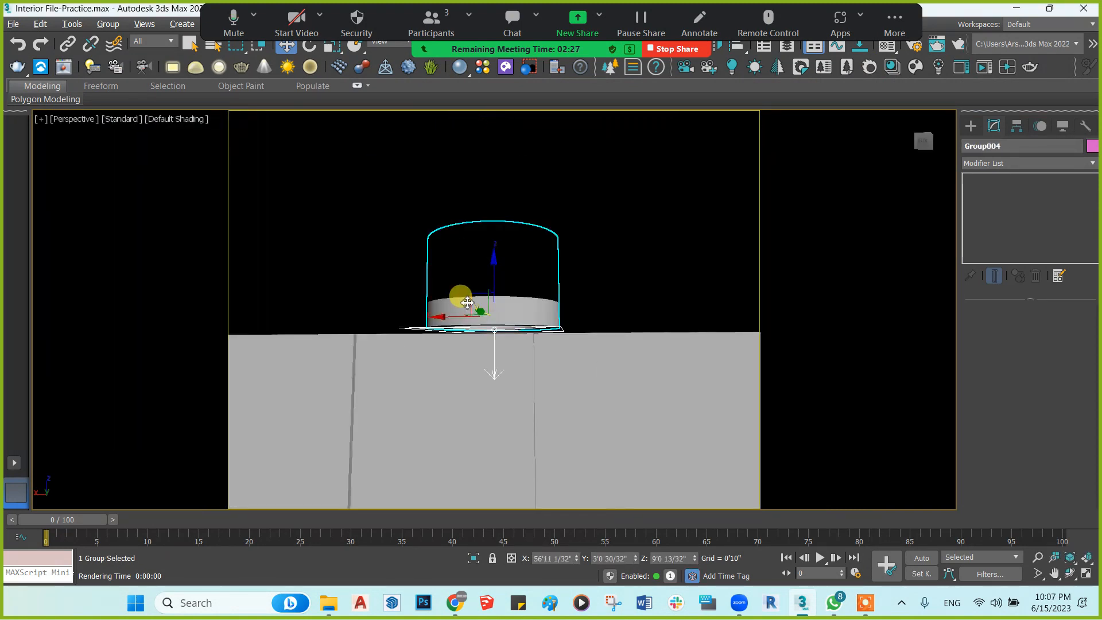
alt+middle_drag(457, 298, 463, 263)
Open the fixture group and restrict selection to lights to select the plane light inside it
click(152, 40)
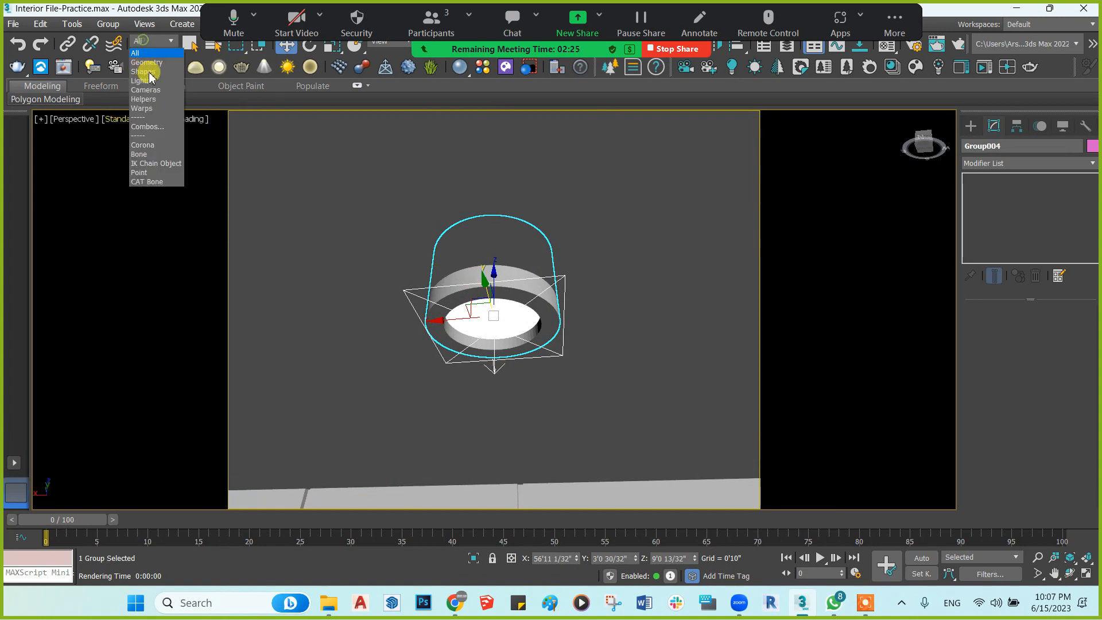
click(159, 86)
click(108, 23)
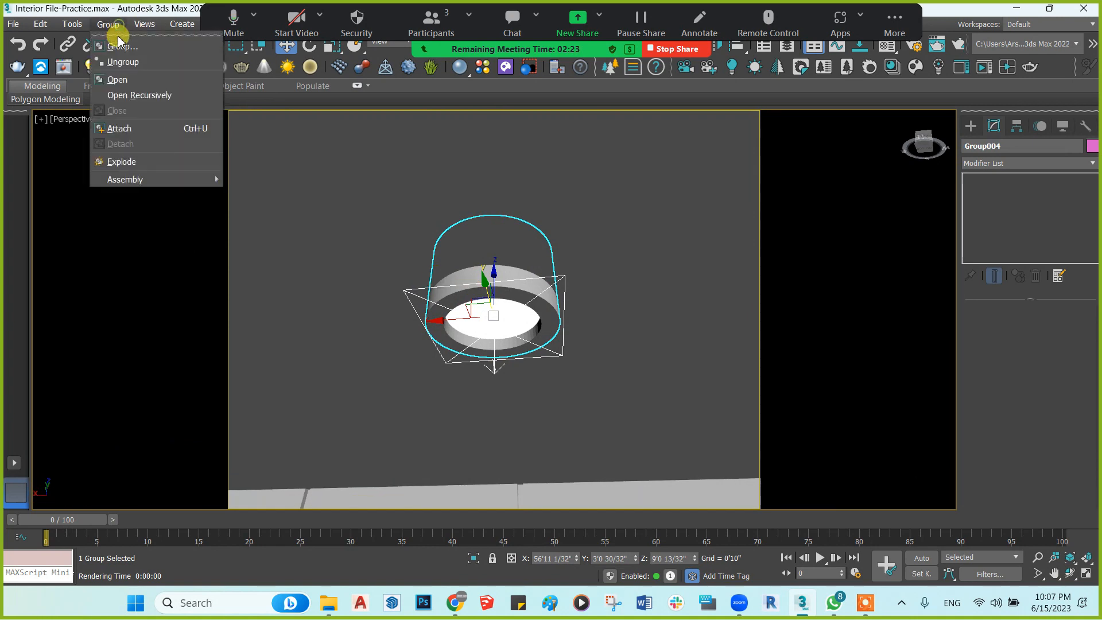
click(123, 72)
click(165, 50)
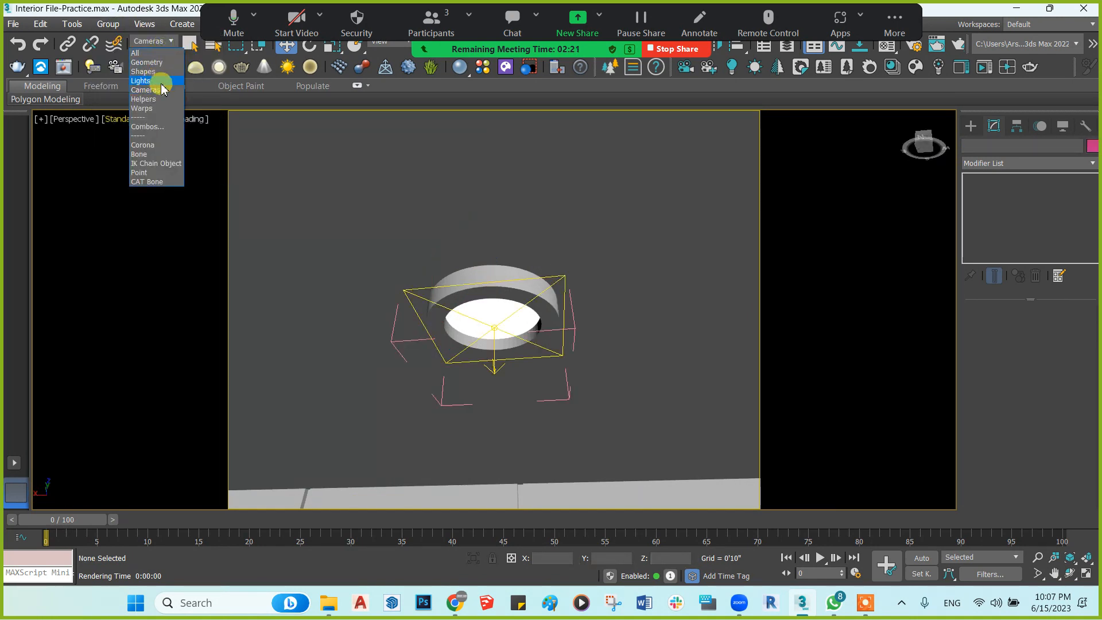
click(155, 76)
click(491, 325)
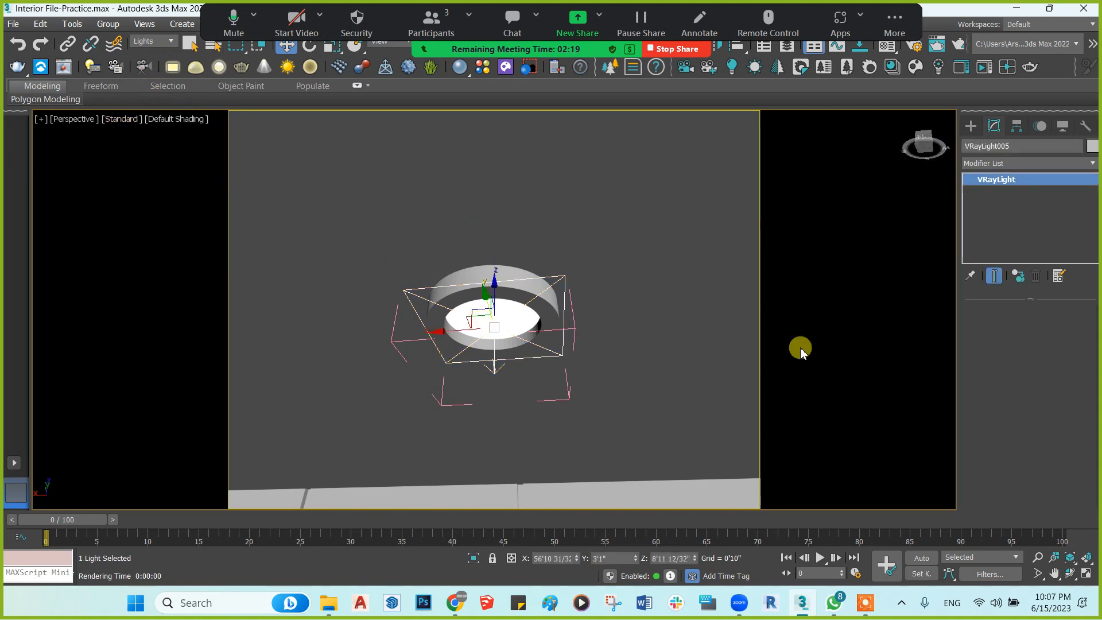
Set the plane light's multiplier to 25 and close the fixture group
double_click(1057, 402)
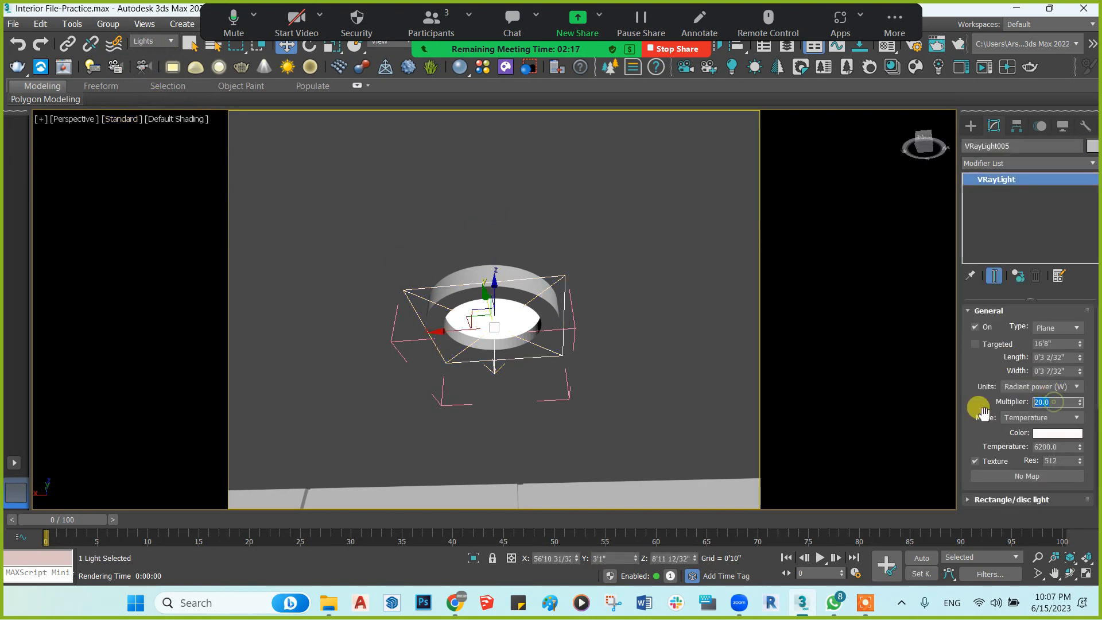
key(Return)
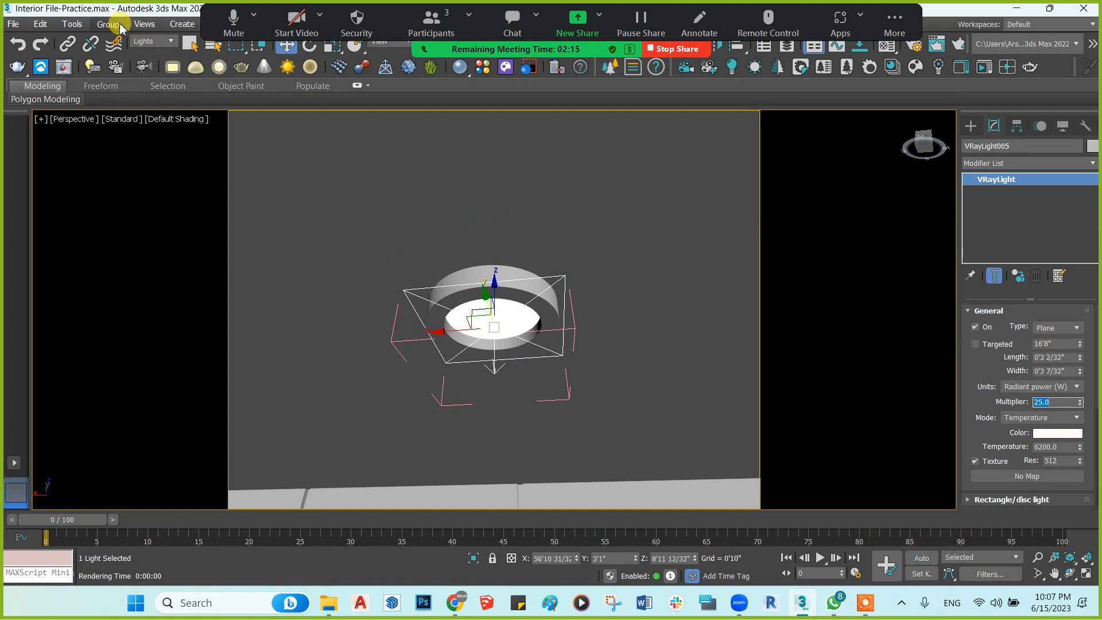
click(108, 24)
click(117, 111)
Return to the PhysCamera001 view, select its camera and set the aperture to f/7
key(c)
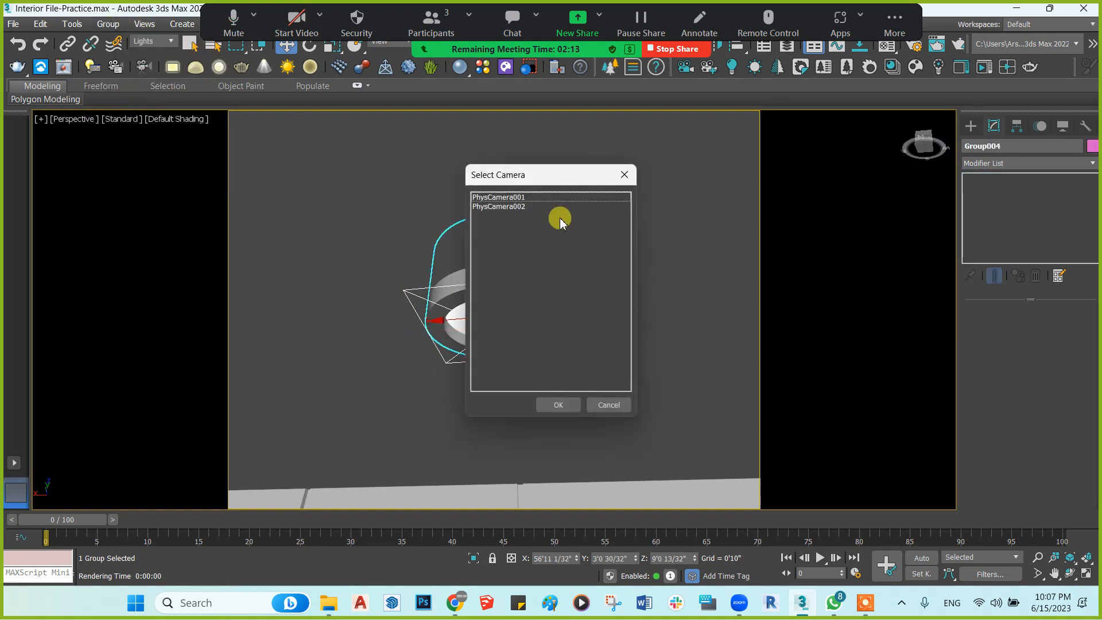
click(560, 406)
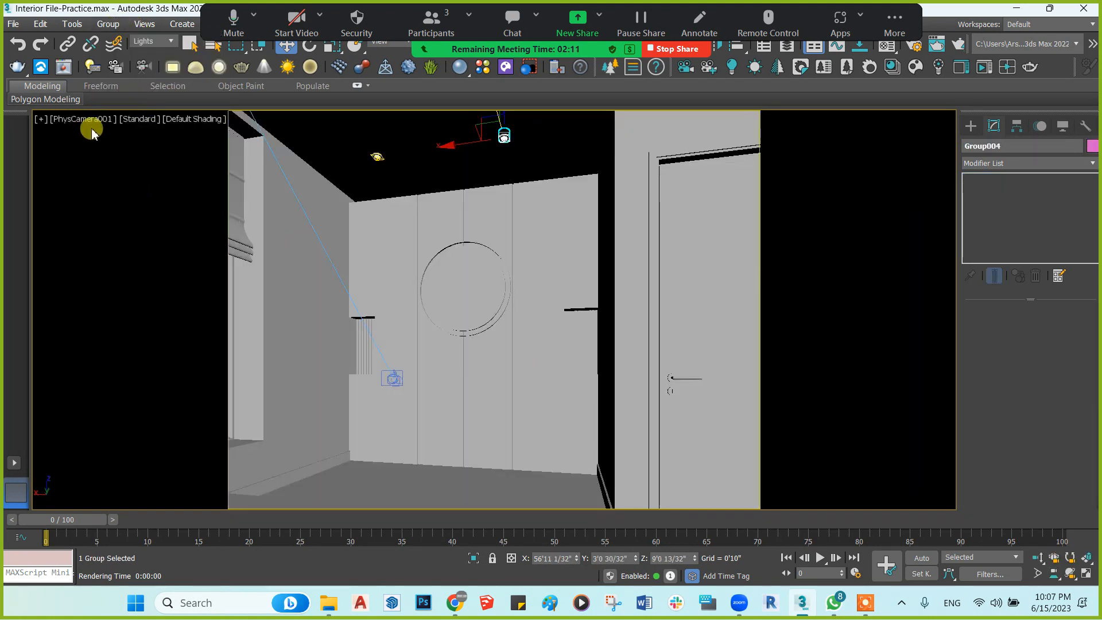
click(89, 120)
click(115, 375)
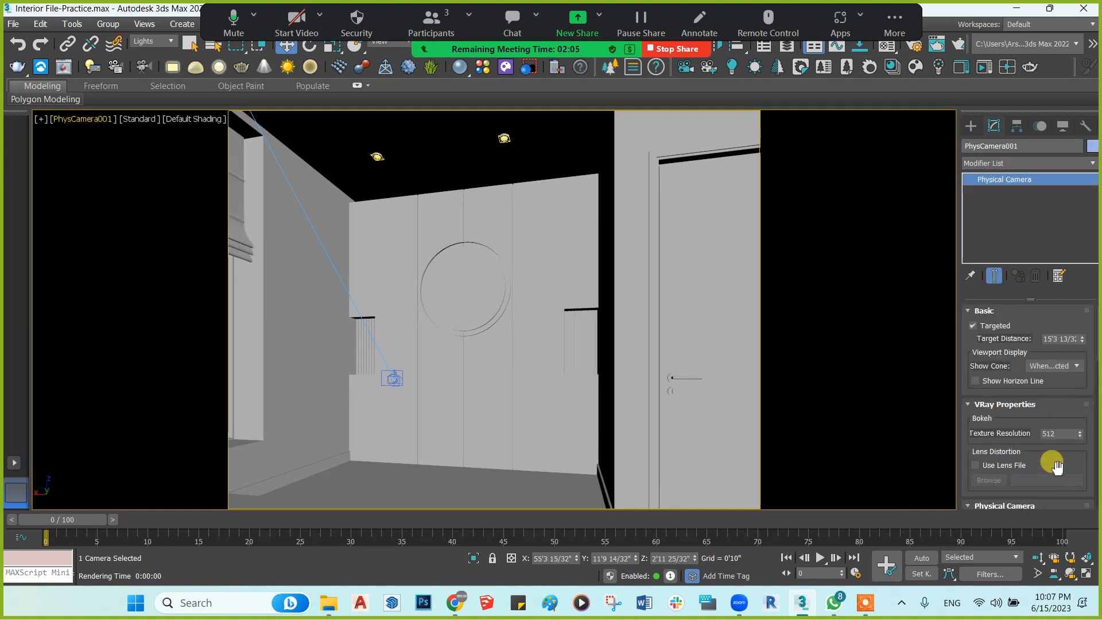
scroll(1048, 322, down, 5)
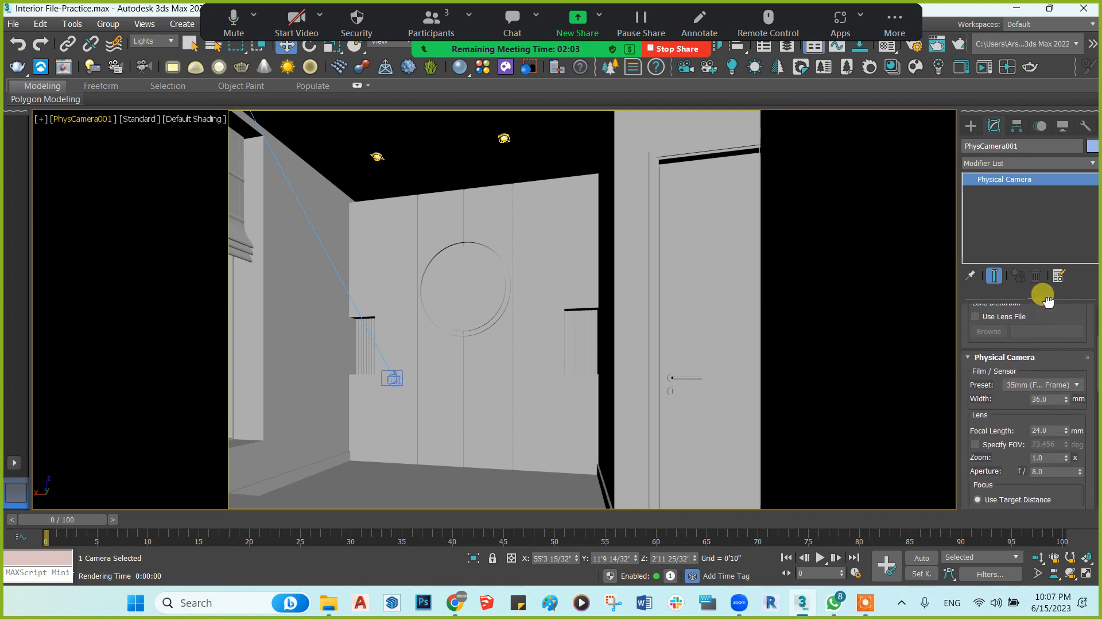
scroll(1048, 300, down, 2)
click(1052, 450)
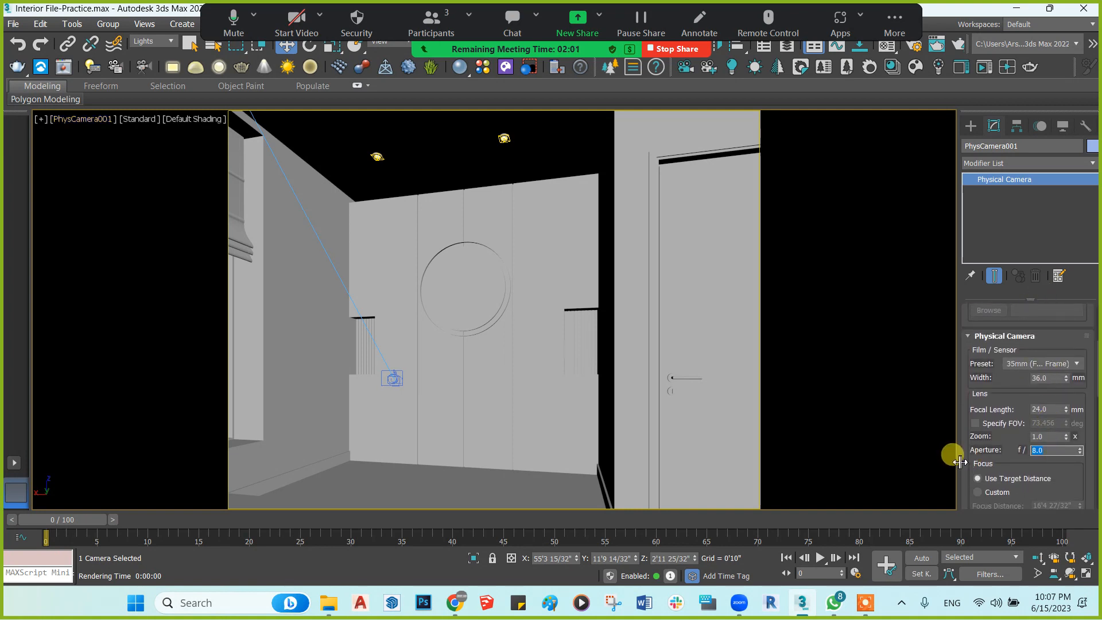
text(7)
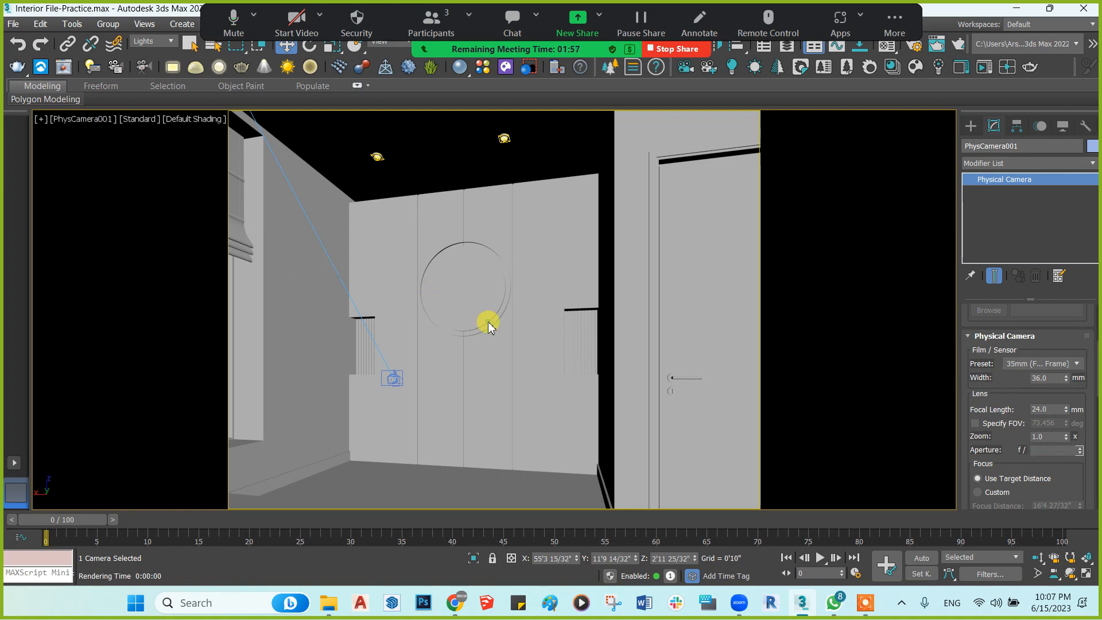
Render the PhysCamera001 view with V-Ray using the adjusted light and camera settings
key(shift+q)
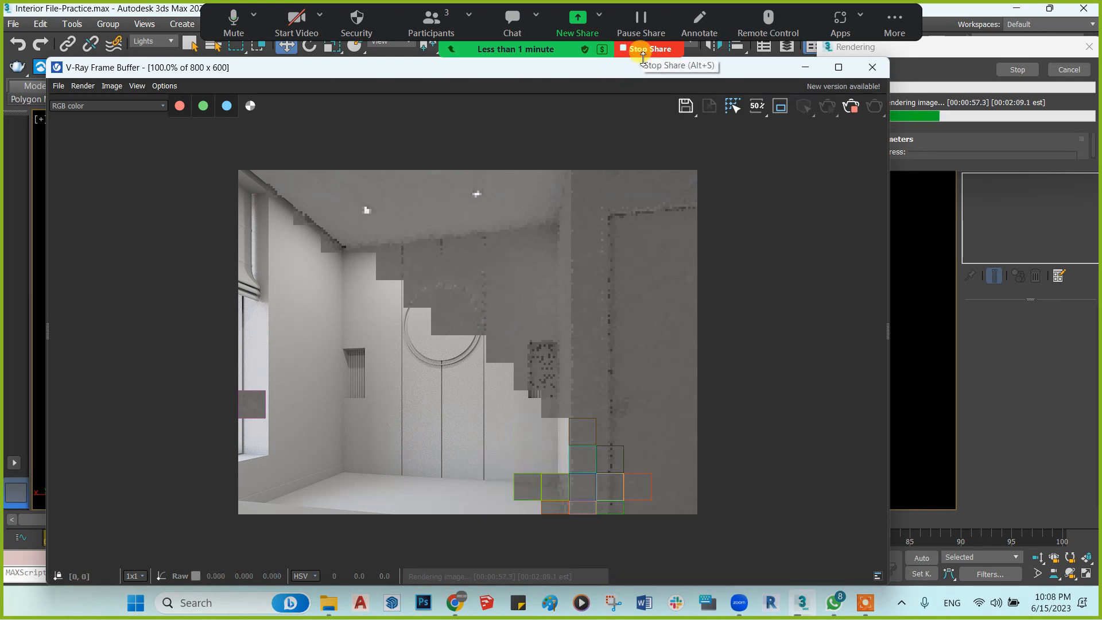
click(865, 604)
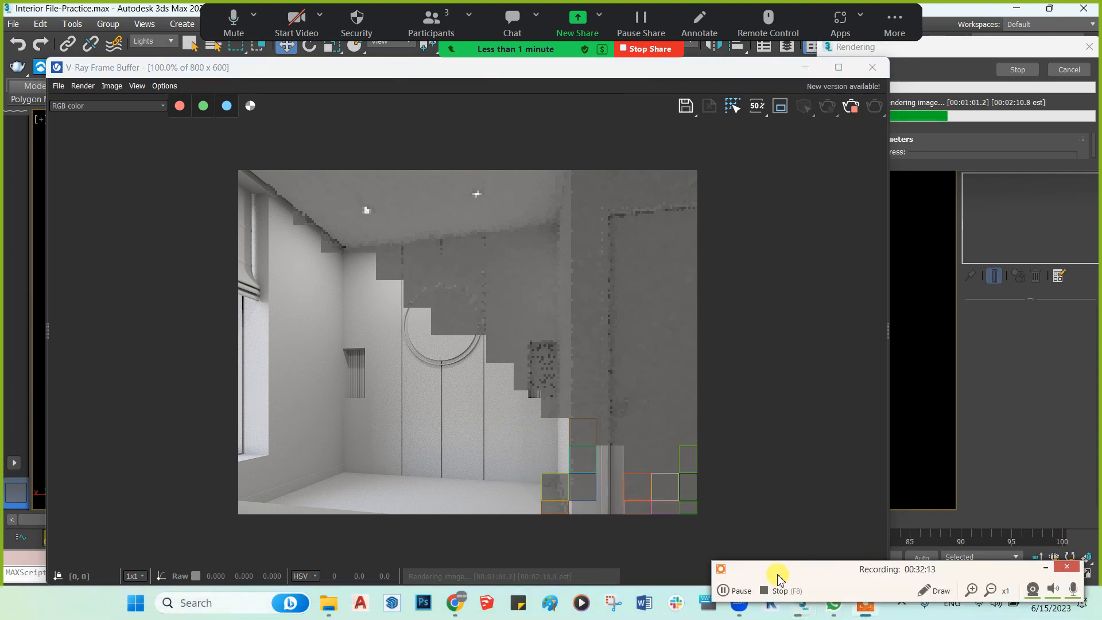